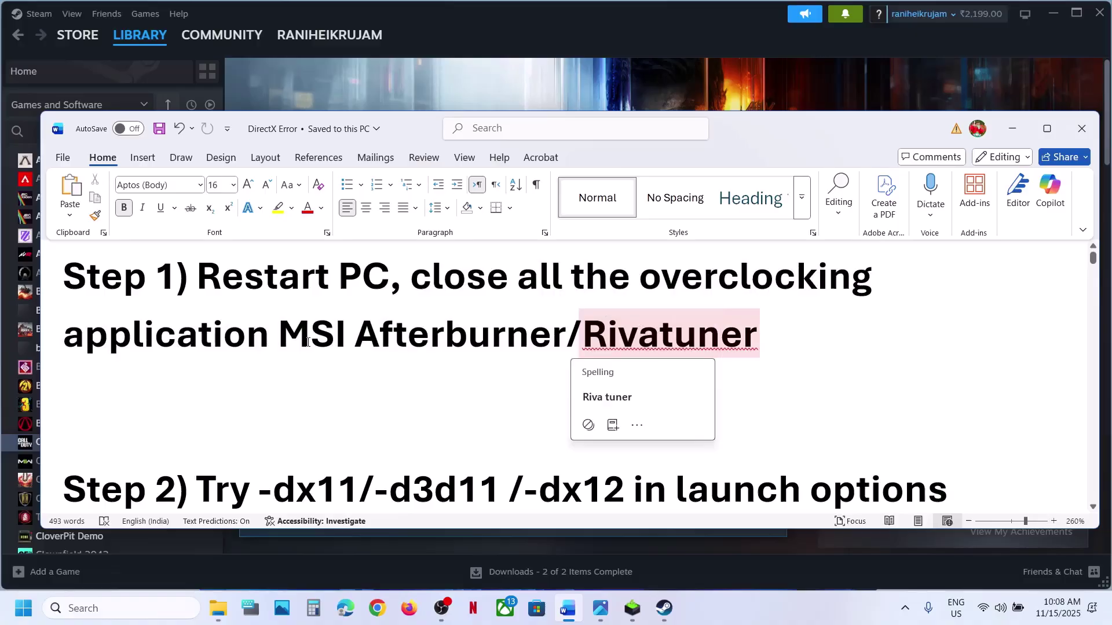
Read the DirectX Error document's steps on closing overclocking applications and trying launch options
click(160, 350)
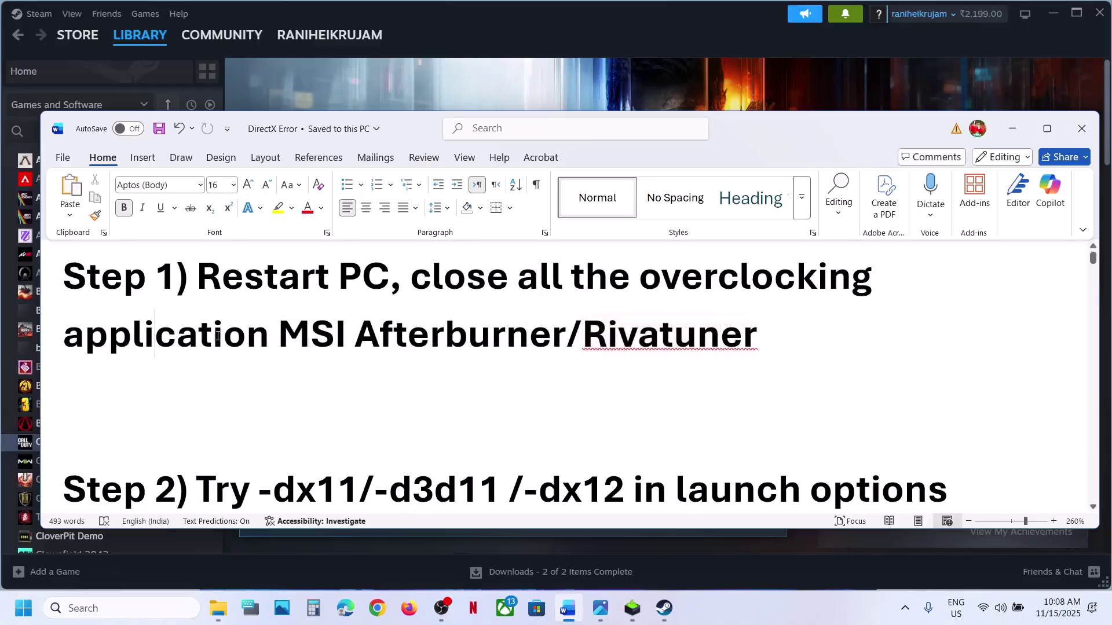
drag(159, 351, 459, 312)
click(462, 315)
scroll(416, 387, down, 2)
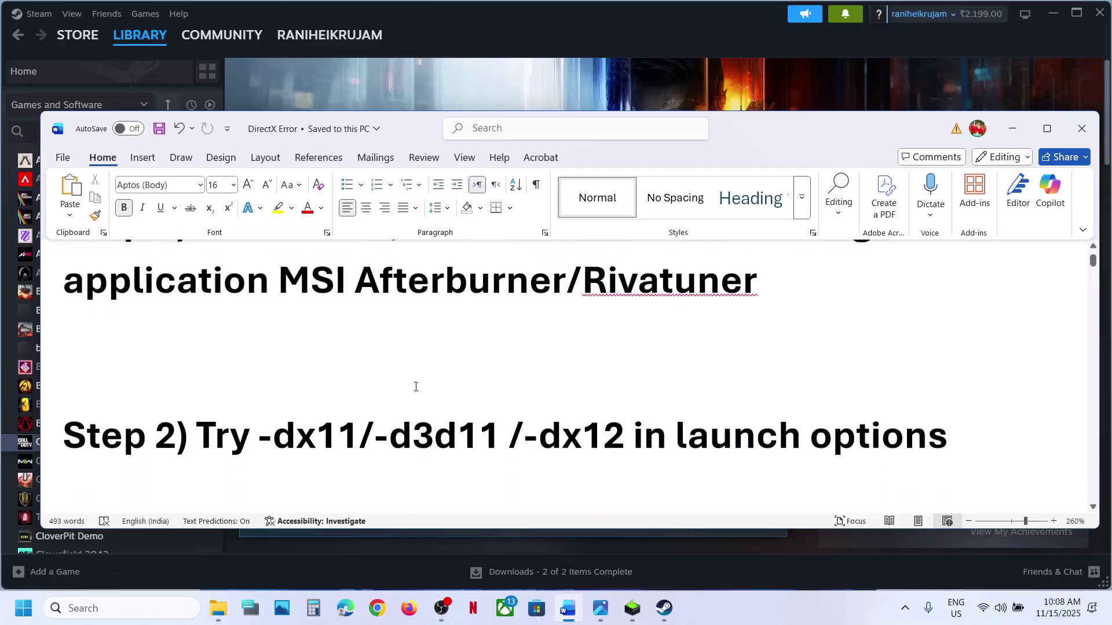
Switch to Steam and set the launch options in the Call of Duty properties to -dx11
click(385, 85)
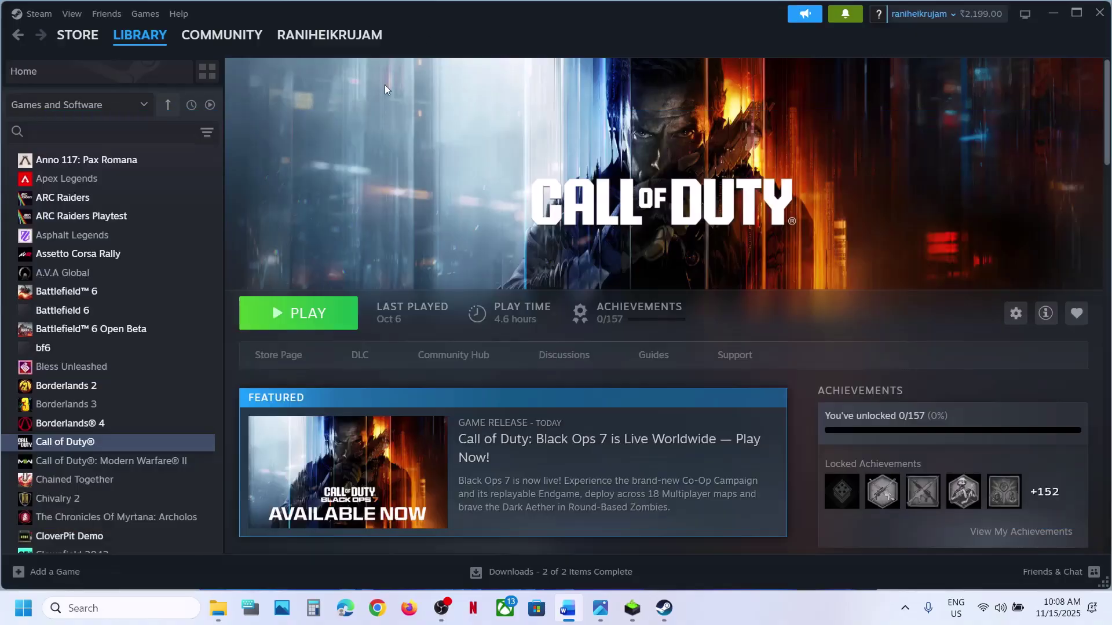
right_click(65, 444)
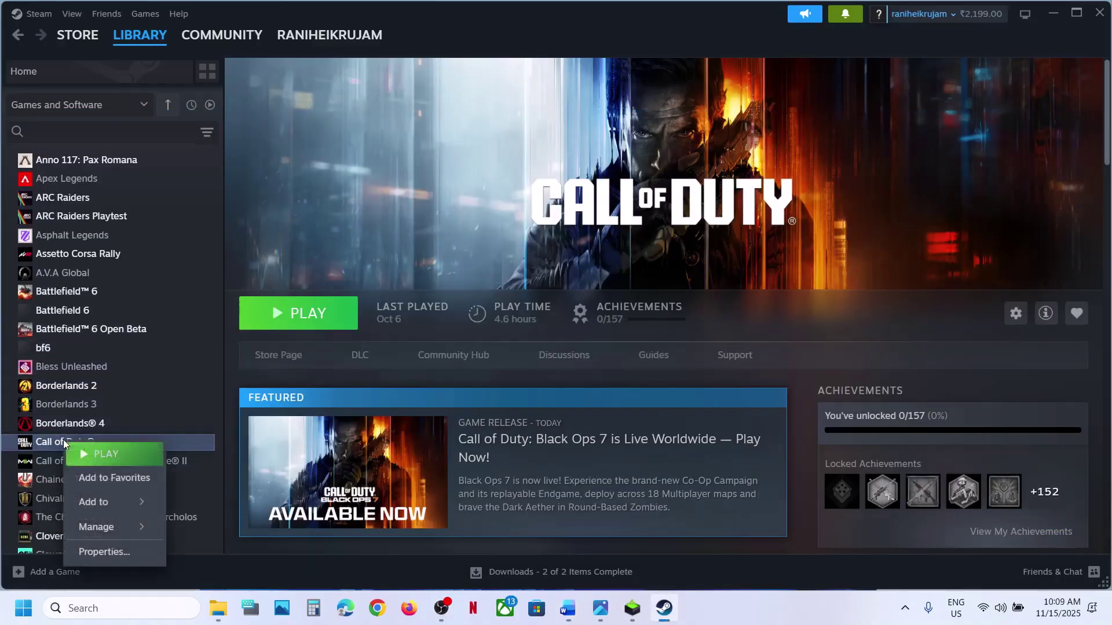
click(104, 552)
click(444, 285)
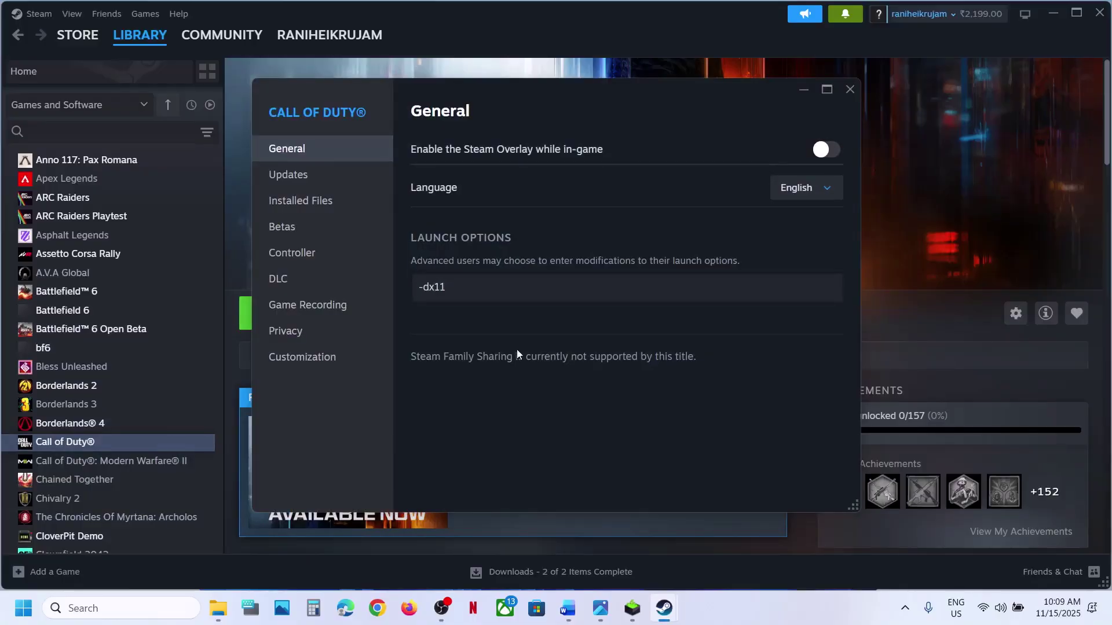
click(857, 82)
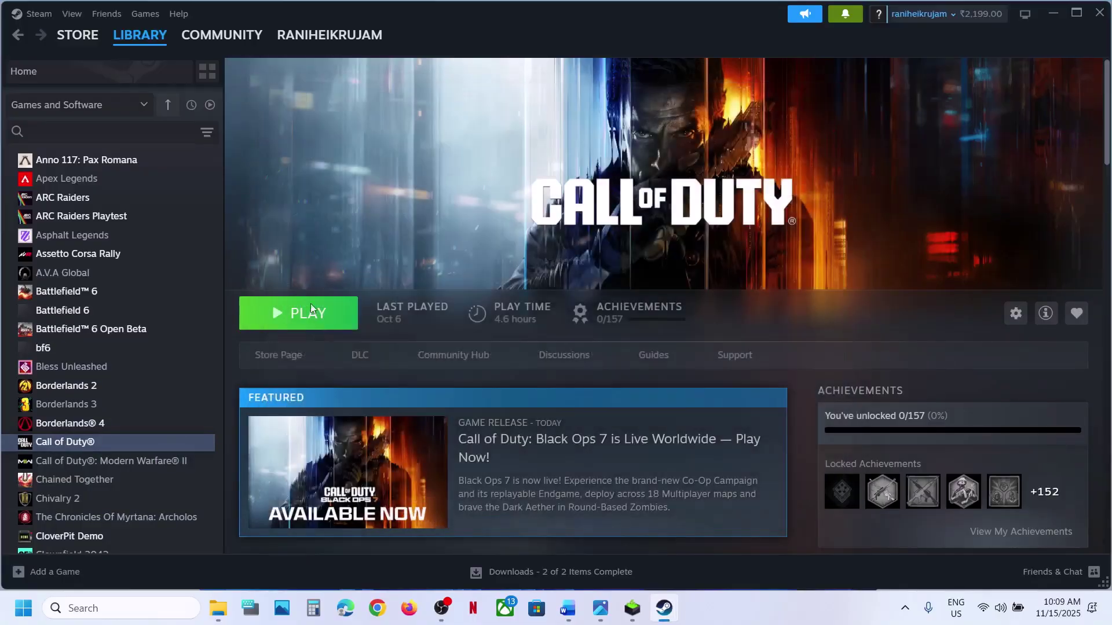
Reopen the Call of Duty properties and replace the launch option with -d3d11
right_click(86, 448)
click(137, 560)
drag(462, 291, 387, 299)
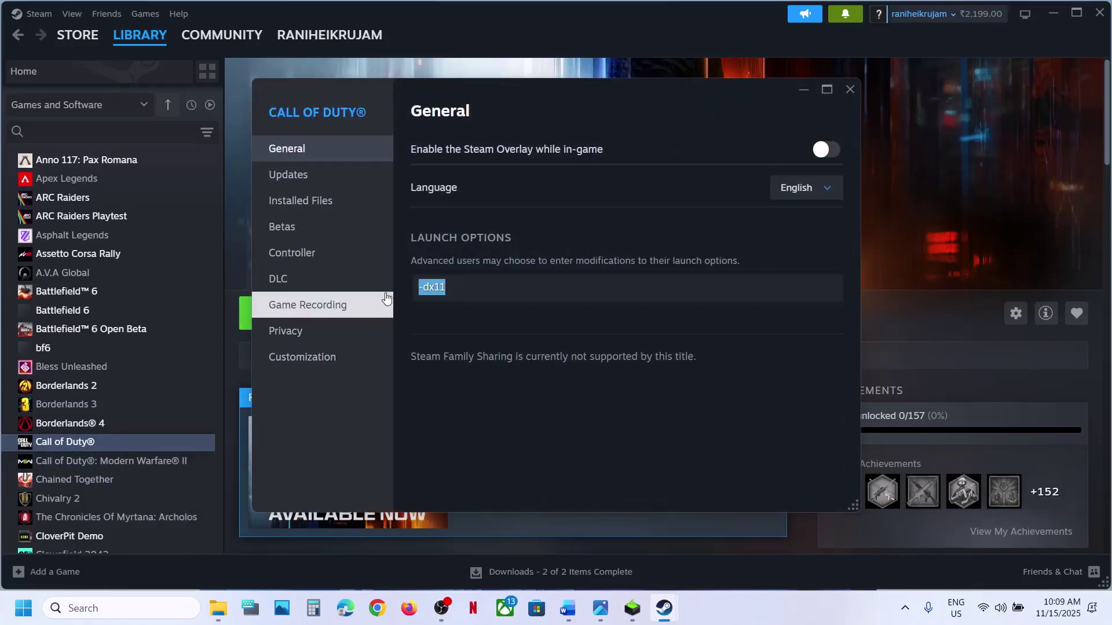
text(-)
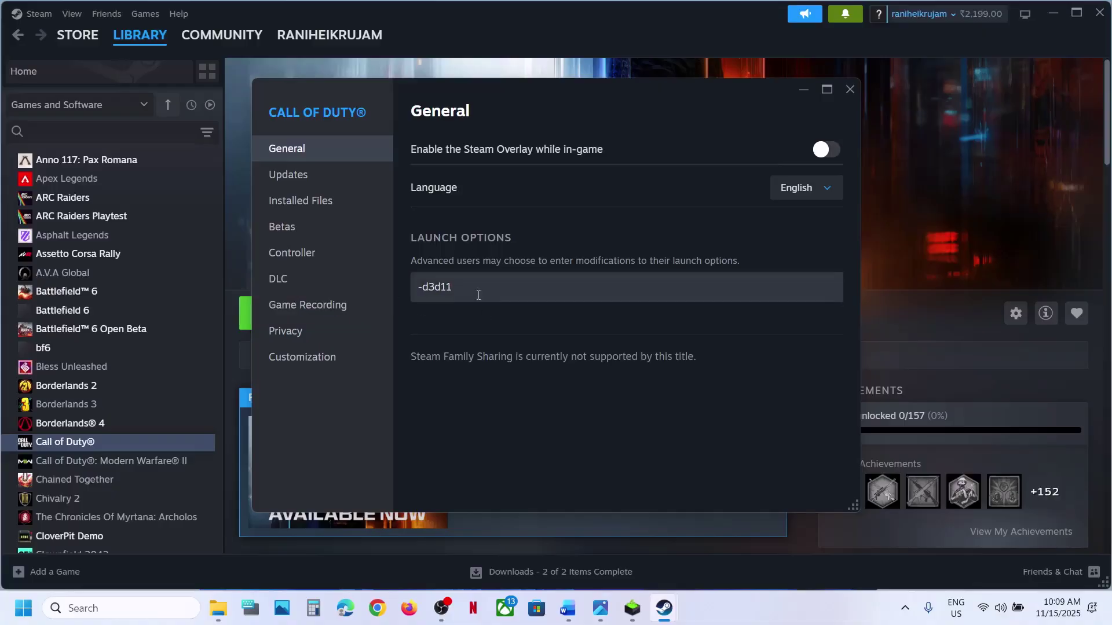
Try -dx12 as the launch option, then clear the launch options and close the game's properties
drag(463, 290, 328, 285)
text(-d)
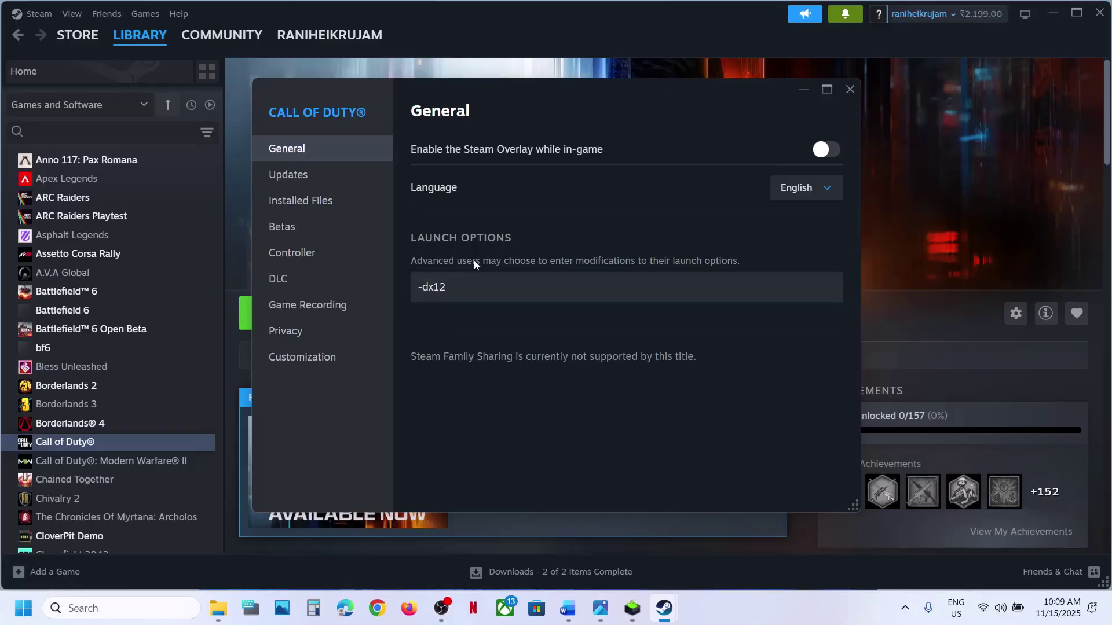
double_click(467, 278)
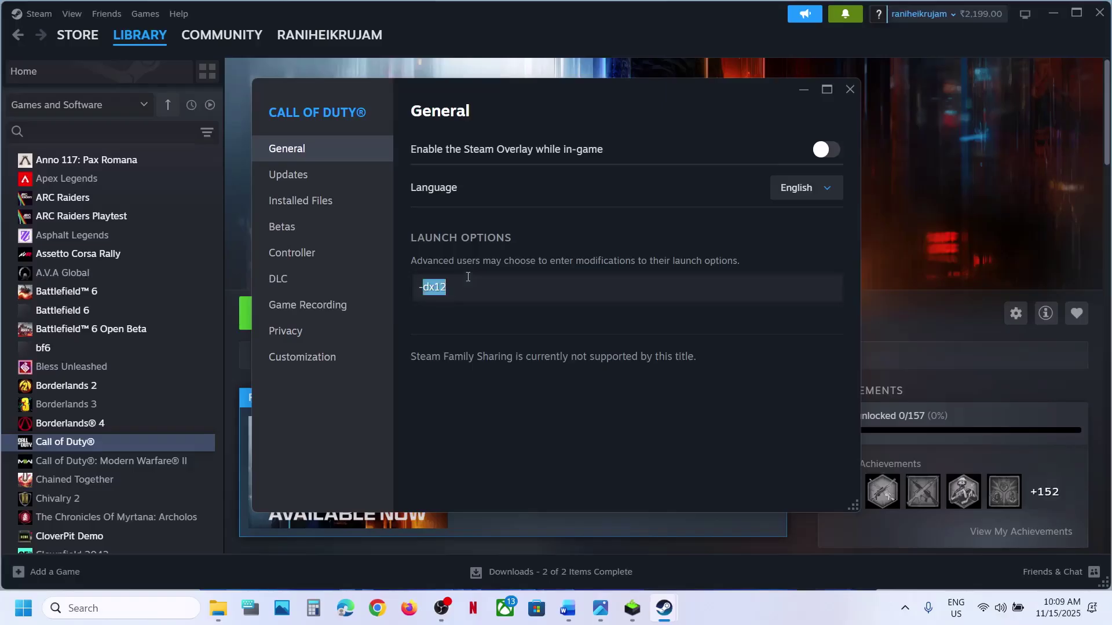
key(BackSpace)
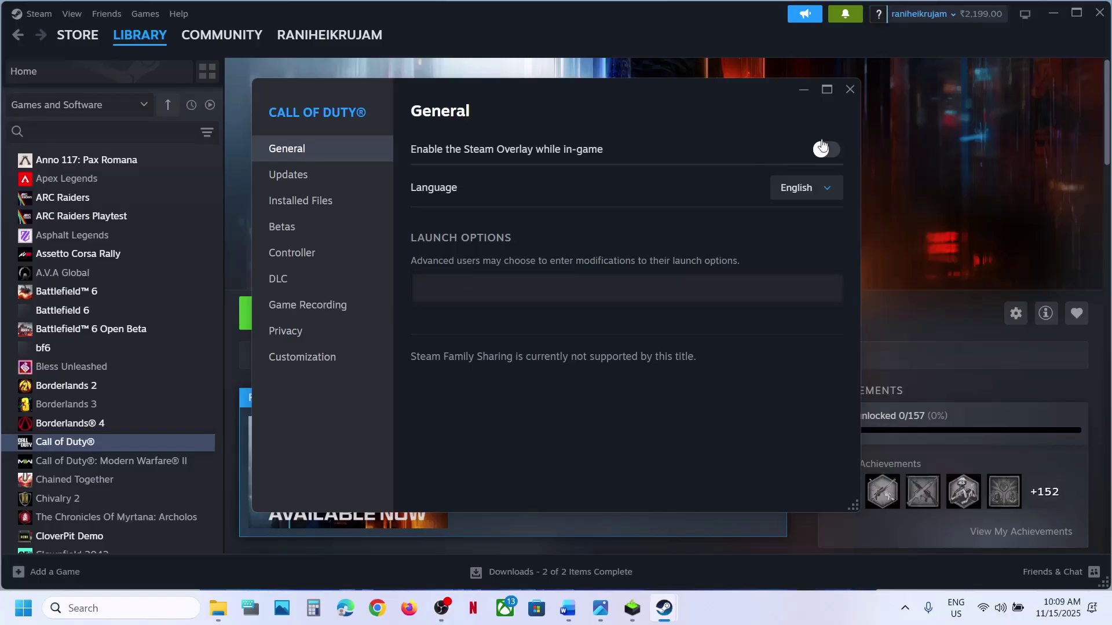
click(850, 88)
Return to the Word document, maximize its window and open the NVIDIA driver download link under Step 3
click(568, 614)
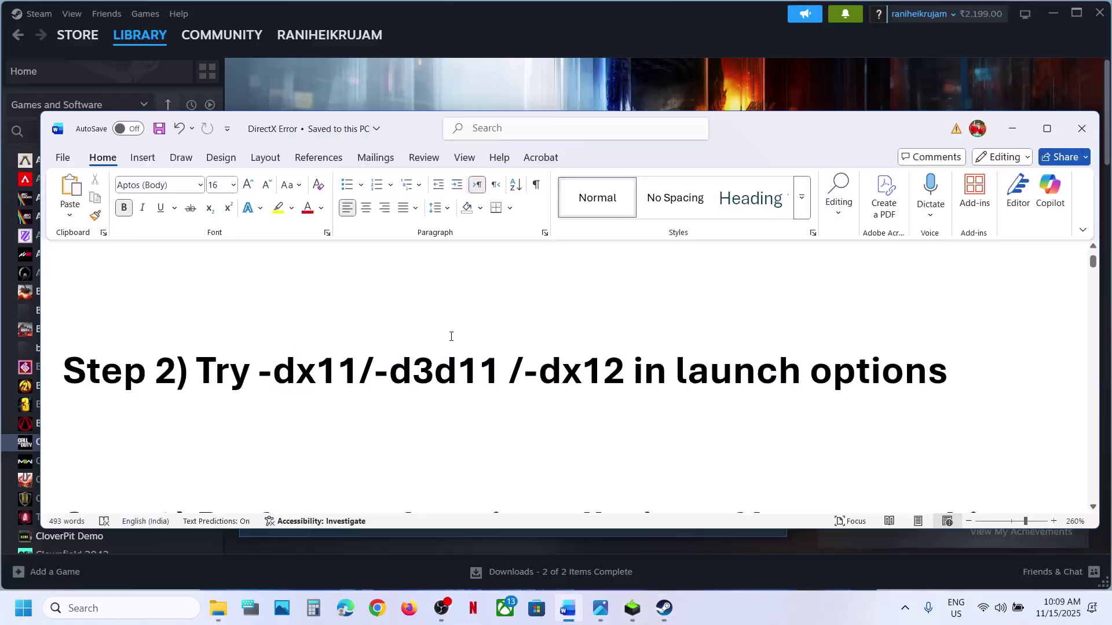
scroll(451, 336, down, 5)
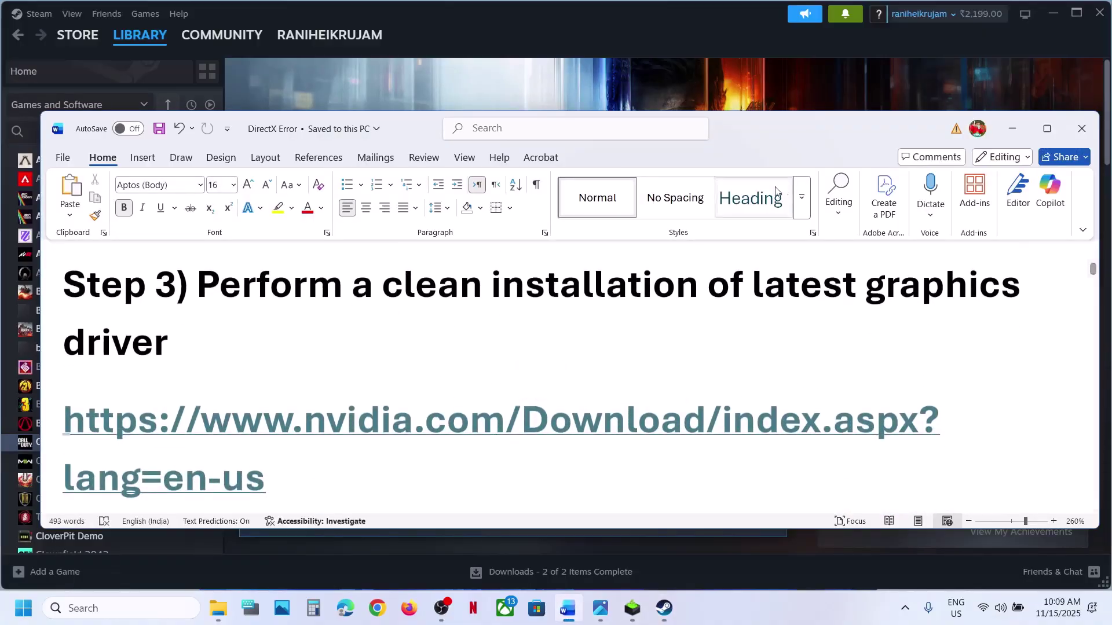
click(1047, 128)
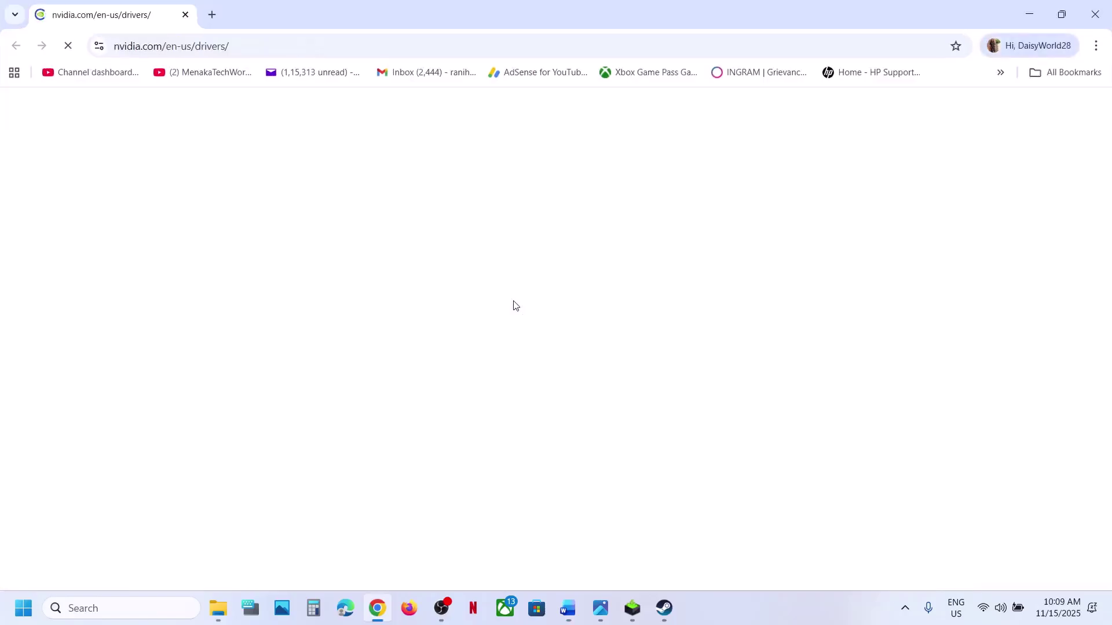
Find the drivers for the GeForce RTX 3050 Laptop GPU on Windows 11 and download GeForce Game Ready Driver 581.80
scroll(296, 397, down, 3)
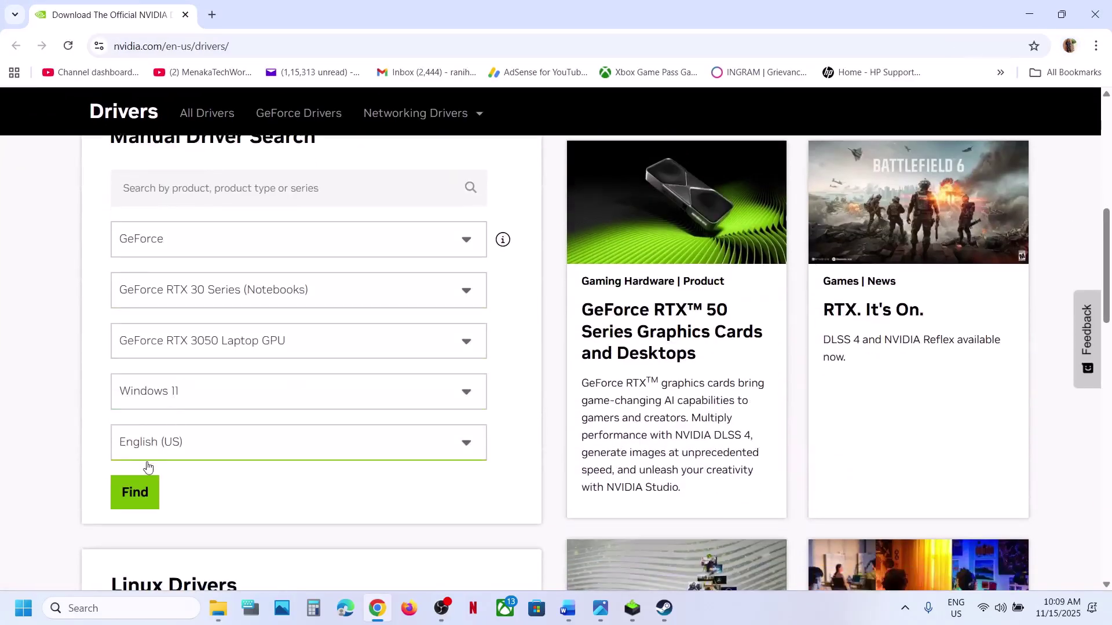
click(137, 491)
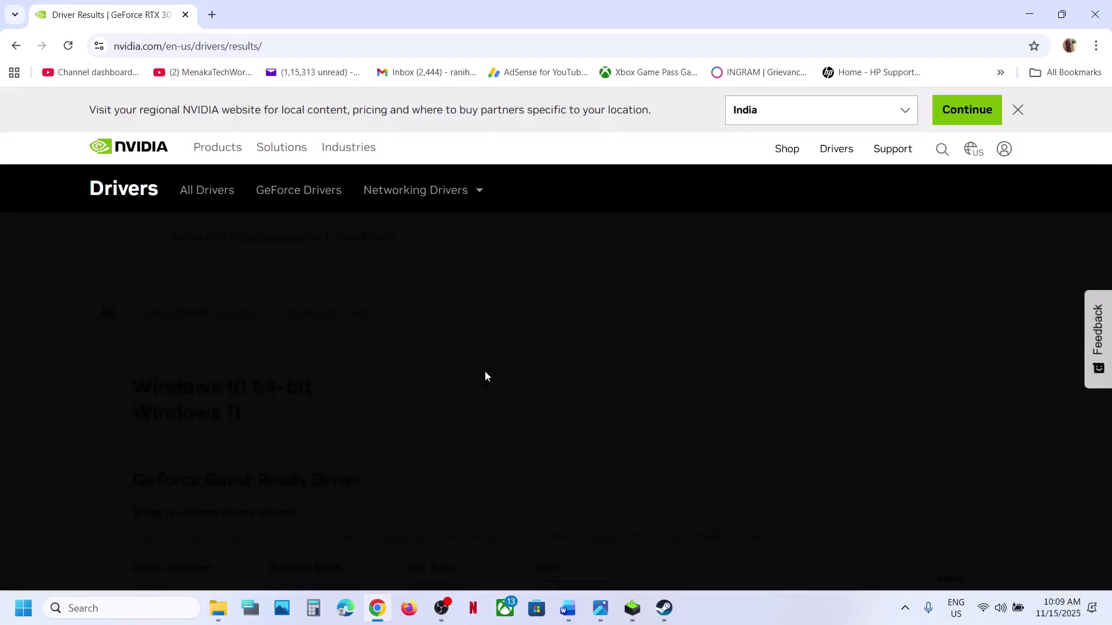
scroll(404, 396, down, 4)
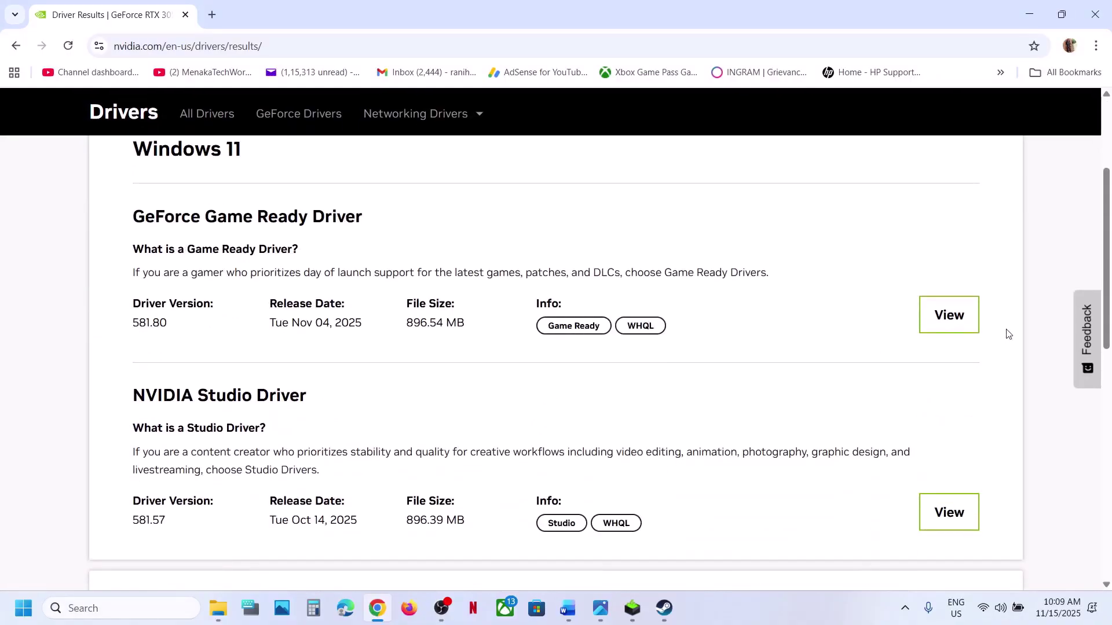
click(950, 315)
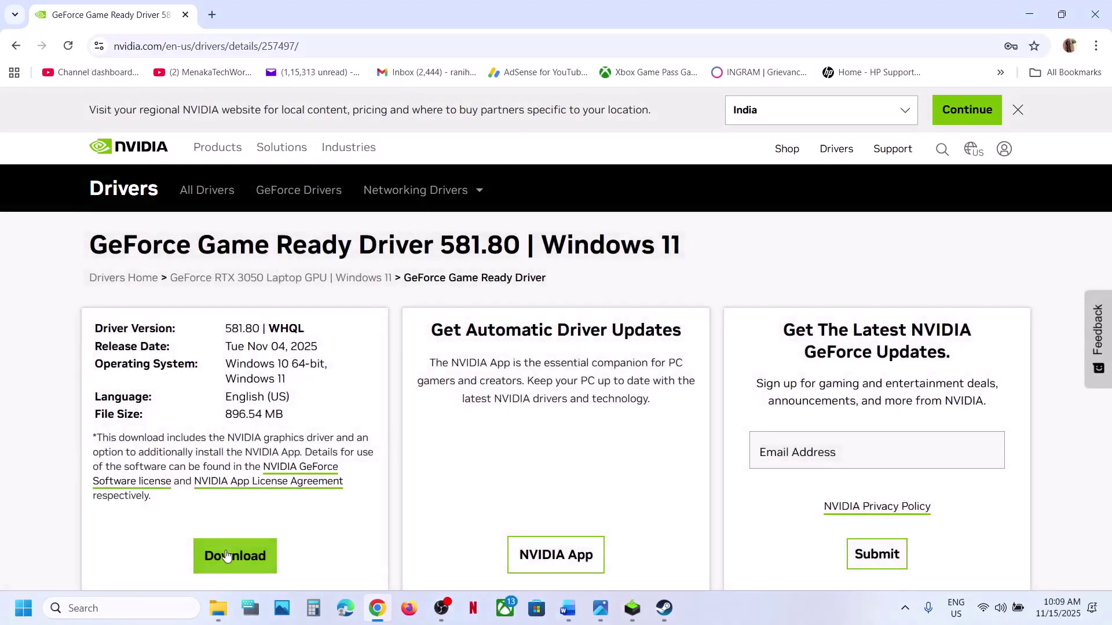
click(225, 555)
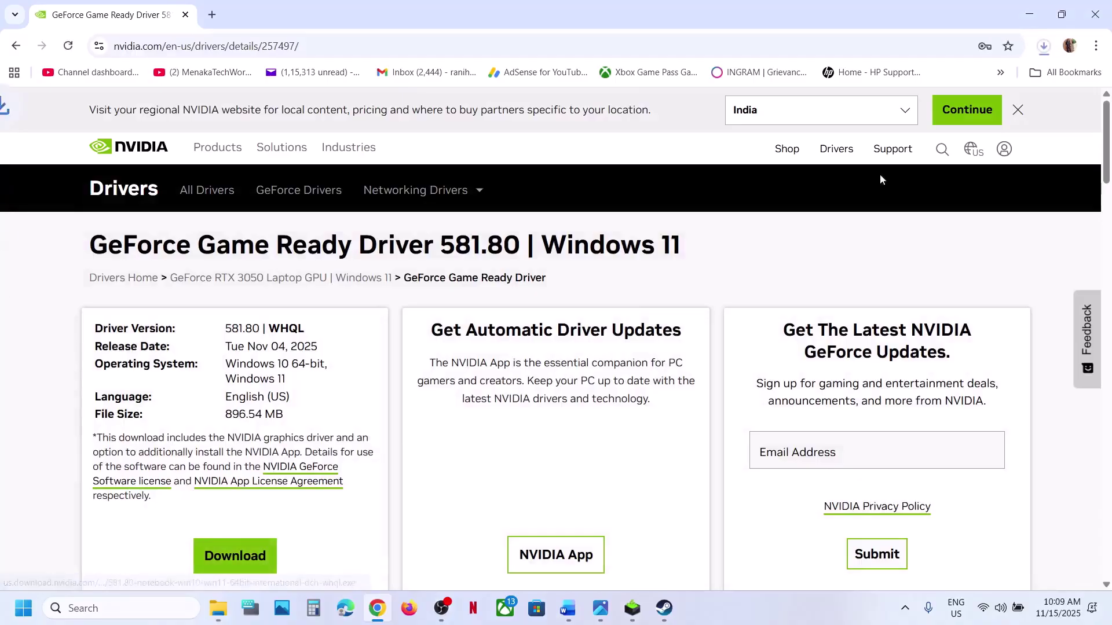
Open the NVIDIA driver installer and accept the licence for the NVIDIA Graphics Driver and NVIDIA App
click(1044, 47)
click(719, 382)
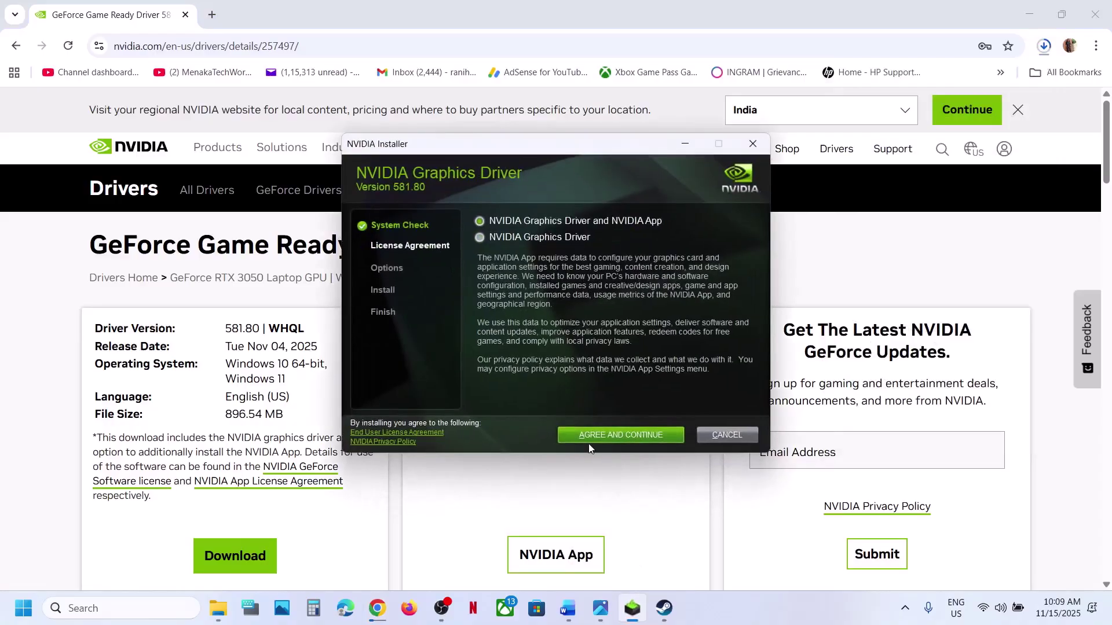
click(590, 435)
Choose the Custom (Advanced) installation with Perform a clean installation enabled, and leave the installer
click(509, 305)
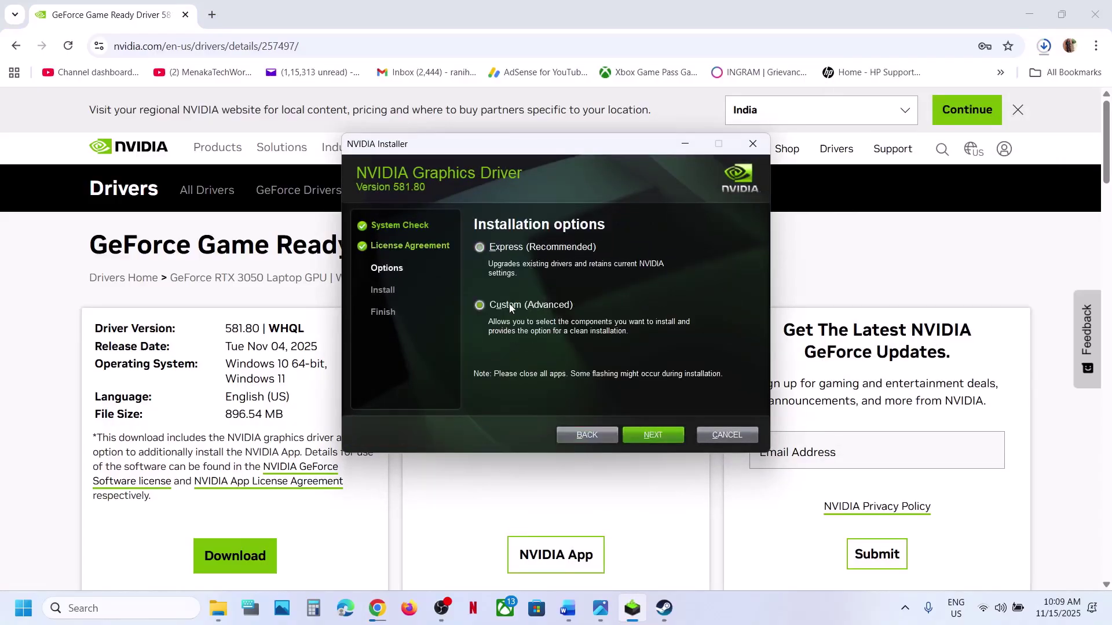
click(639, 435)
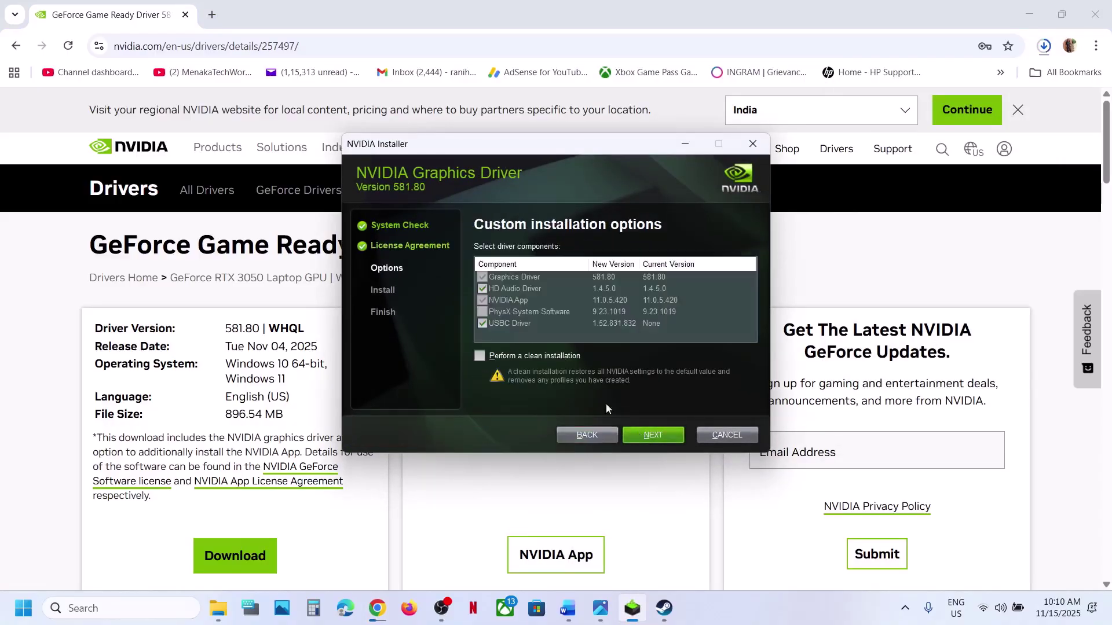
click(479, 354)
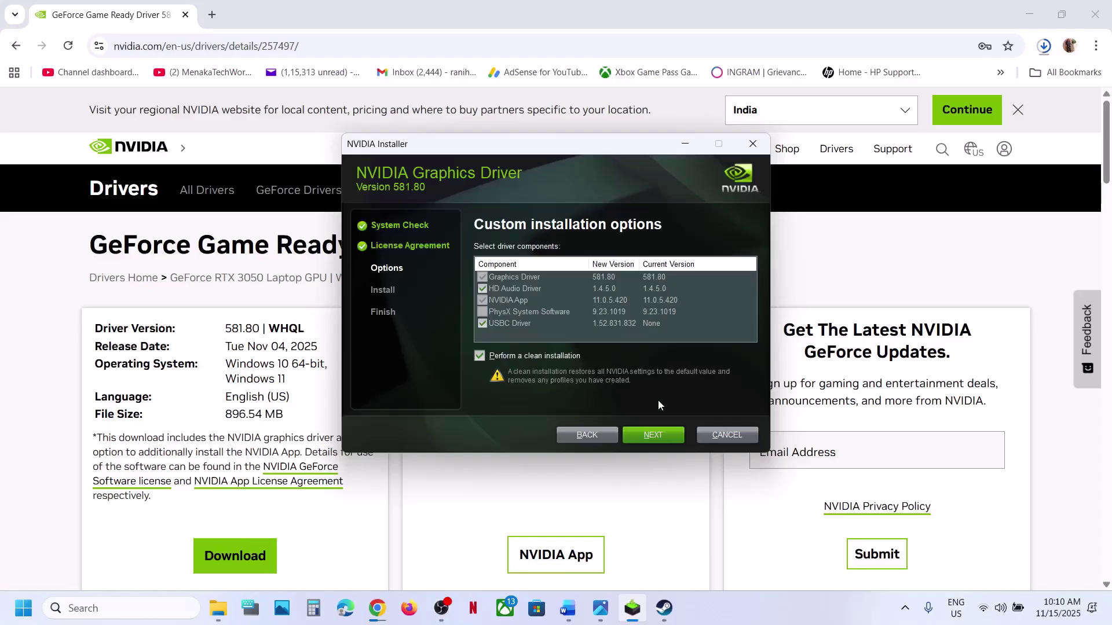
click(380, 547)
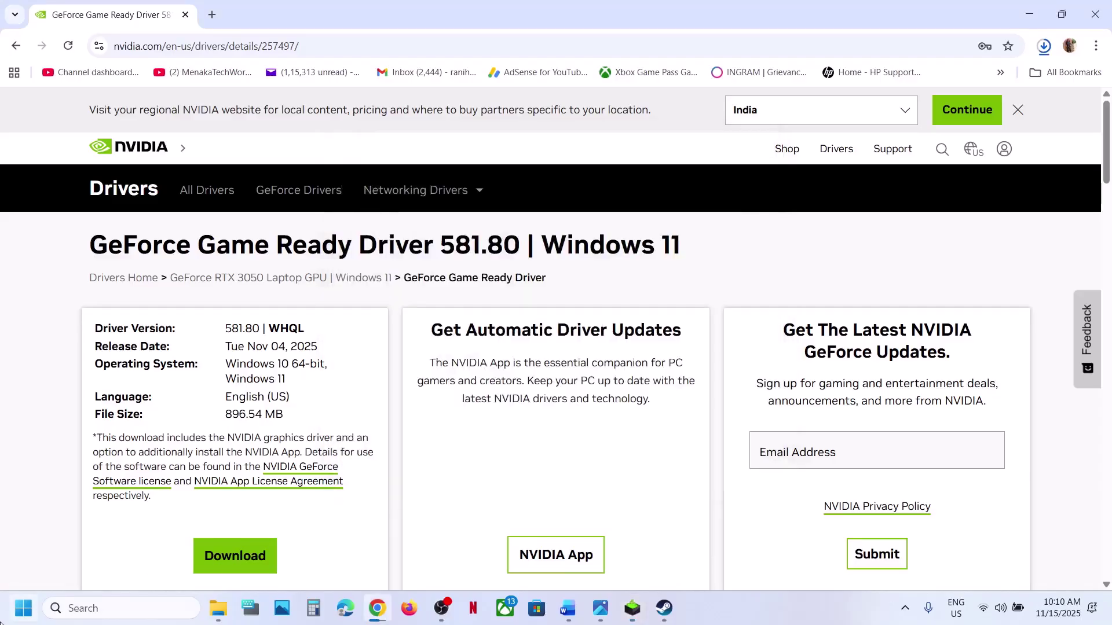
key(super)
click(421, 557)
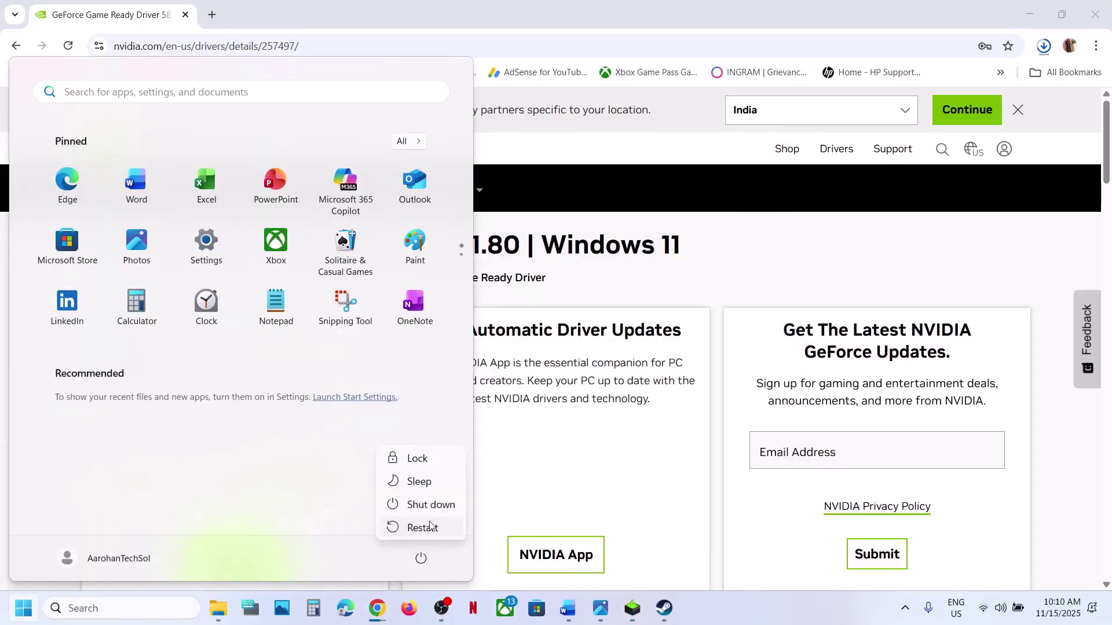
key(Escape)
key(Escape)
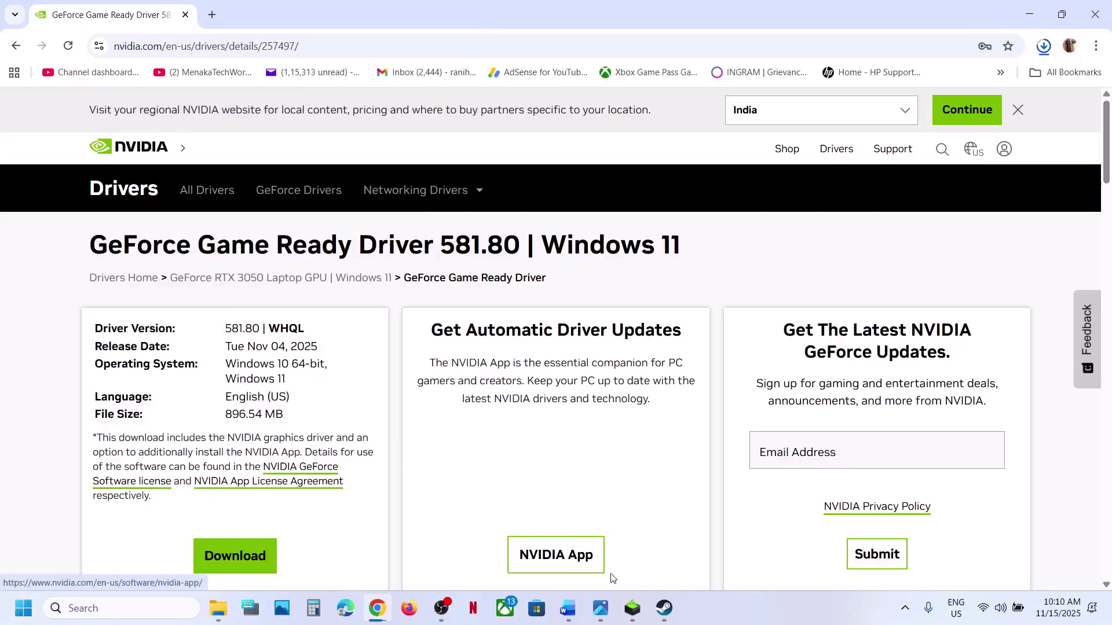
Open the AMD support link from the Word document and look up drivers for Graphics, Radeon RX, Radeon RX 9000 Series, AMD Radeon RX 9070 XT
click(572, 618)
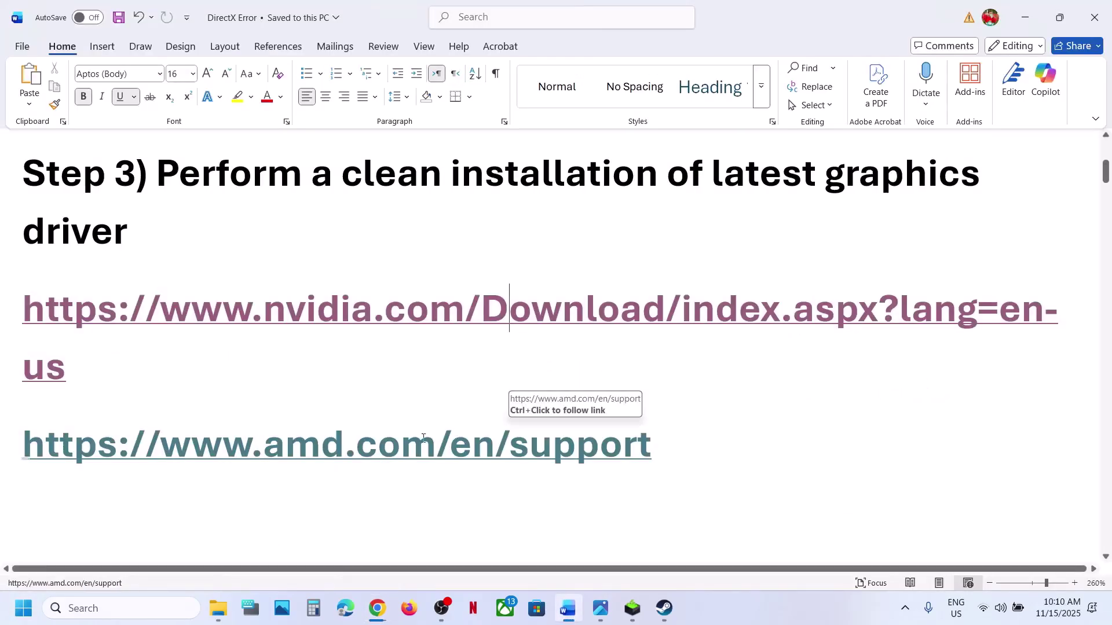
ctrl+click(391, 446)
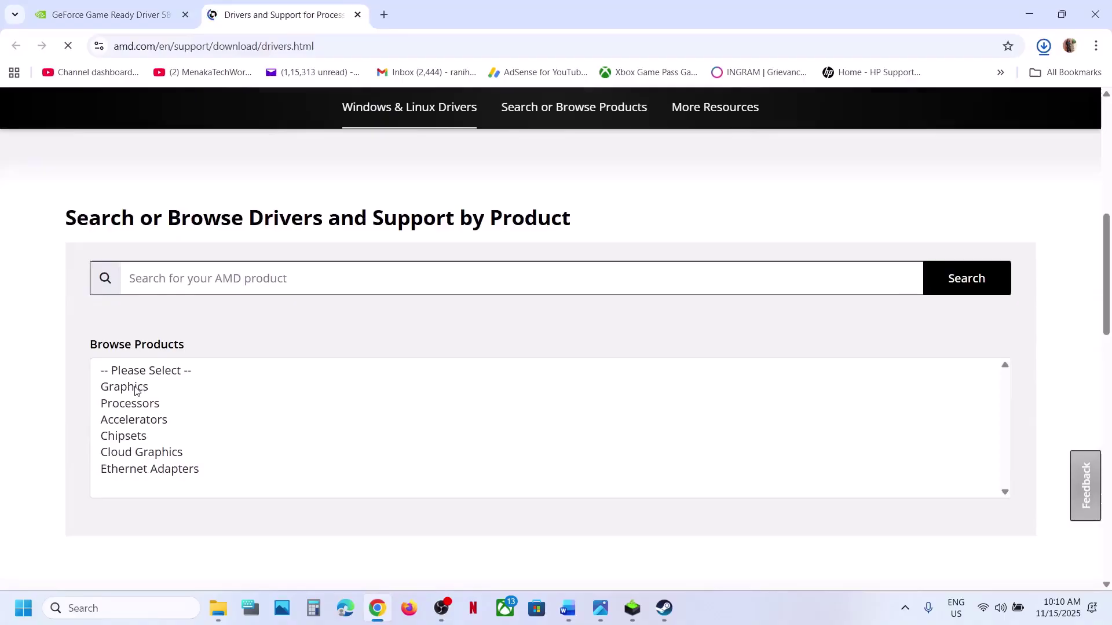
click(137, 387)
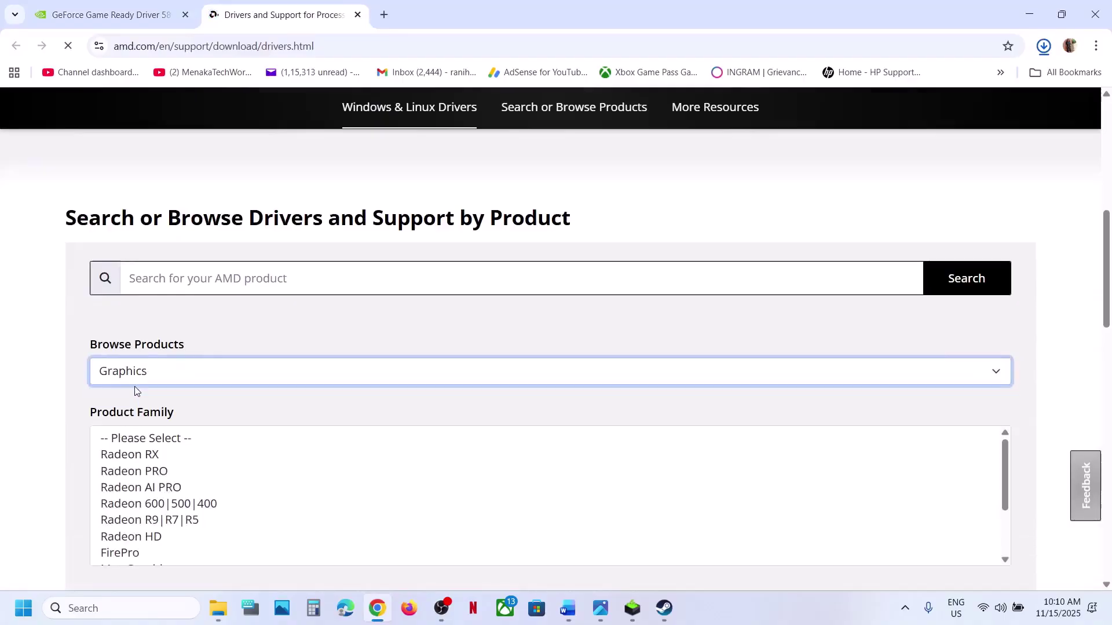
click(135, 366)
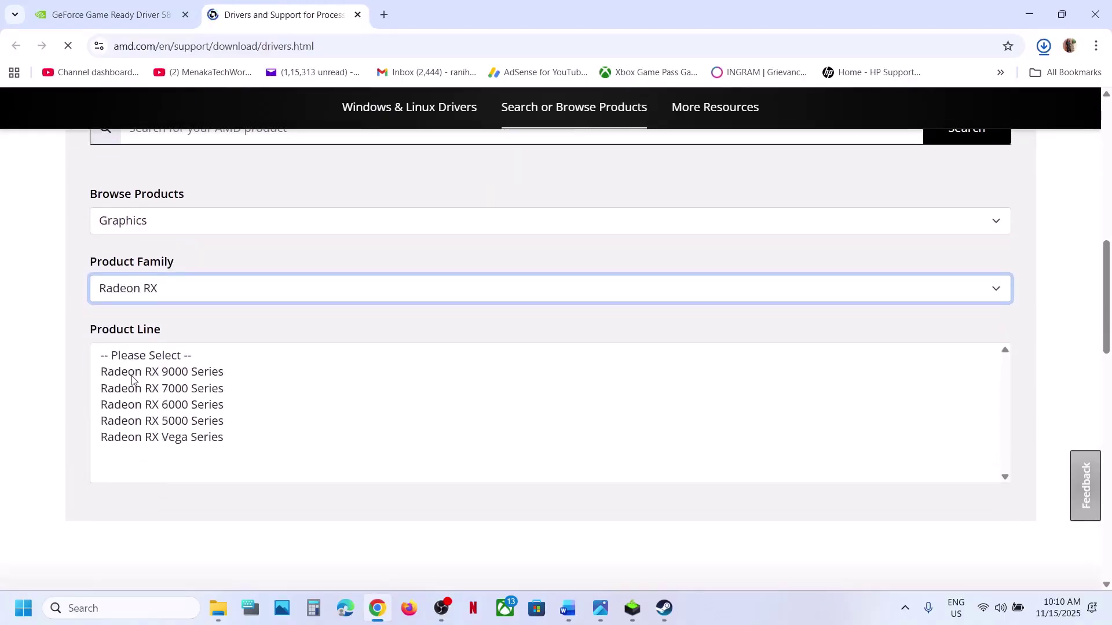
click(133, 372)
scroll(150, 365, down, 2)
click(177, 332)
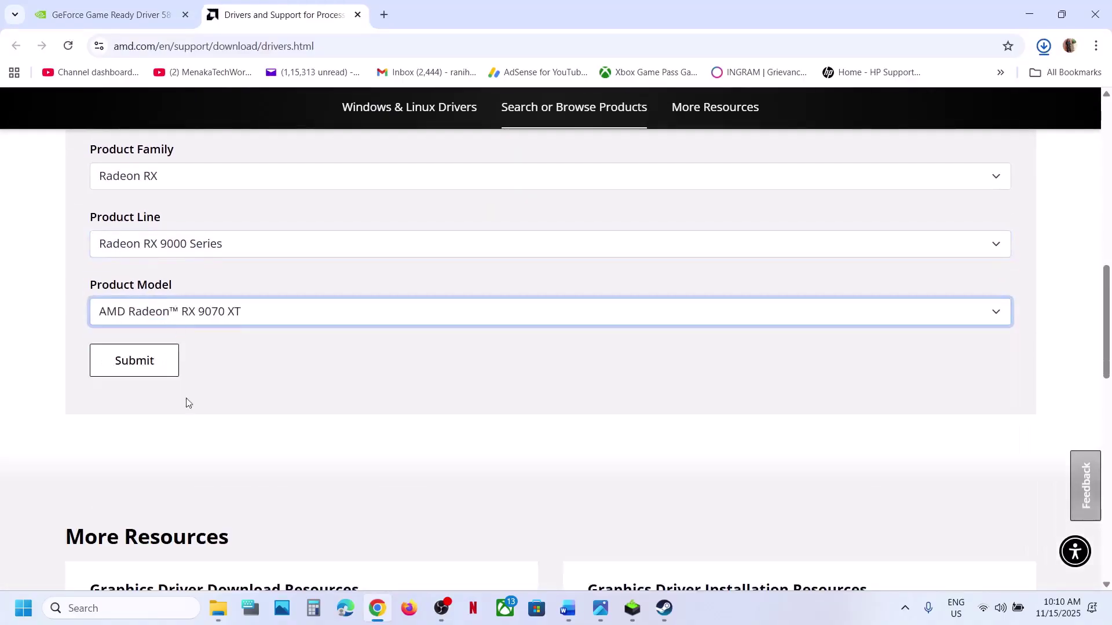
click(140, 361)
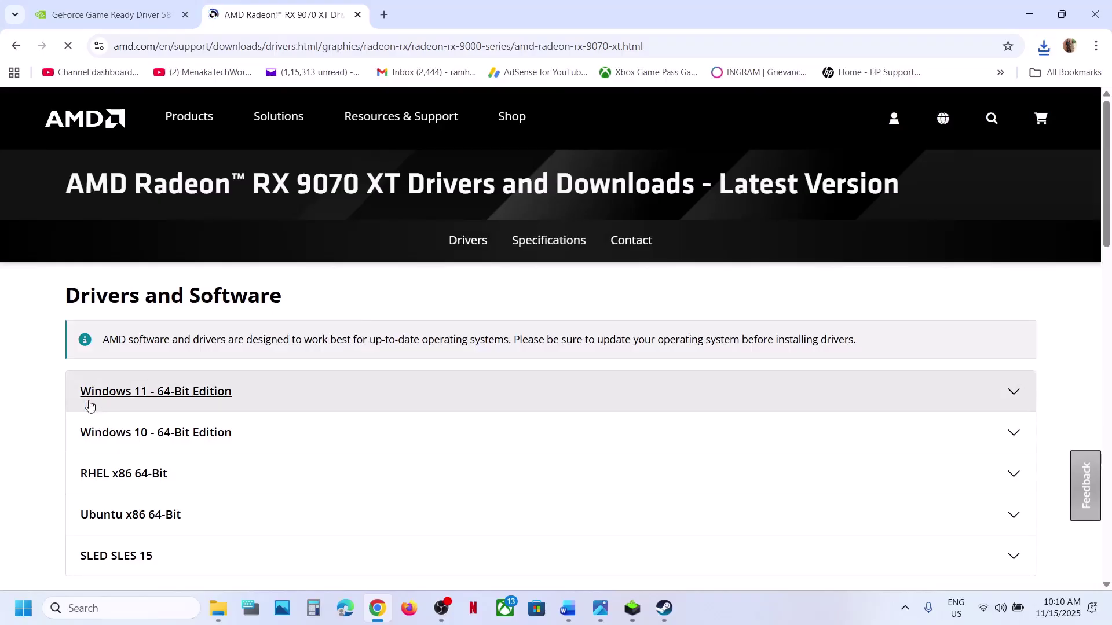
Expand the Windows 11 - 64-Bit Edition drivers and examine the AMD Software: Adrenalin Edition 25.11.1 download entry
click(97, 401)
scroll(355, 334, down, 6)
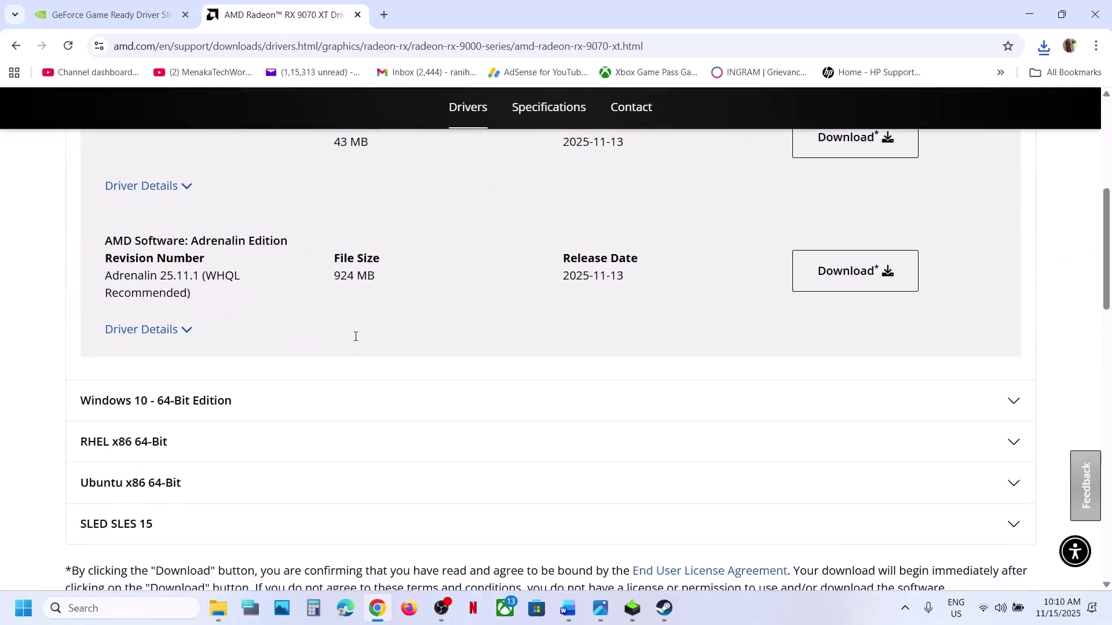
drag(145, 273, 413, 259)
scroll(412, 259, up, 1)
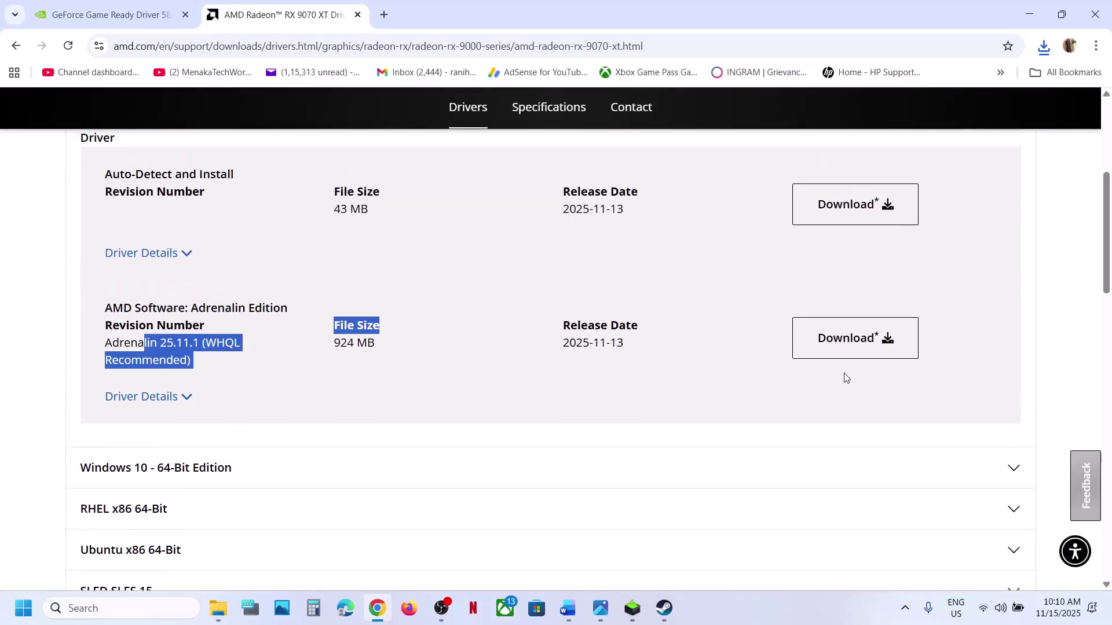
Review Step 4 in the Word document, copy the word "graphics", and use it in Windows search to open Graphics settings
click(567, 608)
scroll(450, 398, down, 4)
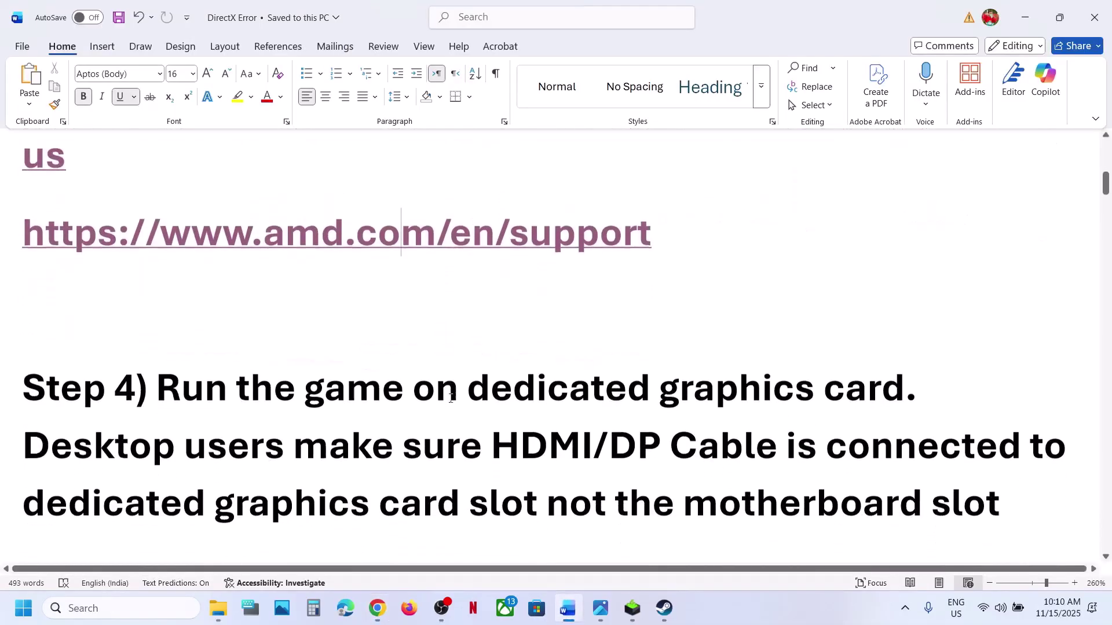
triple_click(705, 333)
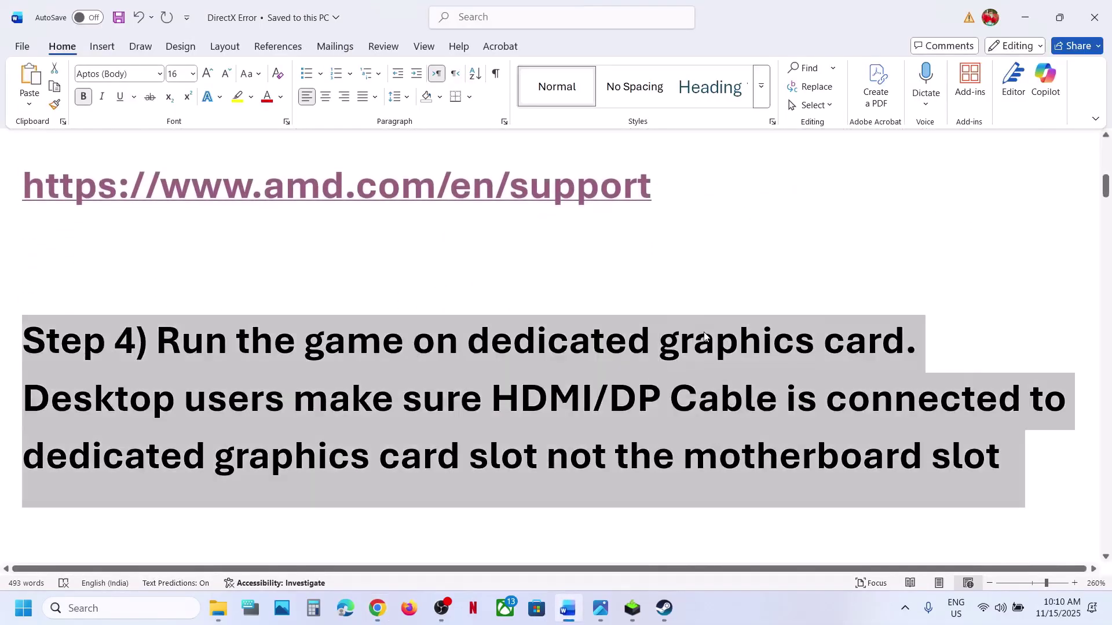
double_click(705, 335)
key(ctrl+c)
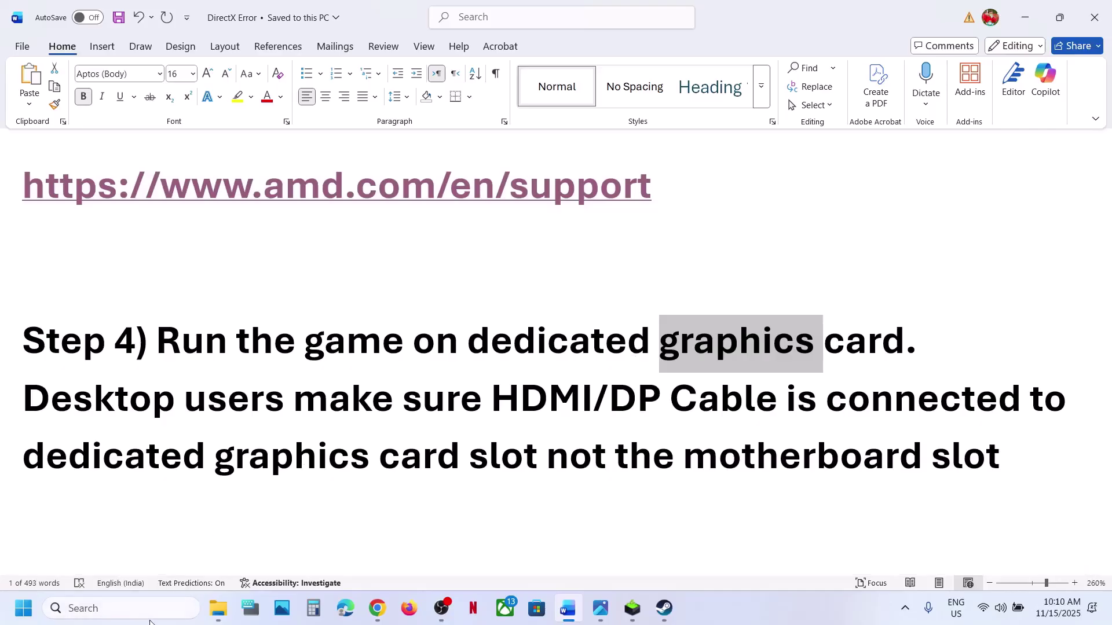
click(150, 622)
key(ctrl+v)
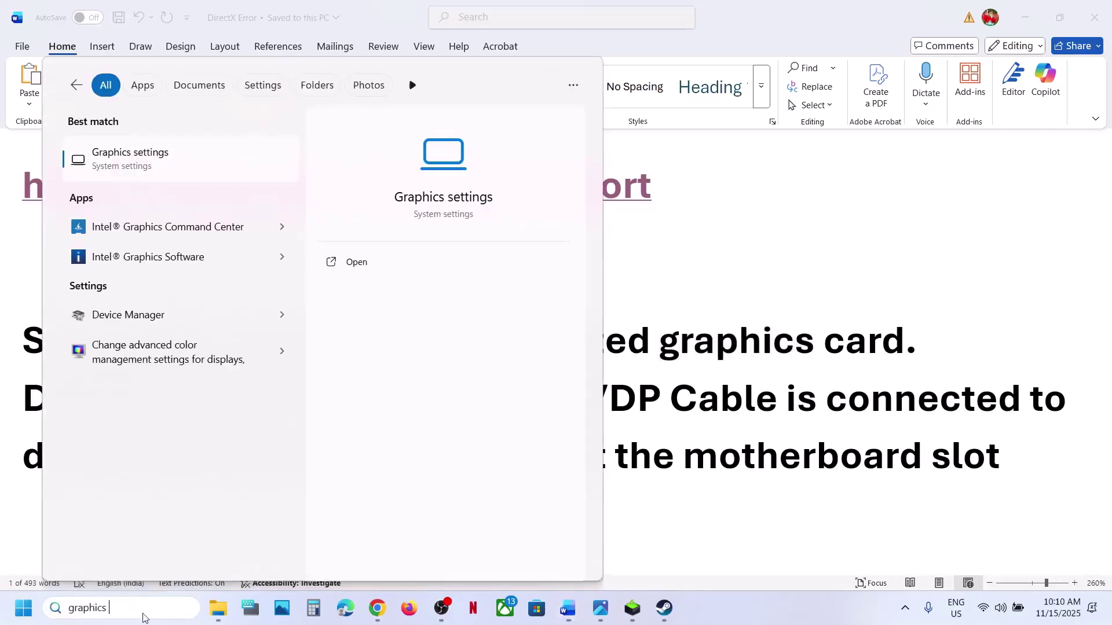
click(114, 182)
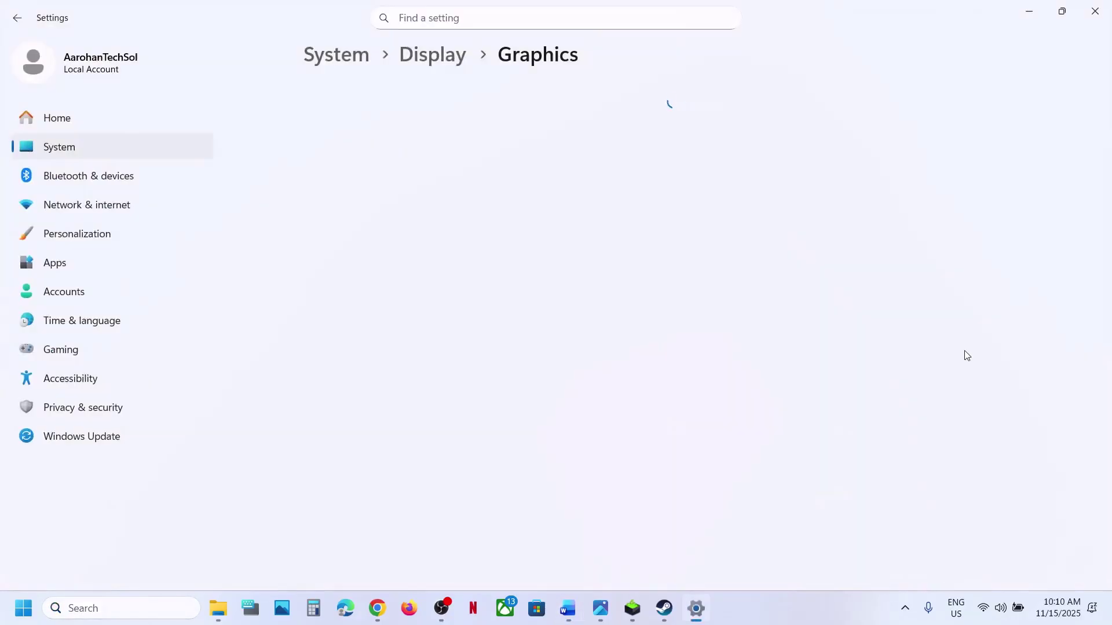
Add the cod application from the Call of Duty HQ folder as a desktop app in the Graphics settings
click(826, 405)
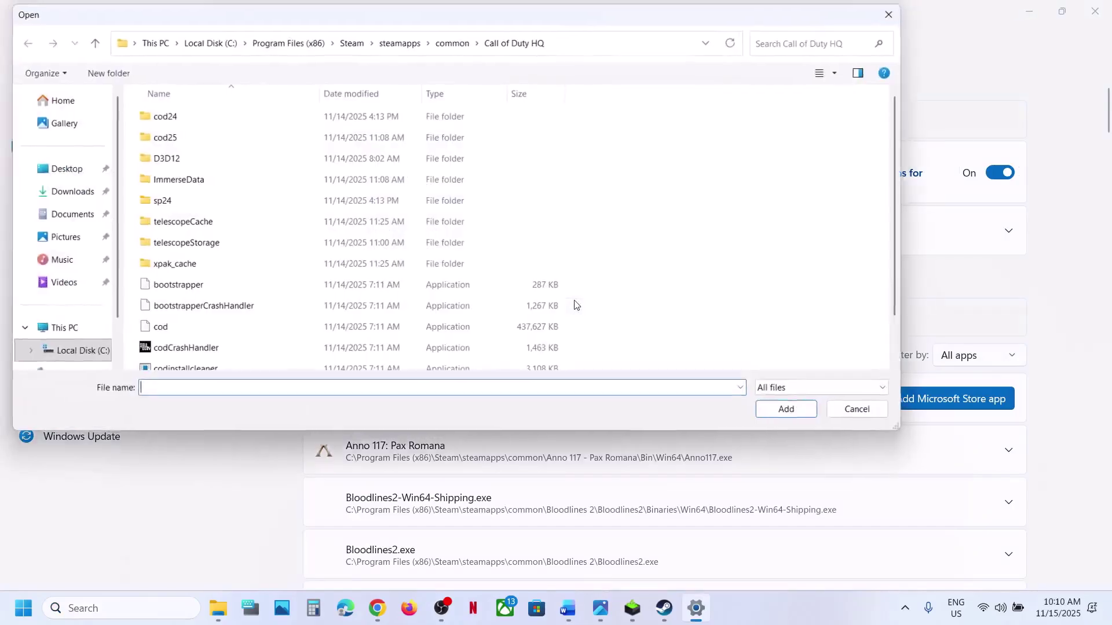
scroll(188, 267, down, 1)
click(155, 281)
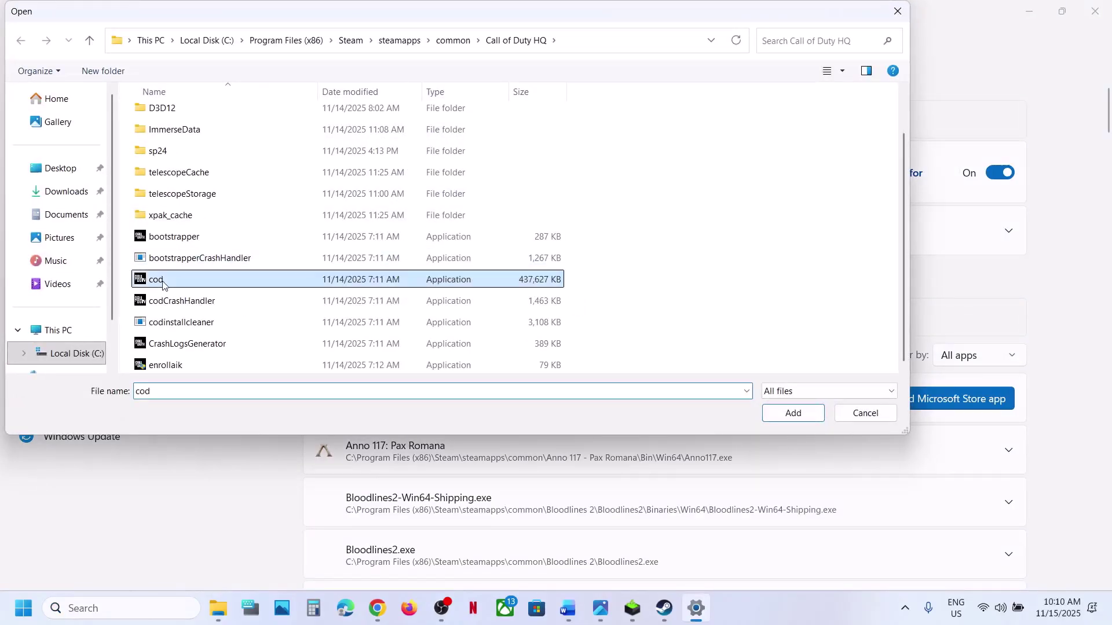
click(793, 414)
Set the GPU preference of the Call of Duty HQ cod.exe entry to High Performance (NVIDIA GeForce RTX 3050 Laptop GPU) and close Settings
scroll(502, 460, down, 5)
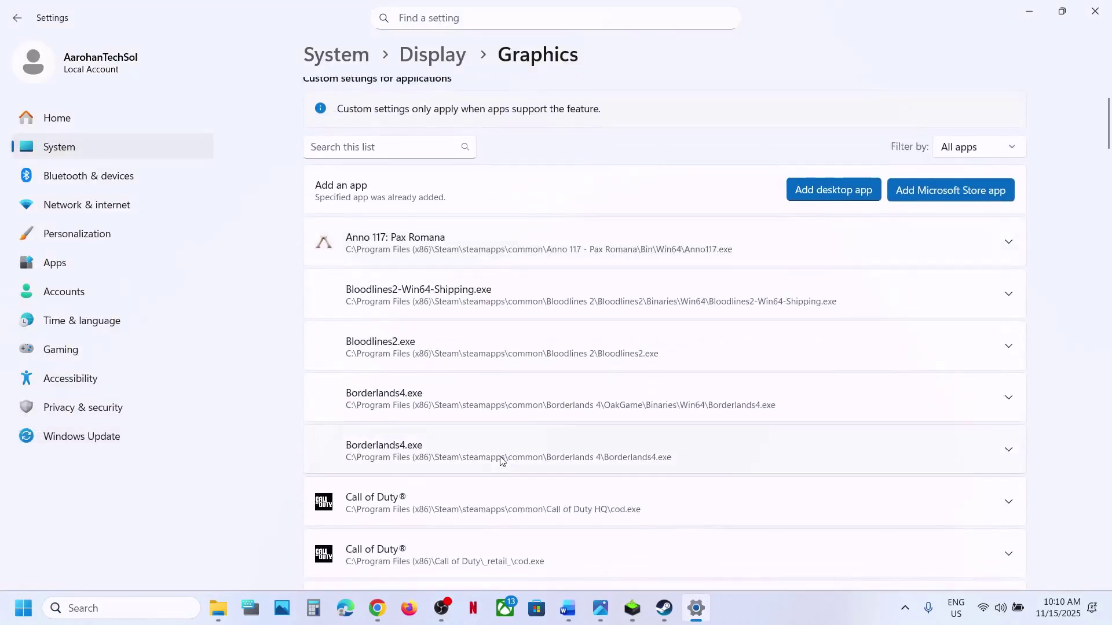
click(426, 401)
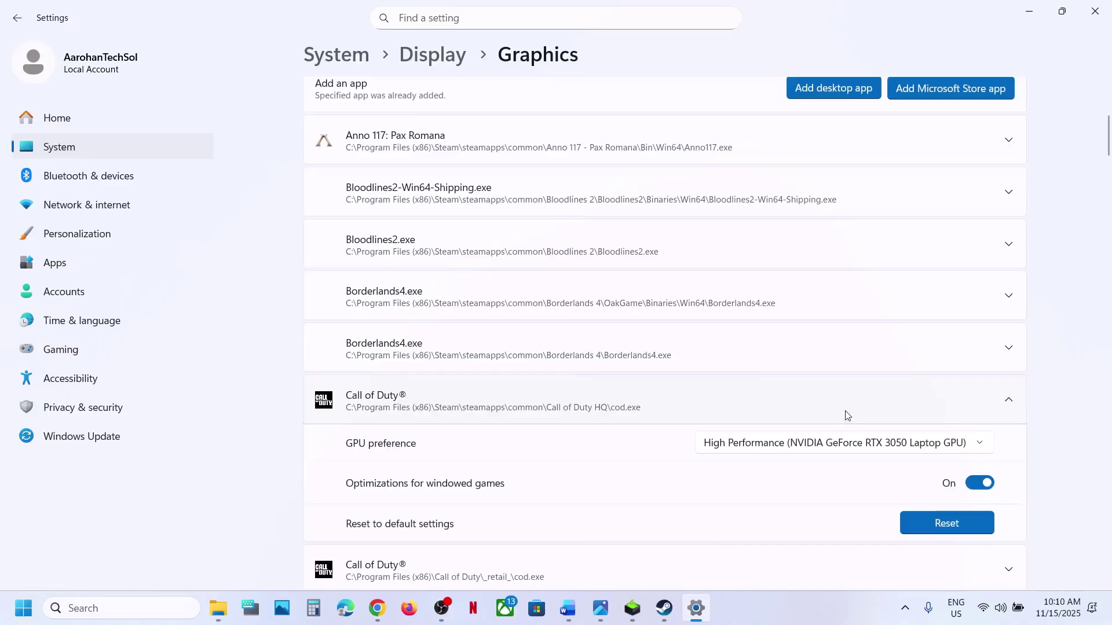
click(835, 445)
click(835, 450)
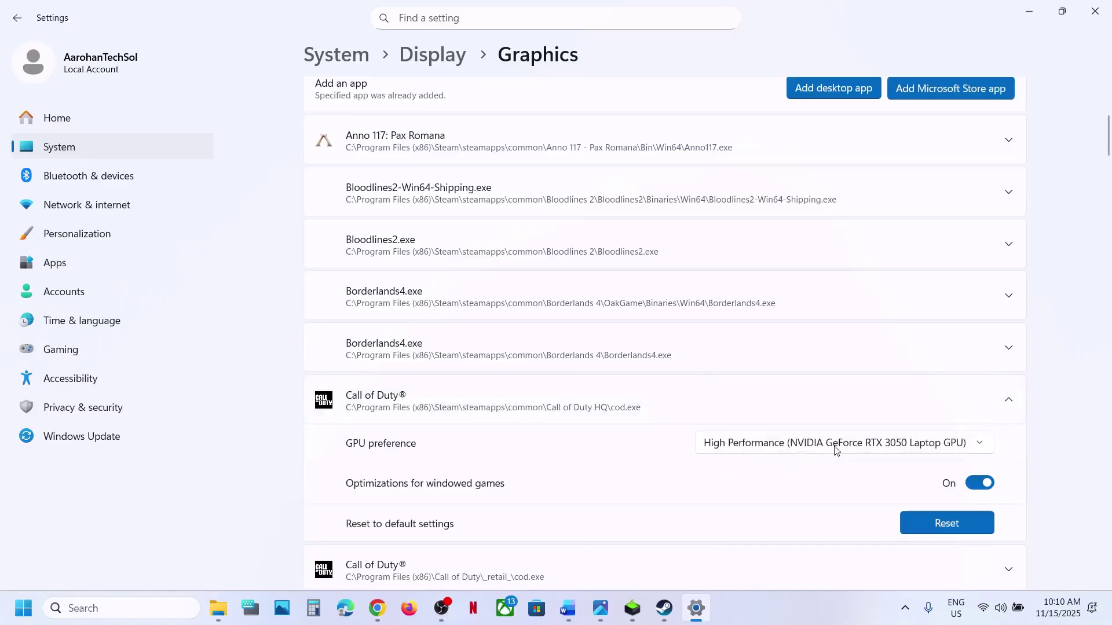
click(1095, 11)
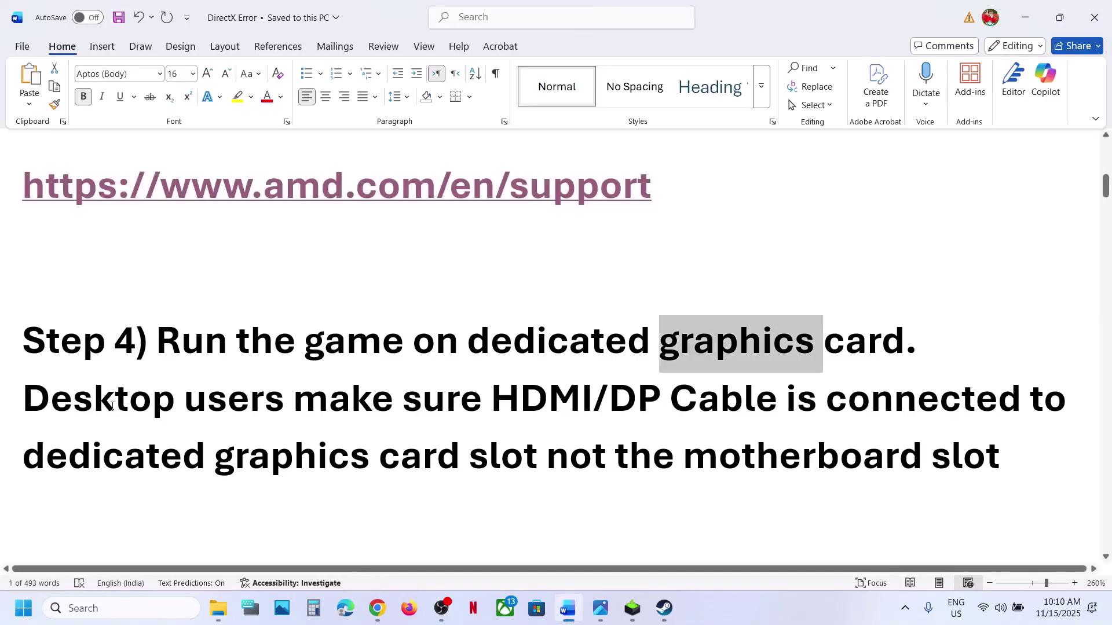
Read the HDMI/DP cable note and Step 5's windowed mode advice, and examine the game screenshot for the High Dynamic Range (HDR) setting
drag(79, 400, 926, 457)
scroll(384, 432, down, 5)
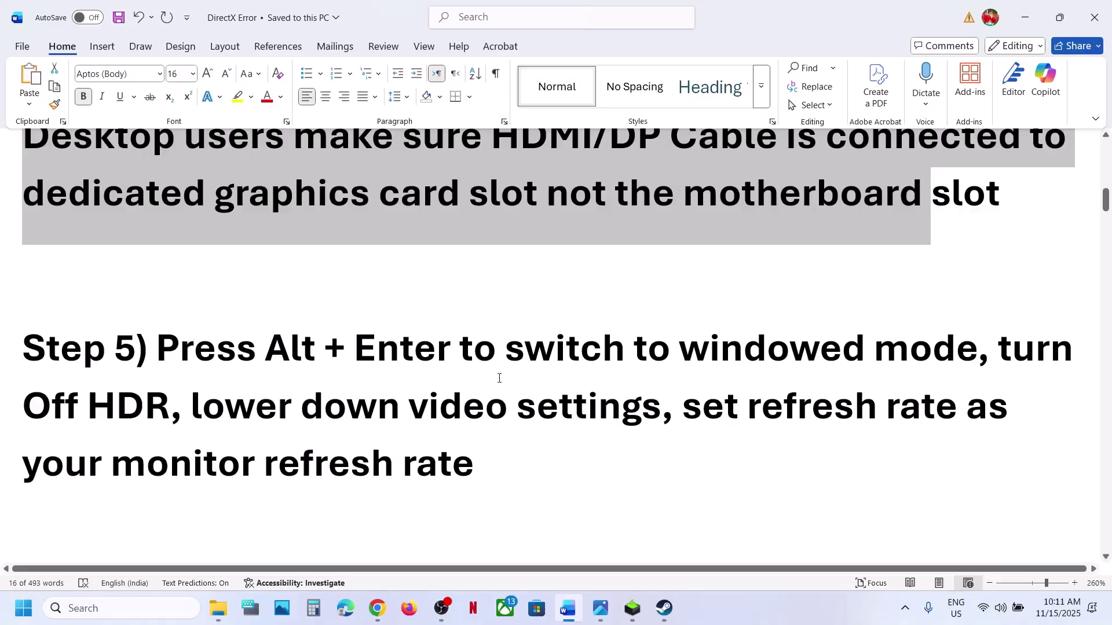
drag(281, 362, 871, 354)
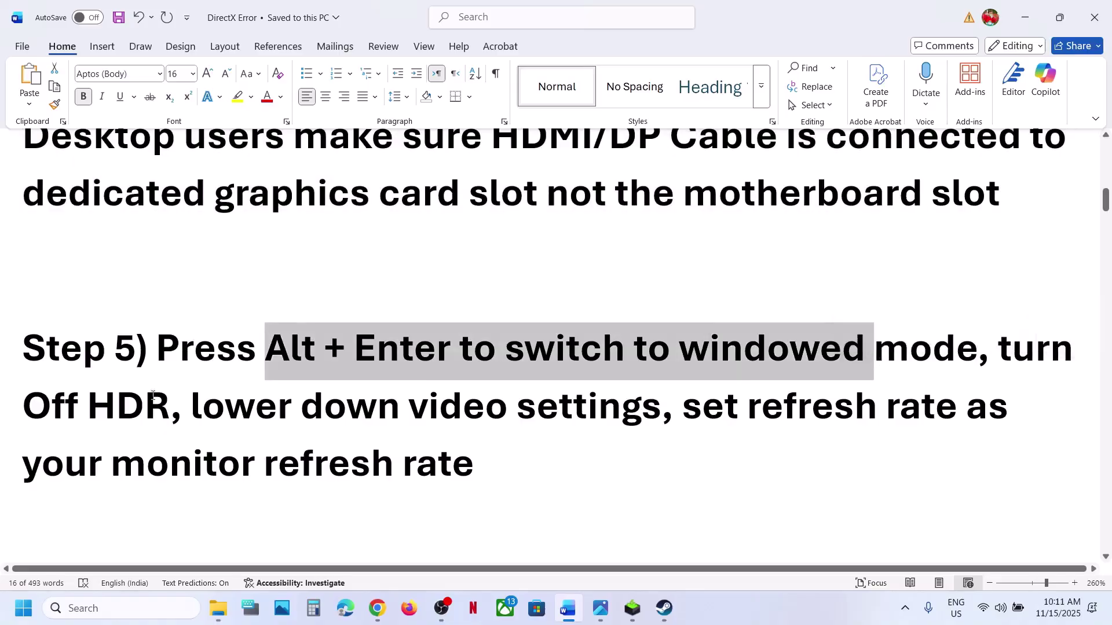
click(611, 614)
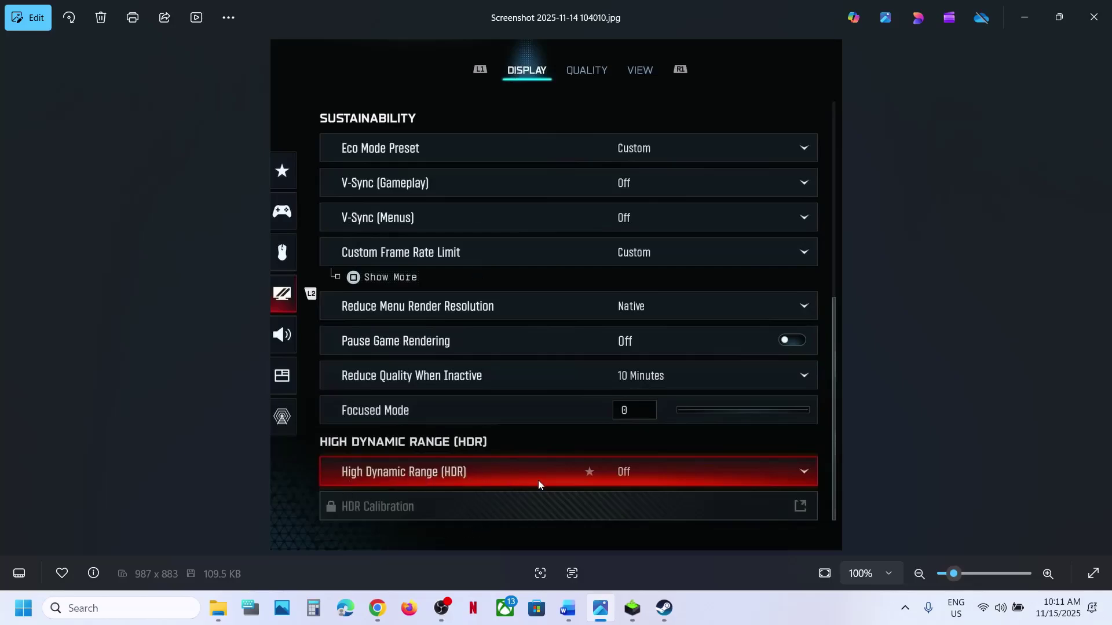
click(1025, 17)
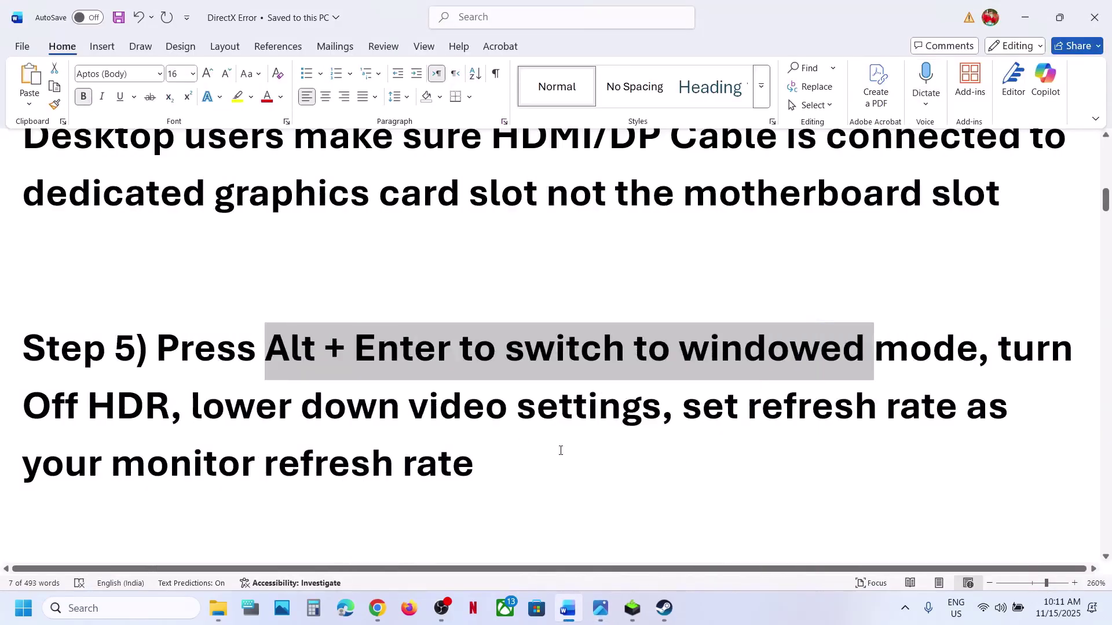
Read Step 5's advice in the Word document on lowering video settings and matching the monitor refresh rate
drag(248, 416, 584, 405)
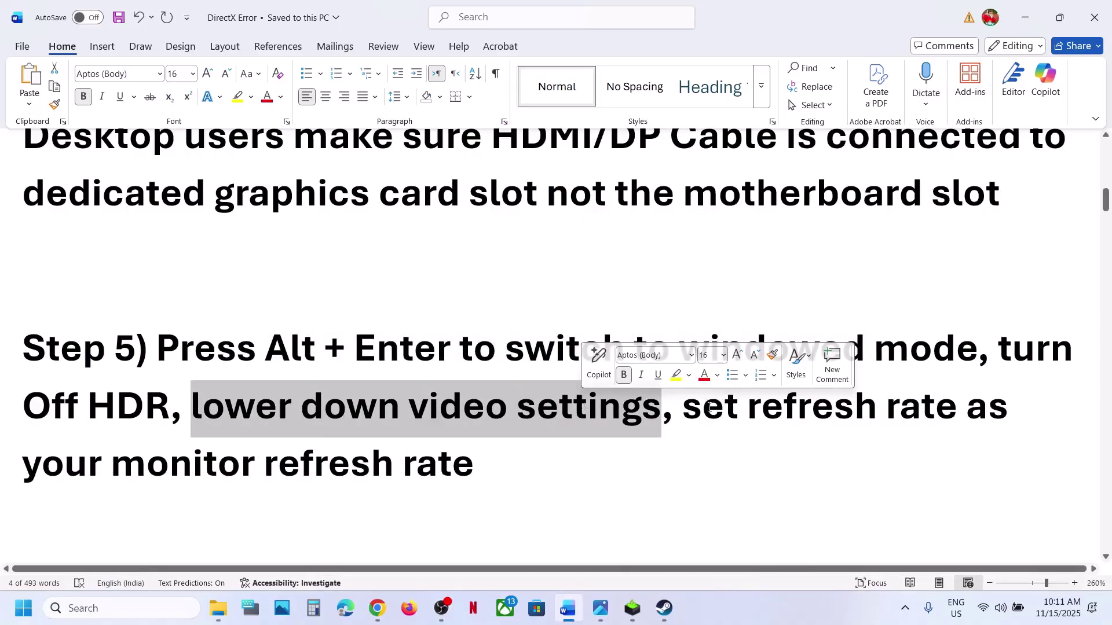
drag(687, 409, 470, 465)
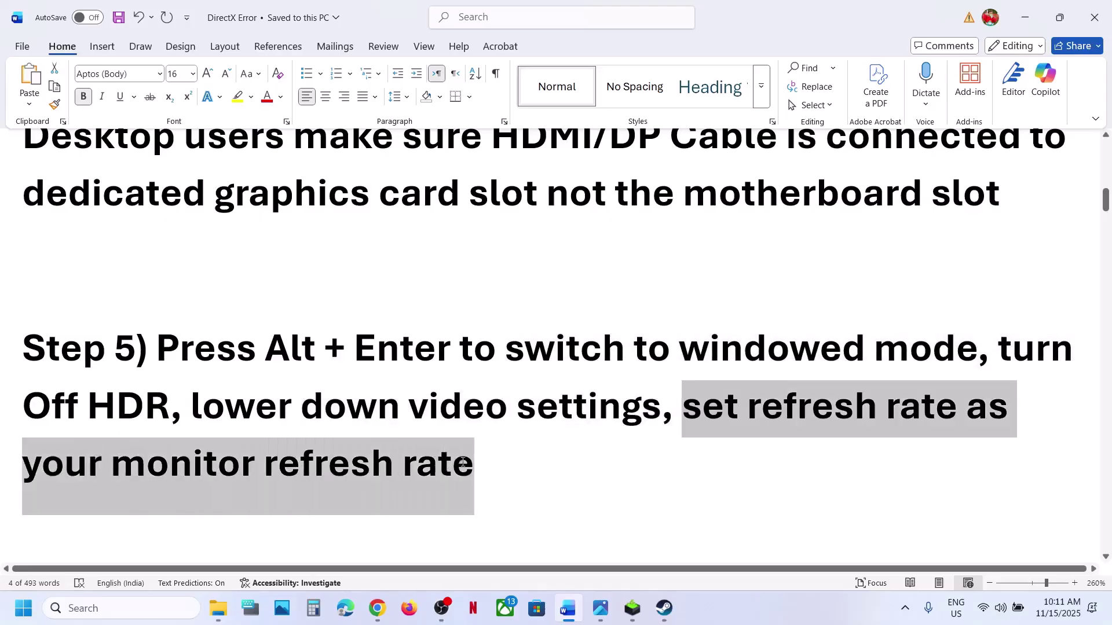
click(469, 467)
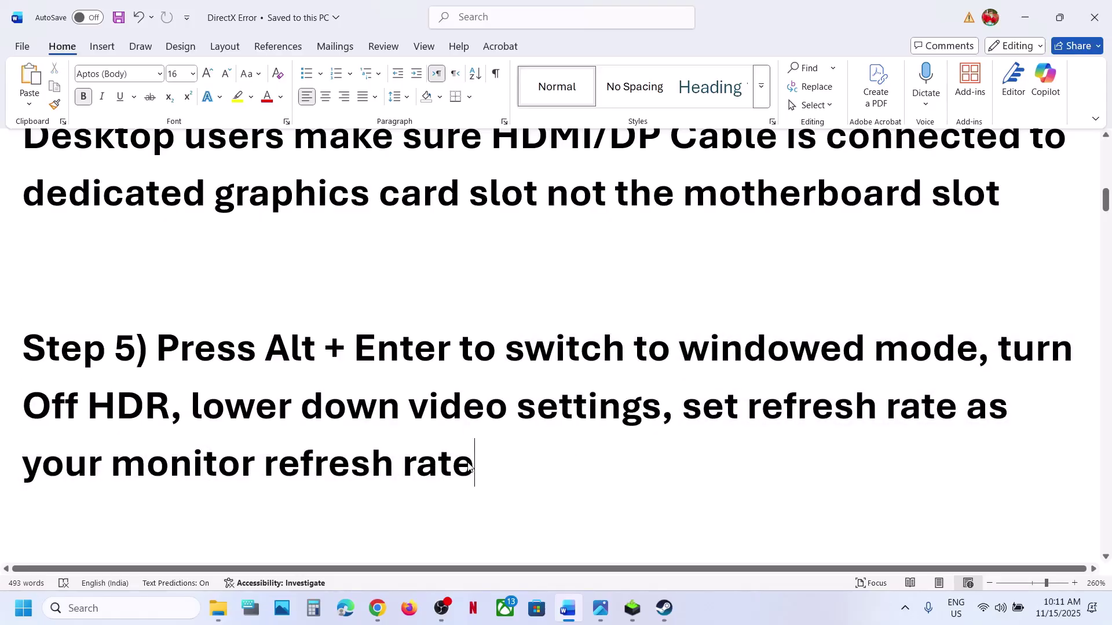
scroll(431, 446, down, 3)
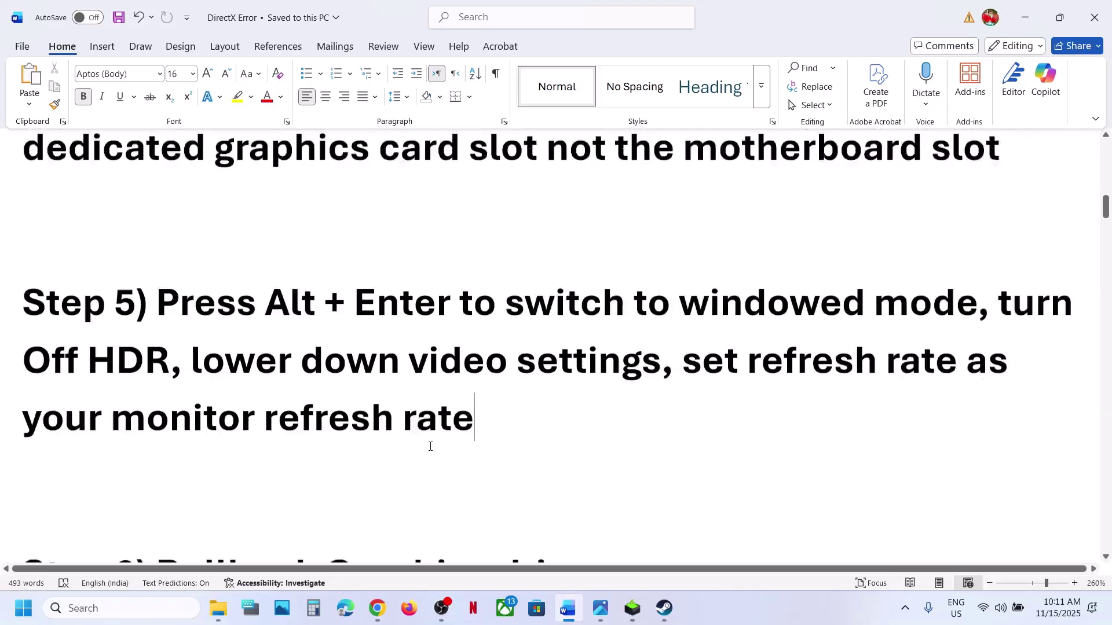
scroll(486, 420, up, 2)
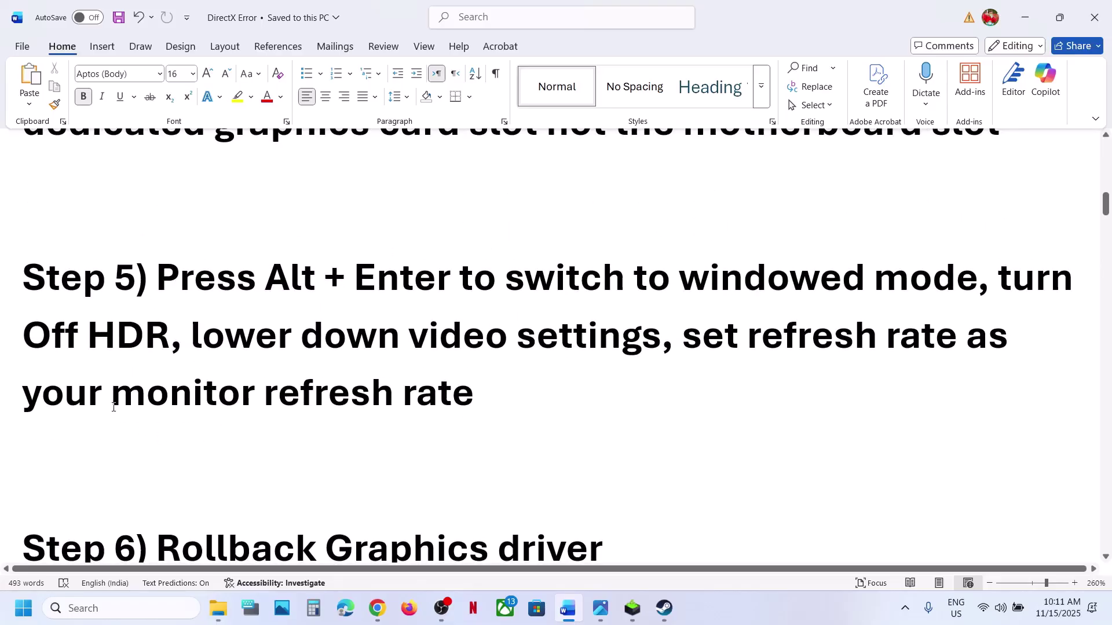
drag(114, 407, 348, 400)
Read Step 6 on rolling back the graphics driver, and return to the NVIDIA driver results page in Chrome
scroll(355, 382, down, 3)
drag(159, 385, 572, 389)
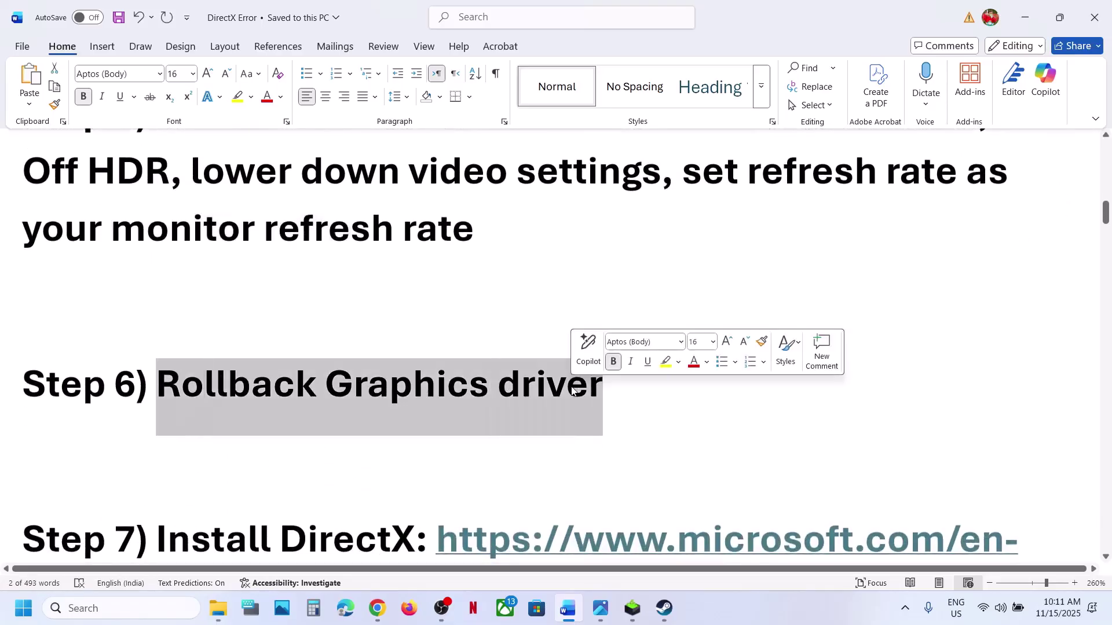
click(377, 608)
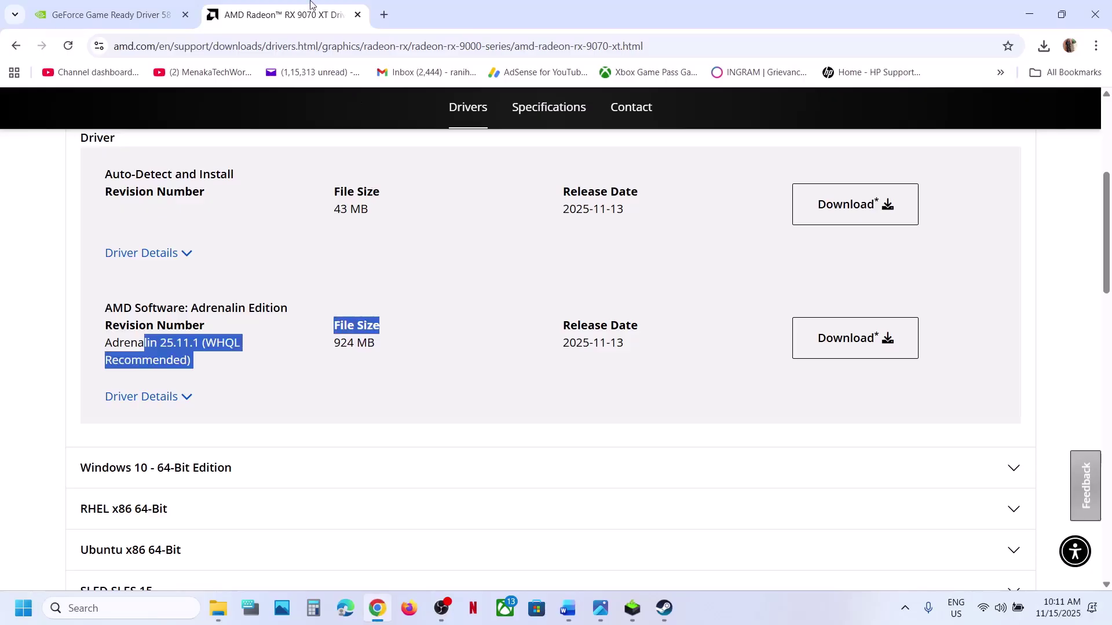
scroll(328, 305, up, 5)
click(110, 14)
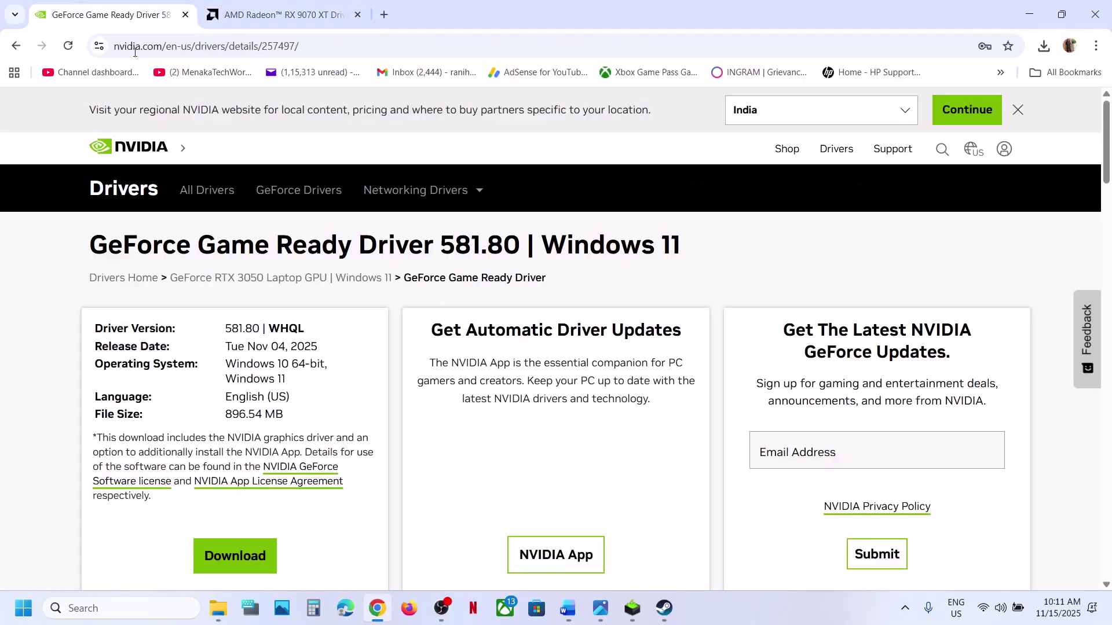
scroll(278, 298, down, 2)
click(16, 46)
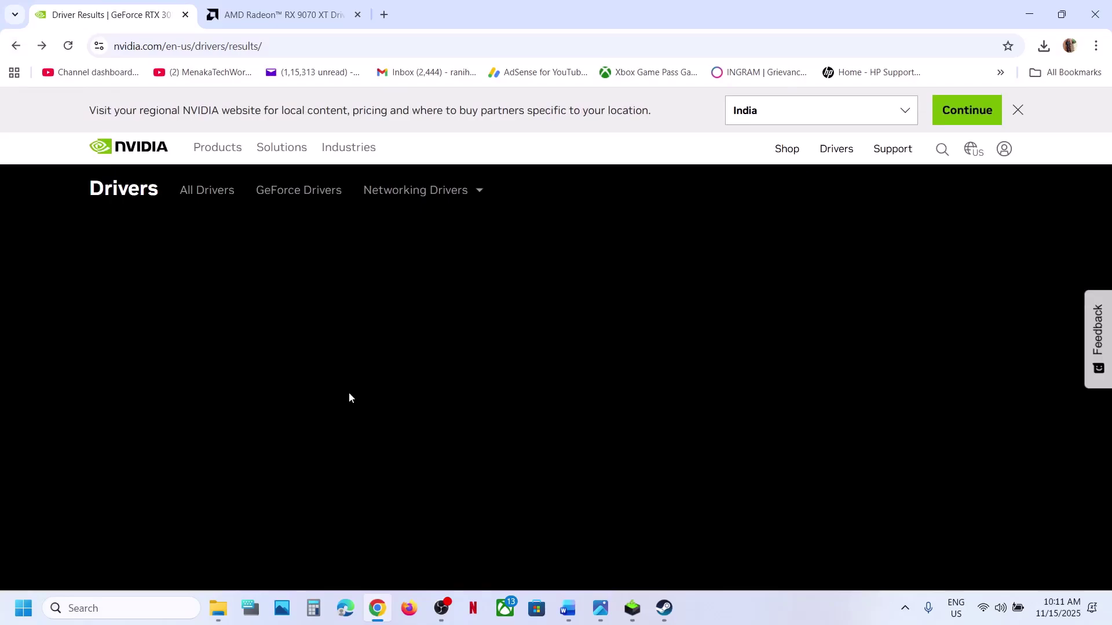
Expand the older NVIDIA driver versions to examine Game Ready Drivers 581.57 and 581.42, and revisit the installer's clean installation option
scroll(349, 393, down, 5)
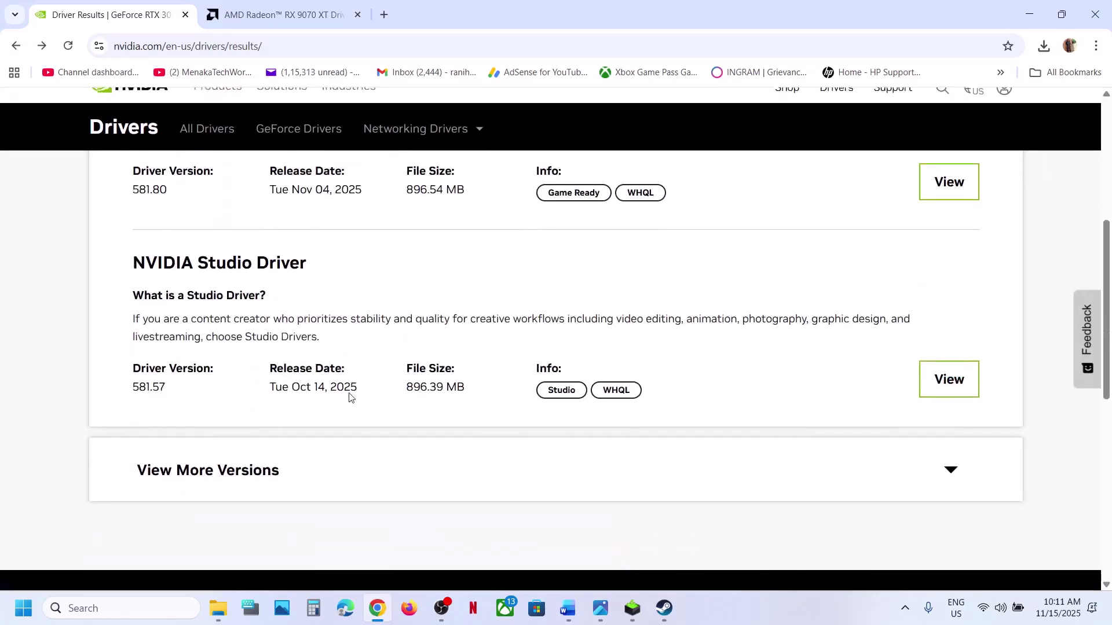
click(229, 391)
scroll(230, 391, down, 5)
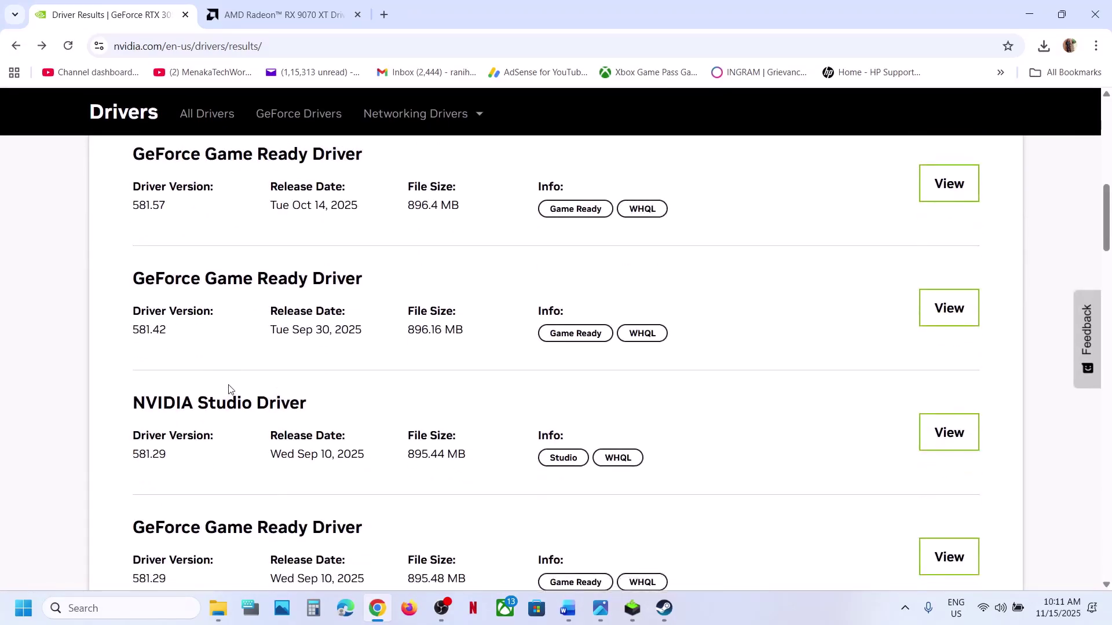
drag(133, 203, 172, 210)
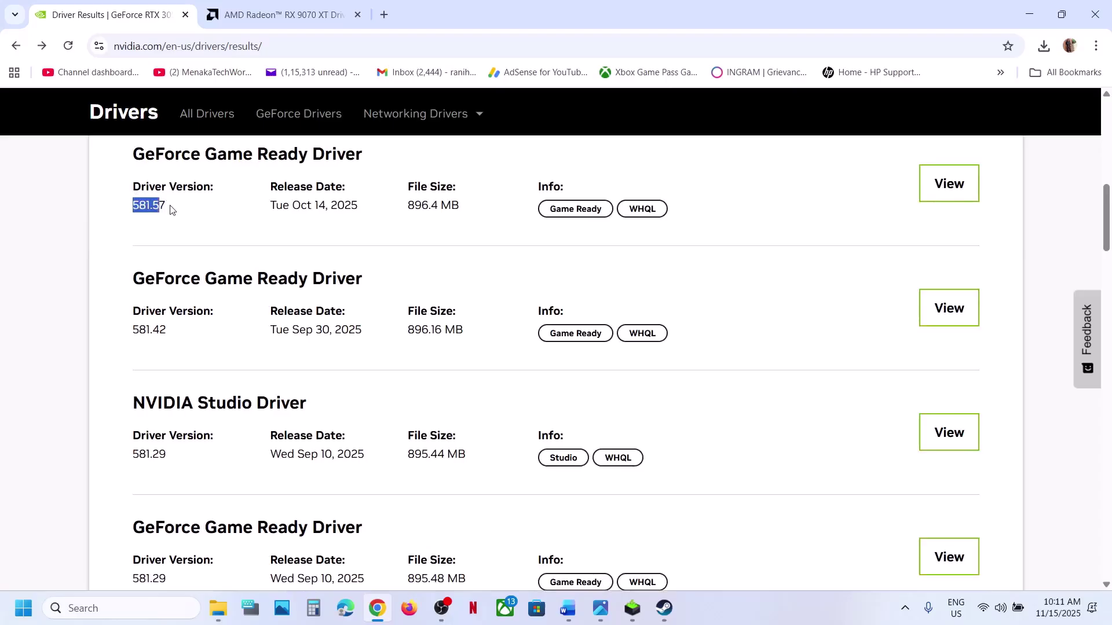
click(148, 336)
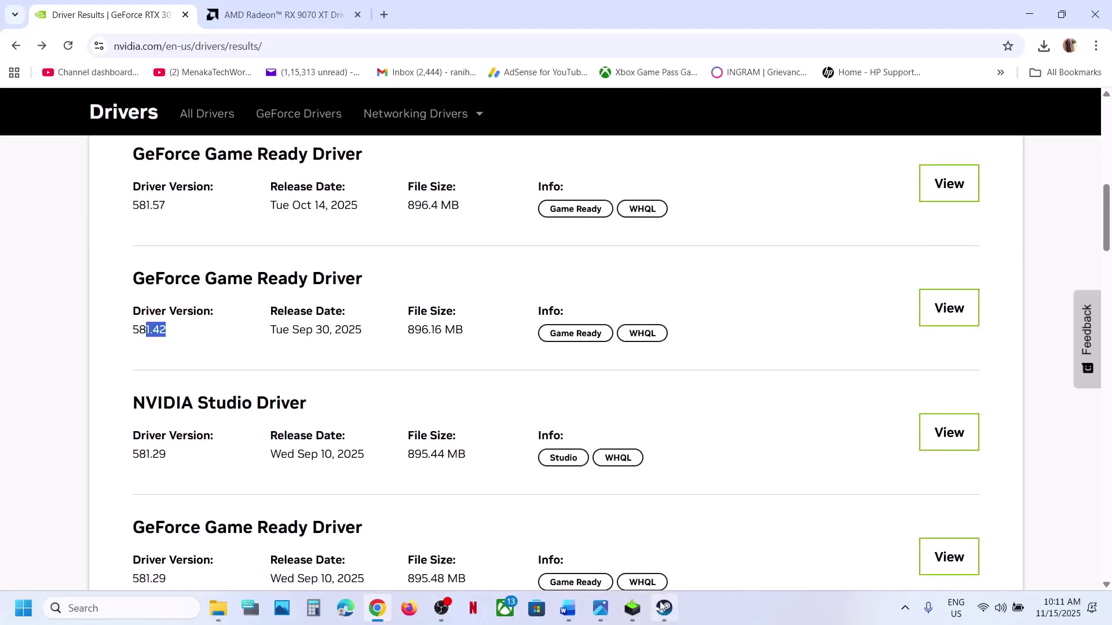
click(635, 614)
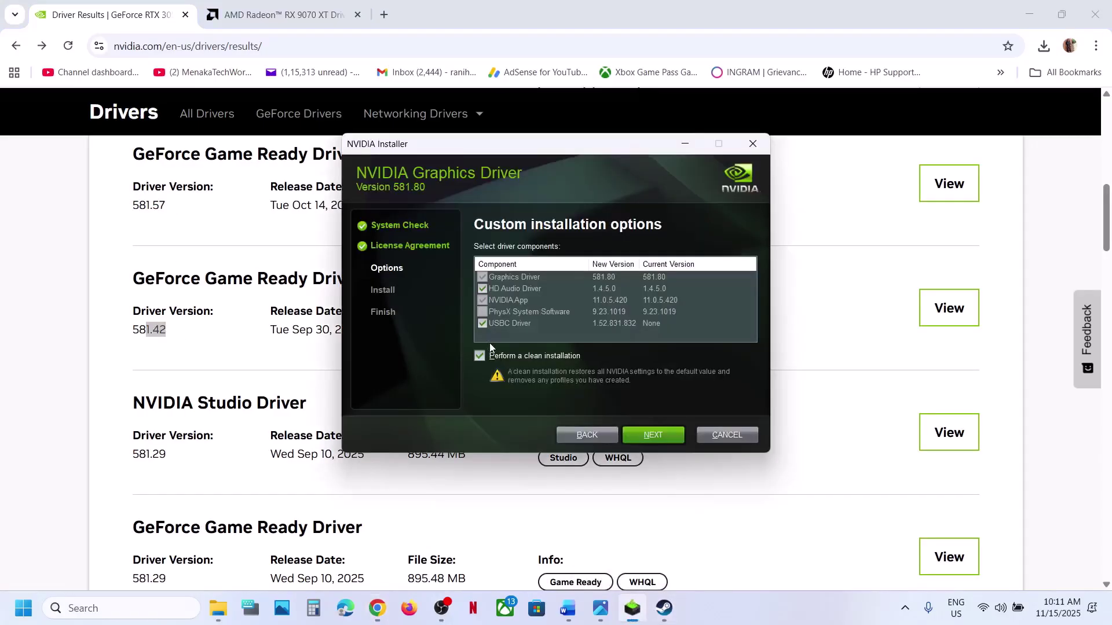
click(97, 448)
Open the previous AMD Radeon RX 9070 XT drivers for Windows 11 - 64-Bit Edition and examine Adrenalin 25.10.2 and 25.9.2
click(282, 15)
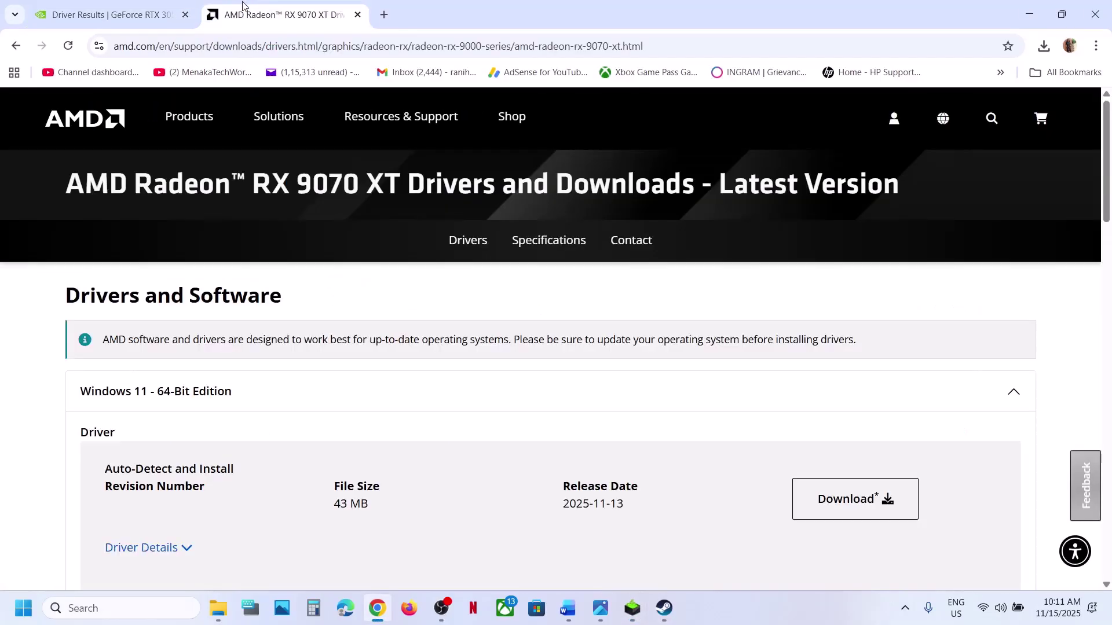
scroll(242, 399, down, 3)
scroll(242, 399, down, 8)
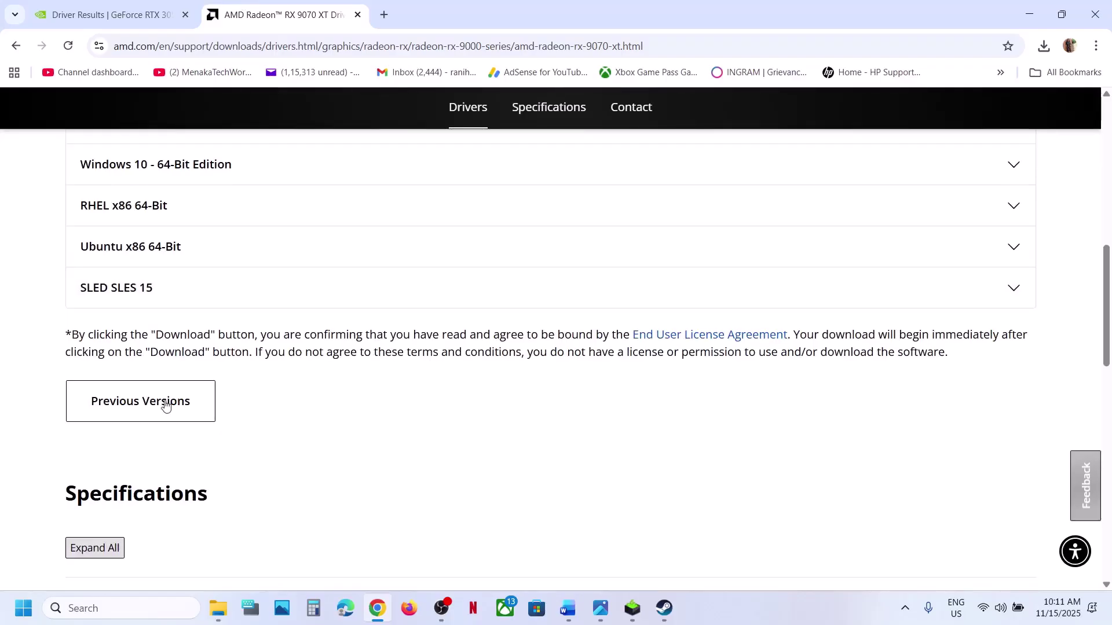
click(133, 403)
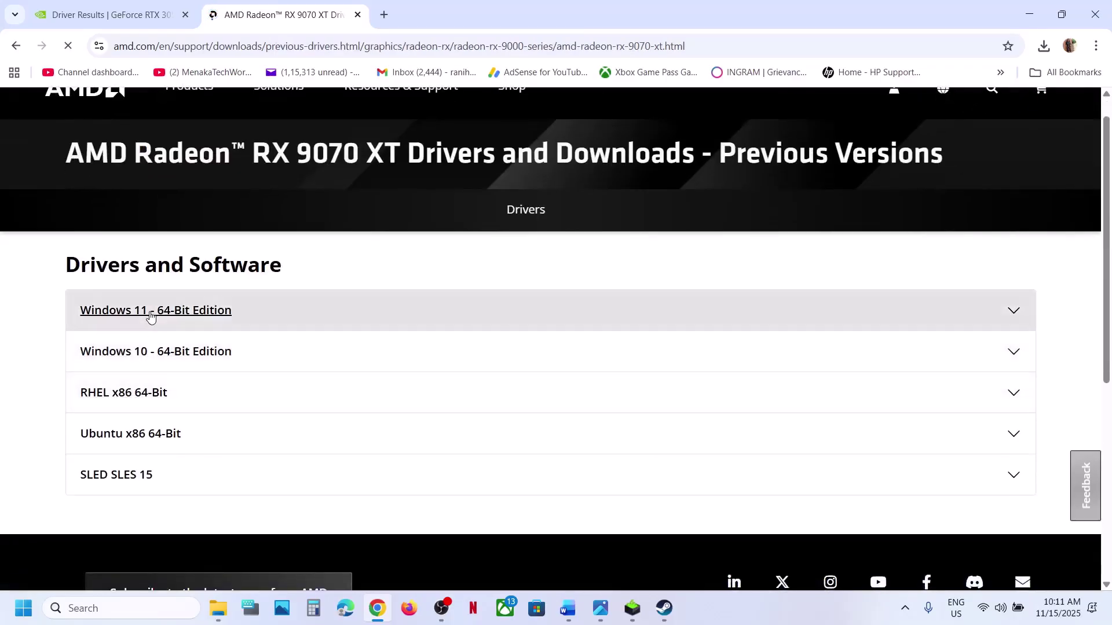
click(151, 316)
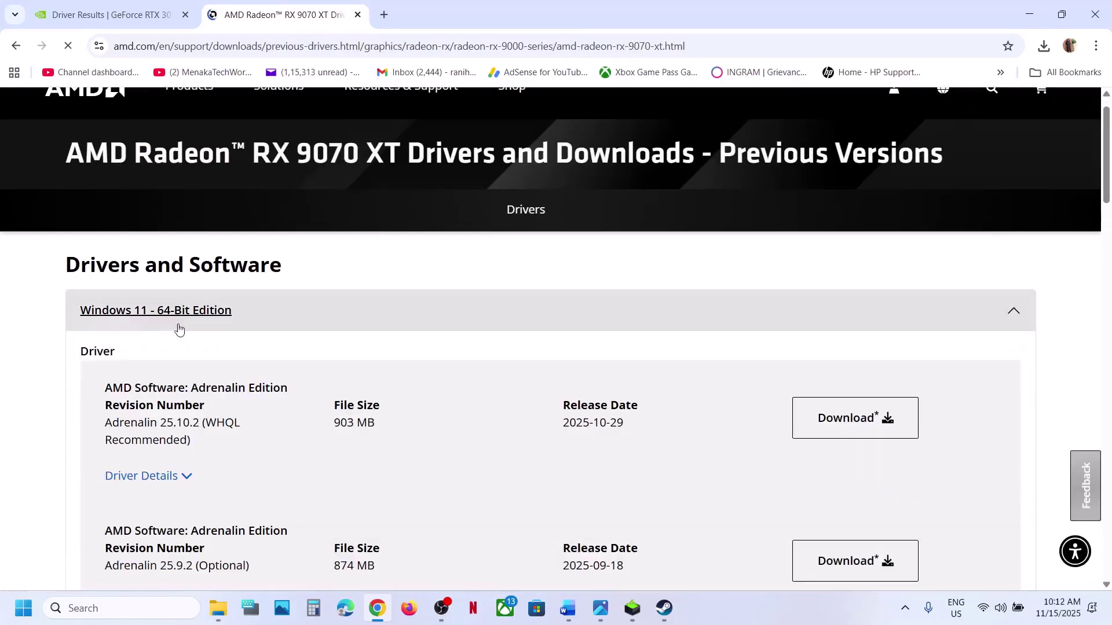
double_click(160, 429)
drag(161, 542, 196, 542)
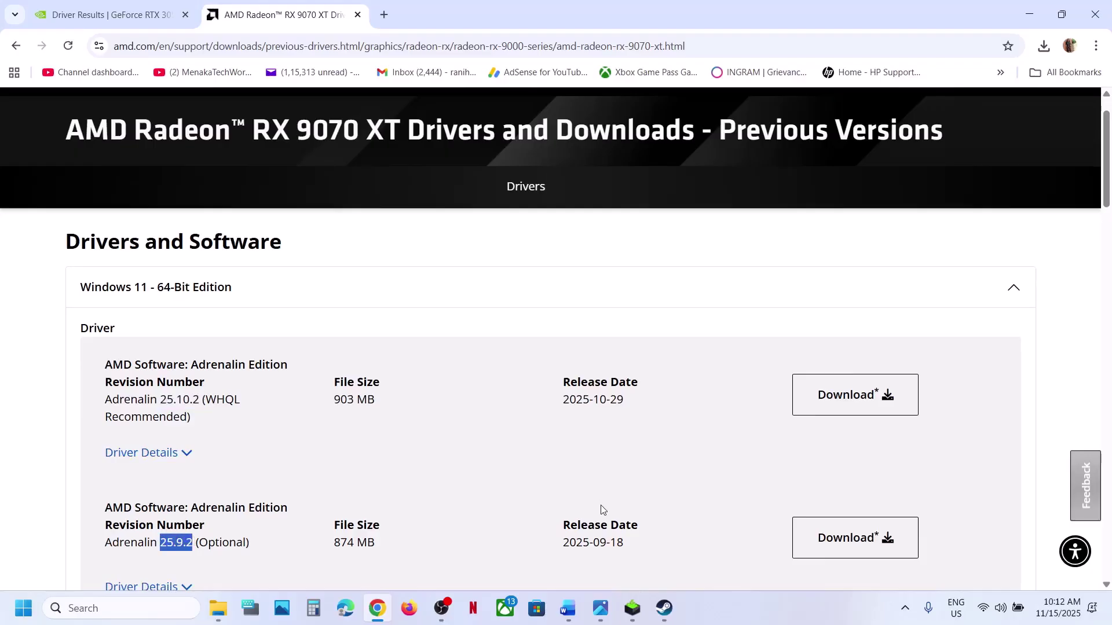
From Step 7 in the Word document, open the Microsoft DirectX link and download the DirectX End-User Runtime Web Installer in English
click(567, 608)
scroll(396, 324, down, 3)
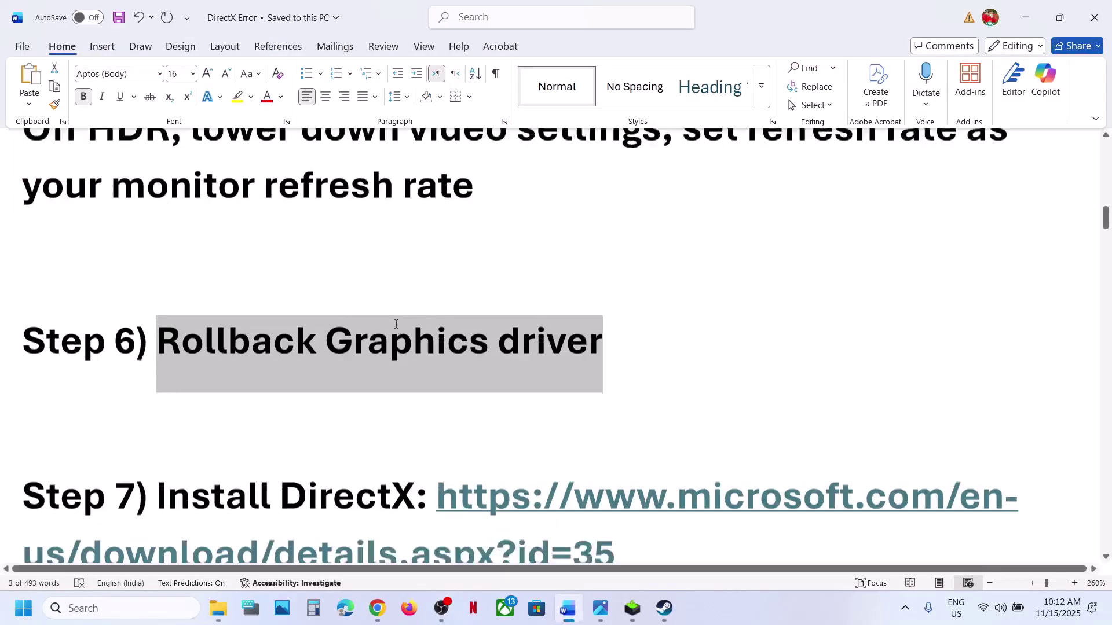
ctrl+click(493, 384)
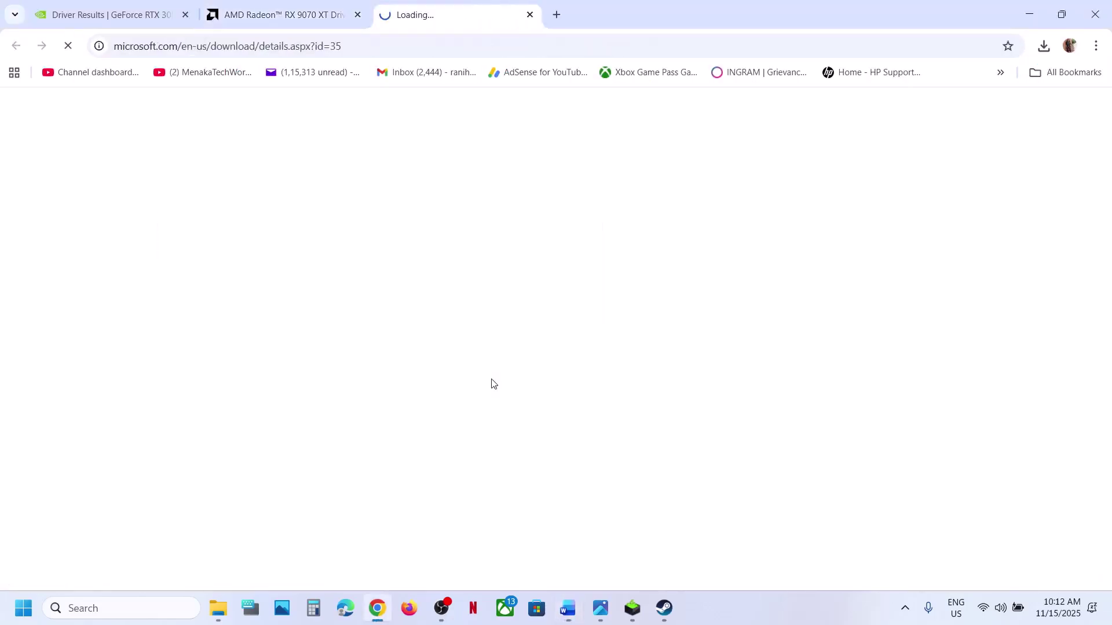
scroll(555, 264, down, 3)
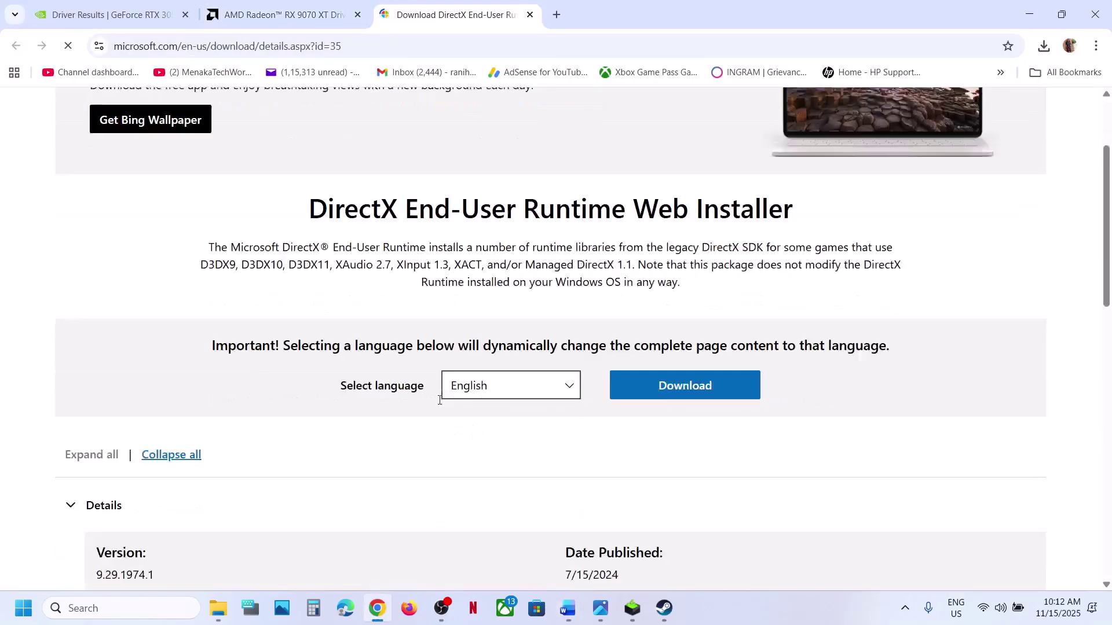
click(704, 315)
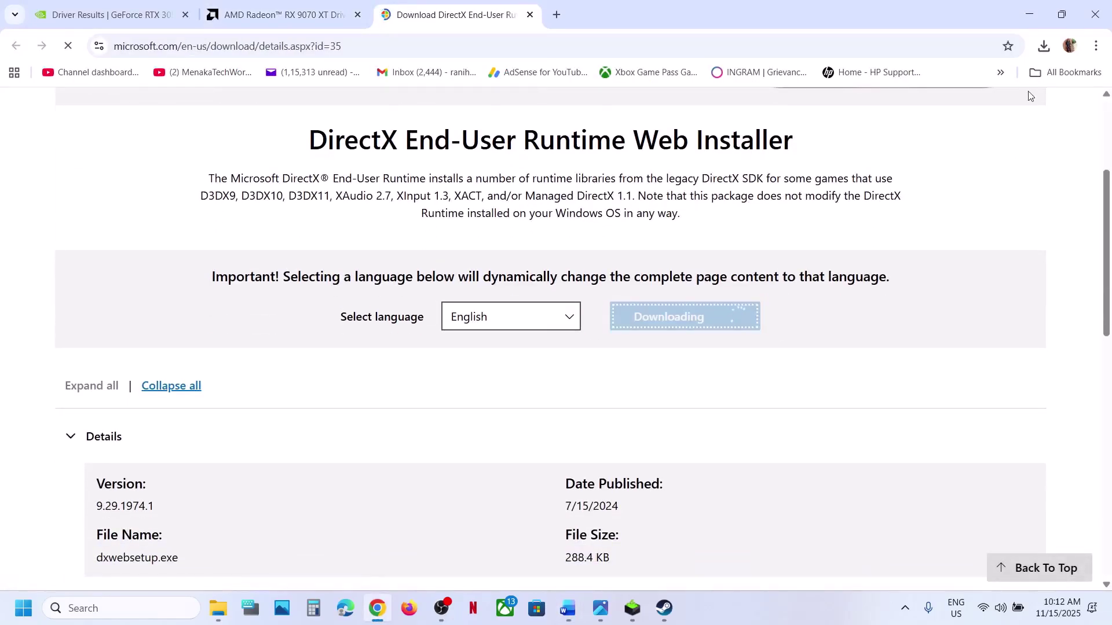
Run the downloaded DirectX installer, accept the license agreement, opt out of the Bing Bar, and start installing the runtime components
click(958, 88)
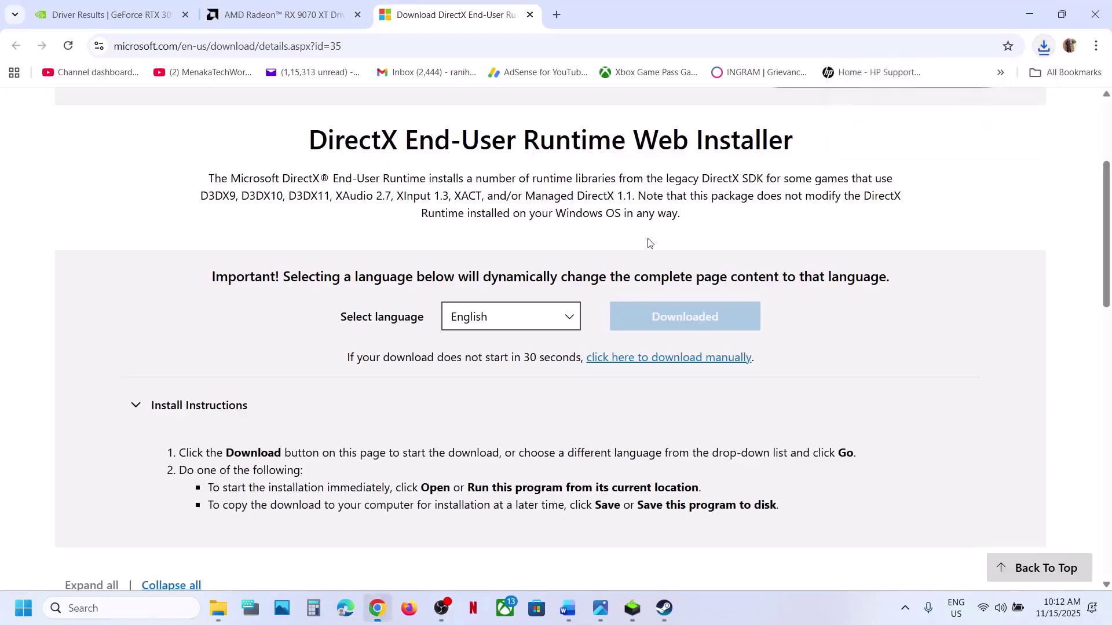
click(500, 431)
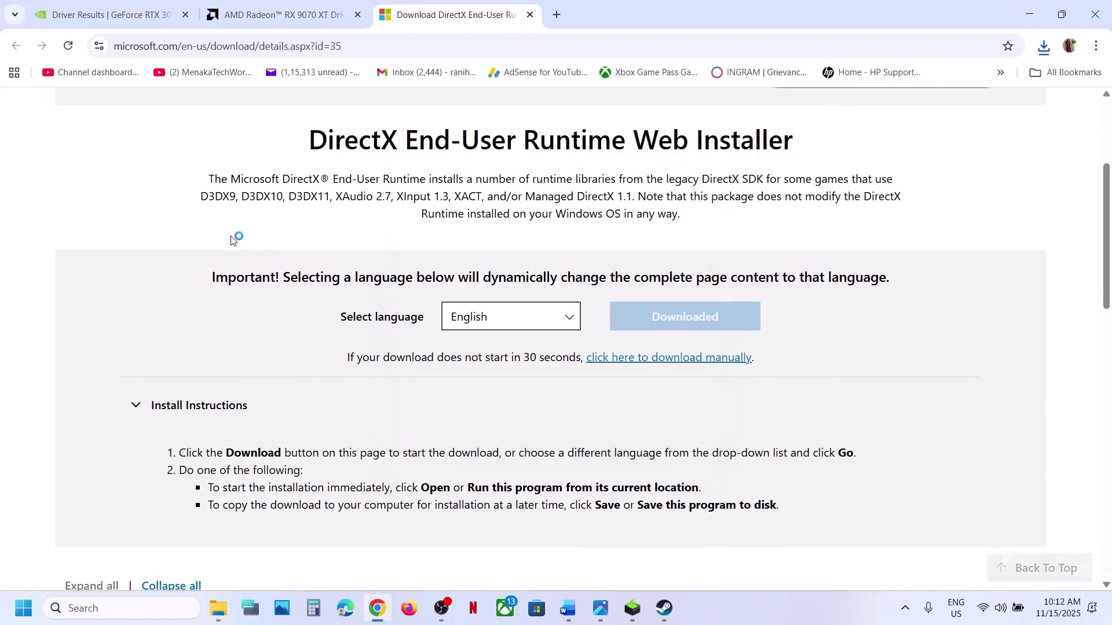
click(258, 308)
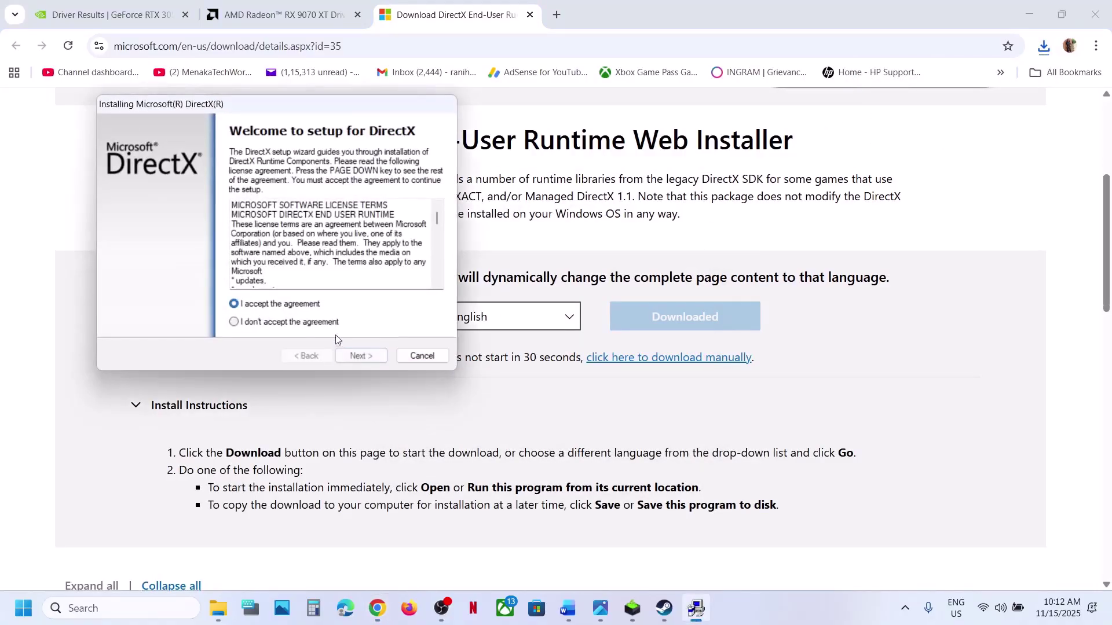
click(359, 355)
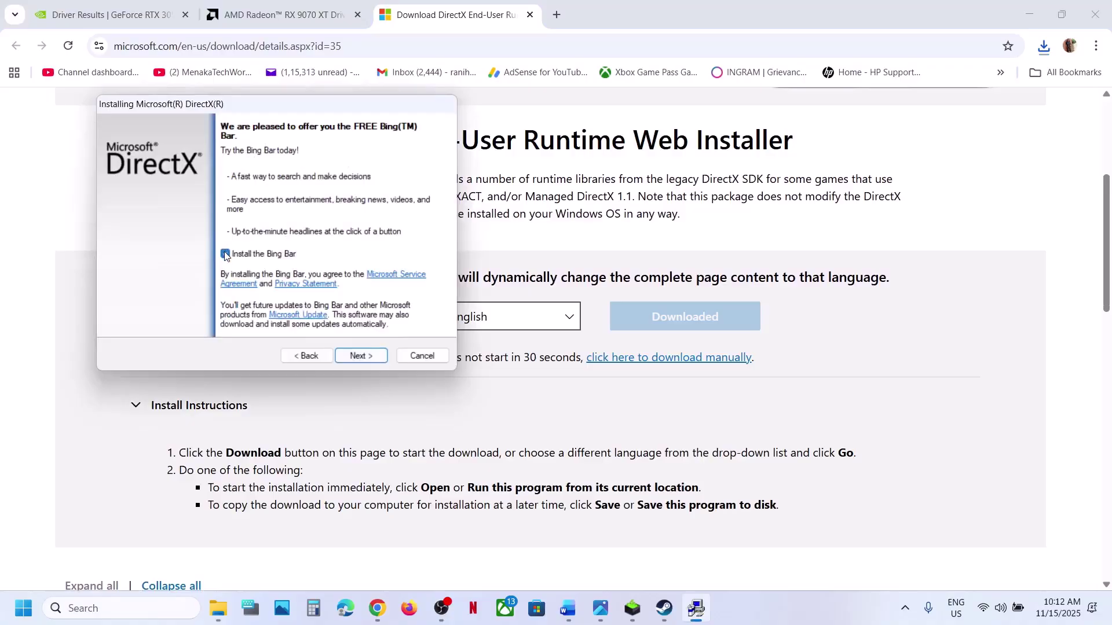
click(225, 254)
click(370, 354)
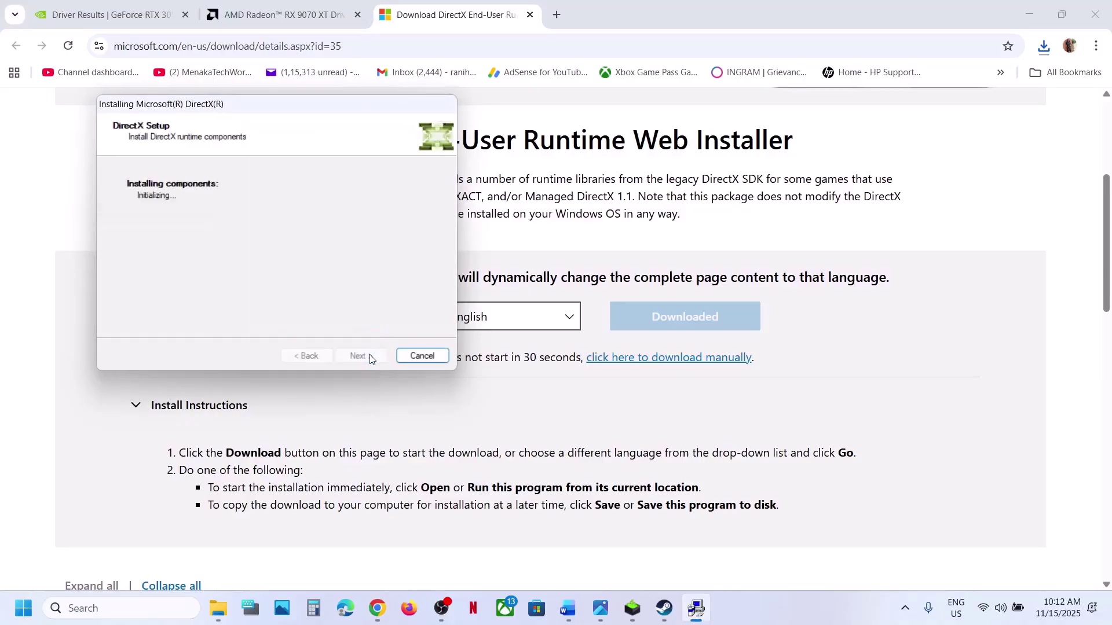
click(48, 495)
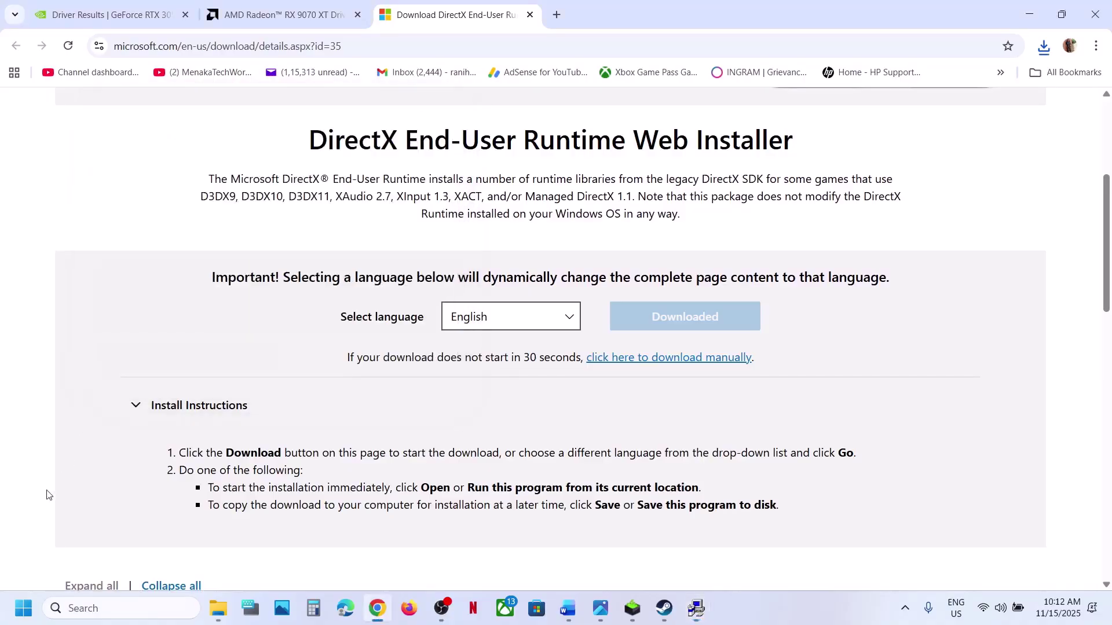
Show the Windows Restart option, and return to the Word document to read Step 8 on disabling the integrated graphics card
click(23, 608)
click(421, 559)
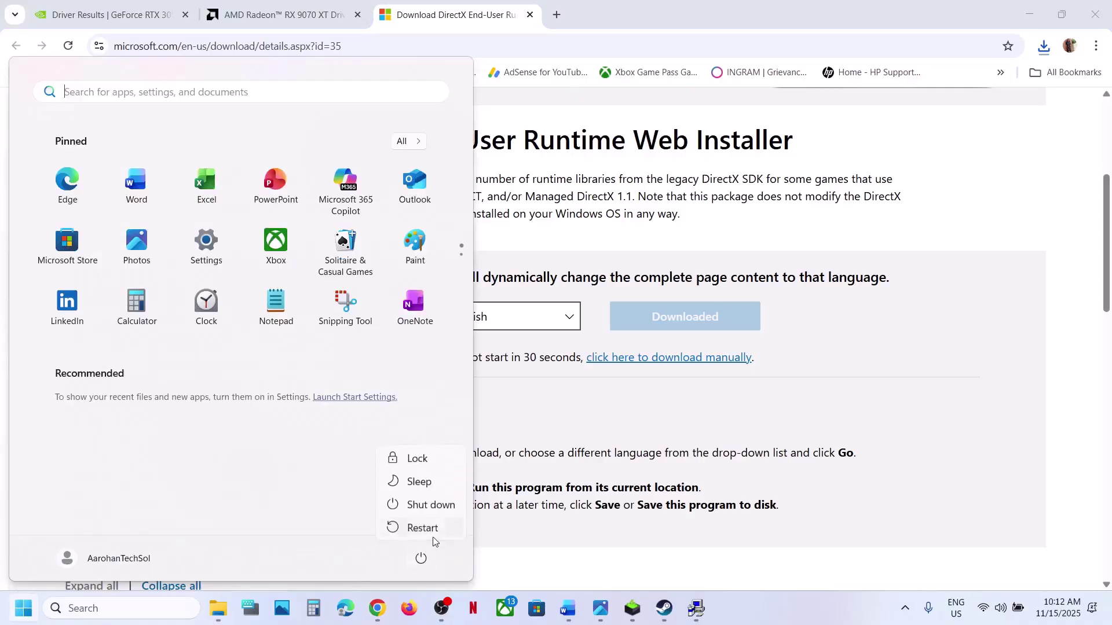
click(567, 608)
scroll(502, 419, down, 4)
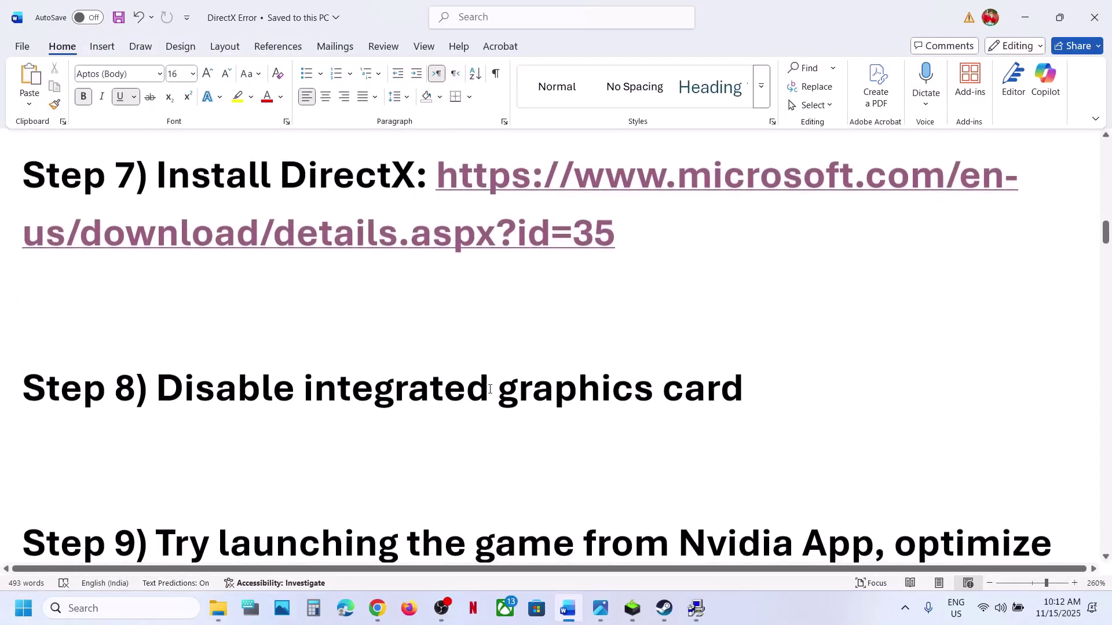
Open Device Manager, expand the display adapters, and bring up the device actions for Intel(R) Iris(R) Xe Graphics
right_click(9, 614)
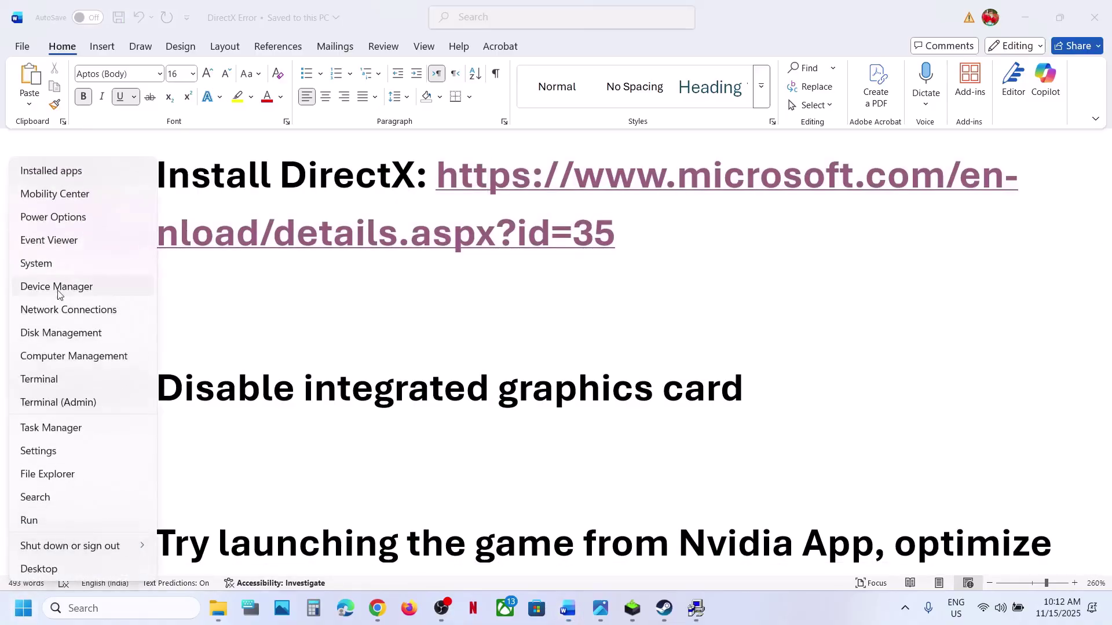
click(57, 287)
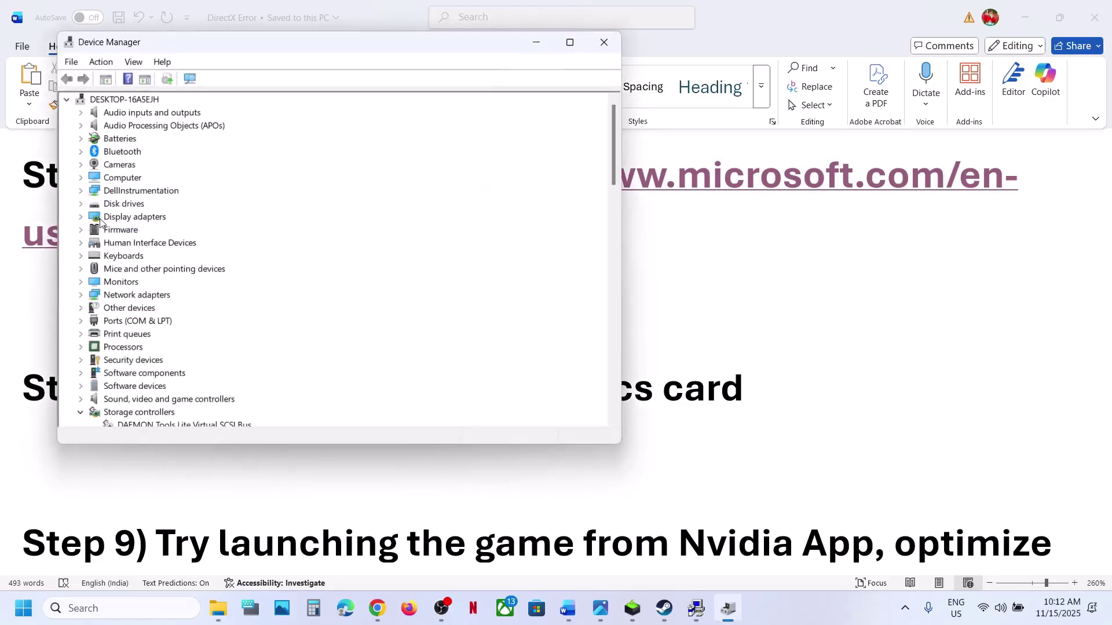
click(81, 217)
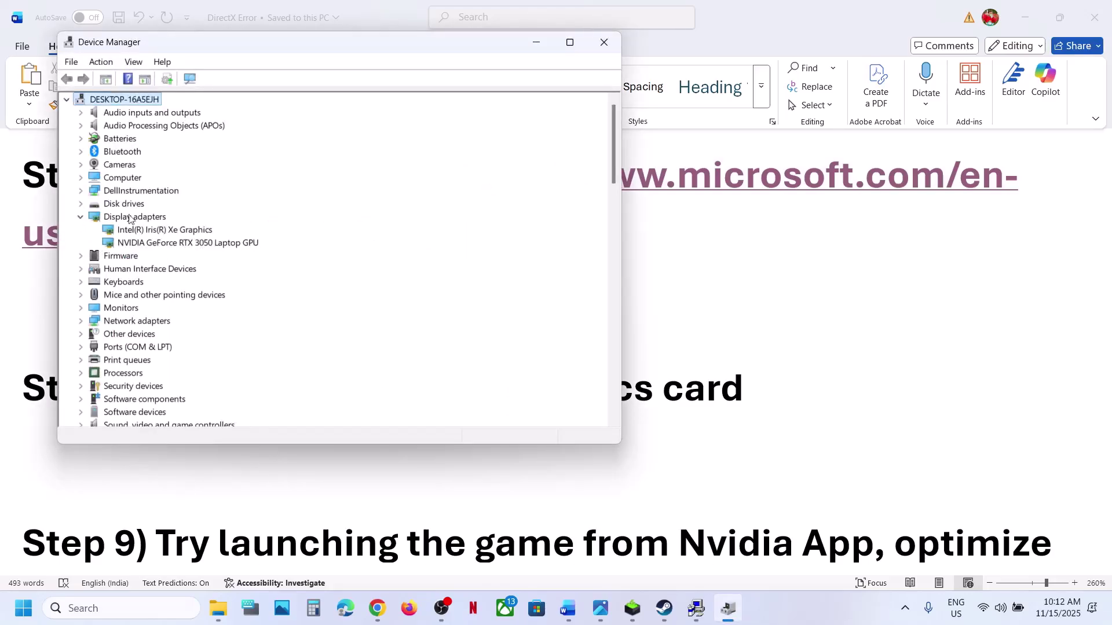
click(165, 231)
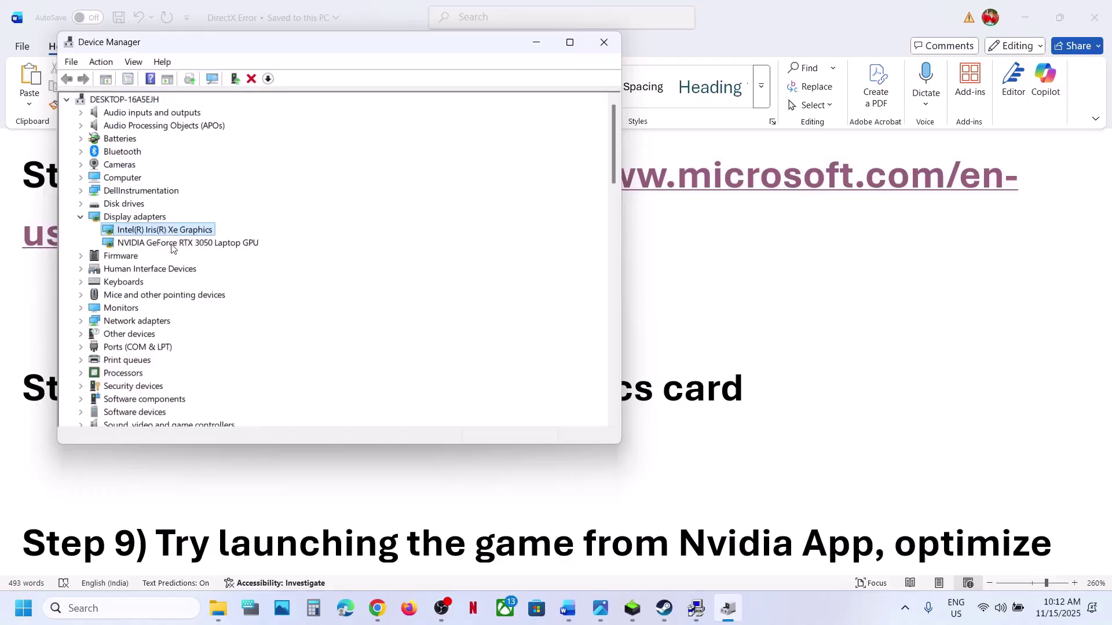
click(172, 247)
click(161, 231)
right_click(177, 232)
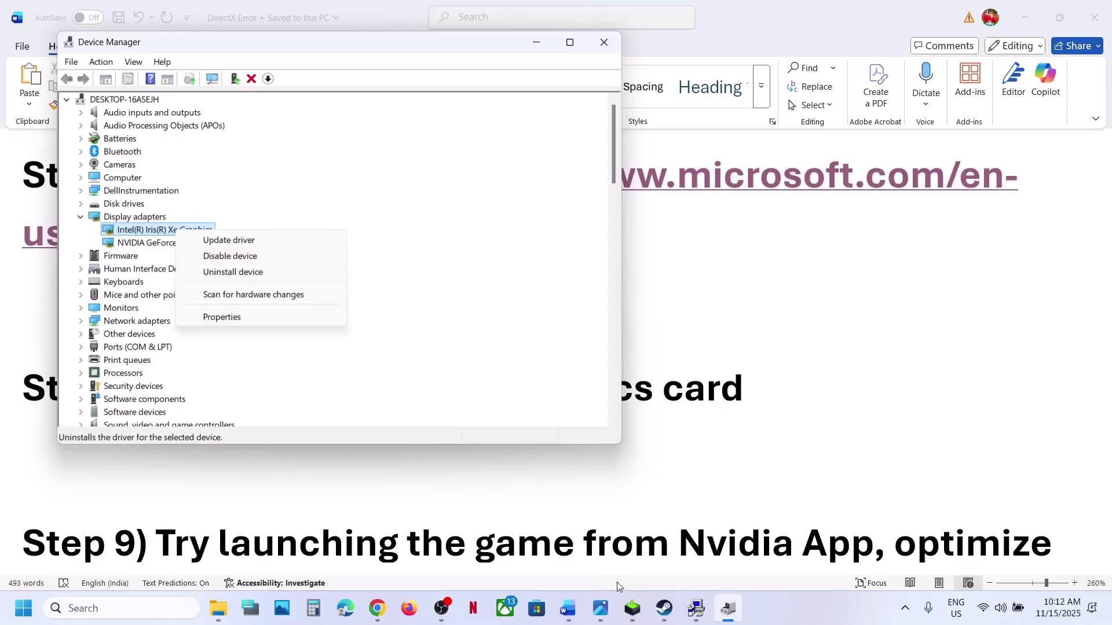
Check the Call of Duty page in Steam, and close Device Manager without disabling the Intel graphics adapter
click(663, 609)
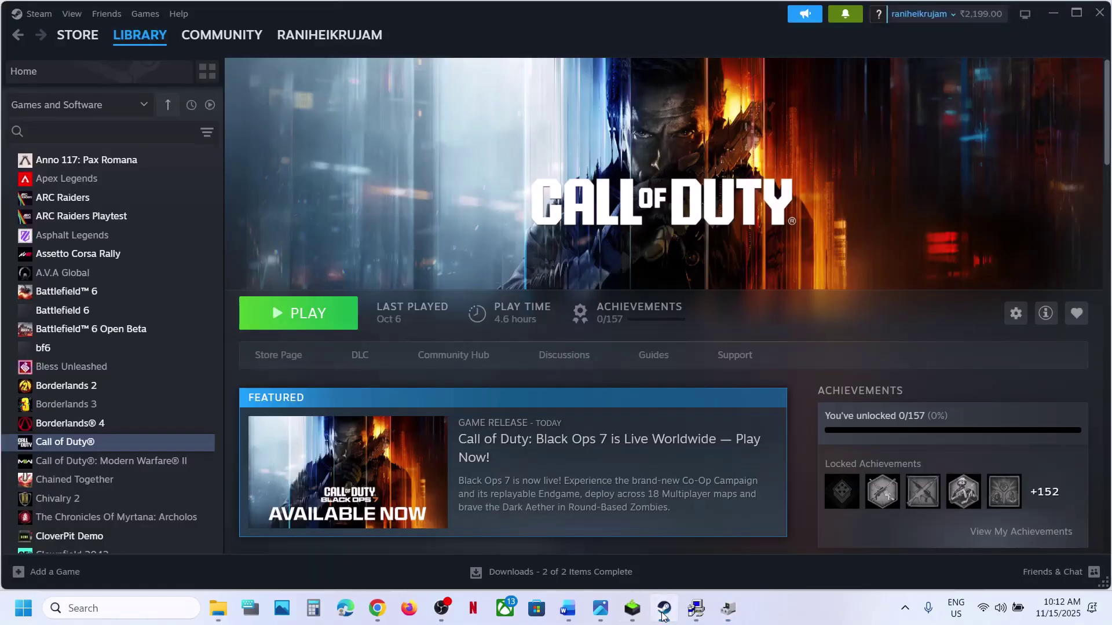
click(664, 609)
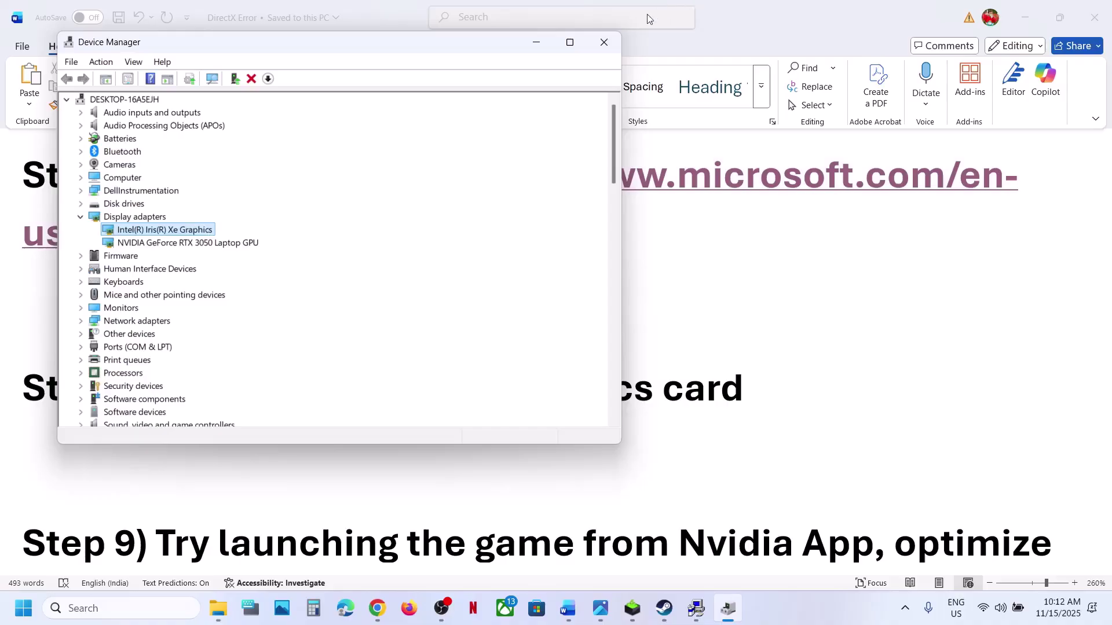
click(604, 42)
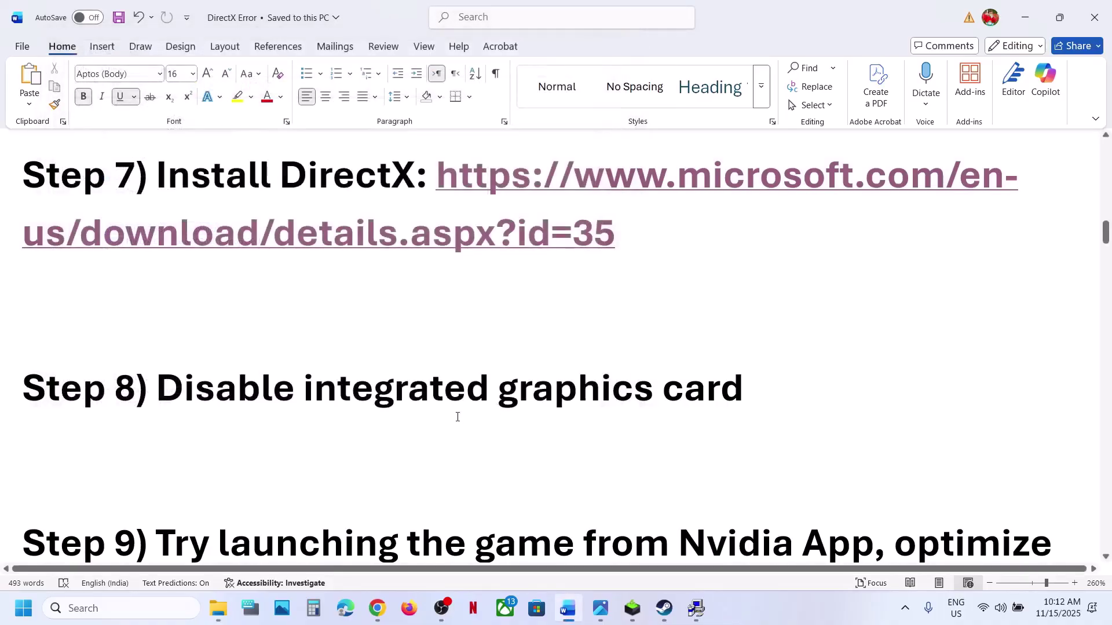
In a new Chrome tab, search for Intel Driver & Support Assistant, open Intel's support page, and download the installer
click(377, 608)
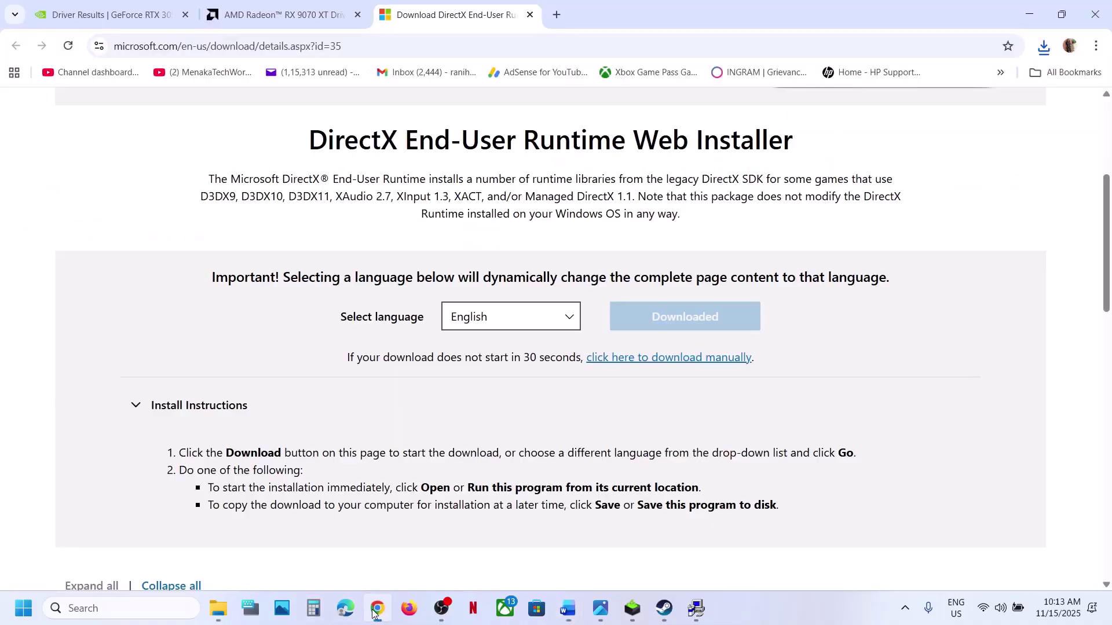
click(551, 14)
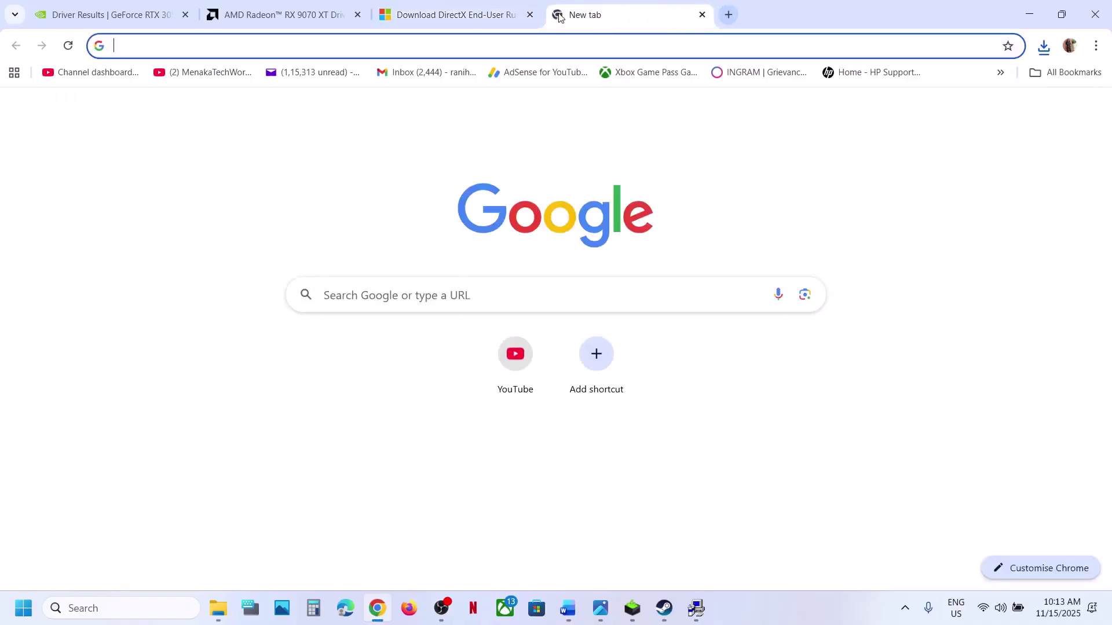
text(ine)
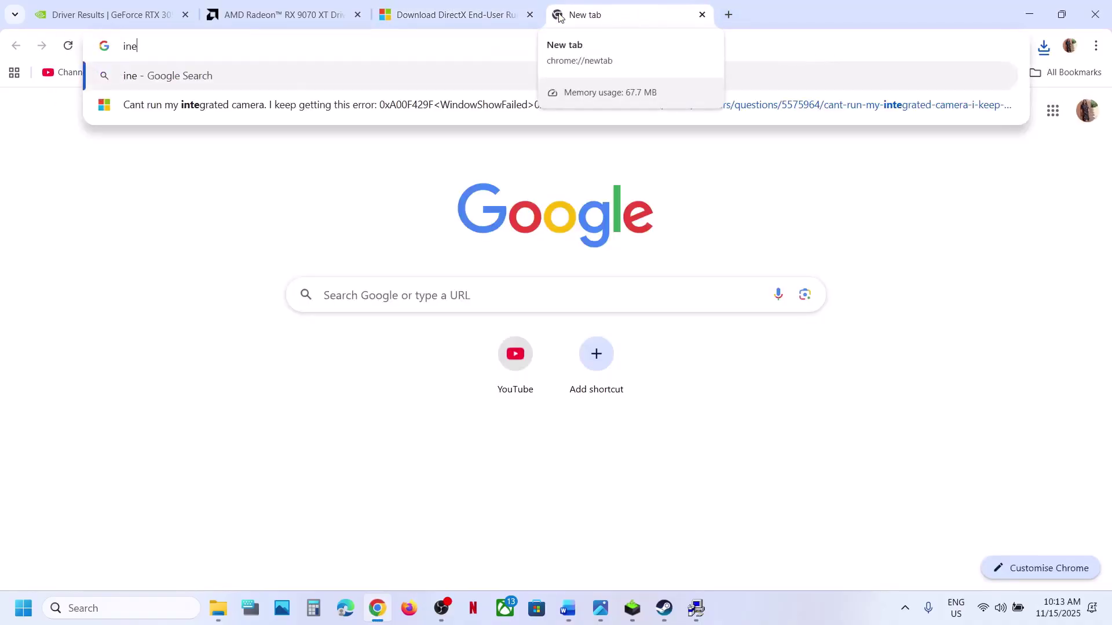
key(BackSpace)
text(tel)
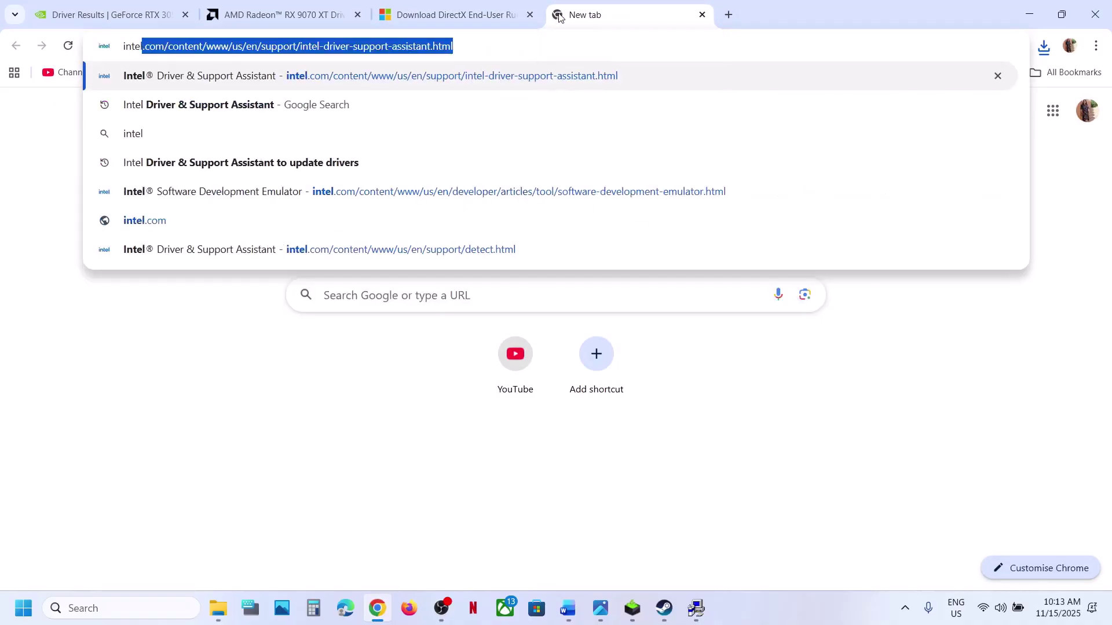
click(354, 106)
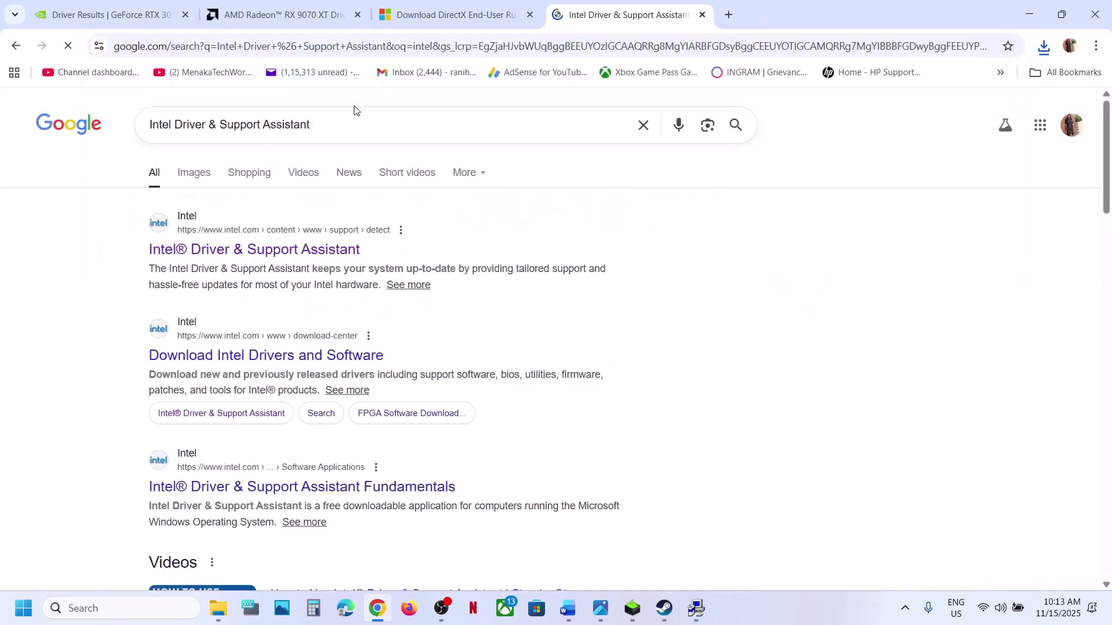
click(236, 250)
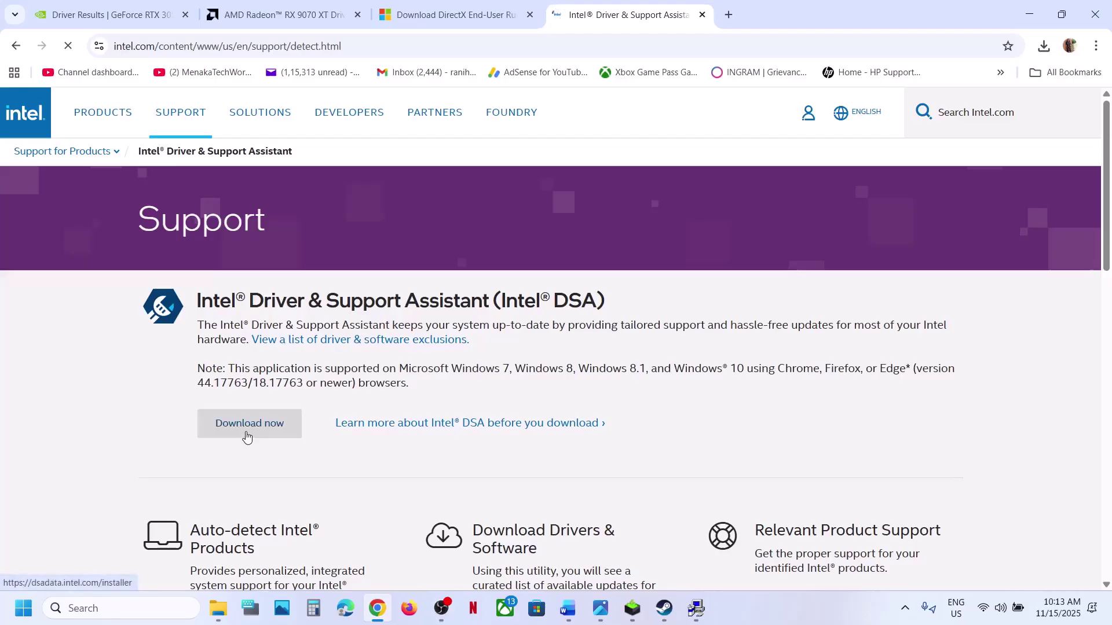
click(247, 437)
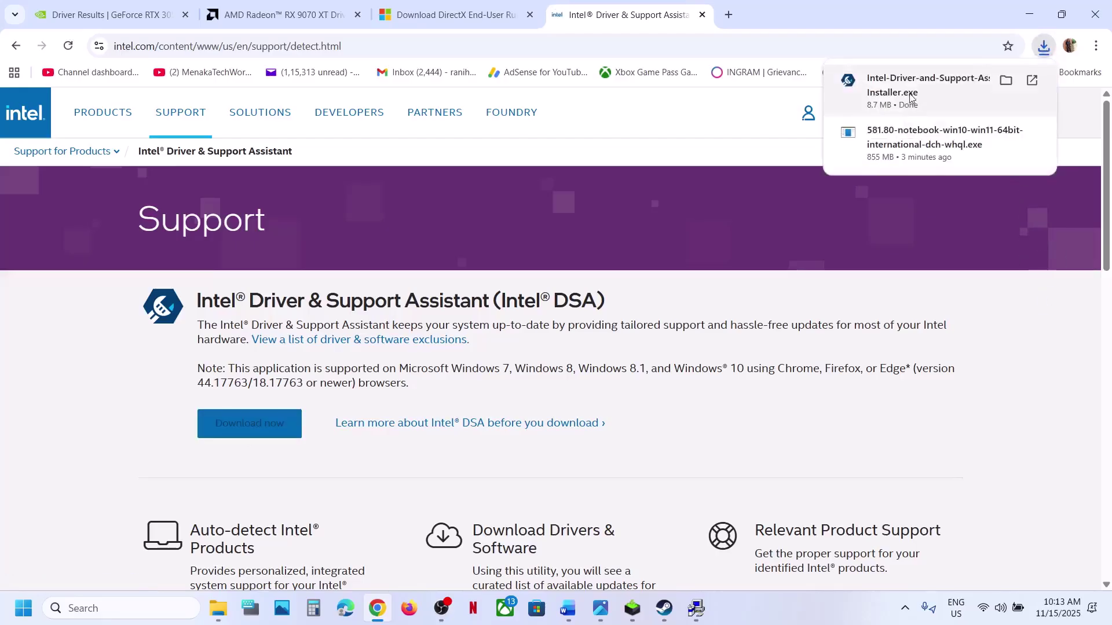
click(133, 617)
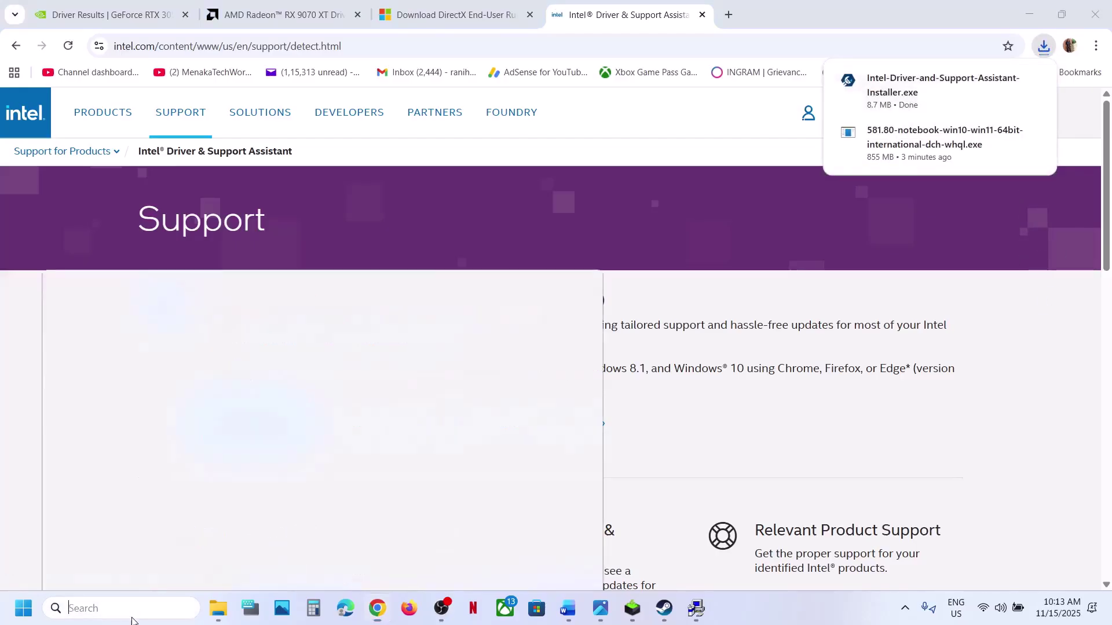
text(graphics)
click(745, 252)
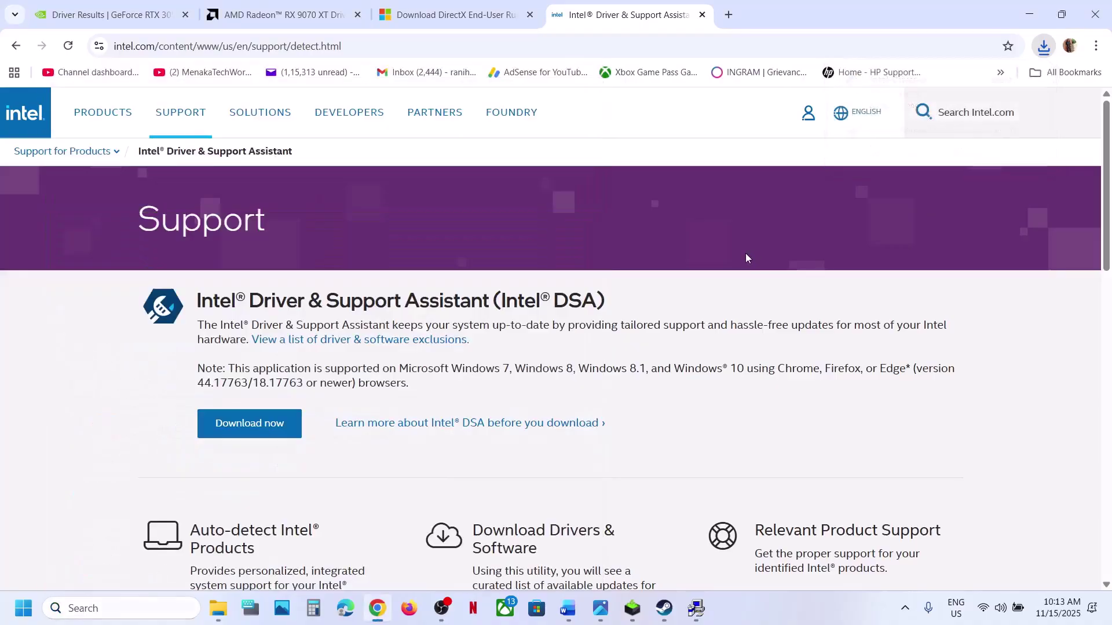
Search Windows for Driver & Support Assistant, using the name from the Intel page, and open the Intel Driver & Support Assistant app
drag(195, 305, 488, 289)
click(124, 613)
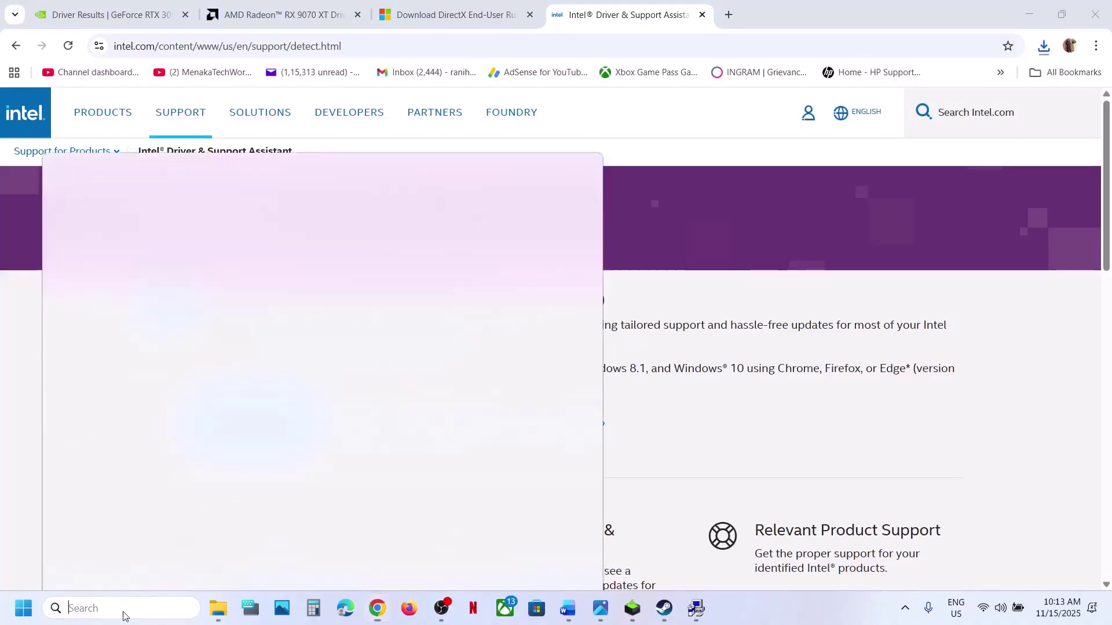
text(Driver & Support Assistant)
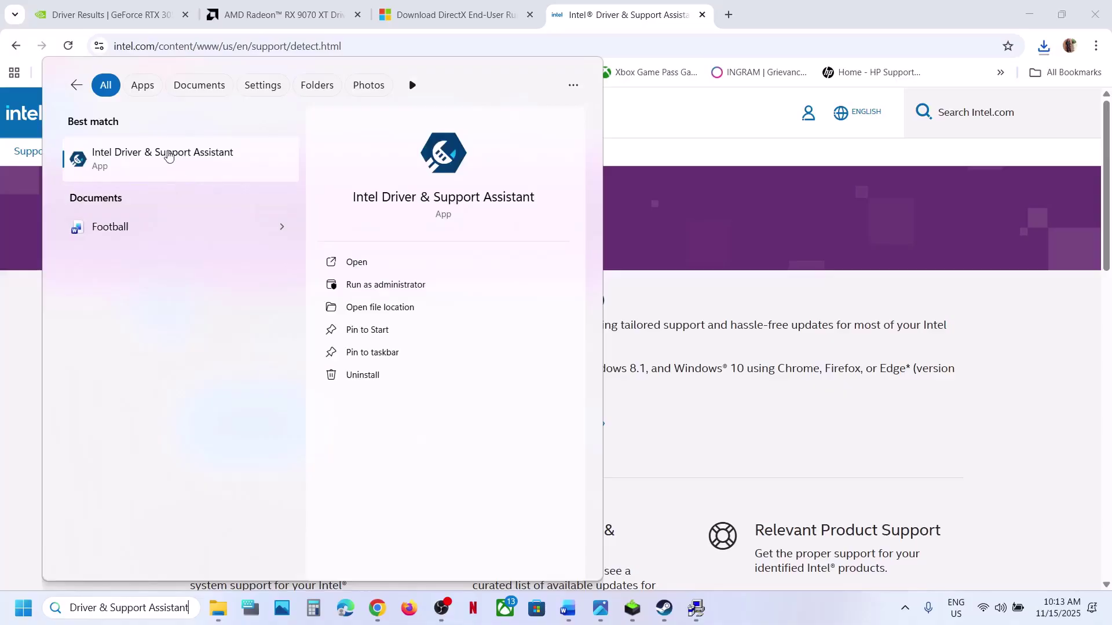
click(174, 158)
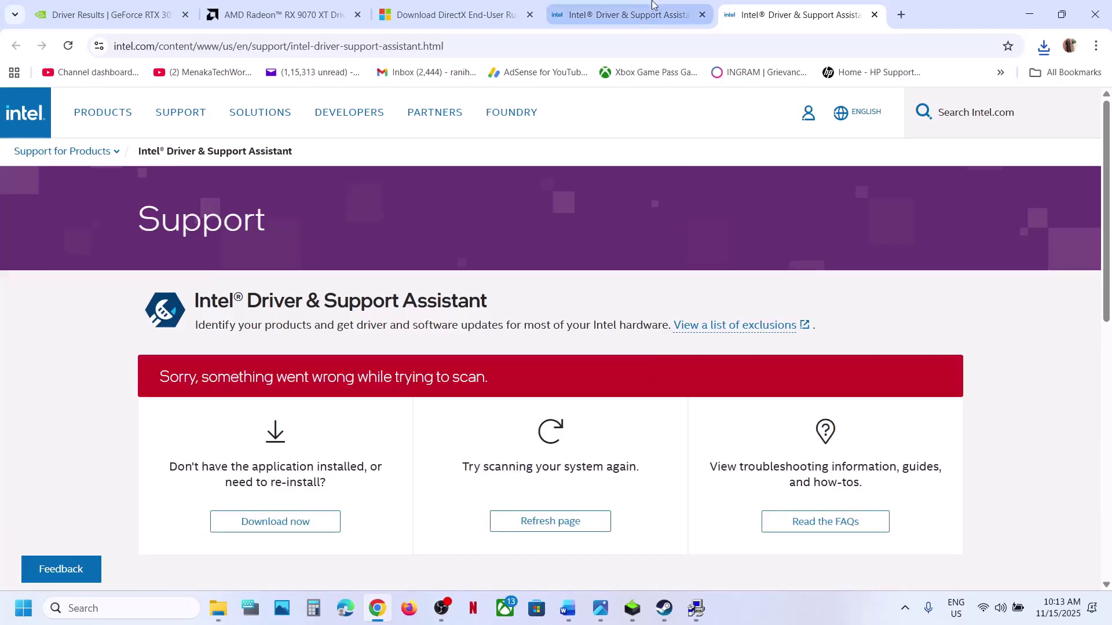
Run the downloaded Intel Driver & Support Assistant installer and start repairing the existing installation
click(1041, 46)
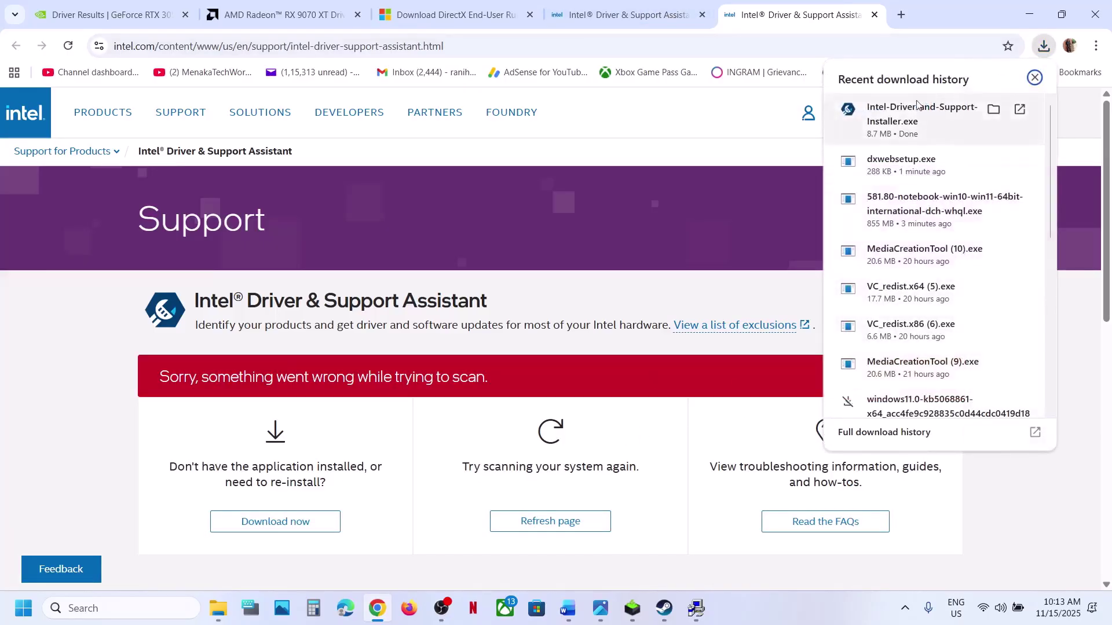
click(909, 109)
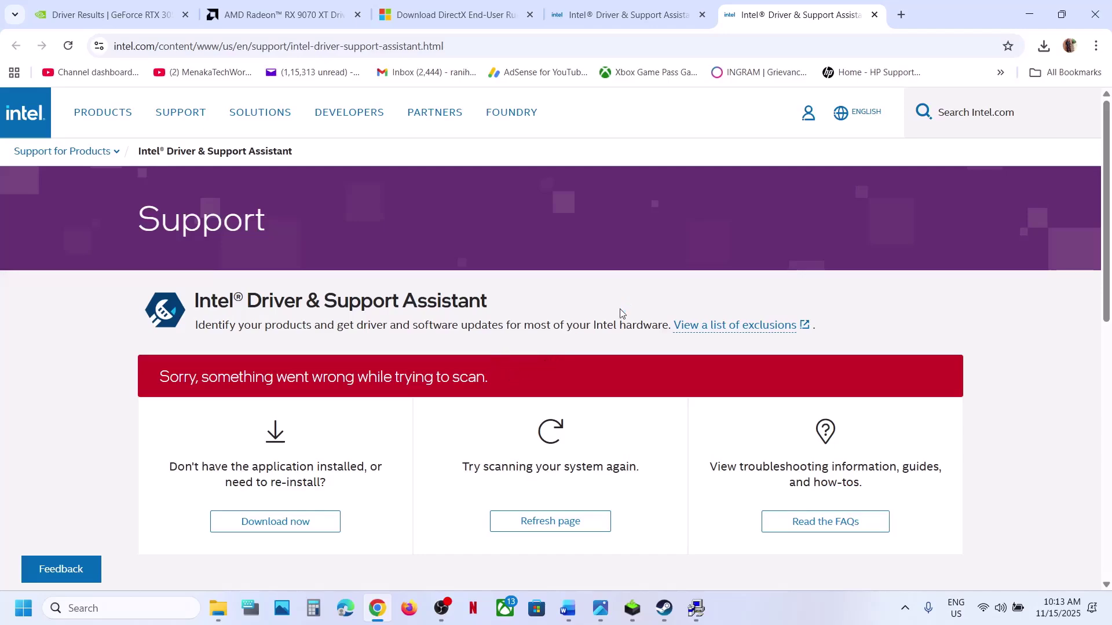
click(364, 321)
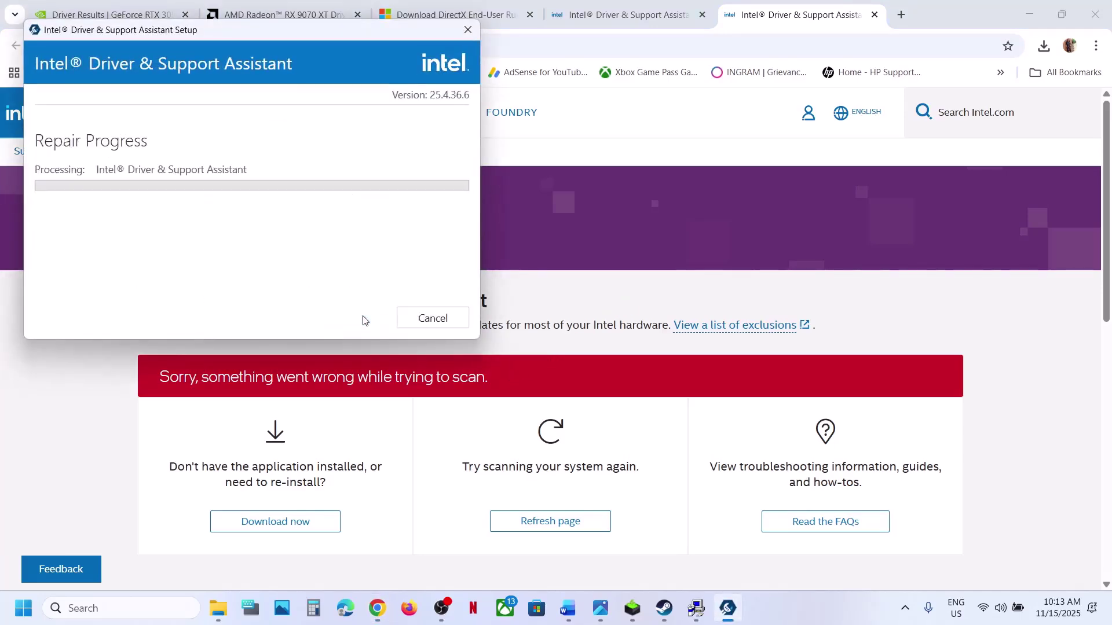
Allow the Intel Driver & Support Assistant installer to make changes, and switch to Step 9 of the DirectX Error document in Word
click(178, 296)
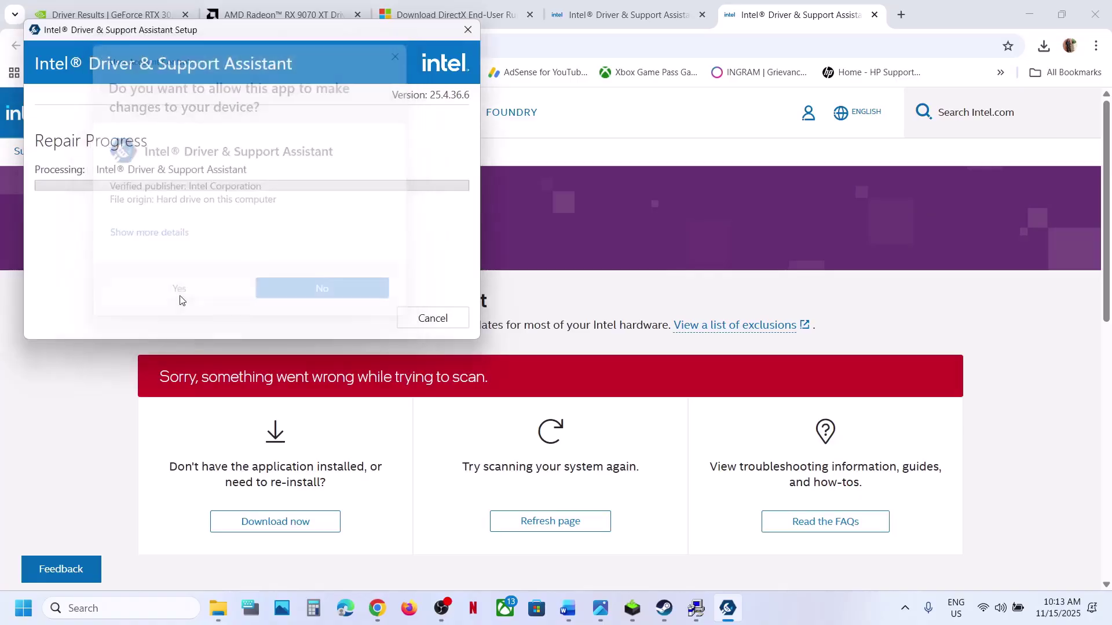
click(686, 356)
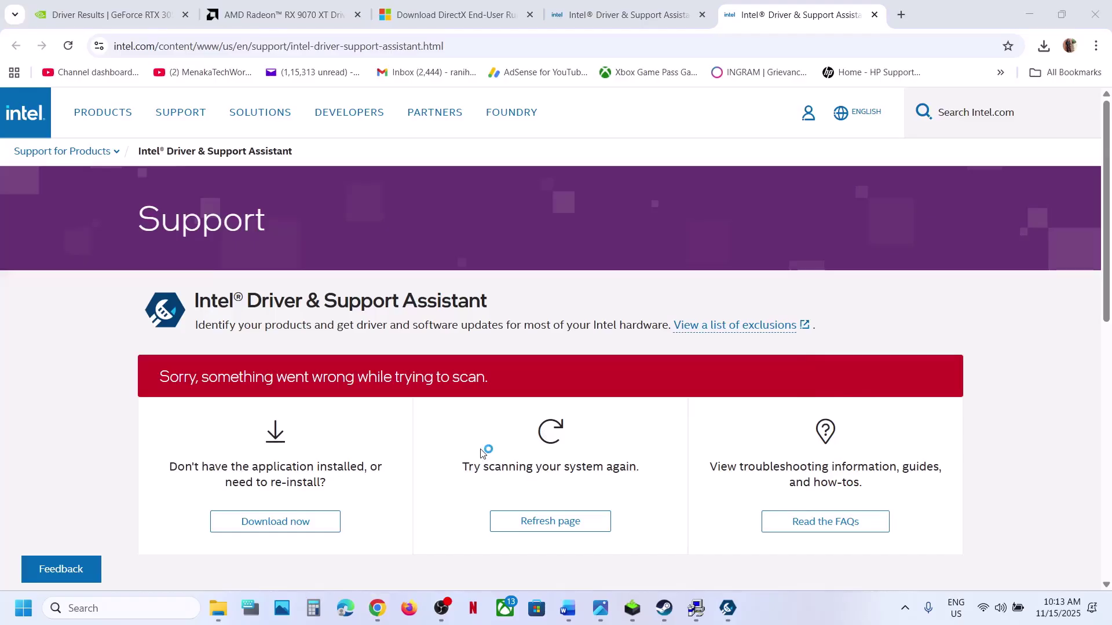
click(570, 614)
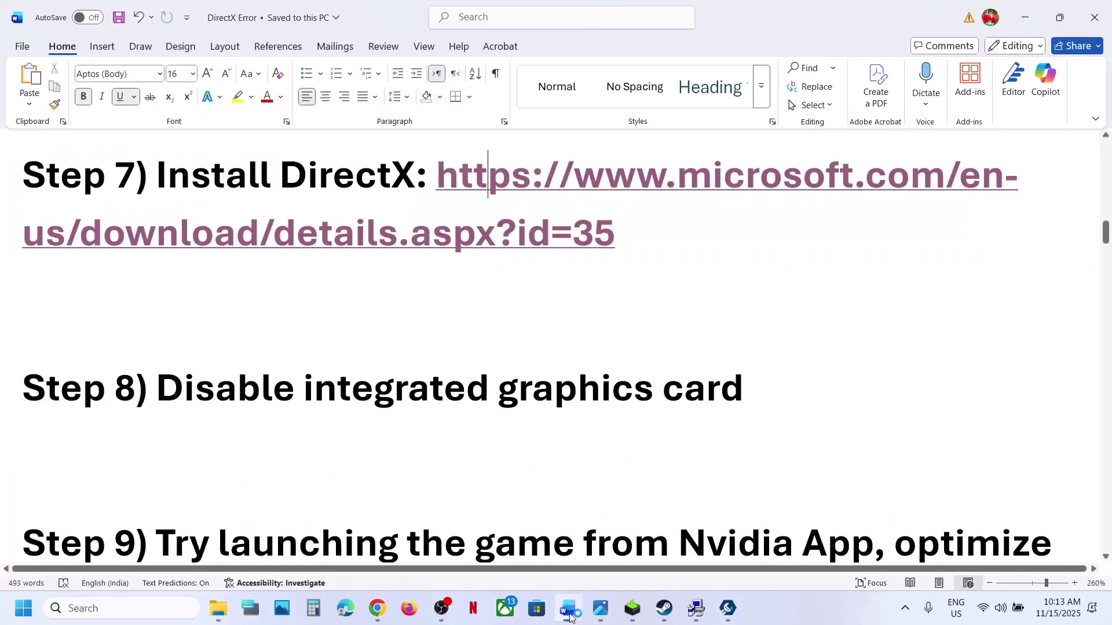
scroll(394, 397, down, 5)
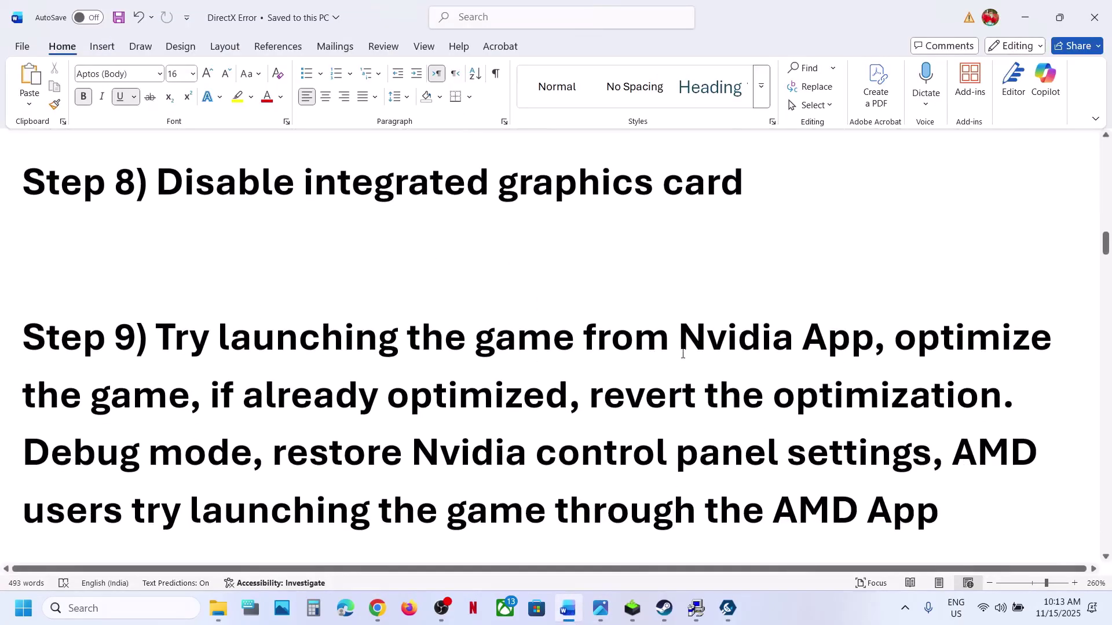
Open the NVIDIA app via Windows search with "nvi" and show the graphics program settings for Call of Duty: Black Ops 6
click(92, 609)
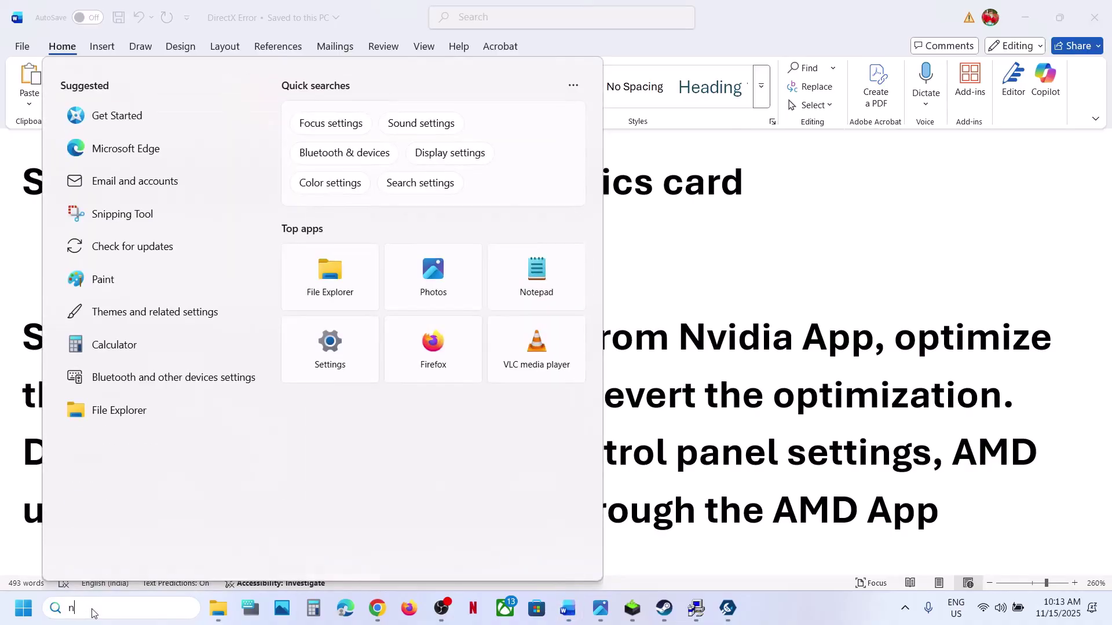
text(nvi)
key(Return)
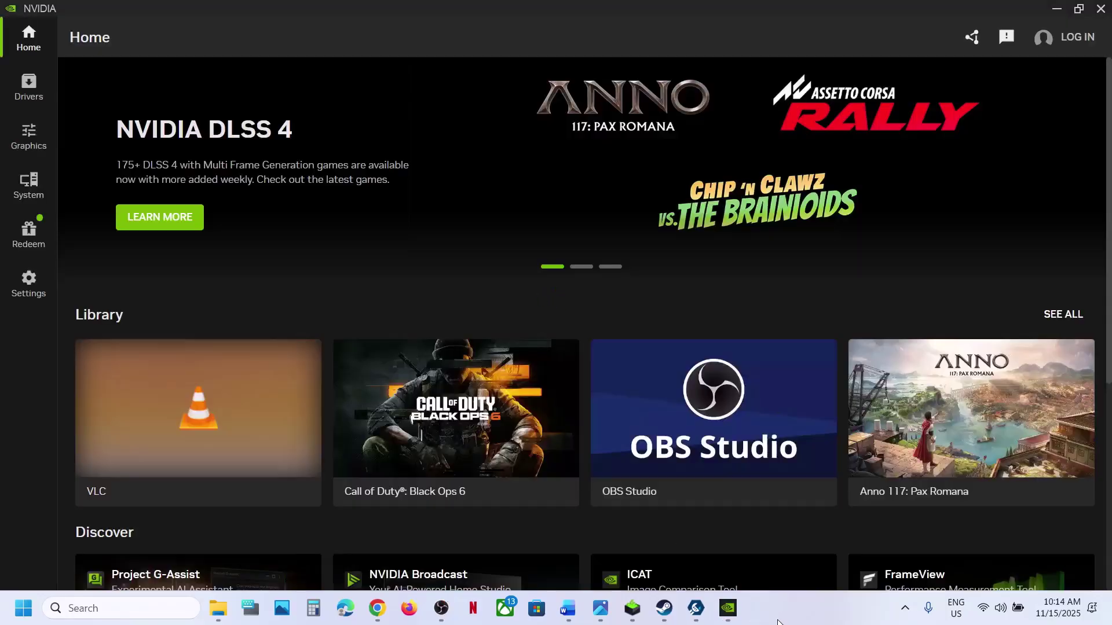
mouse_move(462, 442)
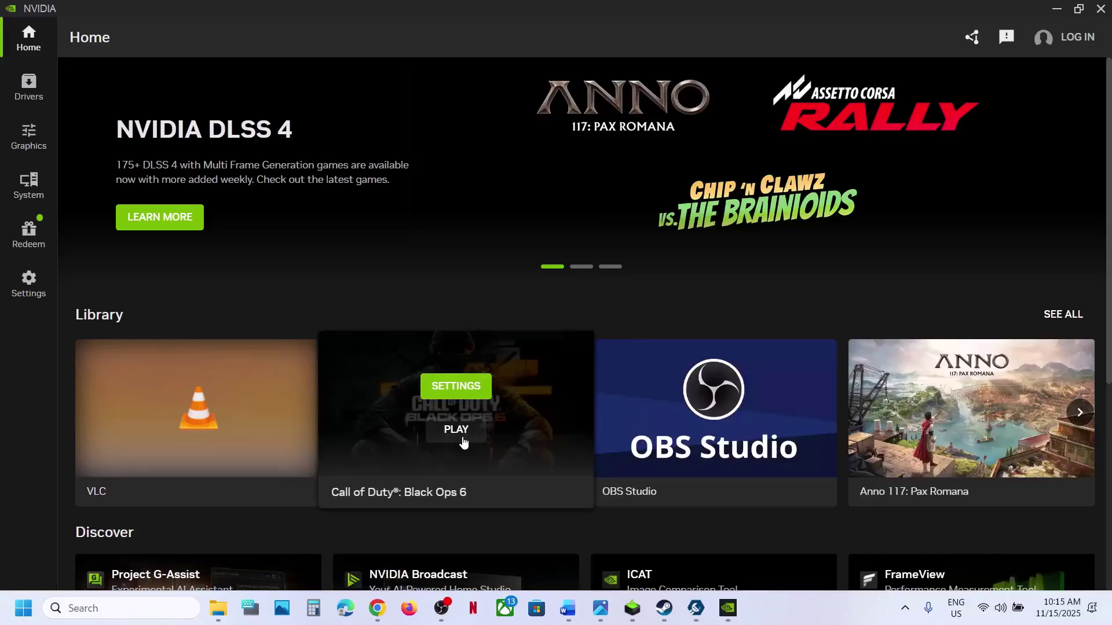
click(47, 148)
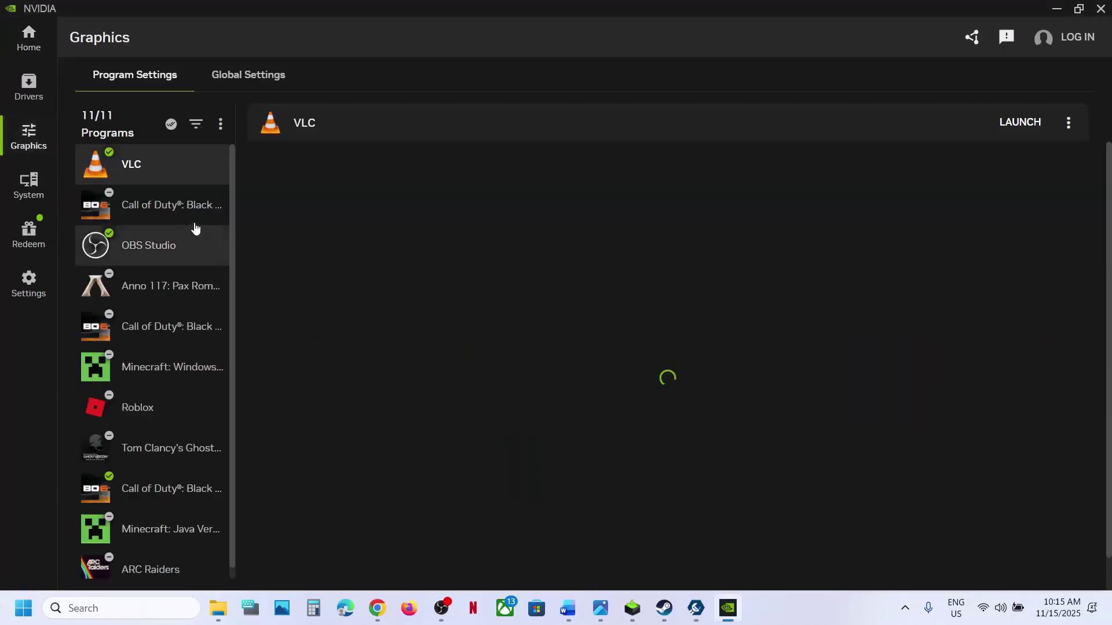
click(169, 221)
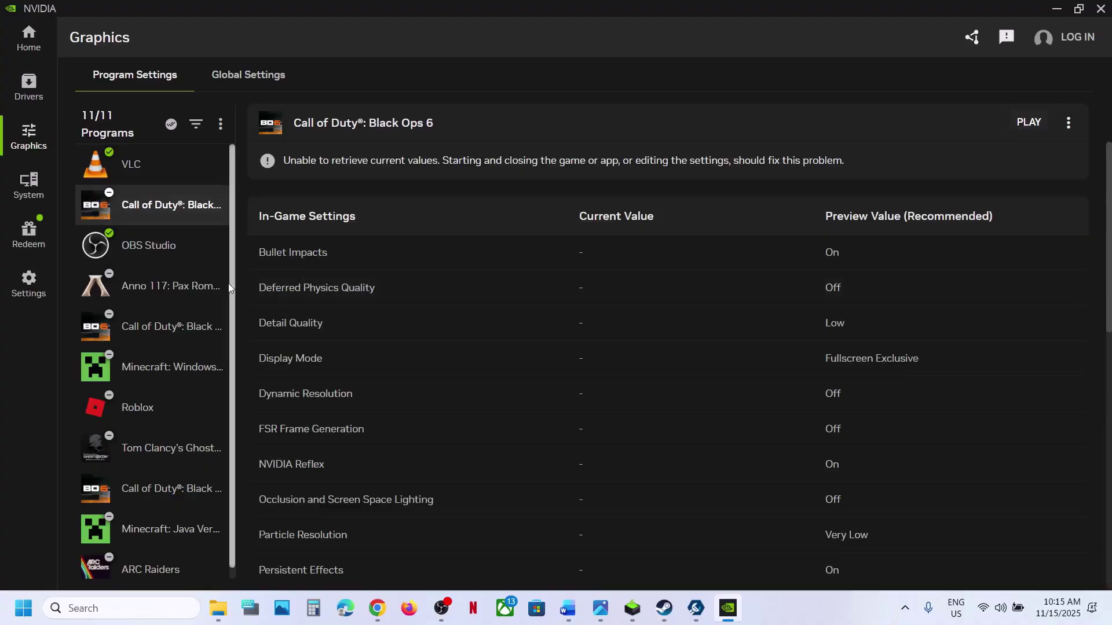
click(566, 609)
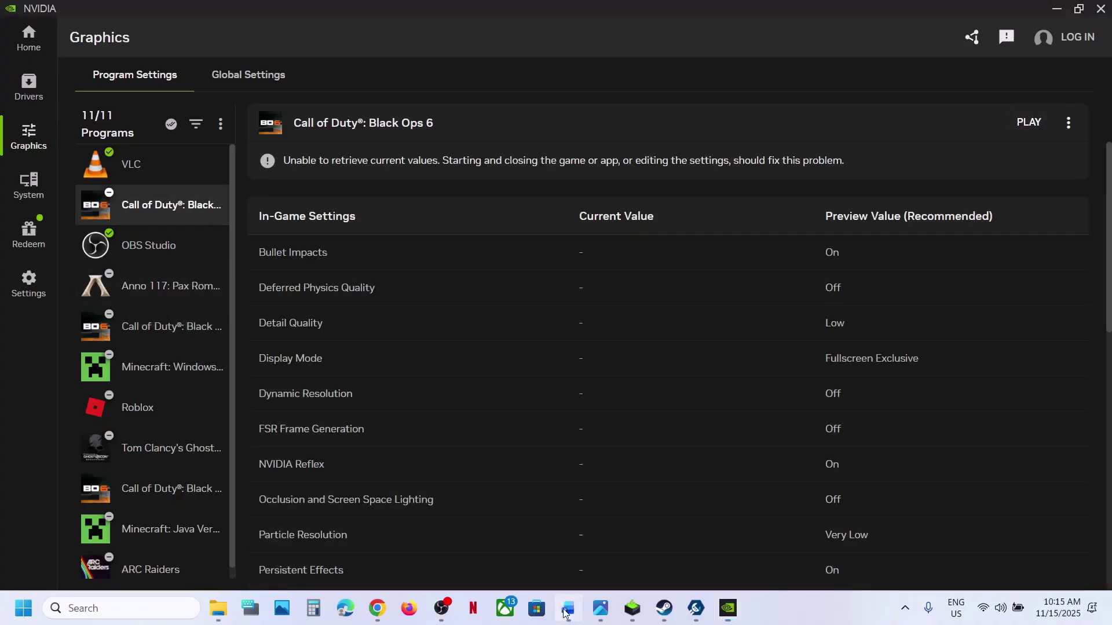
click(565, 612)
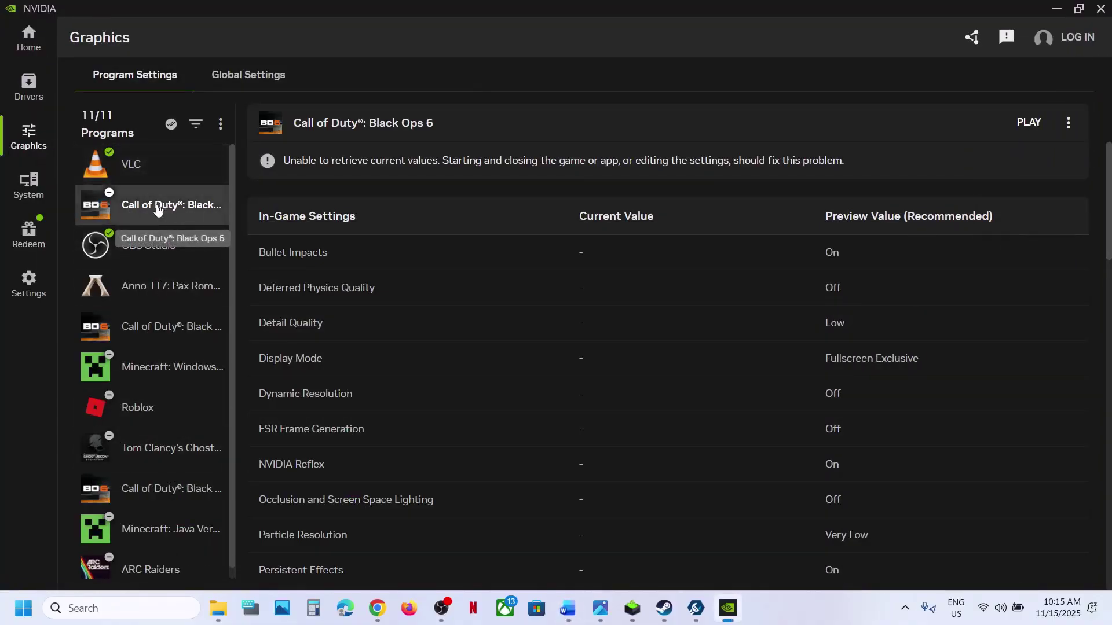
Compare the program settings of VLC and Call of Duty: Black Ops 6, and try to optimize VLC
click(144, 165)
click(157, 206)
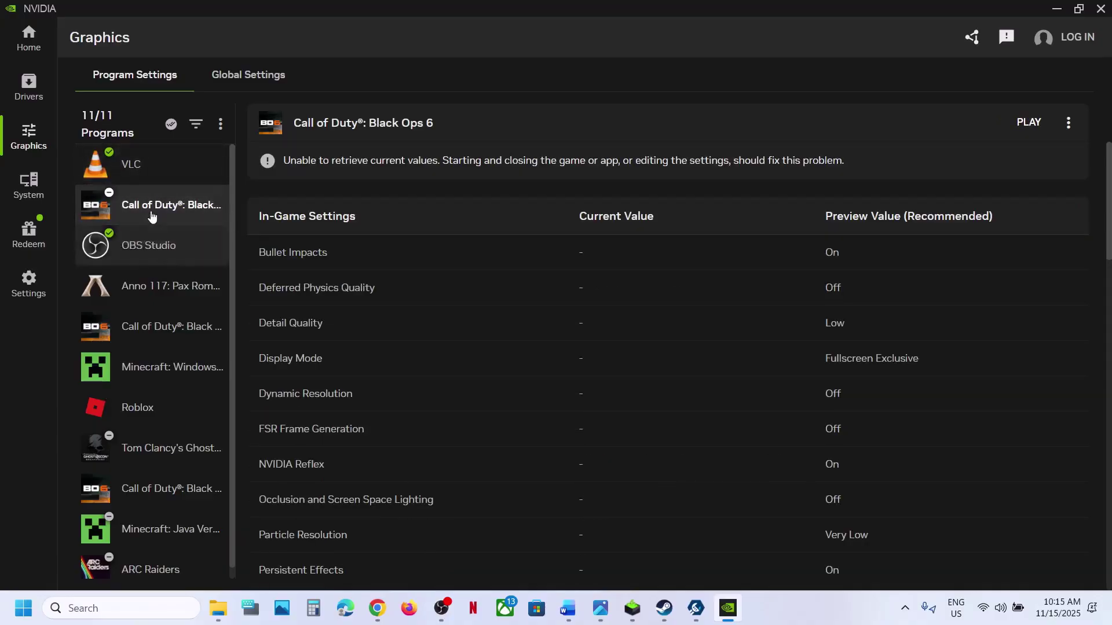
click(137, 165)
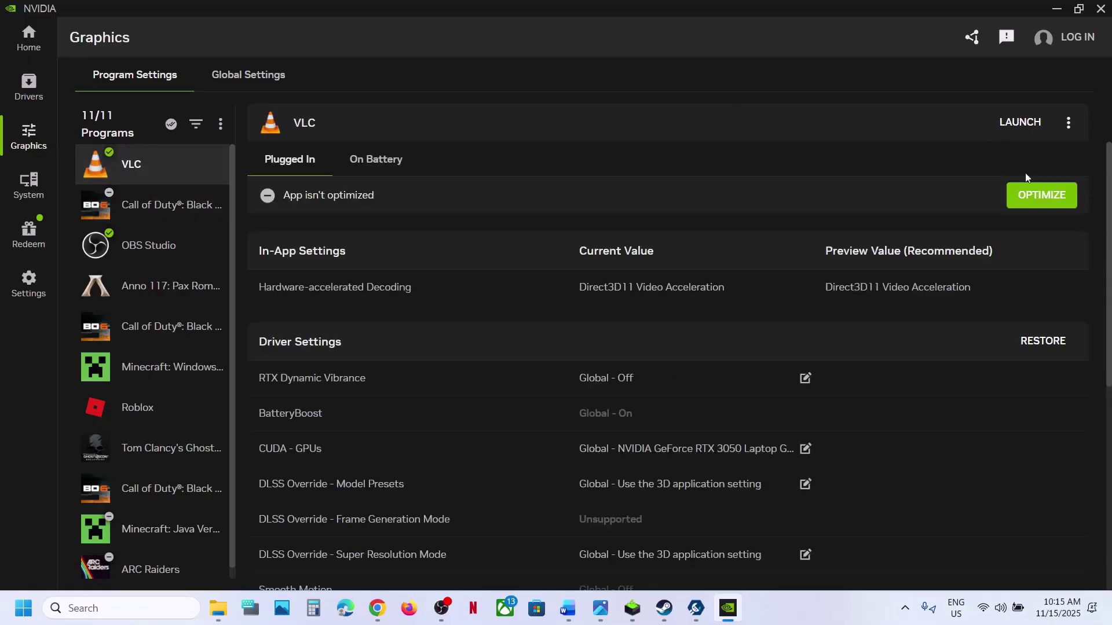
click(1049, 197)
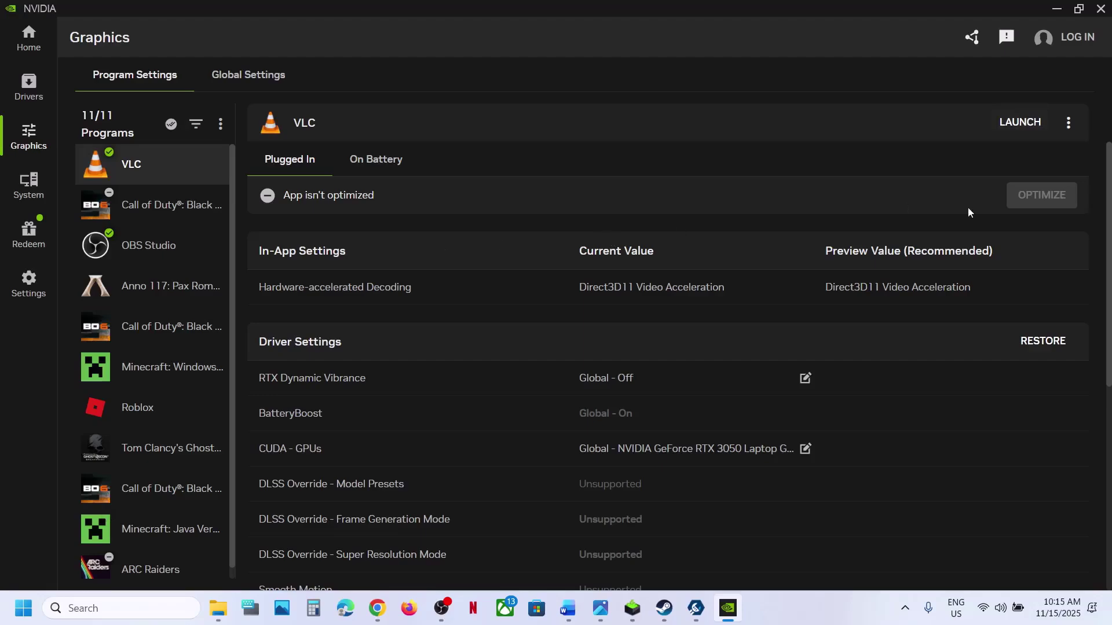
click(1036, 201)
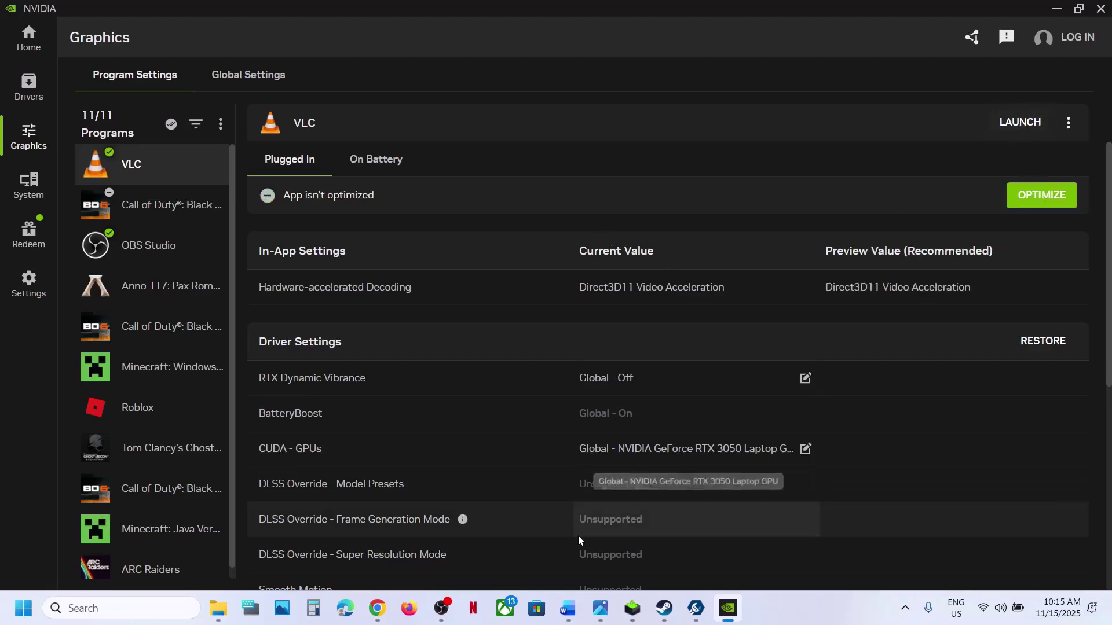
Review the Call of Duty: Black Ops 6 program settings, global graphics settings and app feature settings, and close the NVIDIA app
click(153, 209)
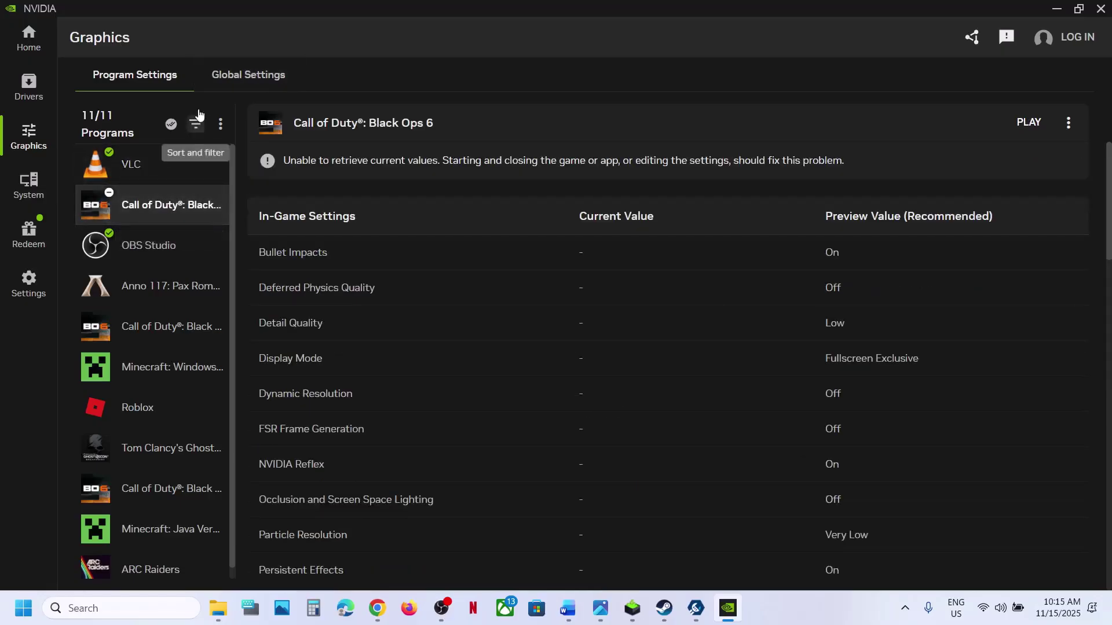
click(236, 77)
scroll(476, 357, down, 1)
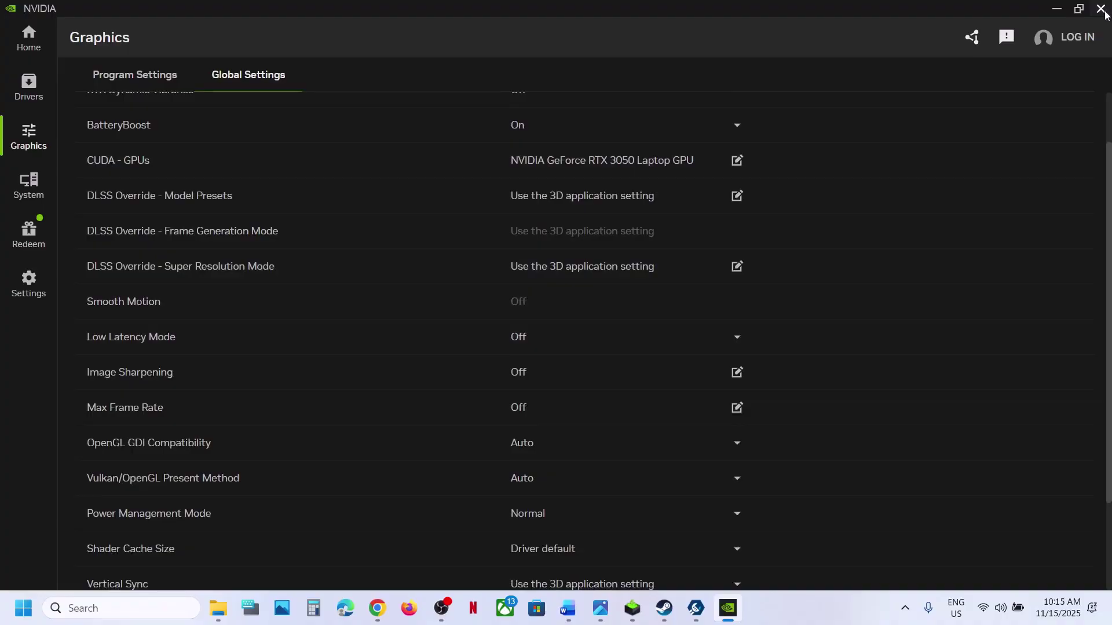
click(26, 290)
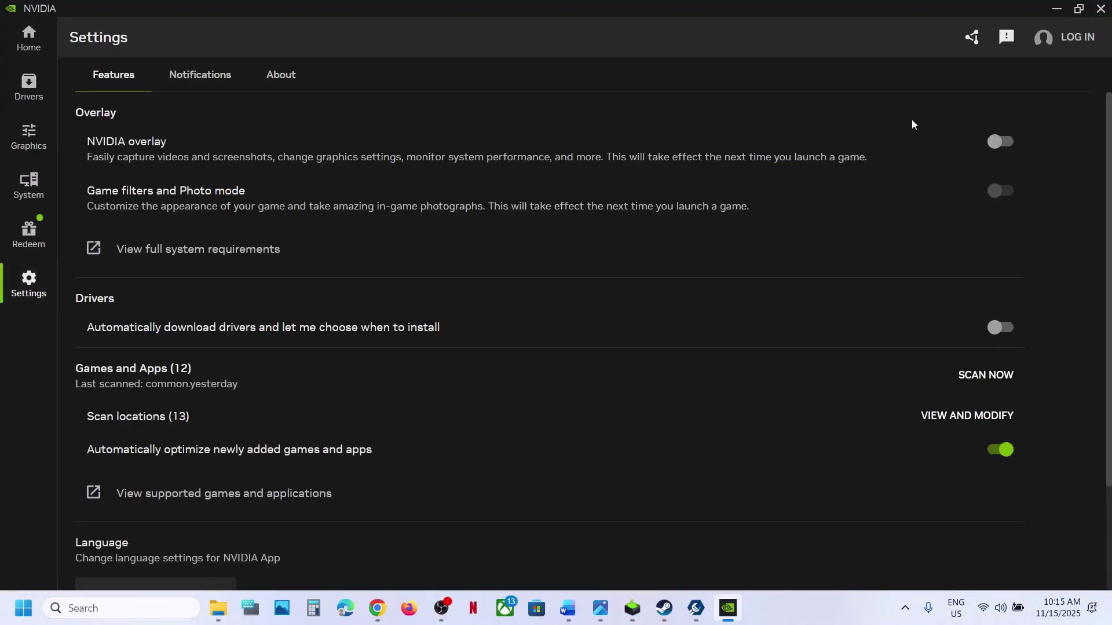
click(1105, 8)
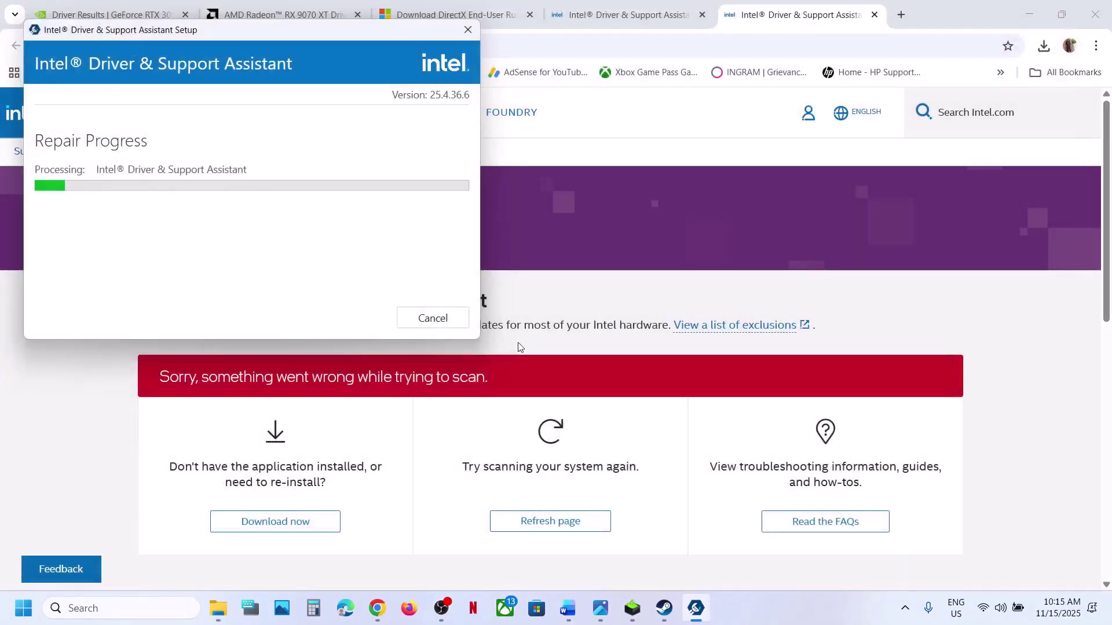
Return to Step 9 of the Word document and select the phrase "restore Nvidia control panel settings"
click(623, 305)
click(567, 608)
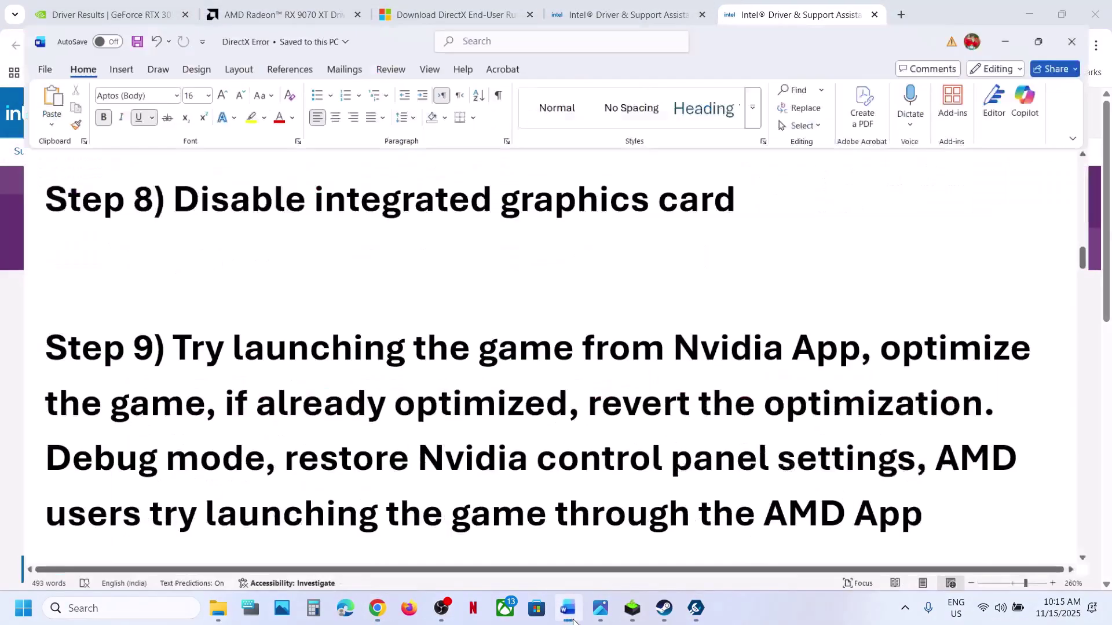
scroll(742, 470, down, 1)
scroll(369, 431, up, 1)
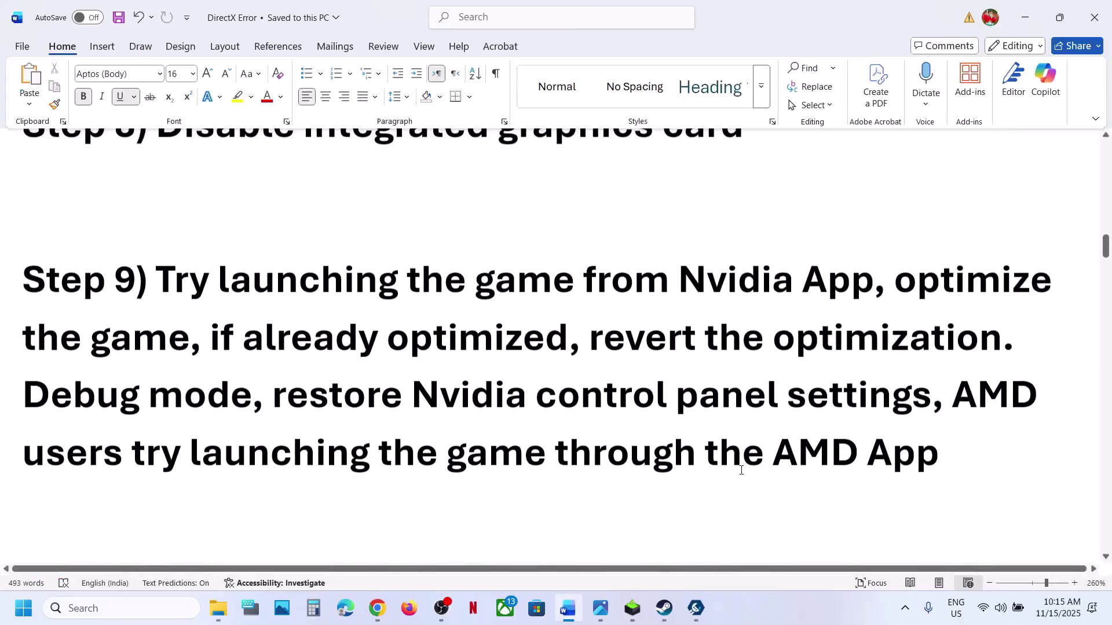
drag(321, 406, 929, 405)
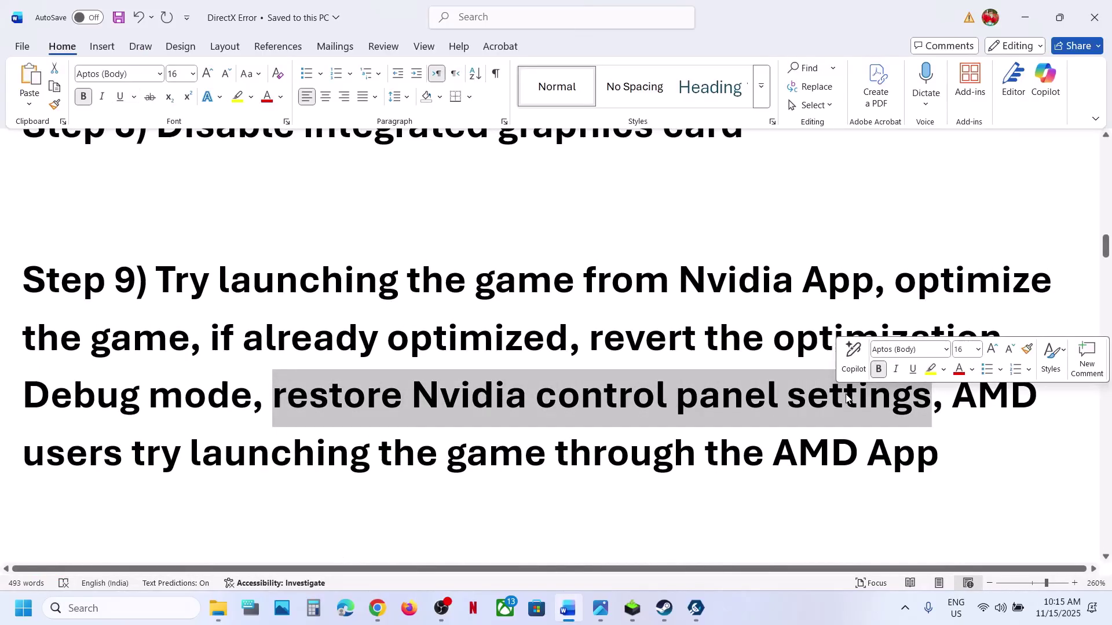
Show the desktop and open NVIDIA Control Panel from its extended context options
key(super+d)
right_click(370, 349)
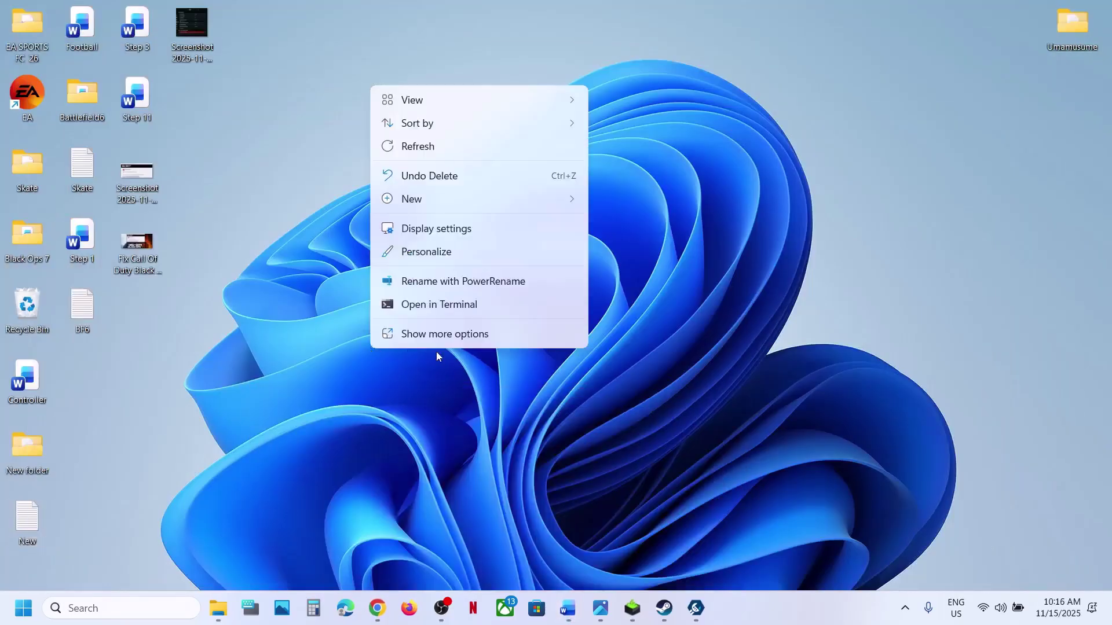
click(453, 335)
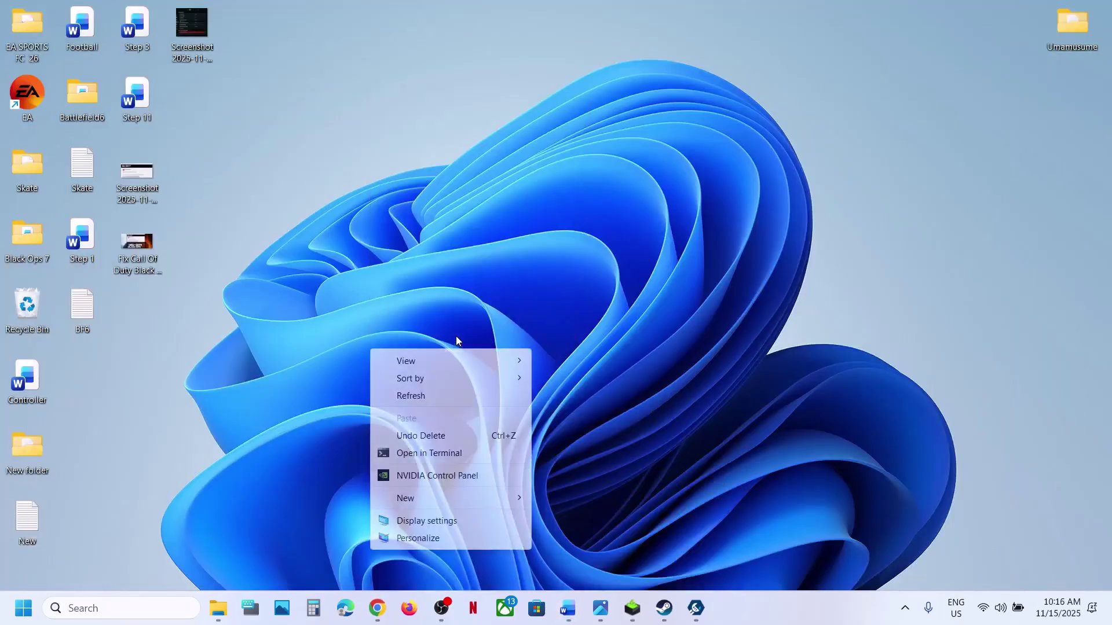
click(429, 476)
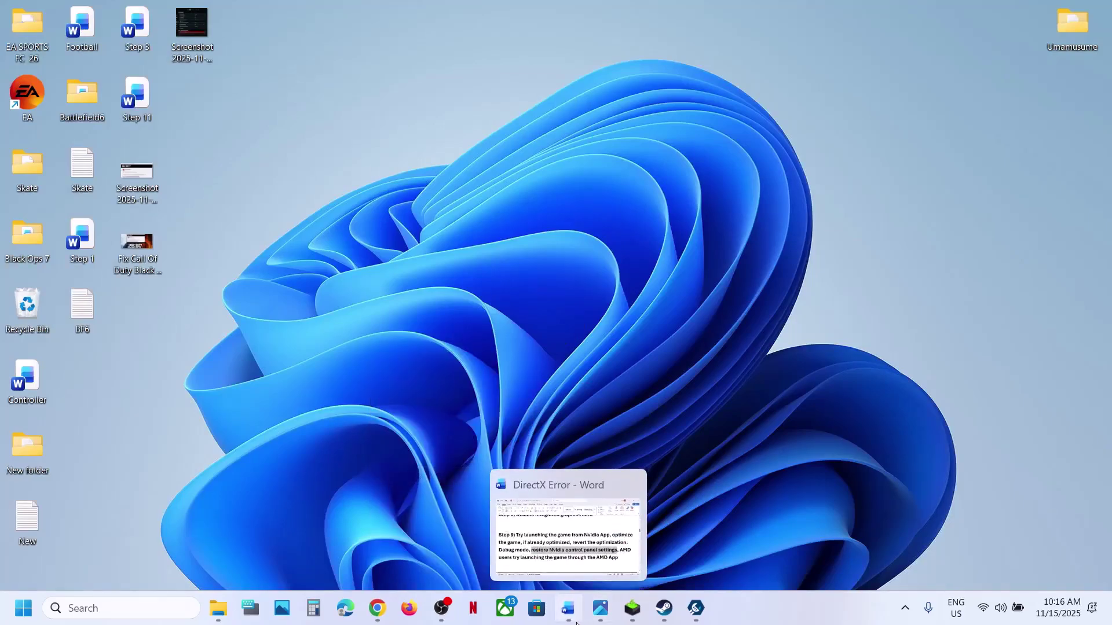
click(570, 611)
click(672, 622)
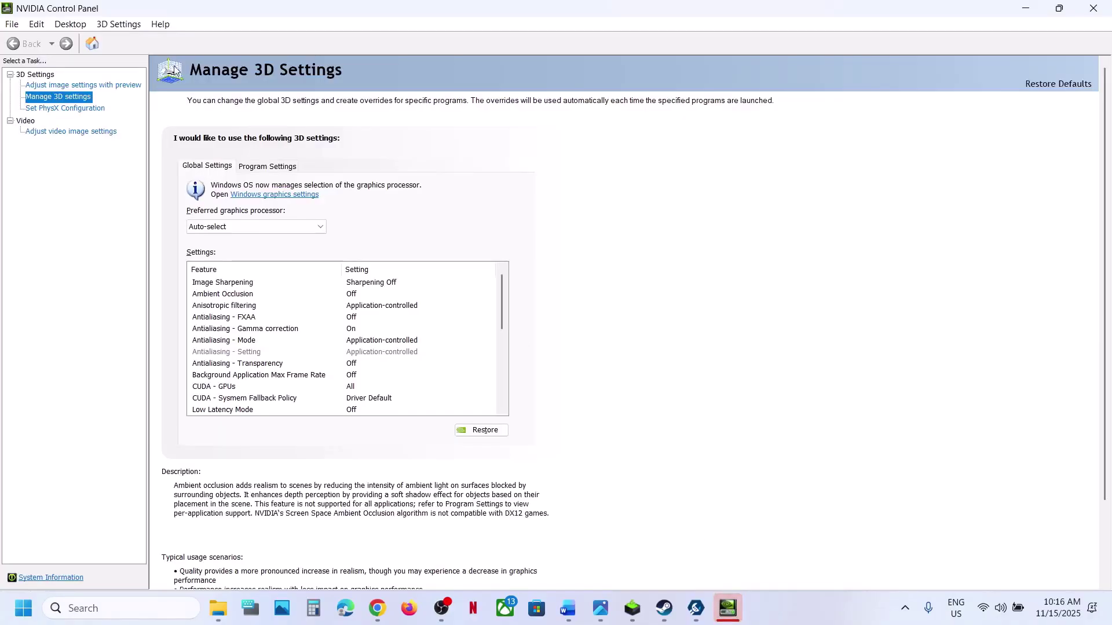
Enable Debug Mode in NVIDIA Control Panel, and check the Call of Duty page in Steam
click(161, 24)
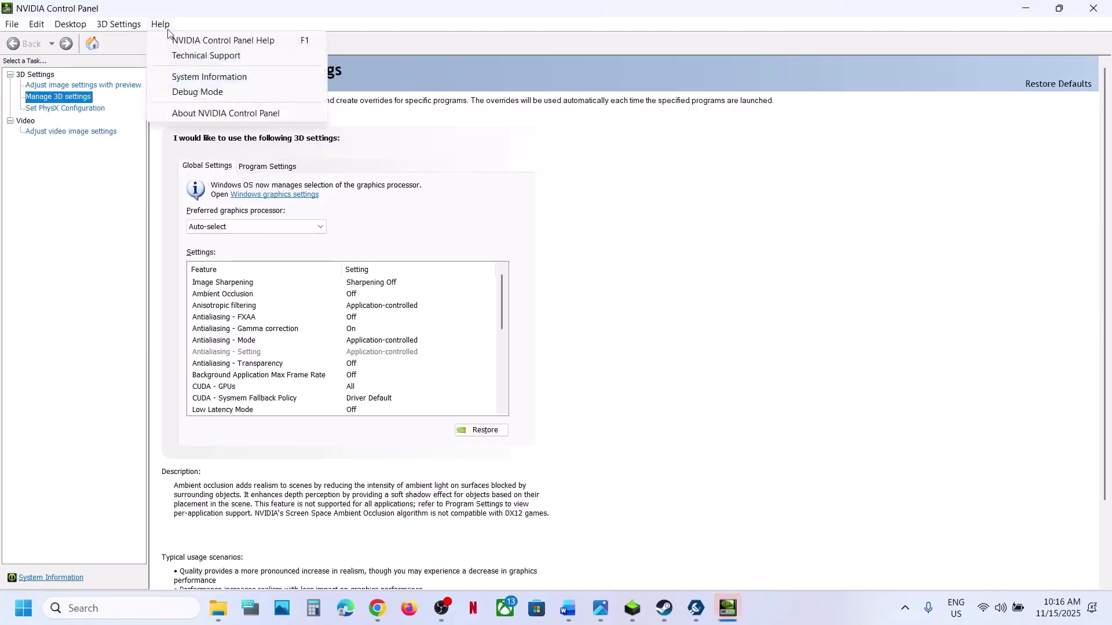
click(207, 93)
click(161, 24)
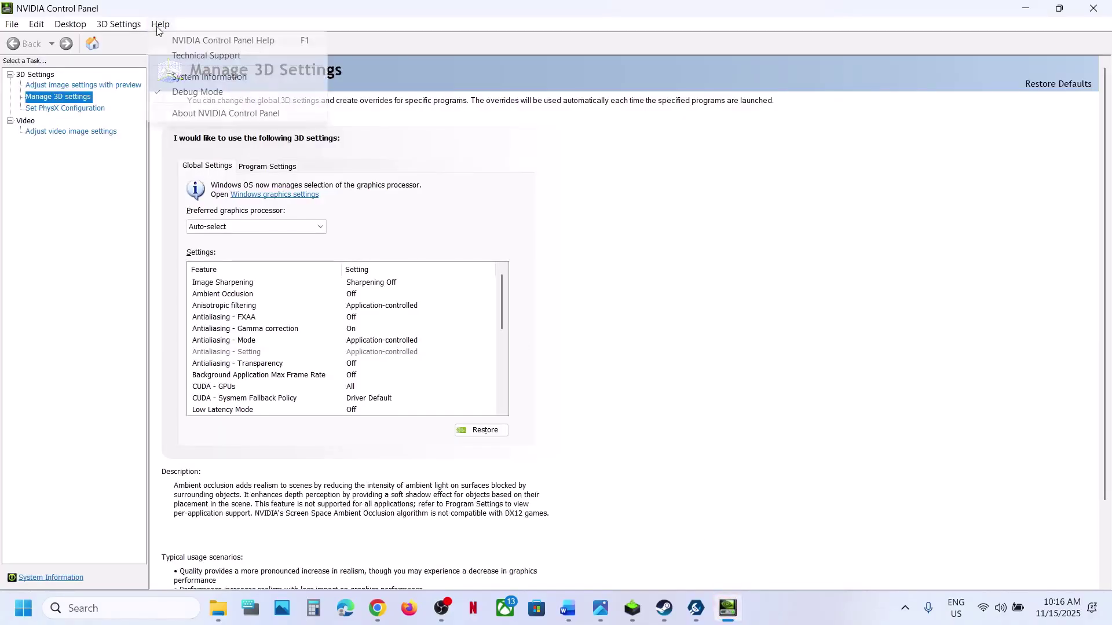
click(561, 376)
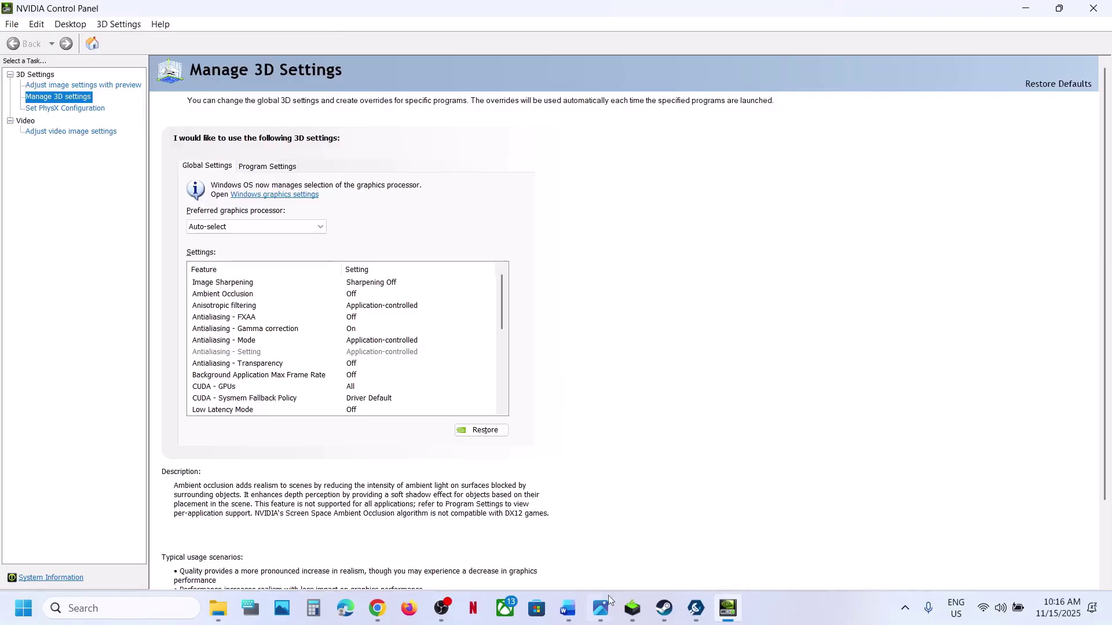
click(667, 608)
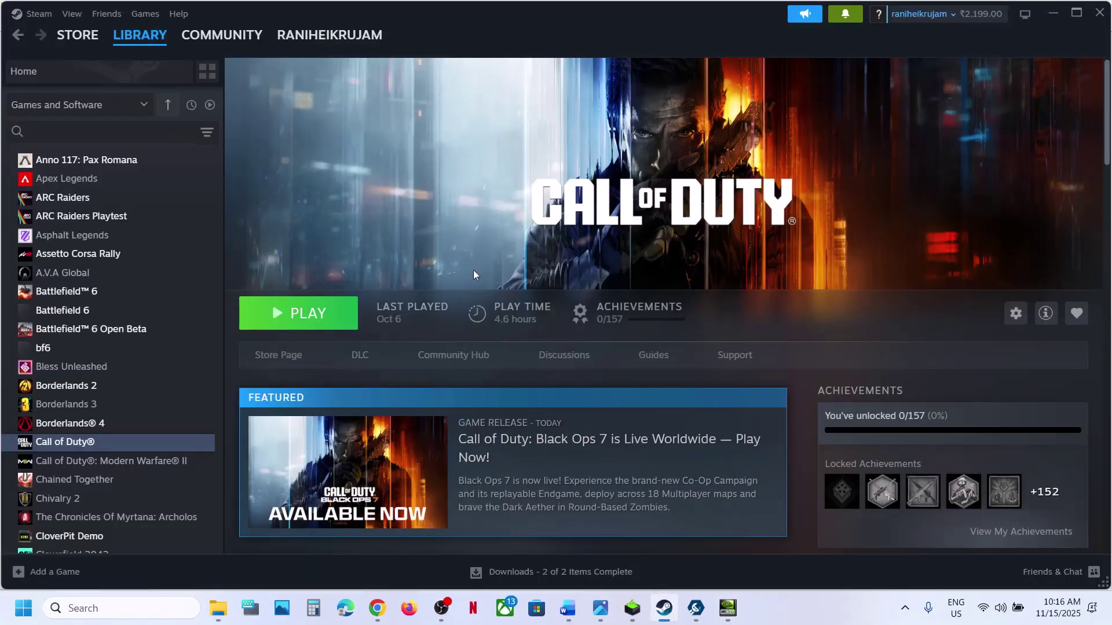
click(664, 608)
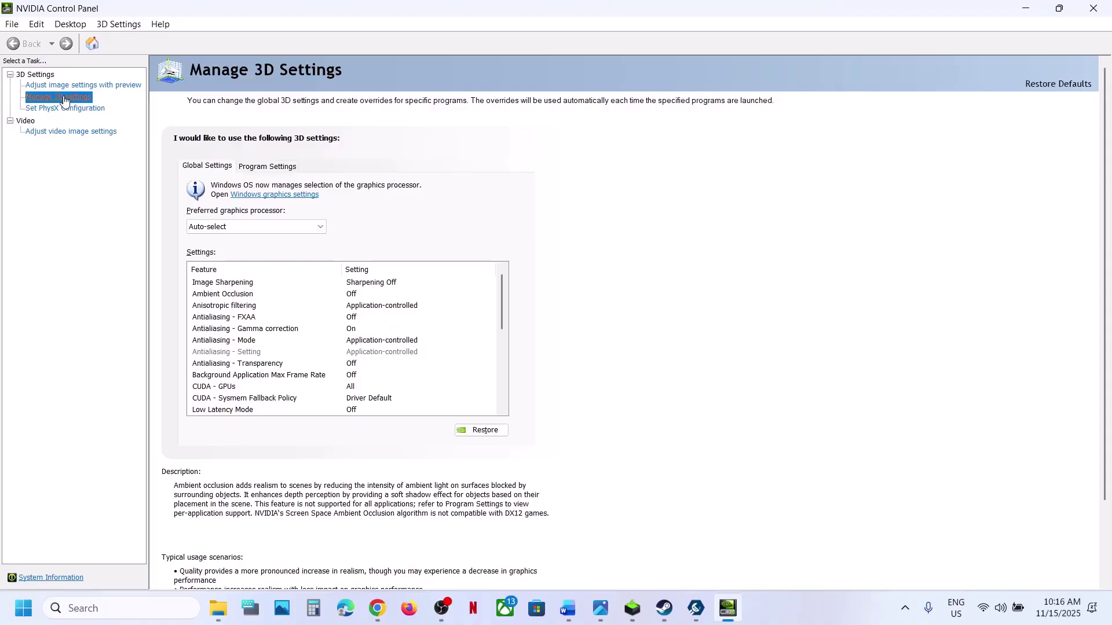
Restore the global 3D settings to their defaults in NVIDIA Control Panel
click(213, 169)
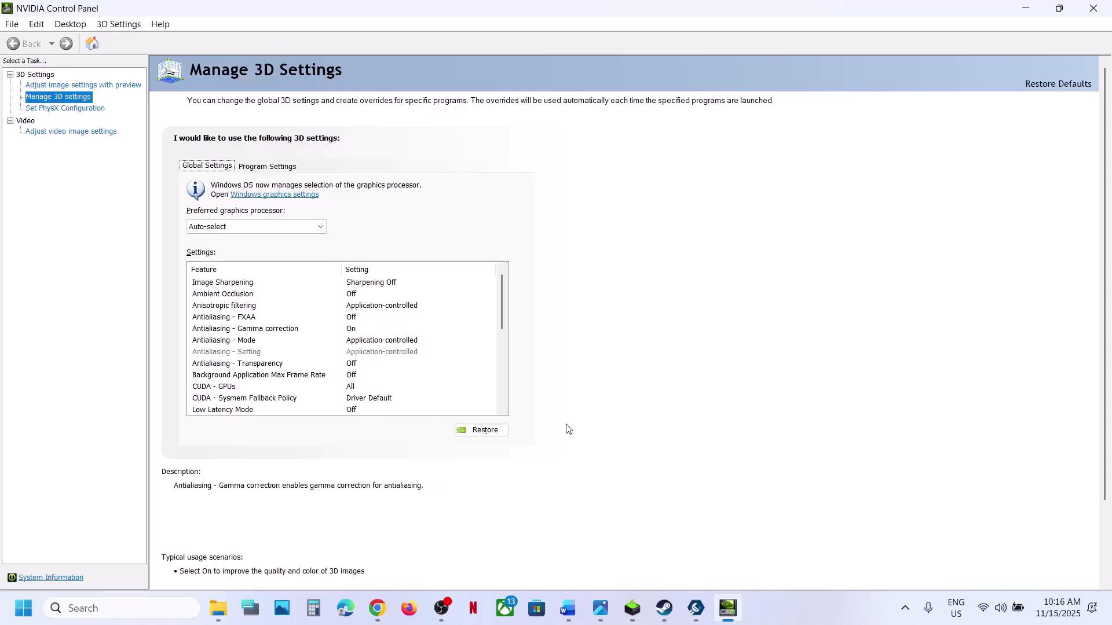
click(498, 429)
click(654, 319)
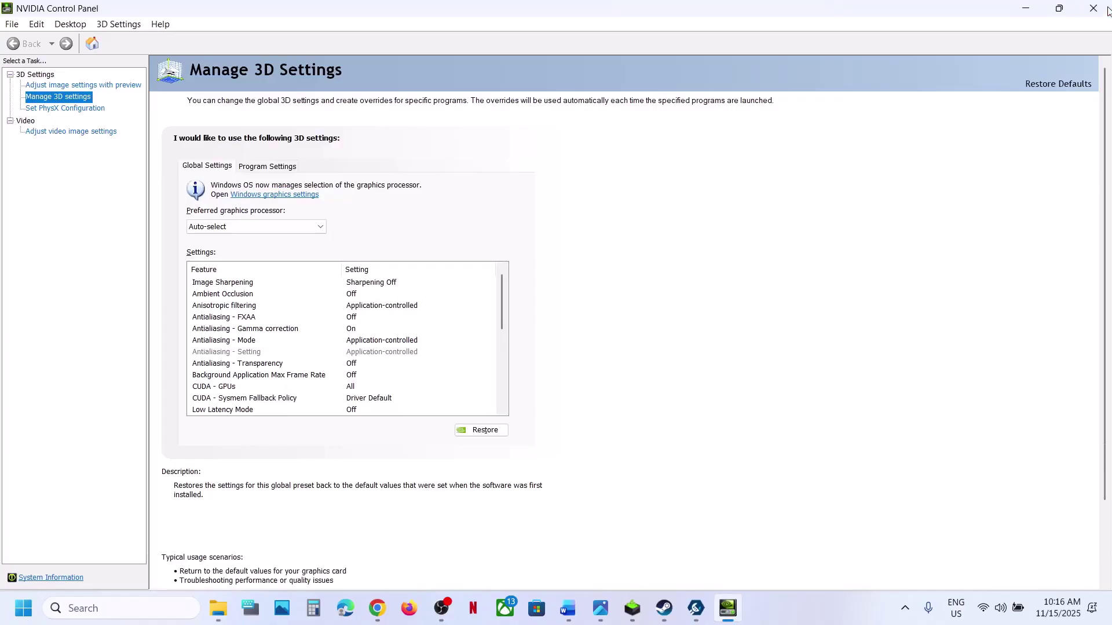
Leave NVIDIA Control Panel for the Word document and select Step 9's instruction for AMD users about launching the game
key(alt+Tab)
scroll(459, 441, down, 1)
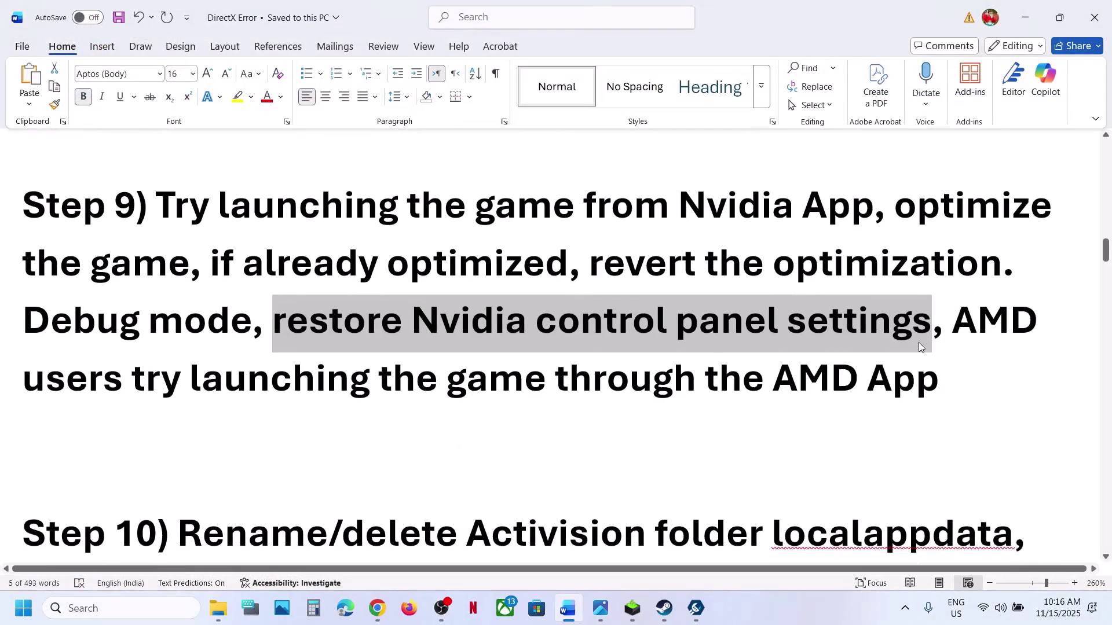
drag(959, 324, 814, 401)
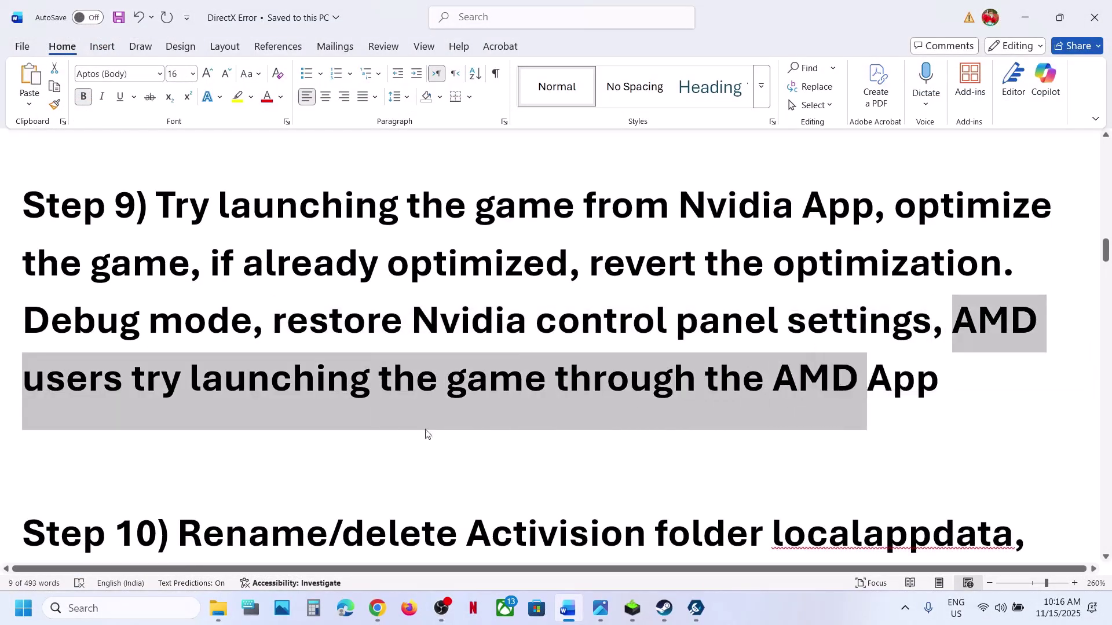
Select Step 10's "Rename/delete Activision" wording in the document, and open the user's profile folder under C:\Users in File Explorer
scroll(333, 442, down, 3)
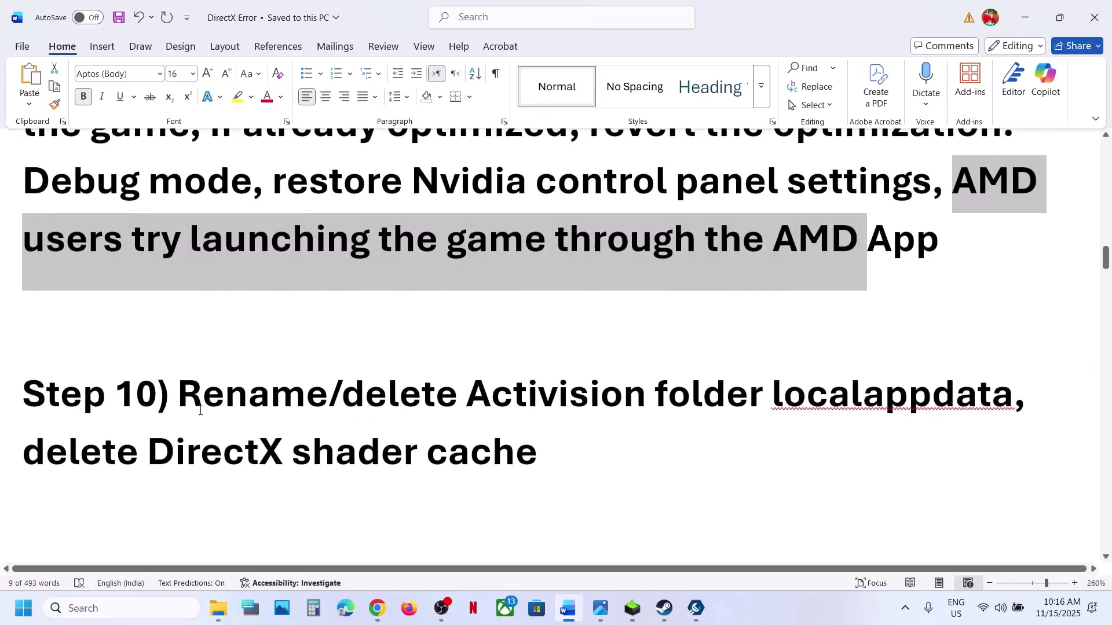
drag(194, 407, 652, 405)
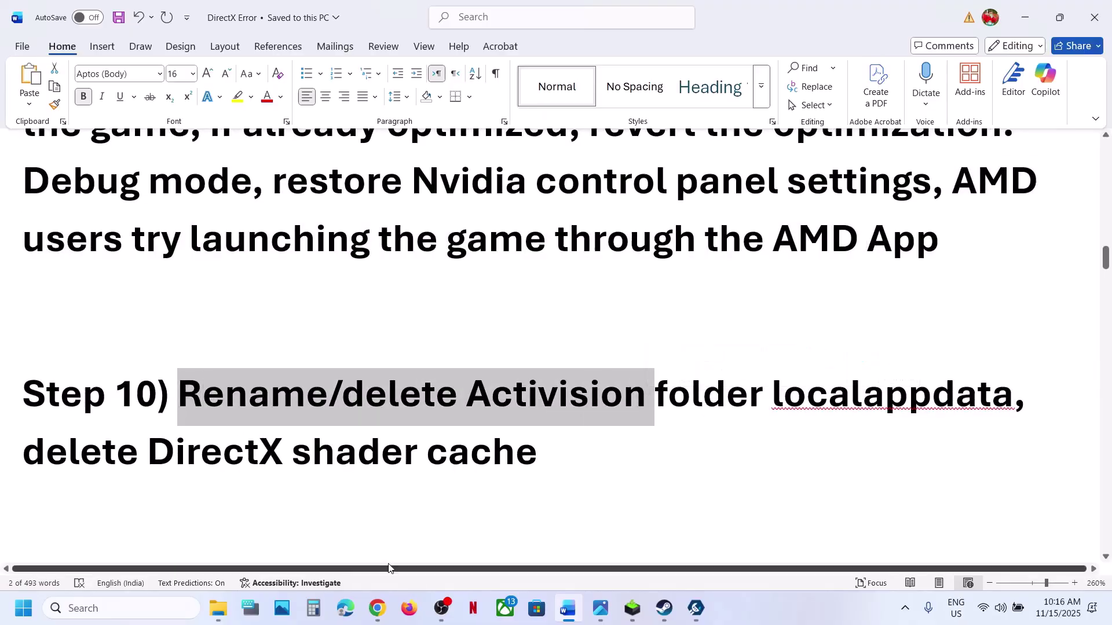
click(219, 608)
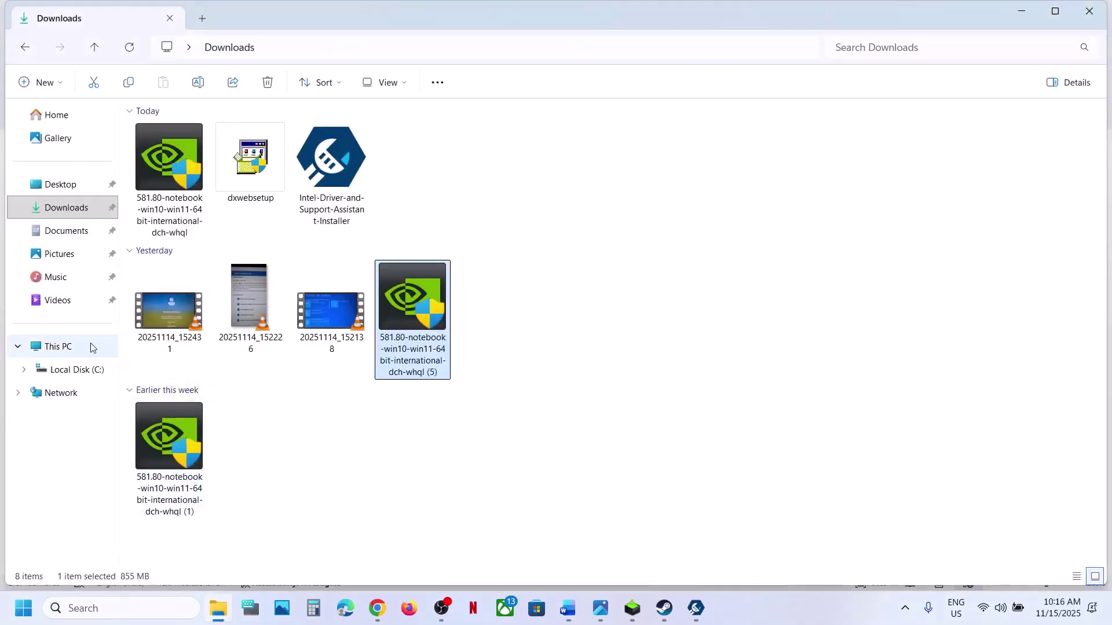
click(66, 348)
double_click(244, 146)
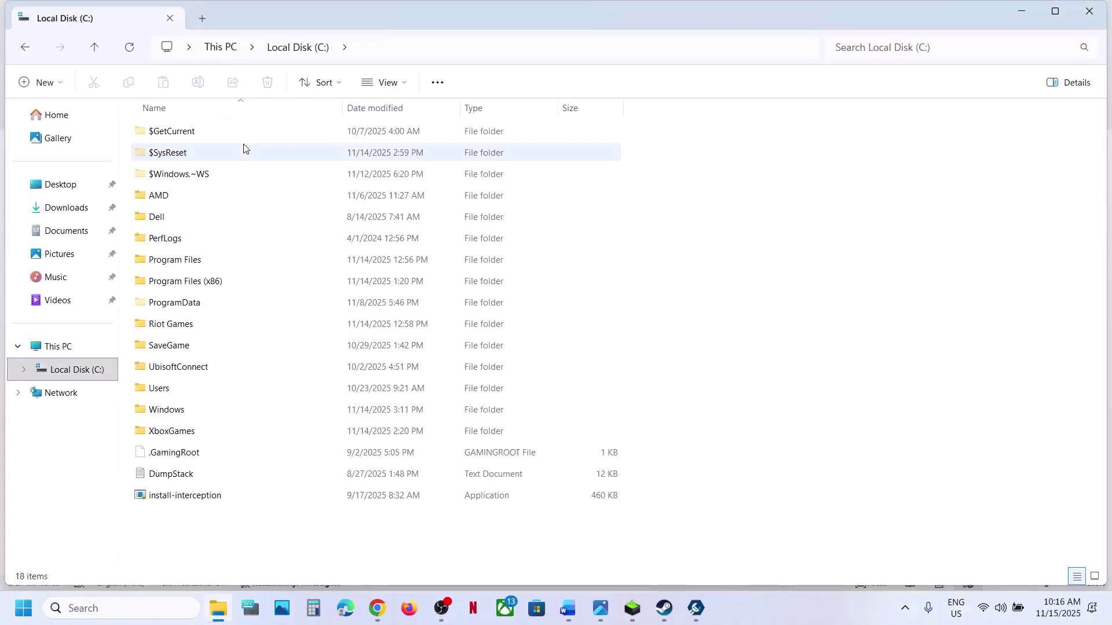
double_click(174, 391)
double_click(199, 134)
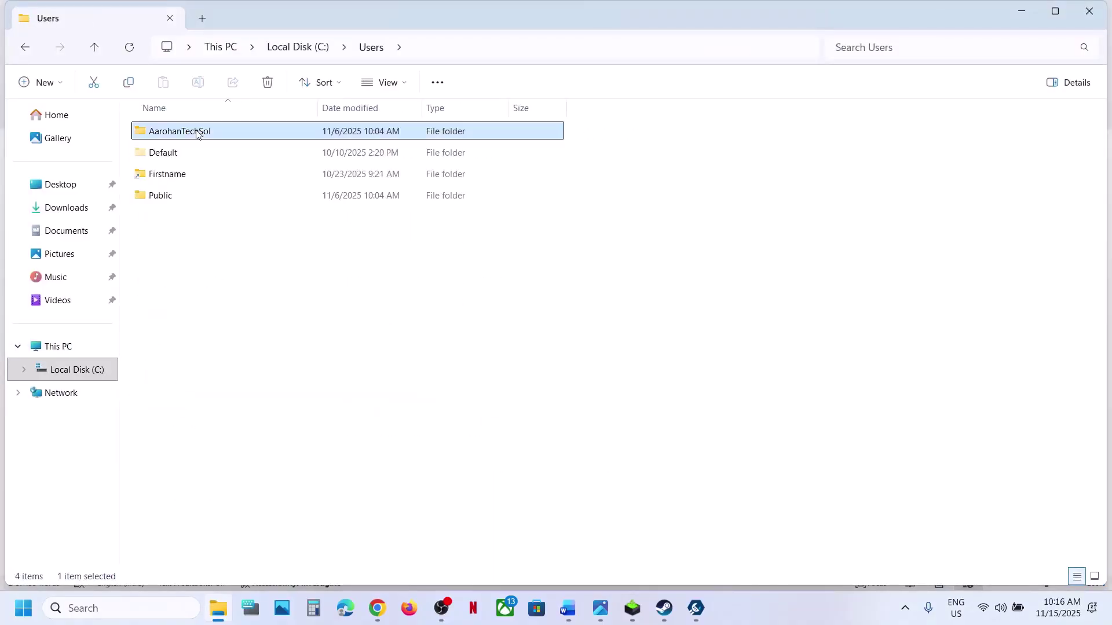
Check the Hidden items display option in the user's profile folder, and open AppData\Local
click(174, 196)
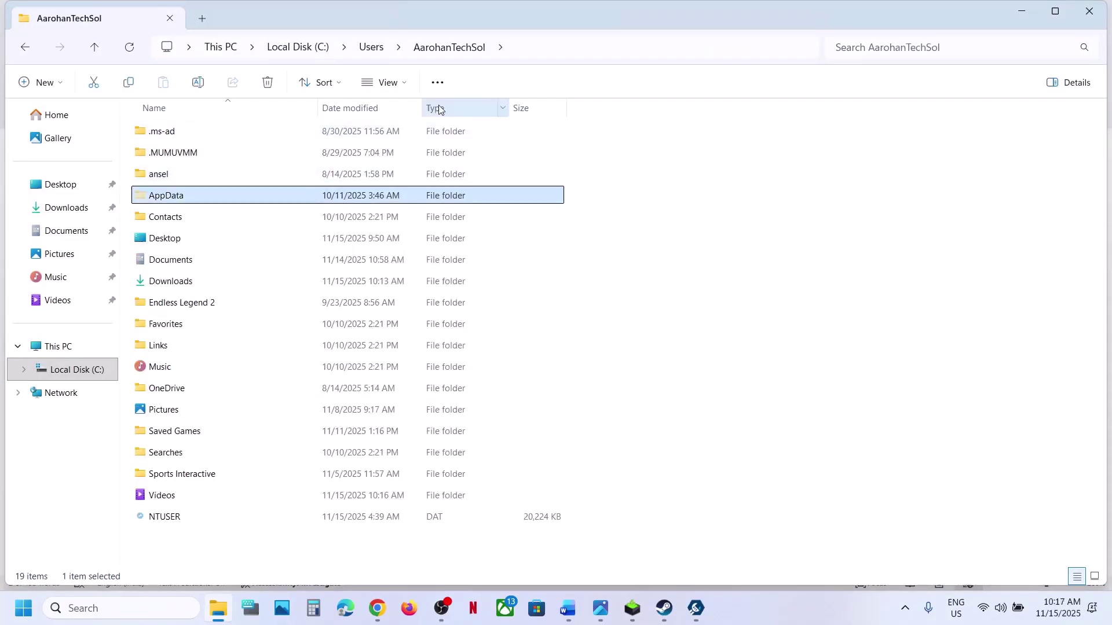
click(403, 88)
mouse_move(402, 348)
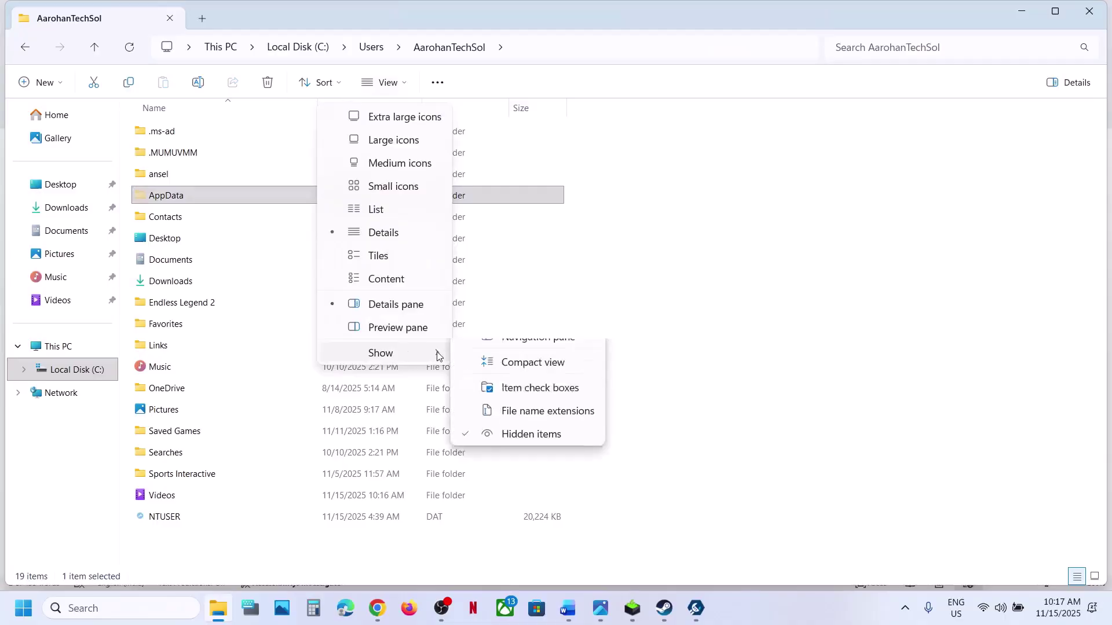
click(538, 452)
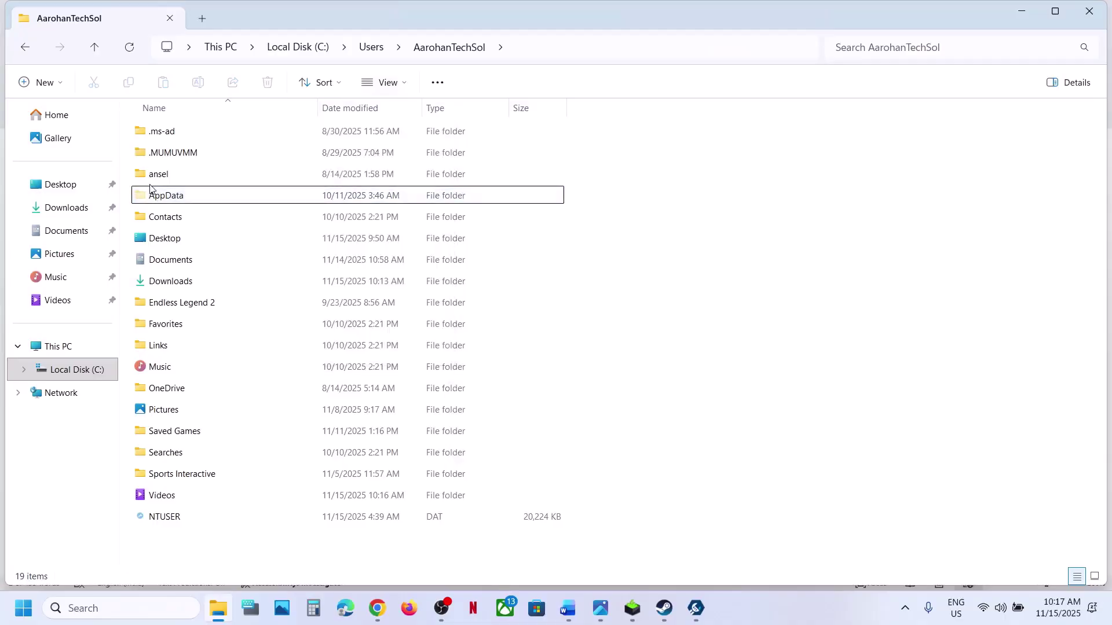
double_click(170, 193)
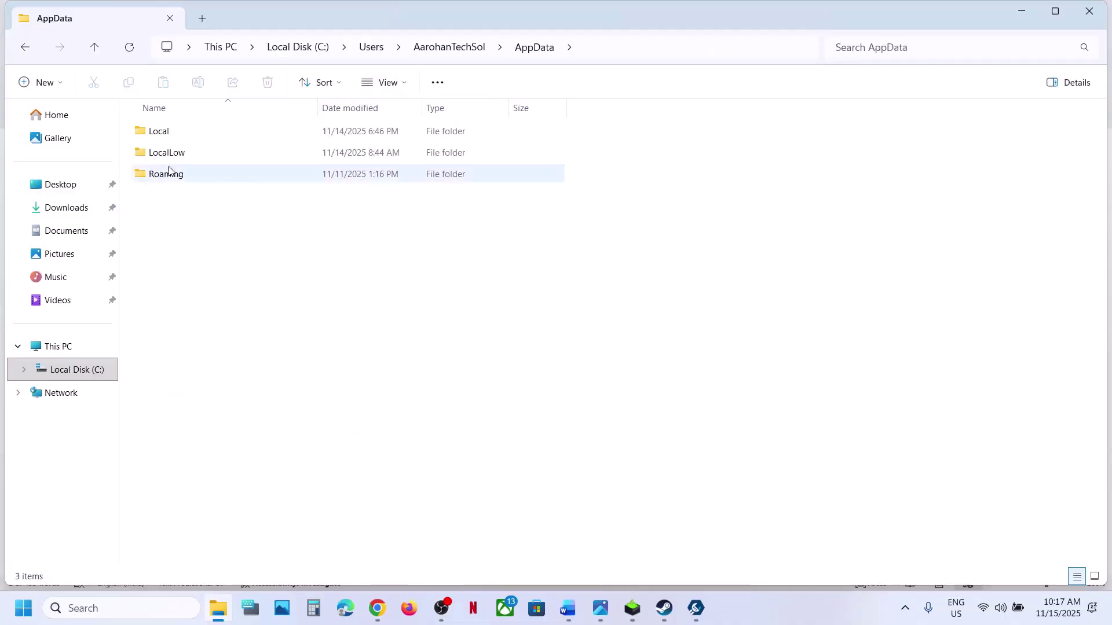
double_click(160, 132)
Rename the Activision folder in AppData\Local to Activision.old
click(174, 289)
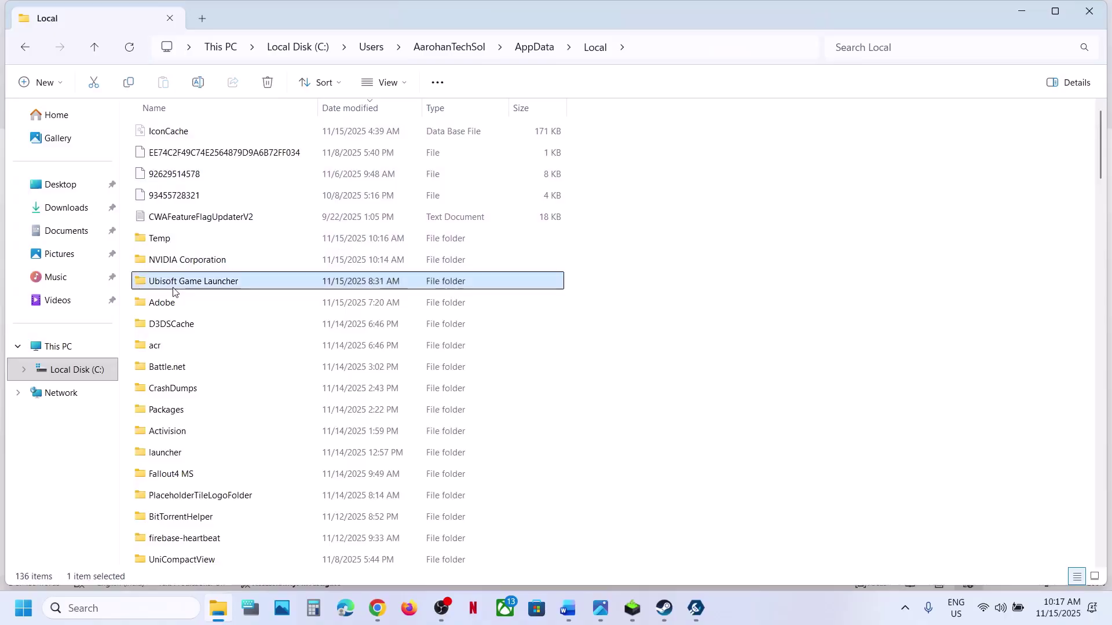
key(a)
key(c)
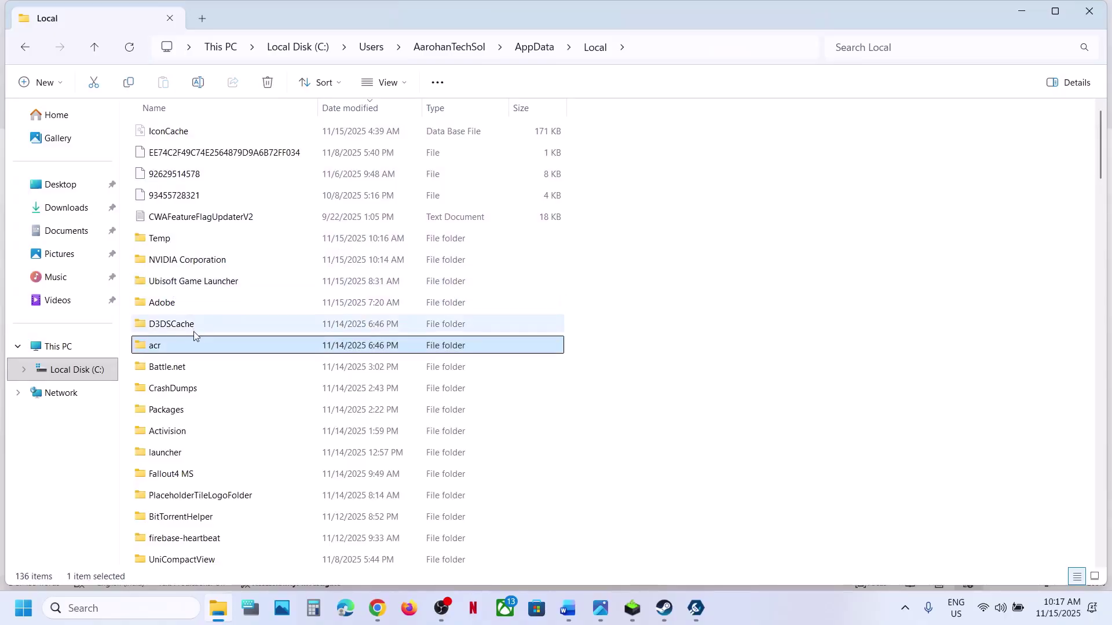
click(184, 428)
right_click(184, 429)
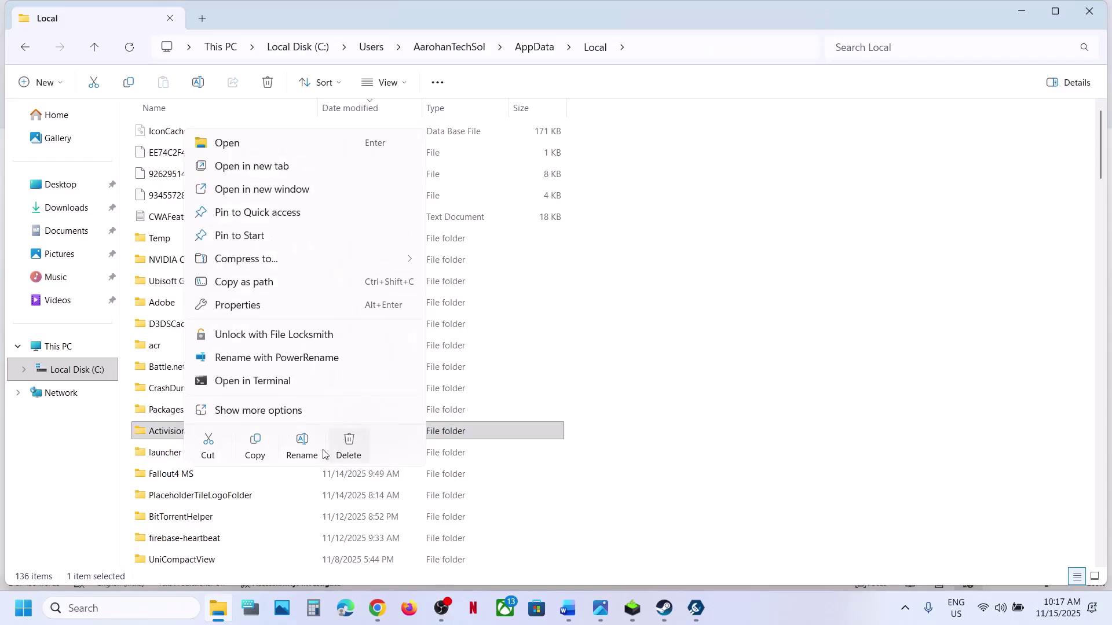
click(300, 450)
click(190, 431)
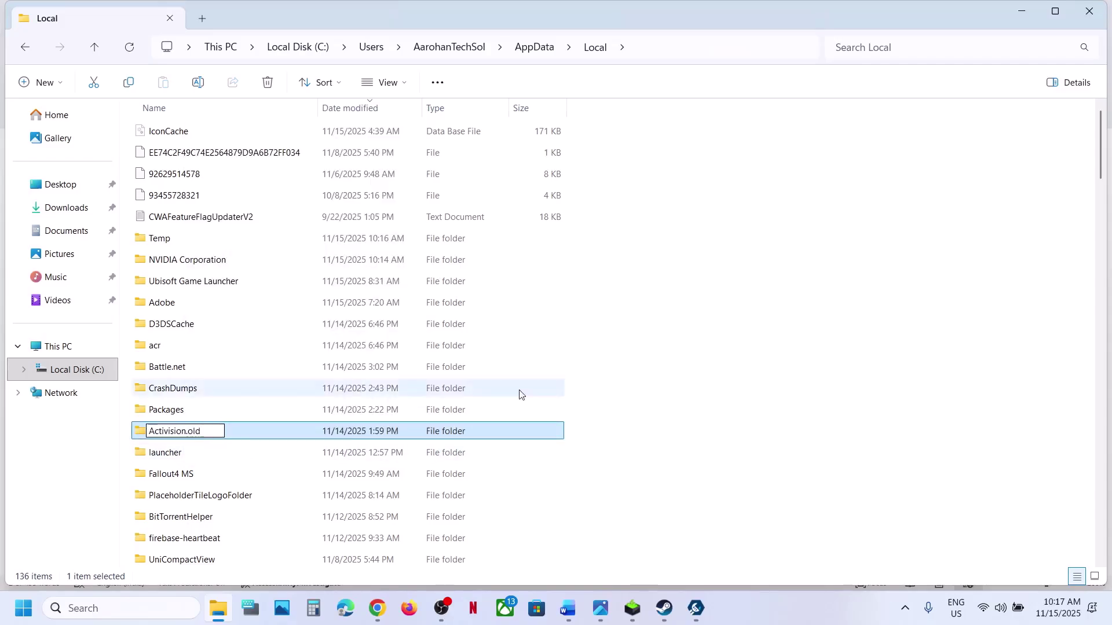
key(Return)
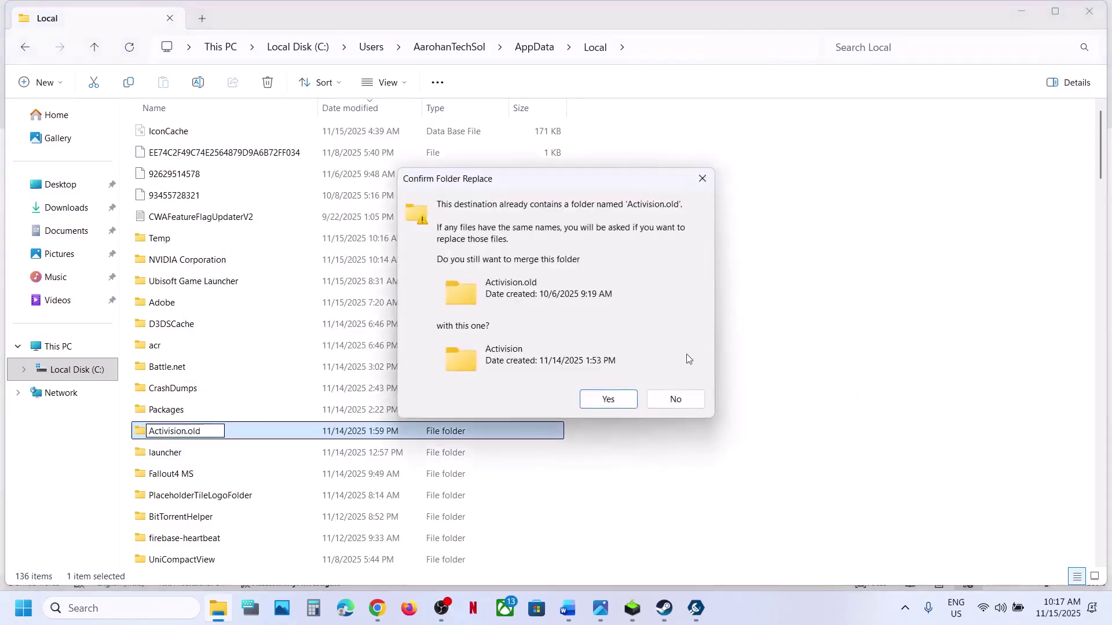
Merge Activision into the existing Activision.old folder for all current items, accept renaming the conflicting files, and close File Explorer
click(596, 392)
click(440, 413)
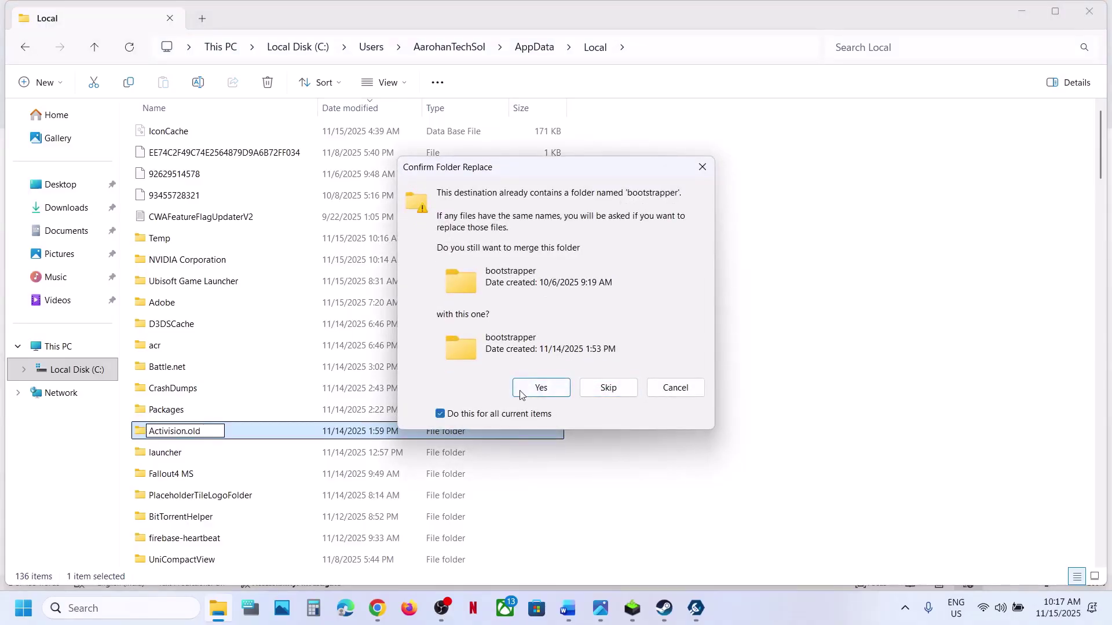
click(536, 388)
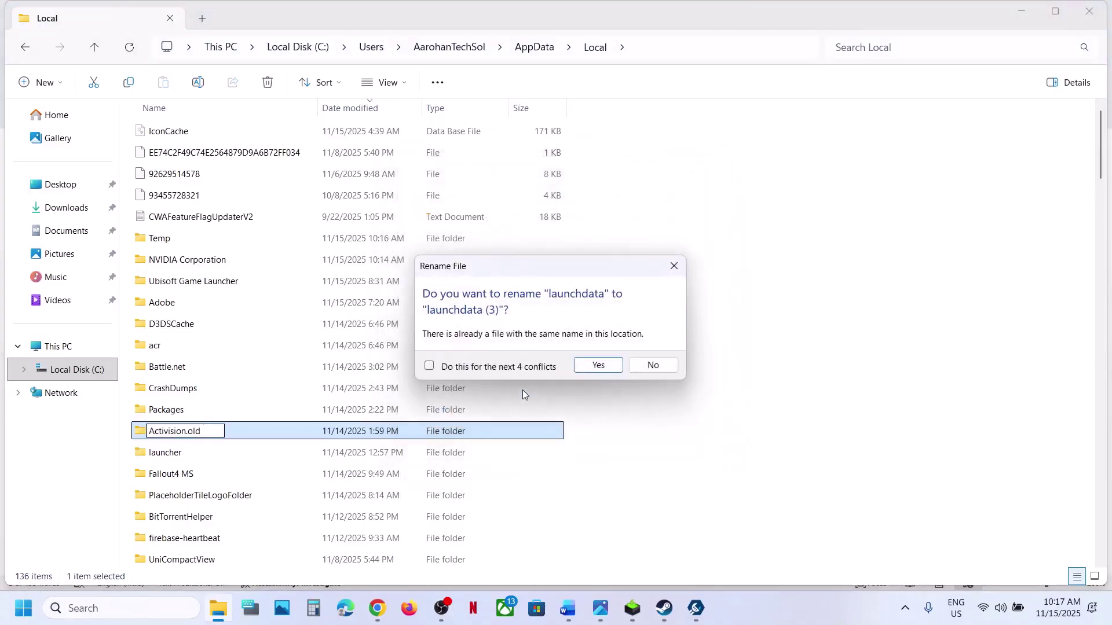
click(600, 370)
click(600, 375)
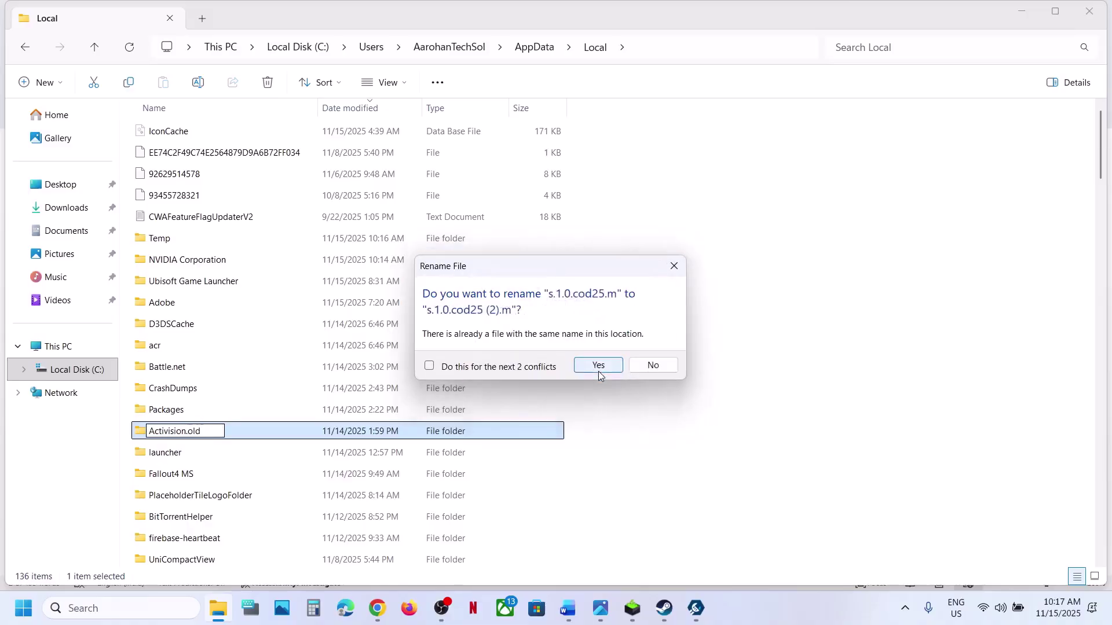
click(597, 366)
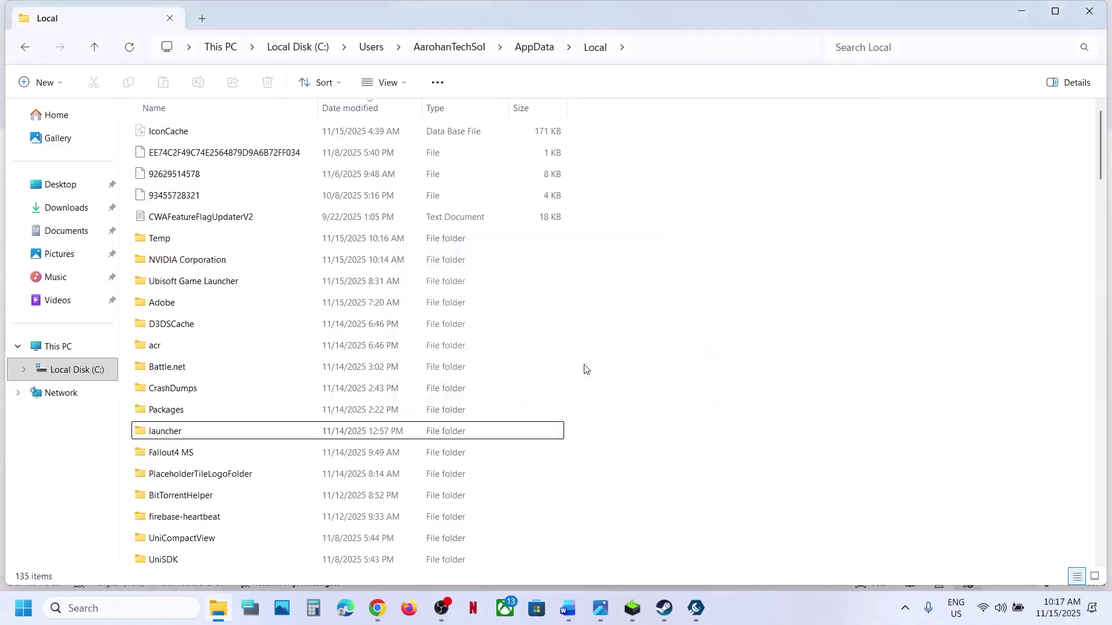
click(1089, 11)
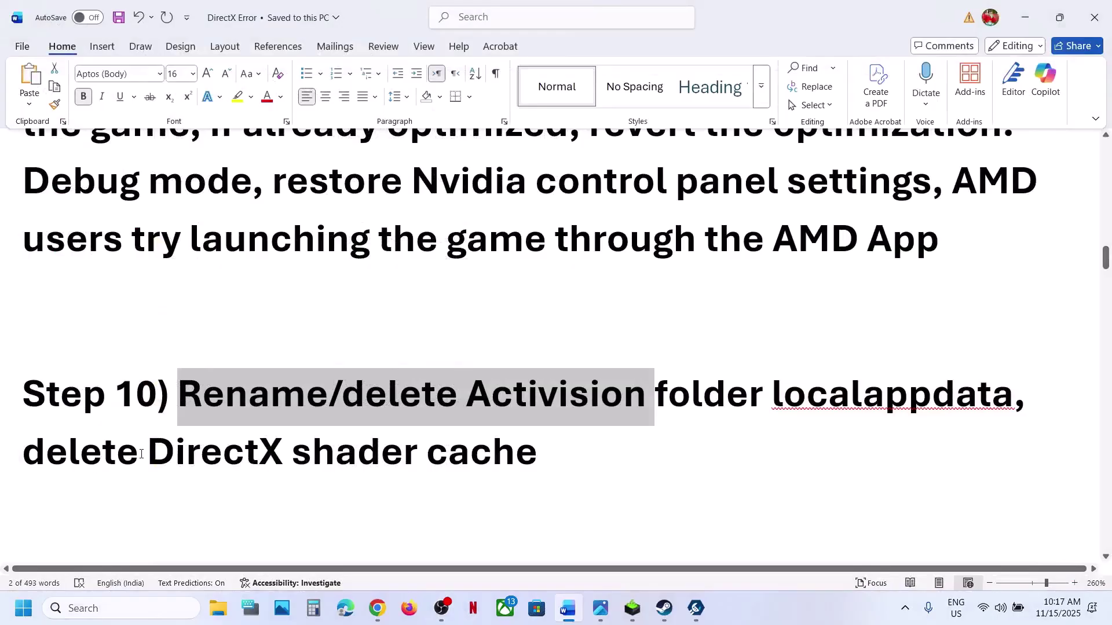
Select Step 10's "delete DirectX shader cache" text, open Disk Cleanup for drive C:, and start cleaning up system files
drag(140, 454, 538, 458)
click(96, 608)
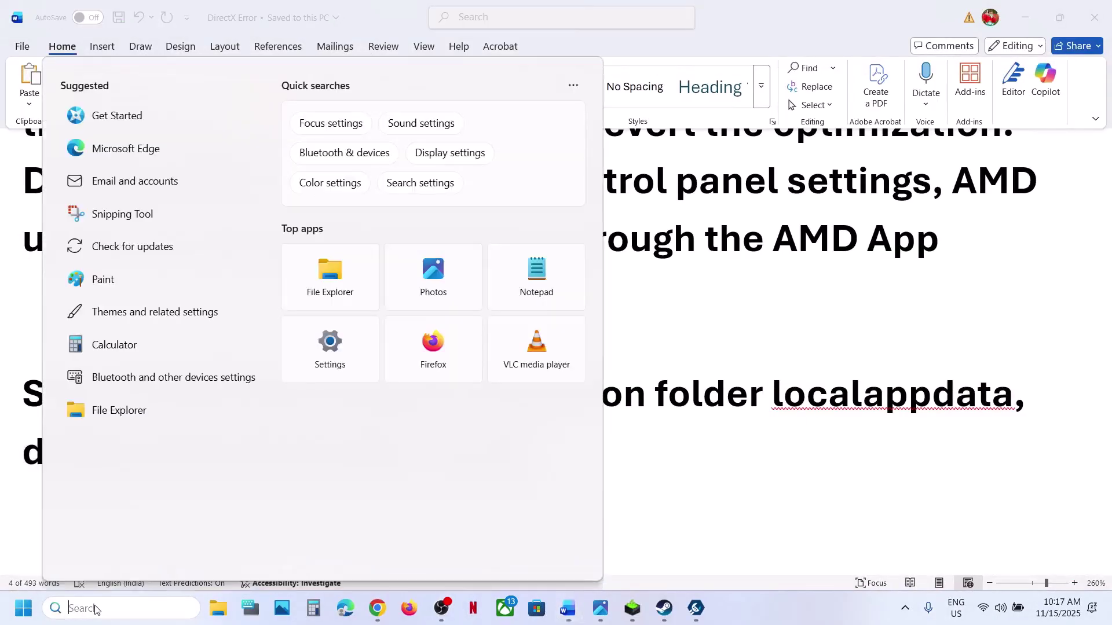
text(disk)
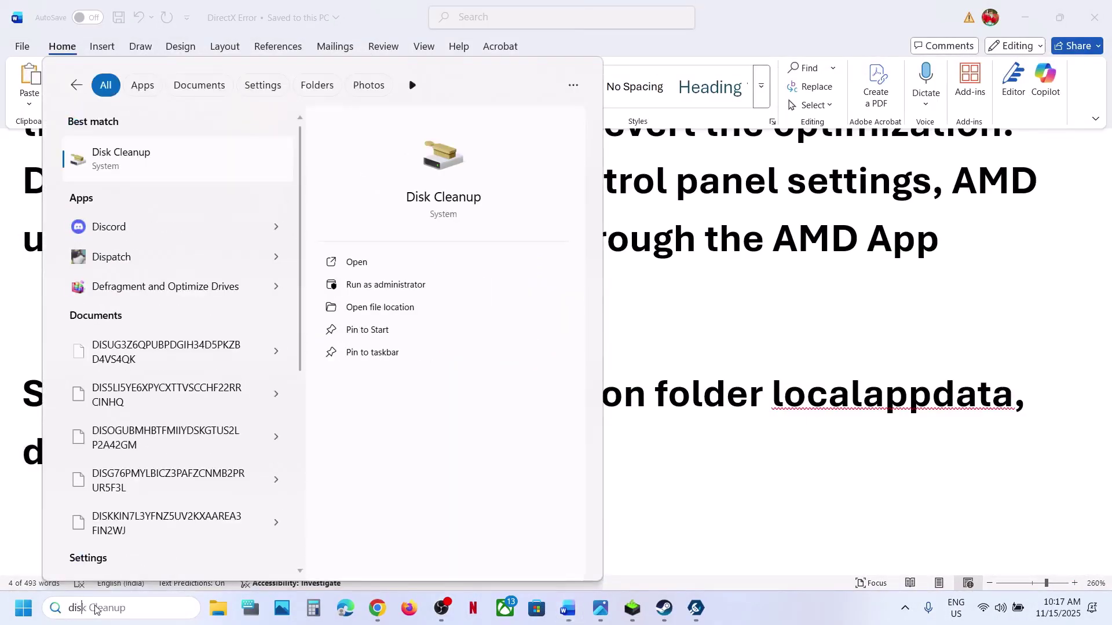
key(Return)
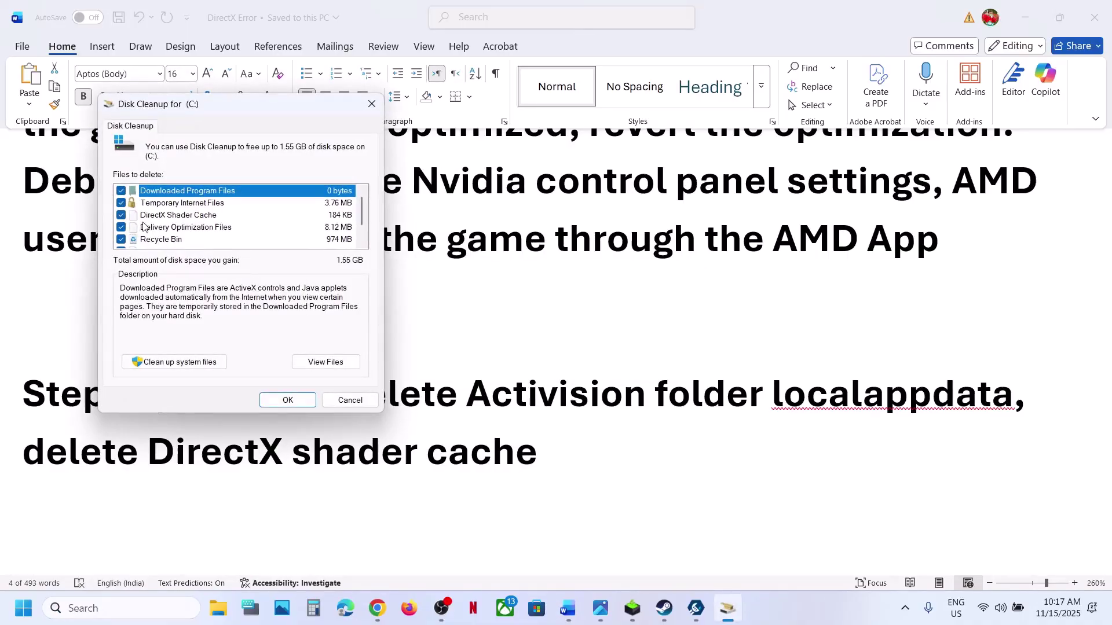
scroll(134, 242, down, 1)
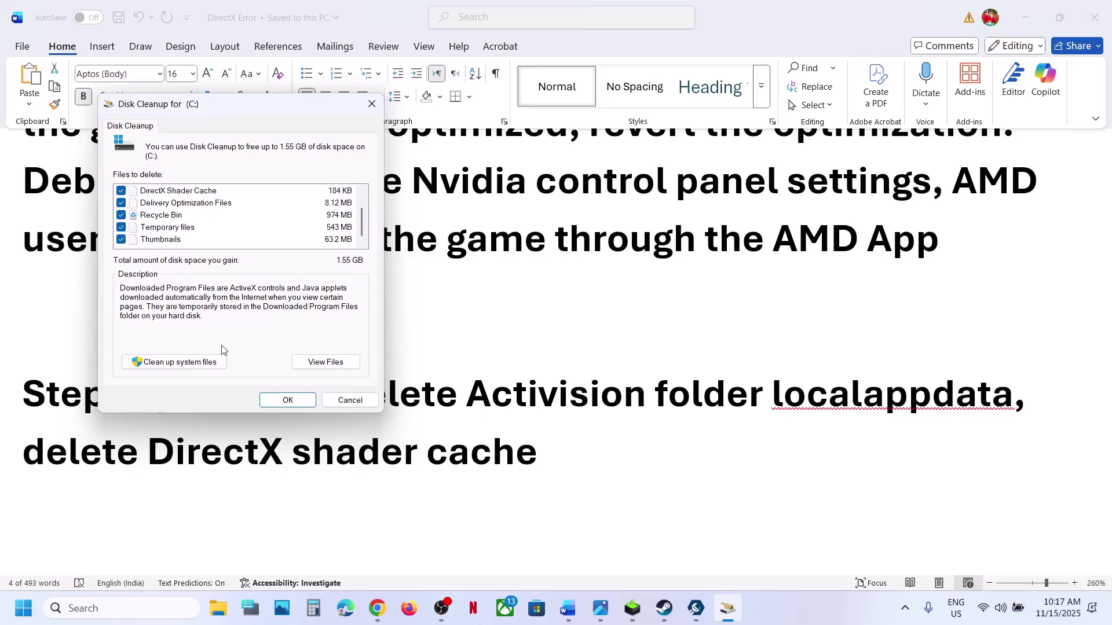
click(201, 364)
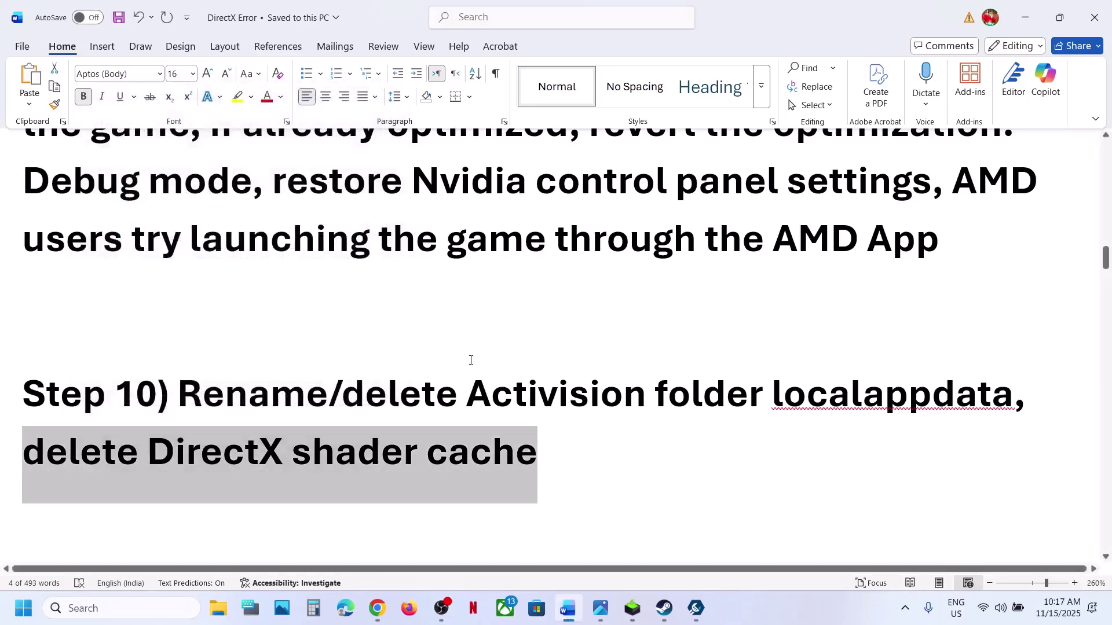
click(718, 607)
Read Step 11 in the Word document, highlighting the advice on disabling the XMP profile in BIOS and enabling it again after playing
scroll(422, 471, down, 5)
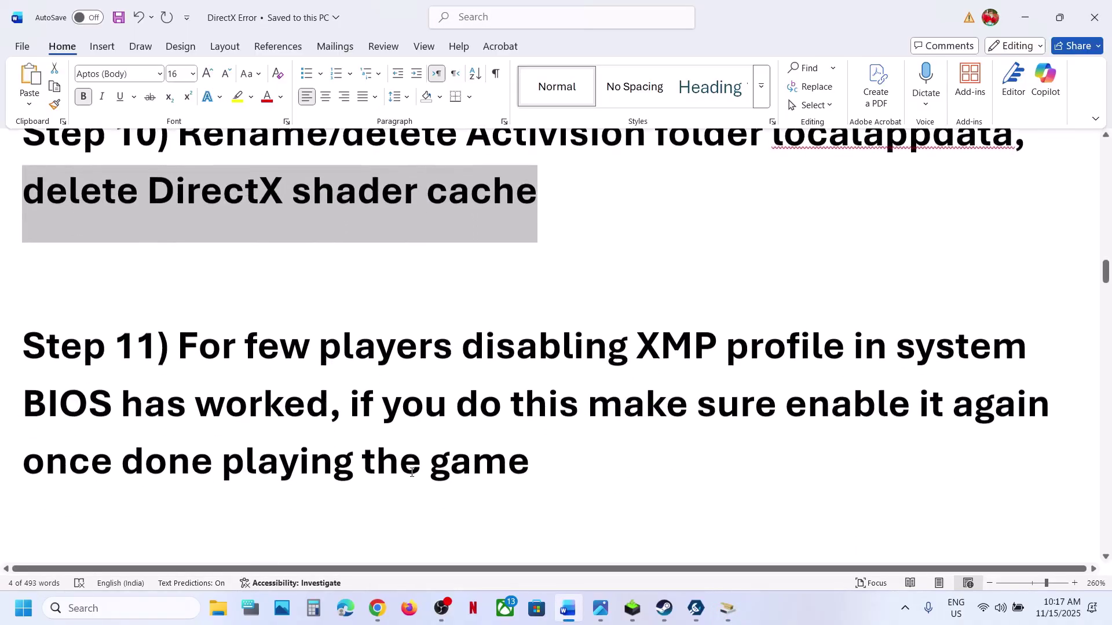
click(217, 348)
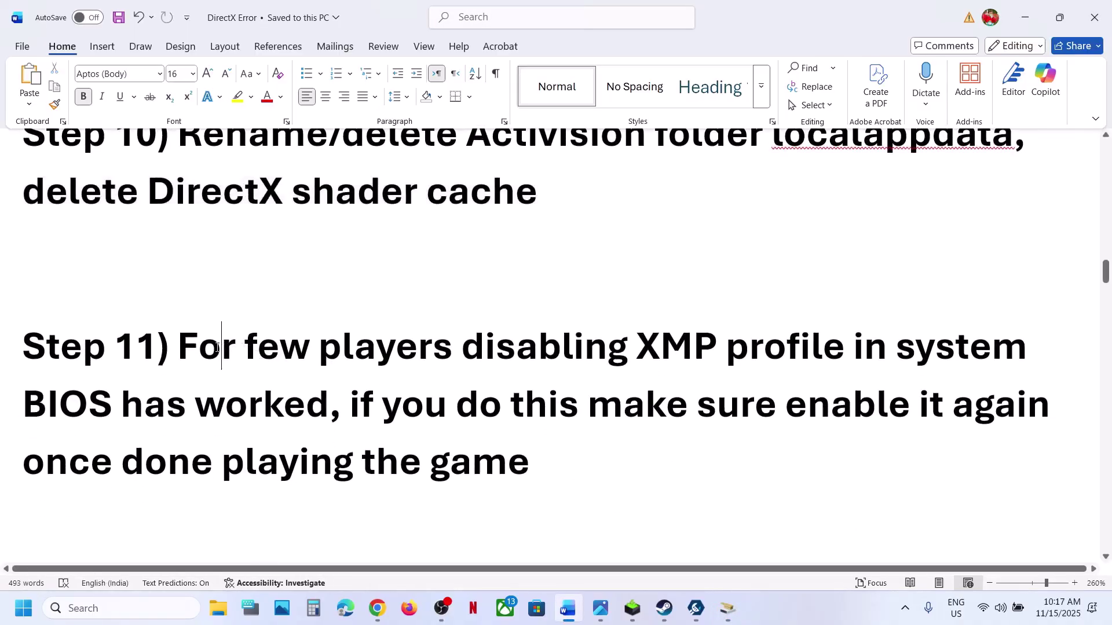
drag(198, 347, 765, 346)
drag(422, 385, 329, 417)
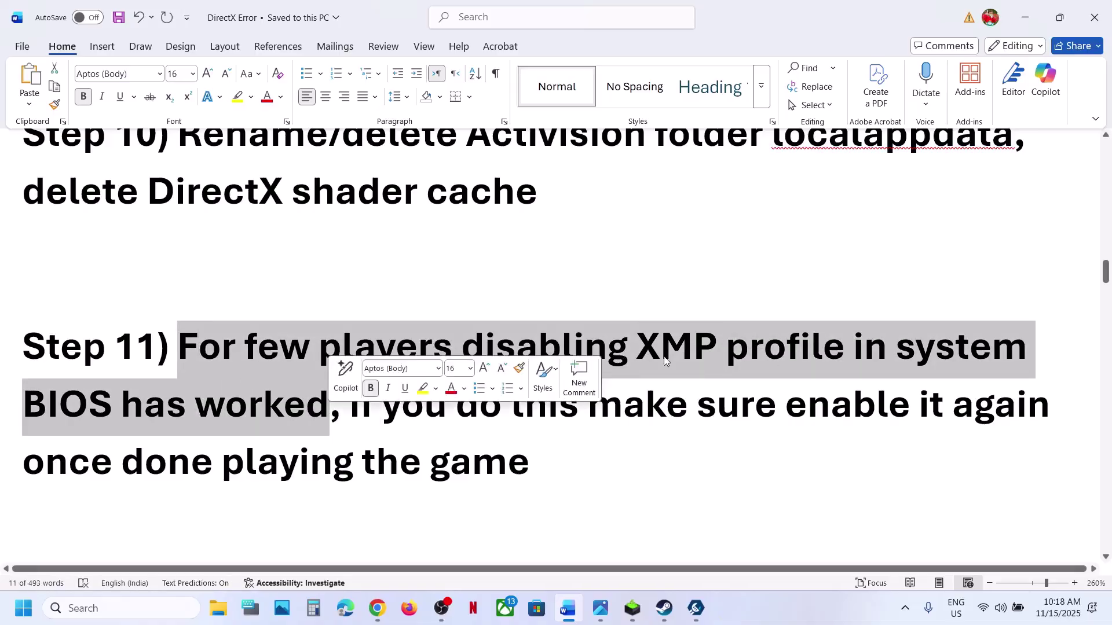
click(530, 455)
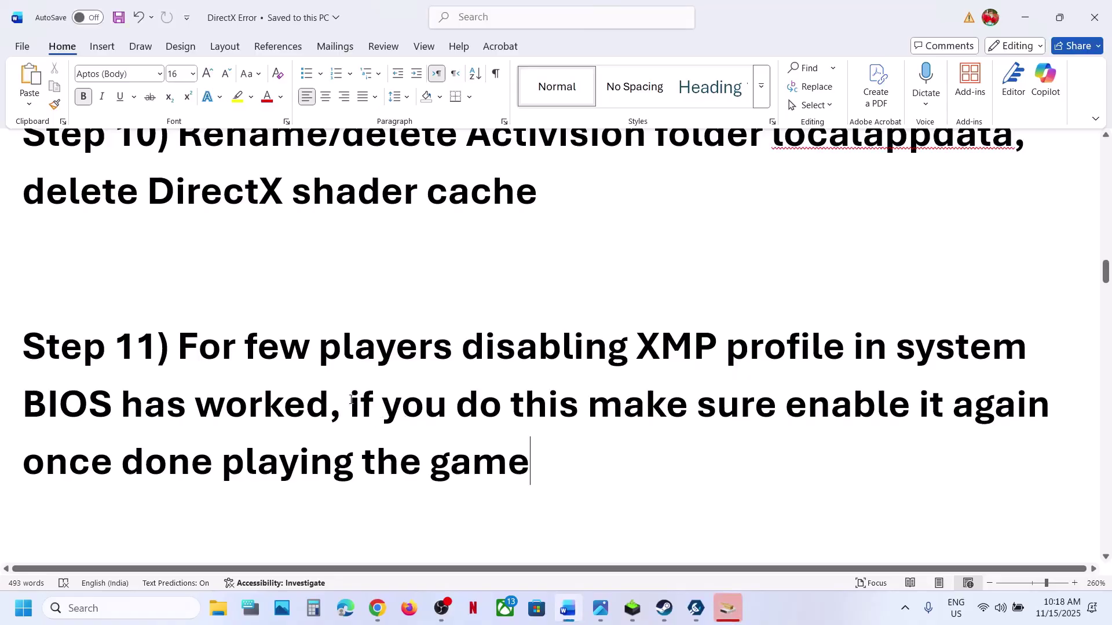
drag(352, 400, 528, 462)
click(489, 461)
Go to Step 12 in the document, and open Power Options under Hardware and Sound in Control Panel
scroll(489, 461, down, 7)
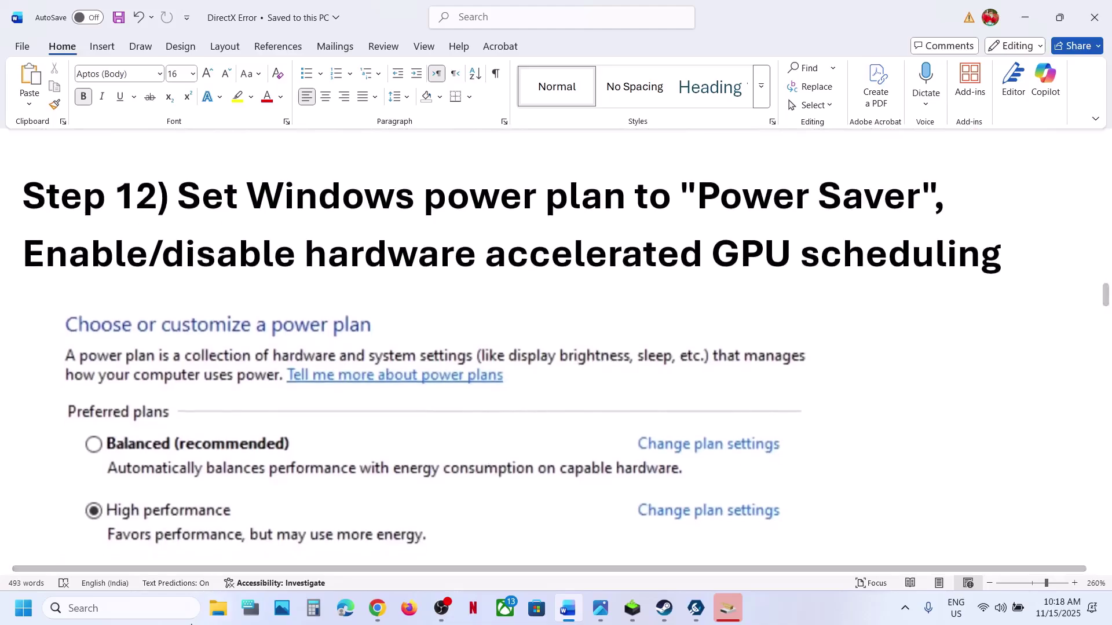
click(149, 610)
text(control)
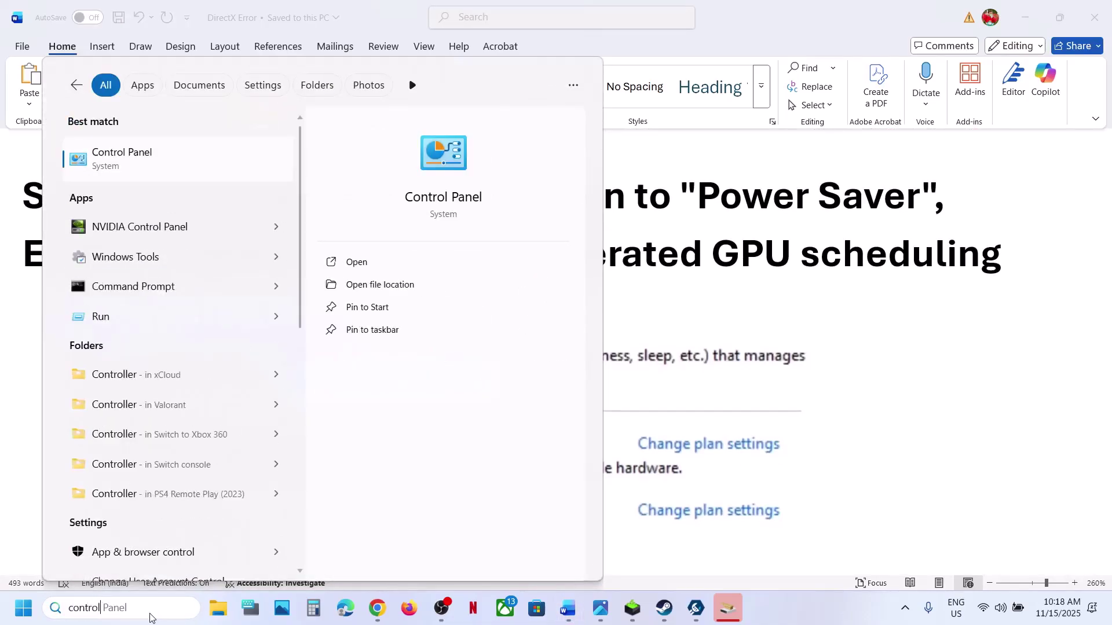
key(Return)
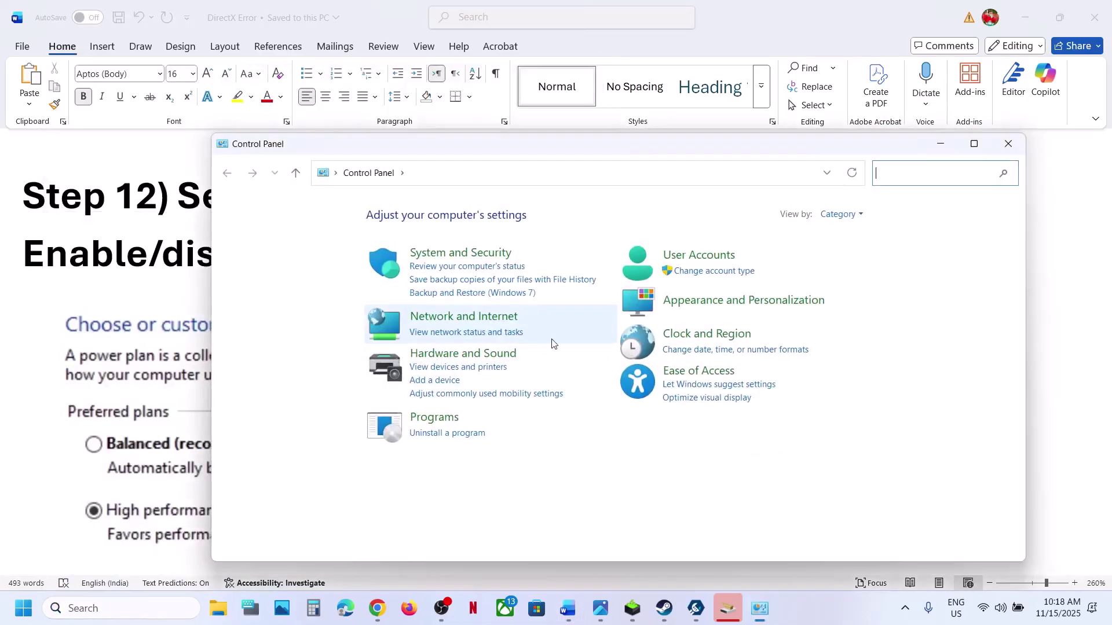
click(464, 354)
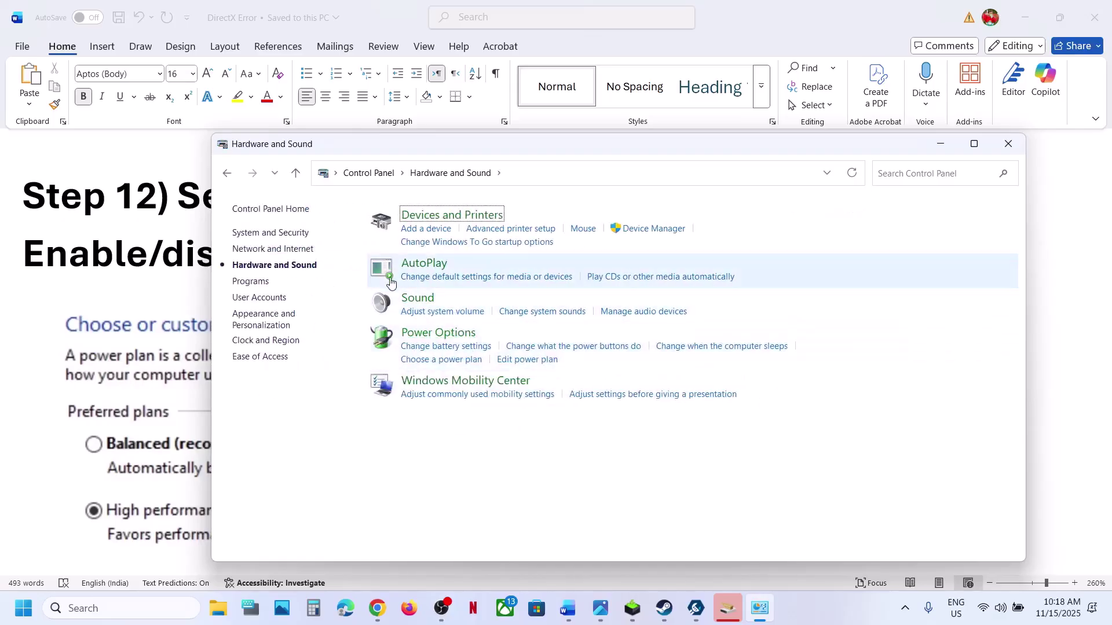
click(439, 333)
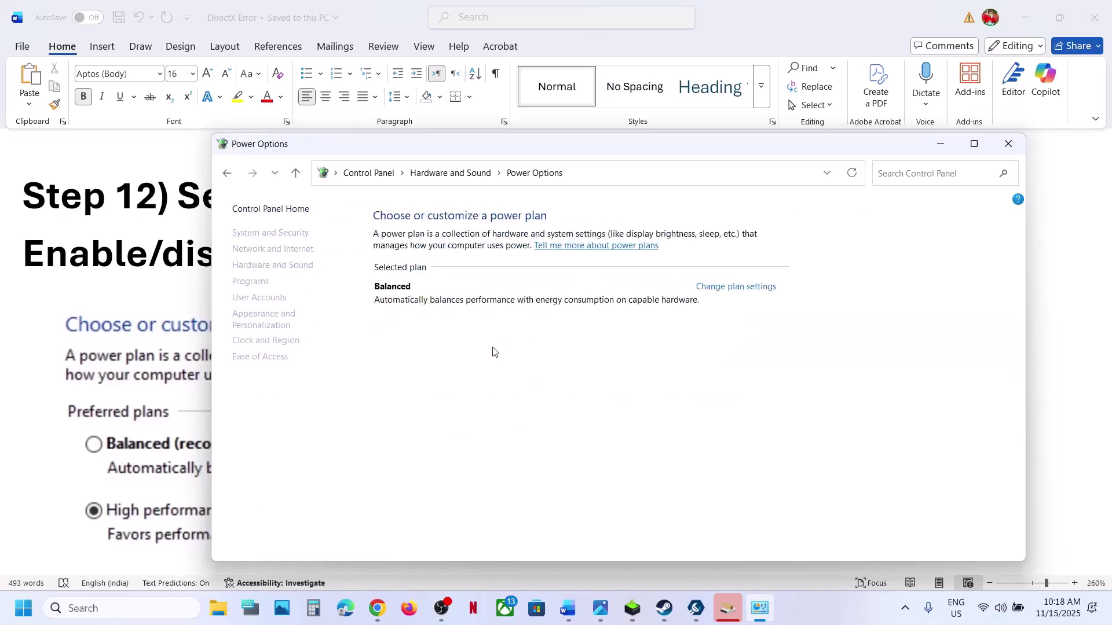
Close Power Options and examine the power plan choices in the document's Step 12 picture
click(1009, 143)
scroll(330, 428, down, 3)
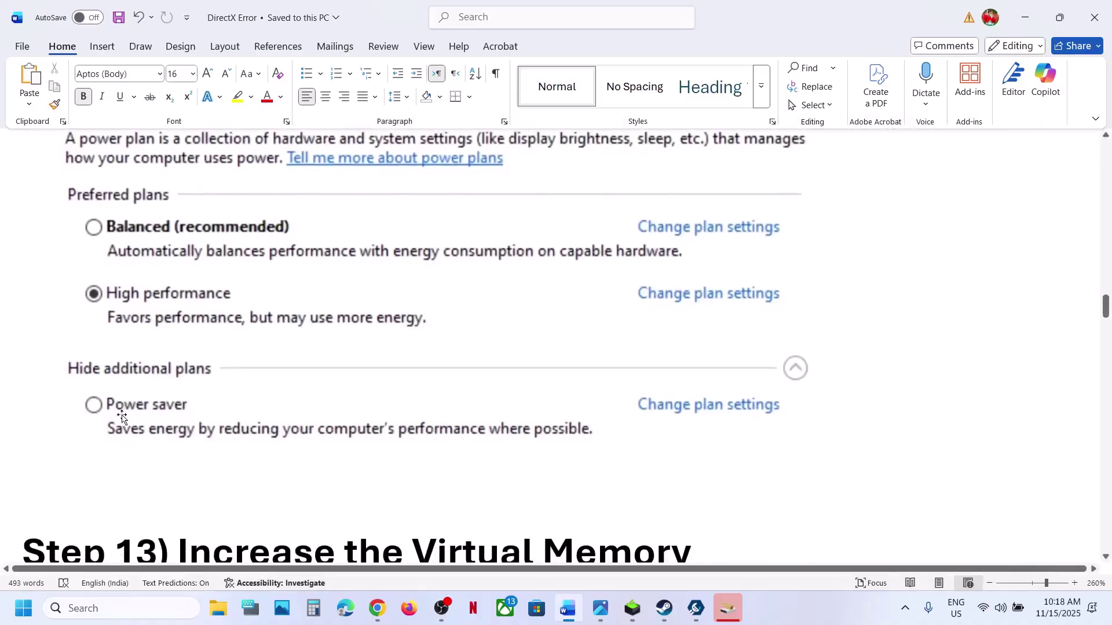
scroll(119, 422, up, 2)
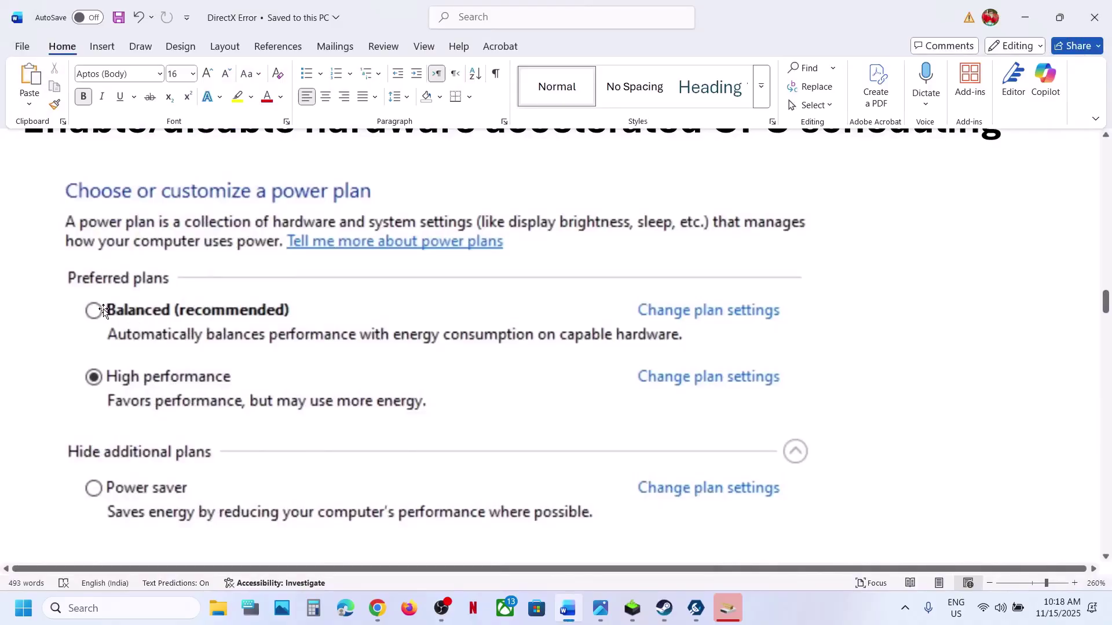
Review the Step 12 power plan picture in the document and highlight the line on hardware accelerated GPU scheduling
scroll(226, 441, down, 4)
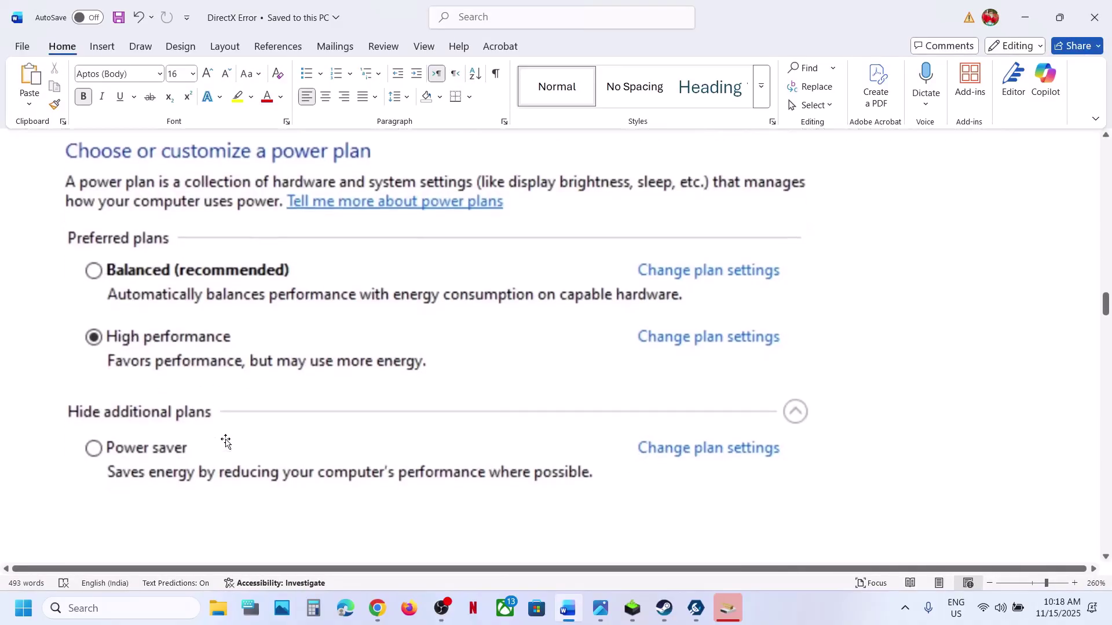
scroll(224, 442, up, 4)
scroll(513, 164, up, 3)
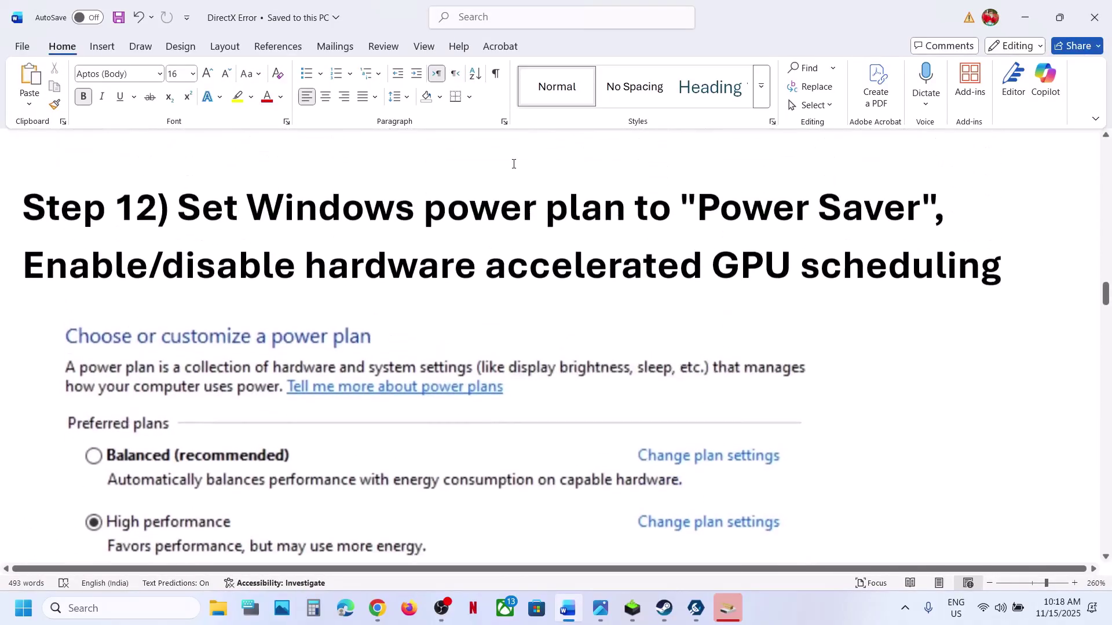
drag(58, 275, 863, 287)
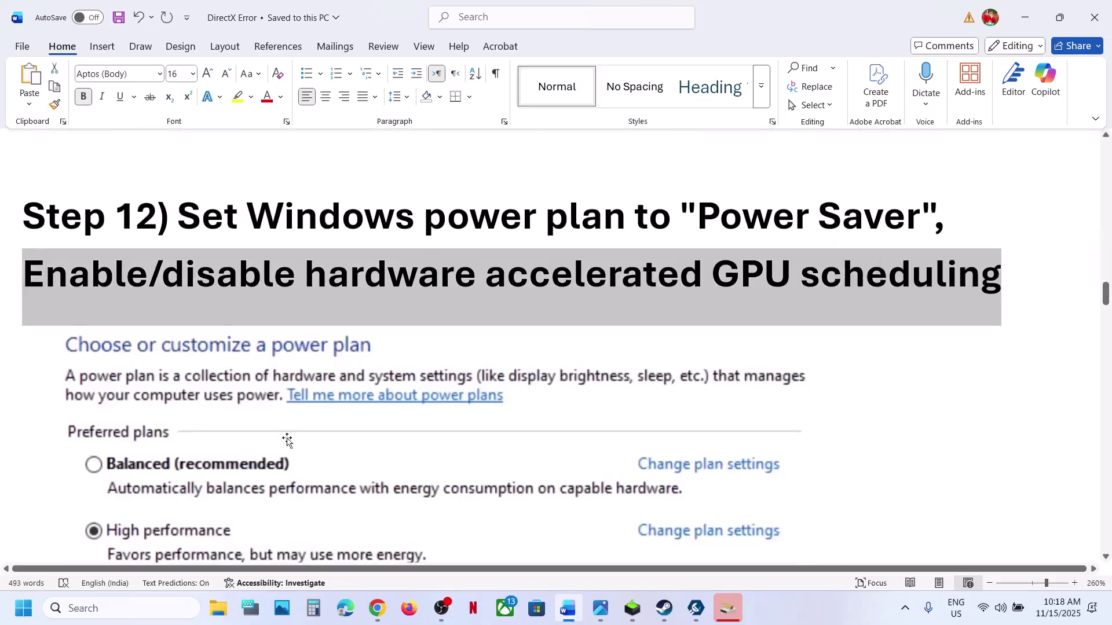
Search Windows for Graphics settings, open them, and expand the advanced graphics settings
click(126, 608)
text(gra)
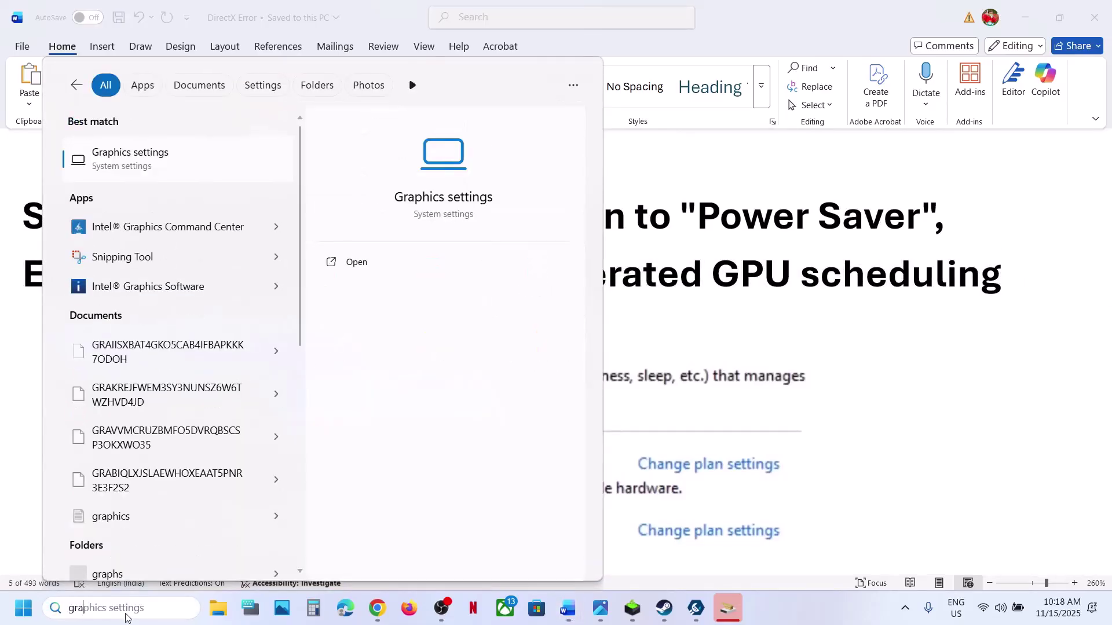
key(Return)
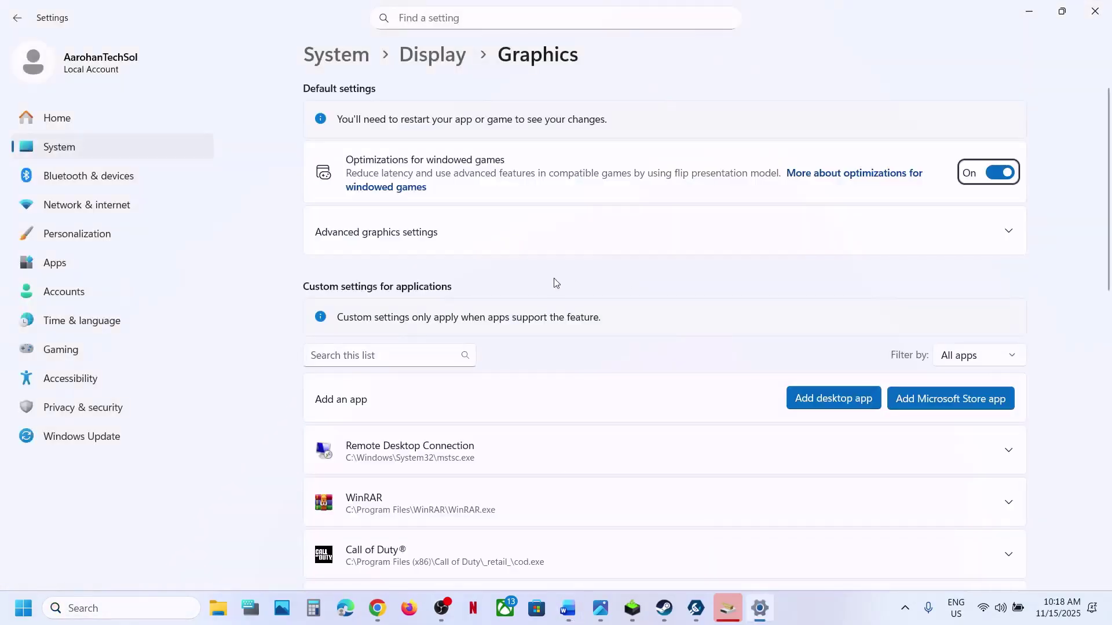
click(418, 233)
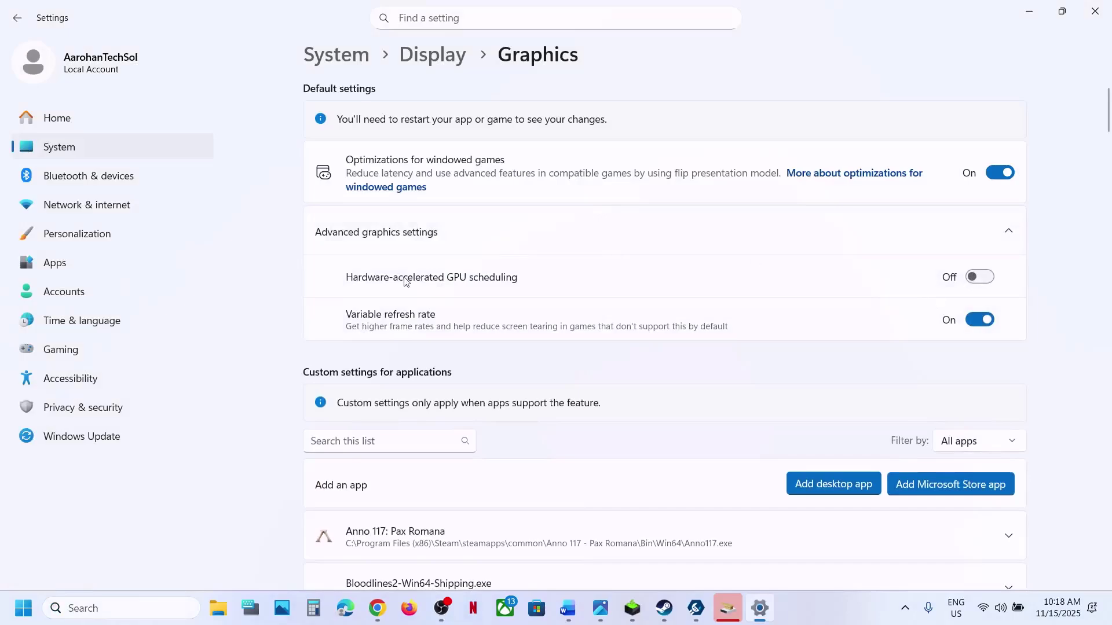
Turn on hardware-accelerated GPU scheduling, briefly bring up Call of Duty in Steam, and turn the scheduling off again
click(985, 276)
click(665, 610)
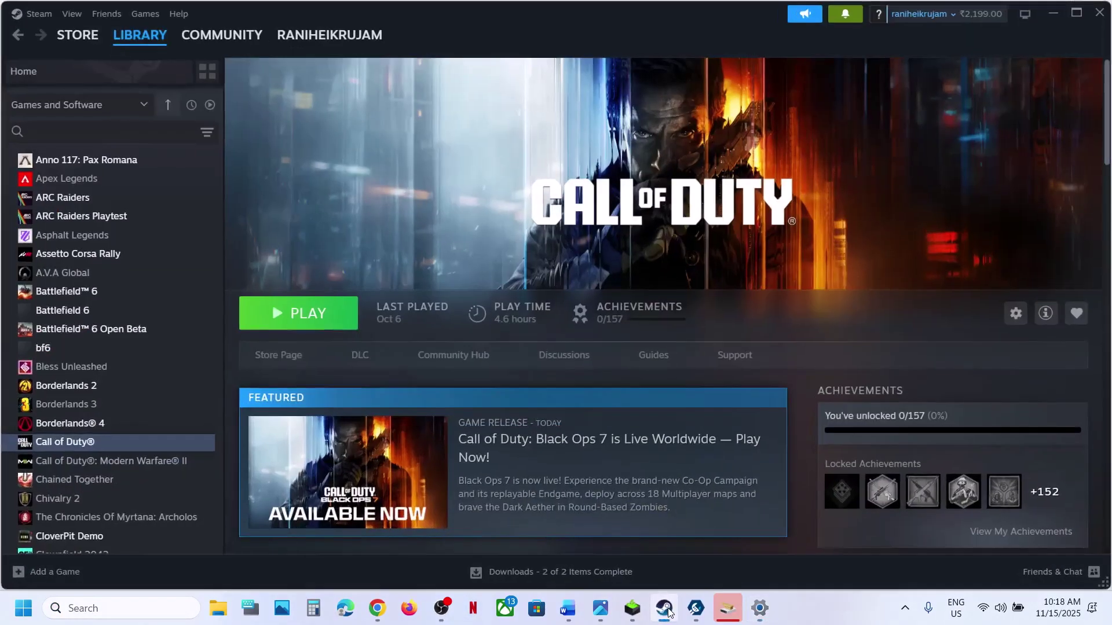
click(666, 610)
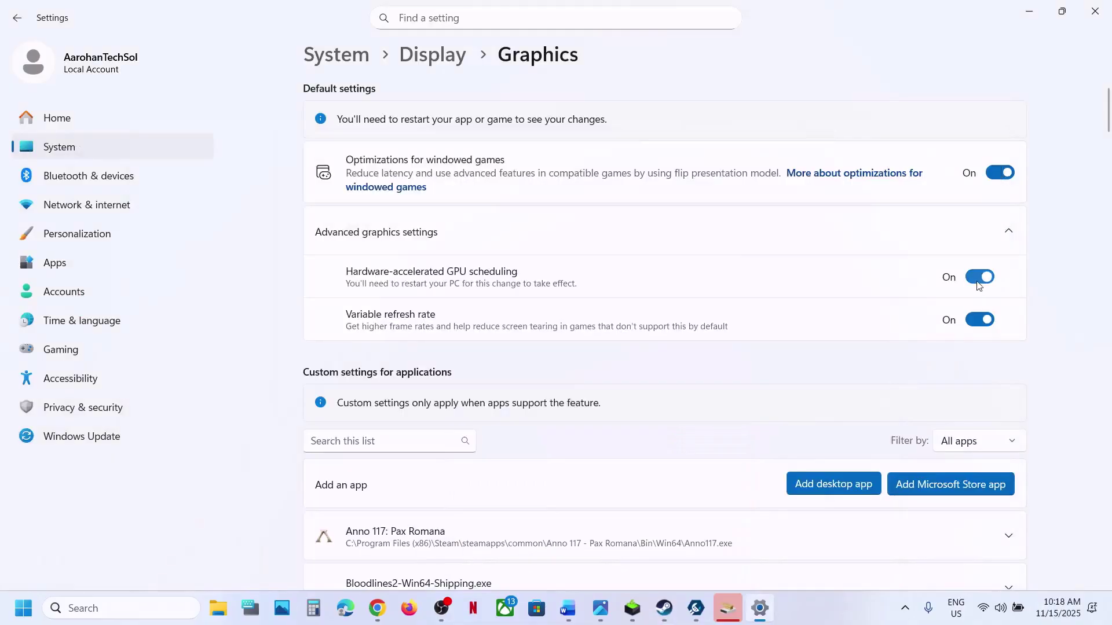
click(978, 279)
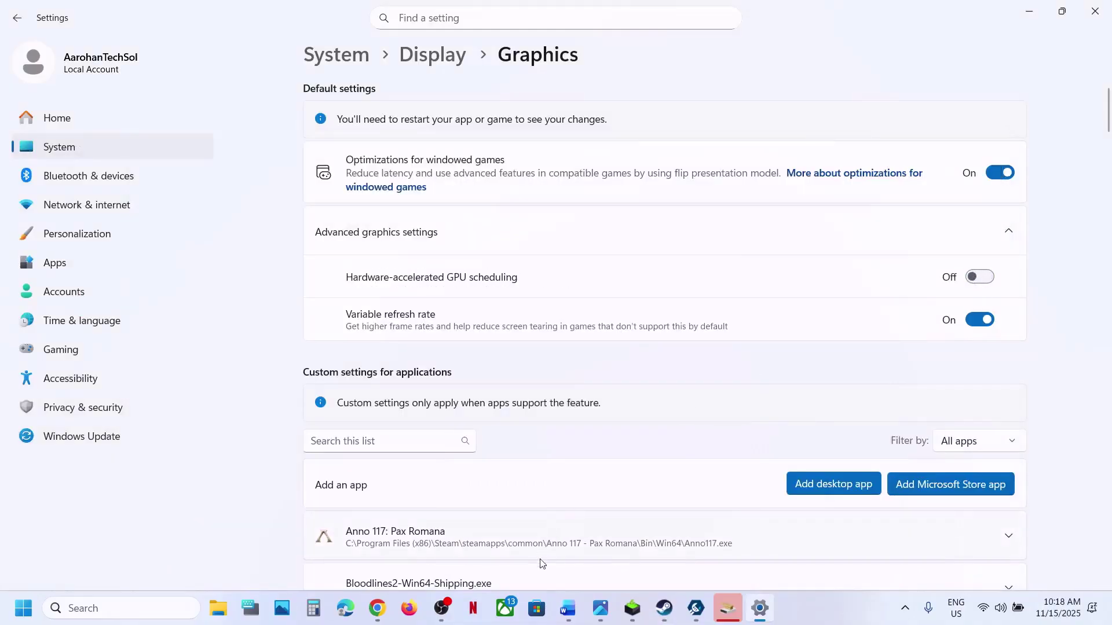
Copy "View Advanced system settings" from the Word document's virtual memory section and use it in Windows search to open System Properties
click(567, 608)
scroll(421, 392, down, 10)
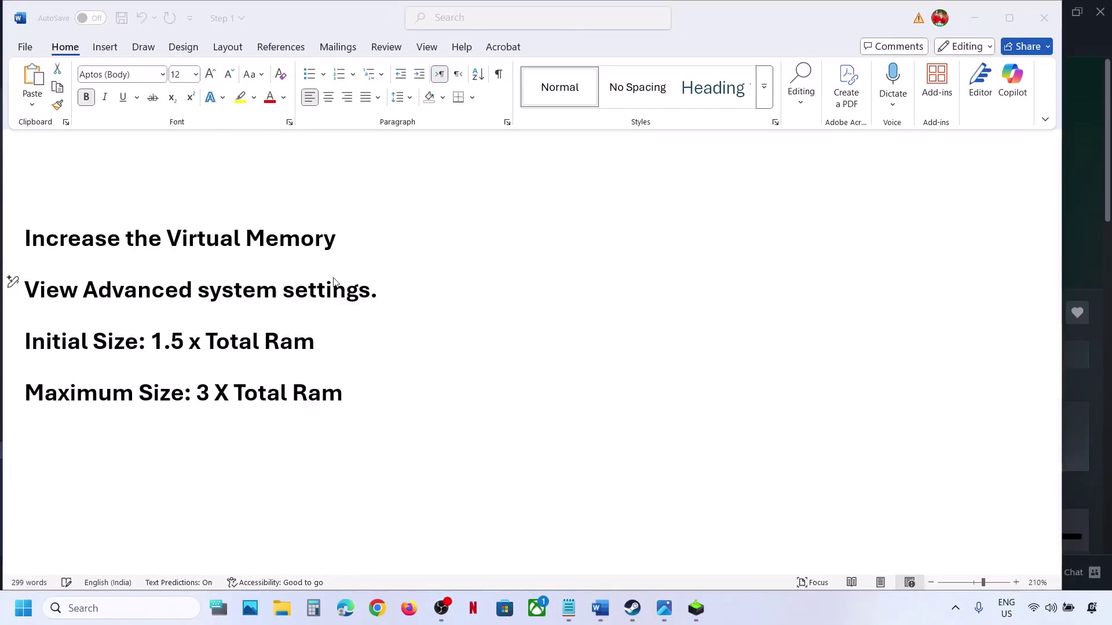
triple_click(374, 284)
right_click(207, 303)
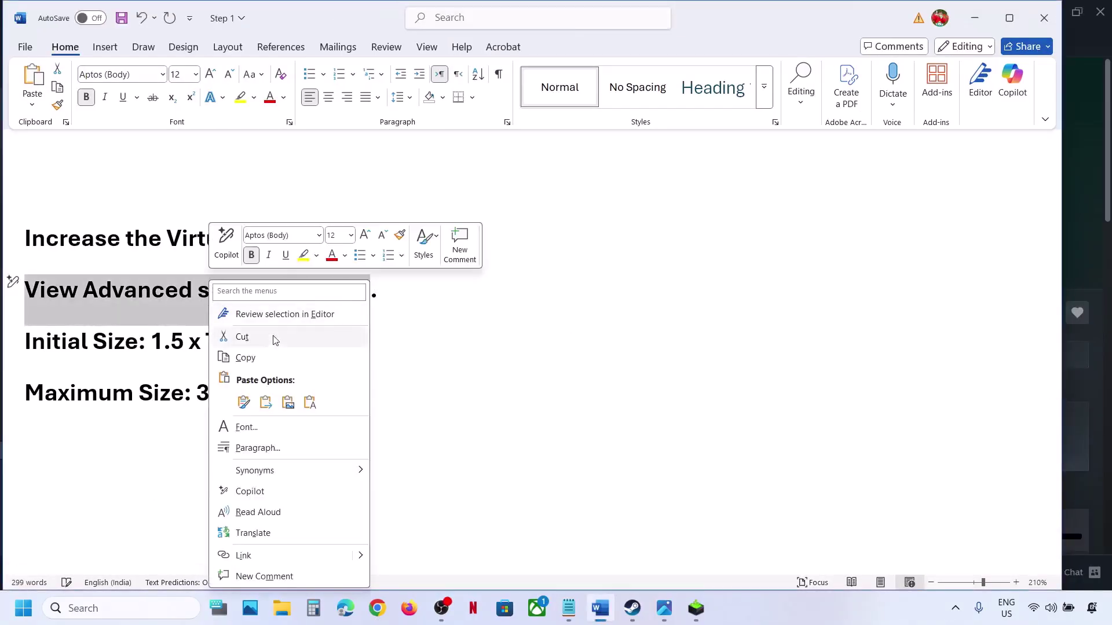
click(249, 356)
click(115, 608)
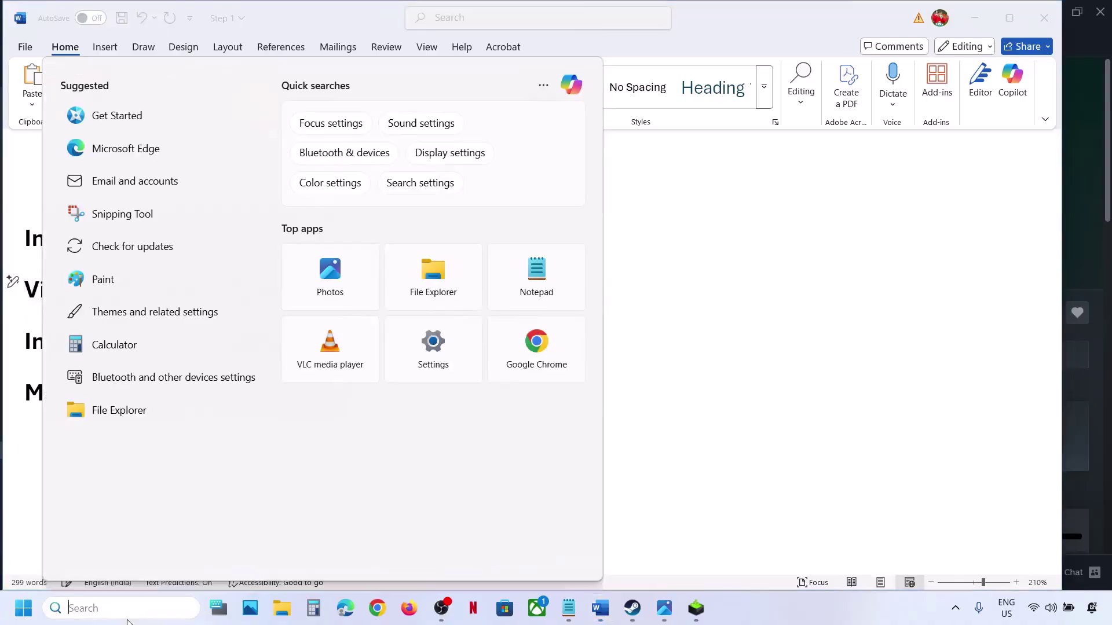
key(ctrl+v)
click(184, 169)
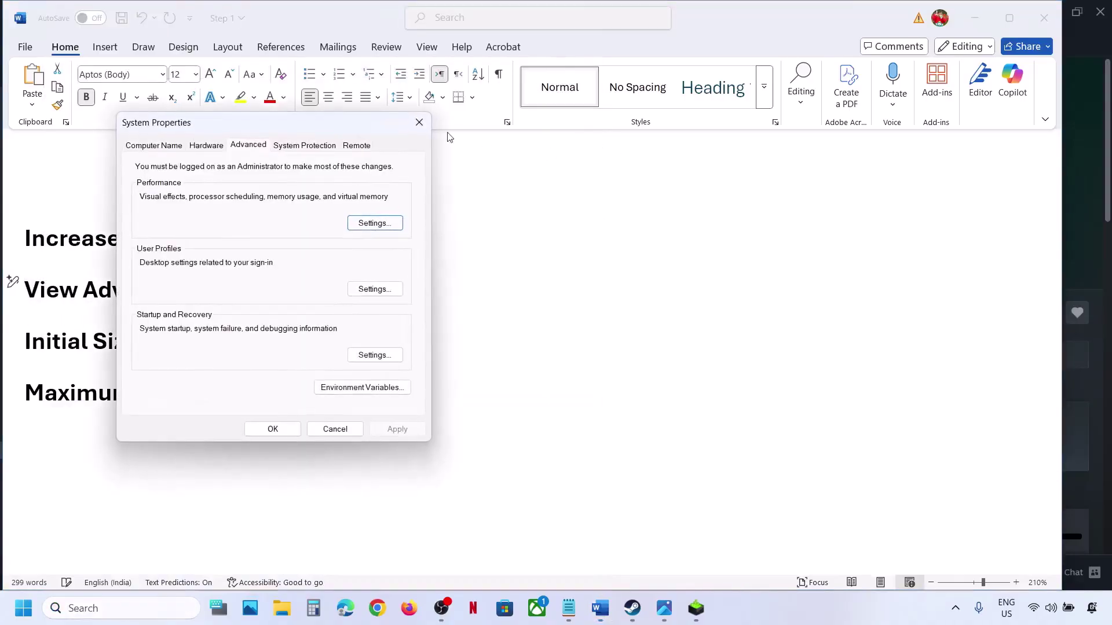
Open the Virtual Memory settings from the Performance options, disable automatic paging file management, and choose a custom size for drive C:
drag(322, 129, 907, 180)
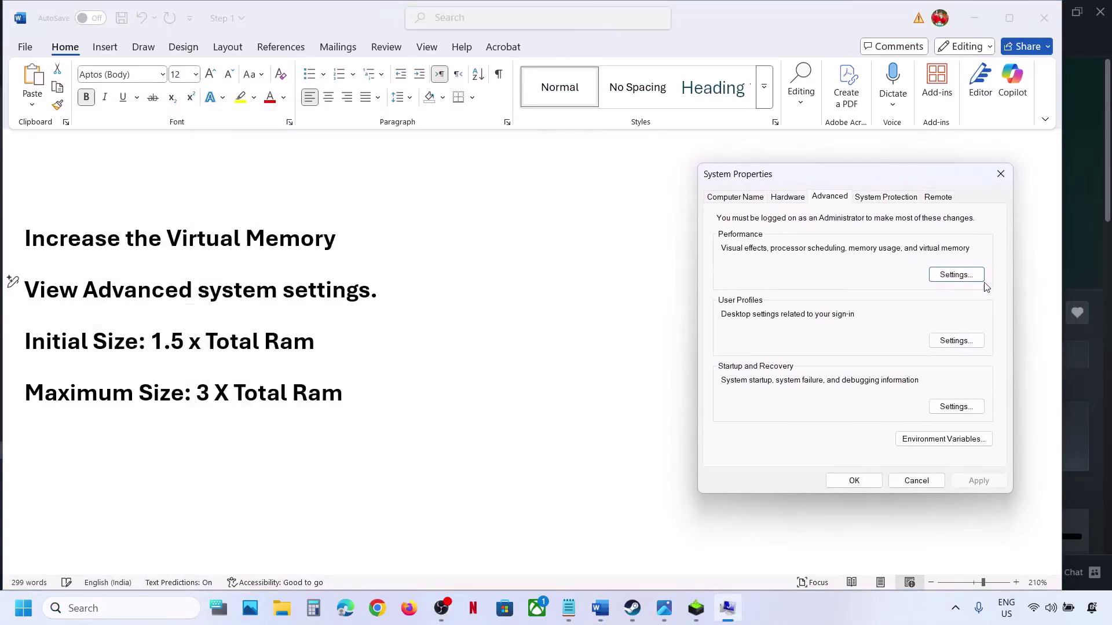
click(963, 276)
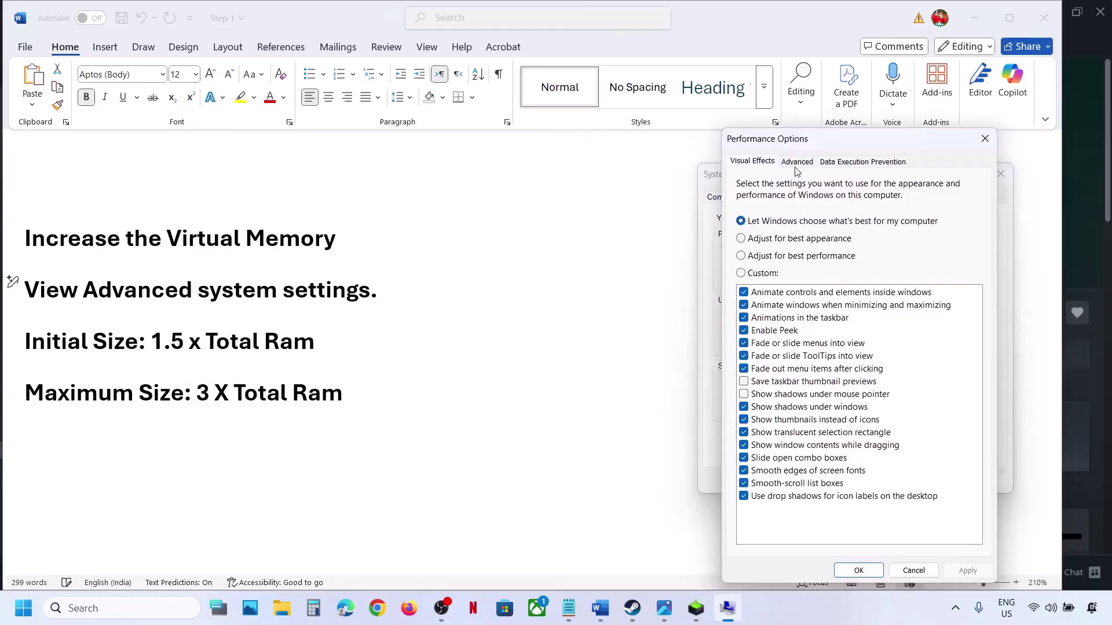
click(796, 162)
click(944, 359)
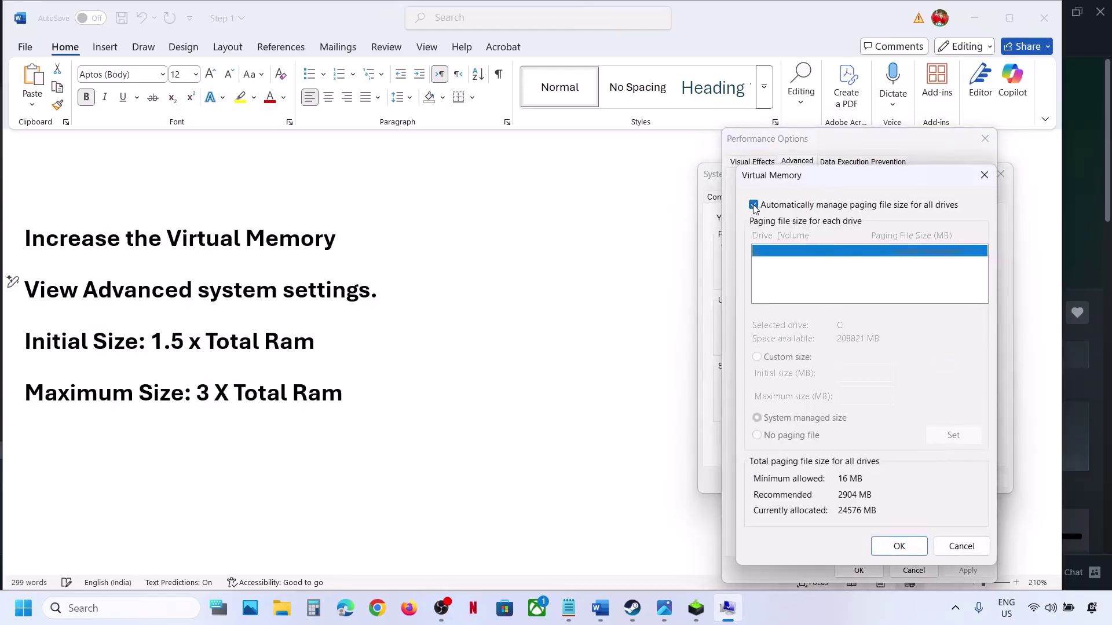
click(754, 205)
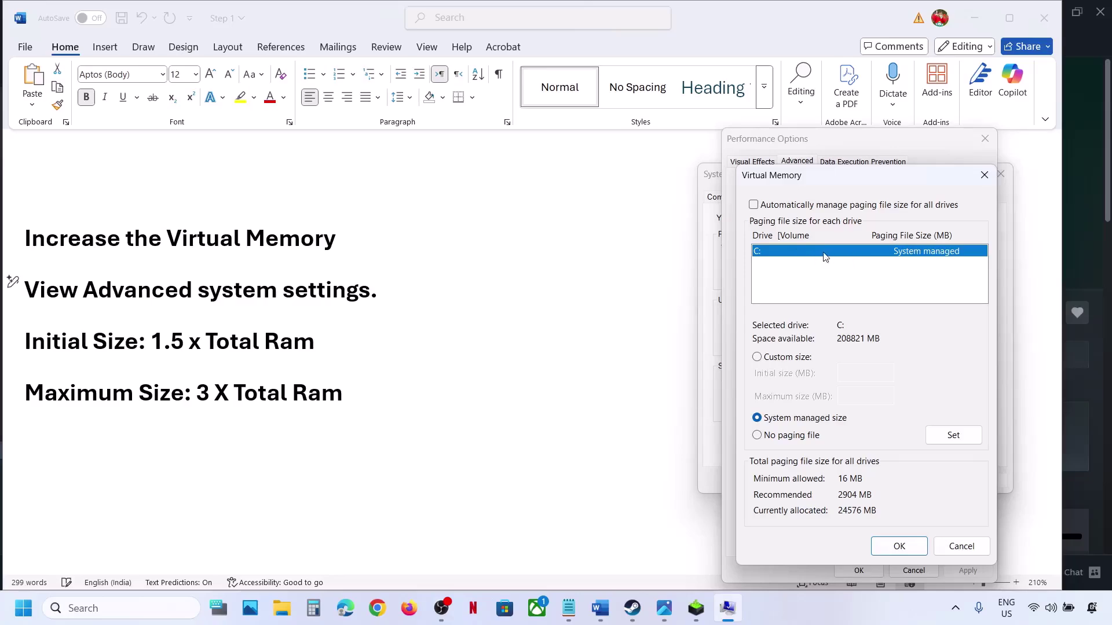
click(758, 357)
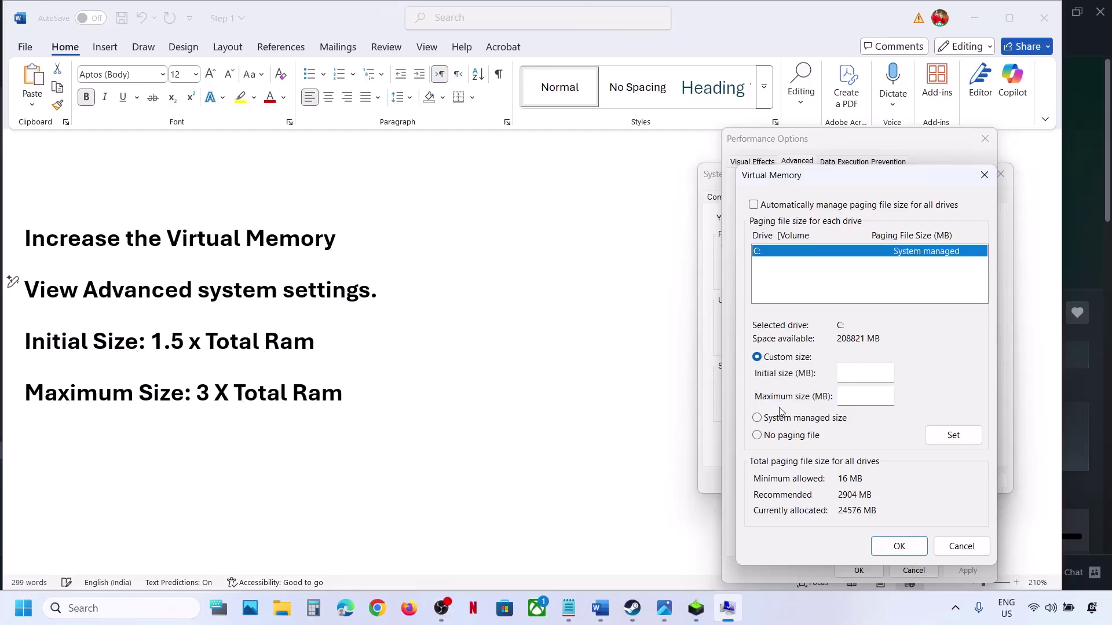
Check the installed RAM on the System About page of Windows Settings, highlight the amount, and close Settings
key(super+i)
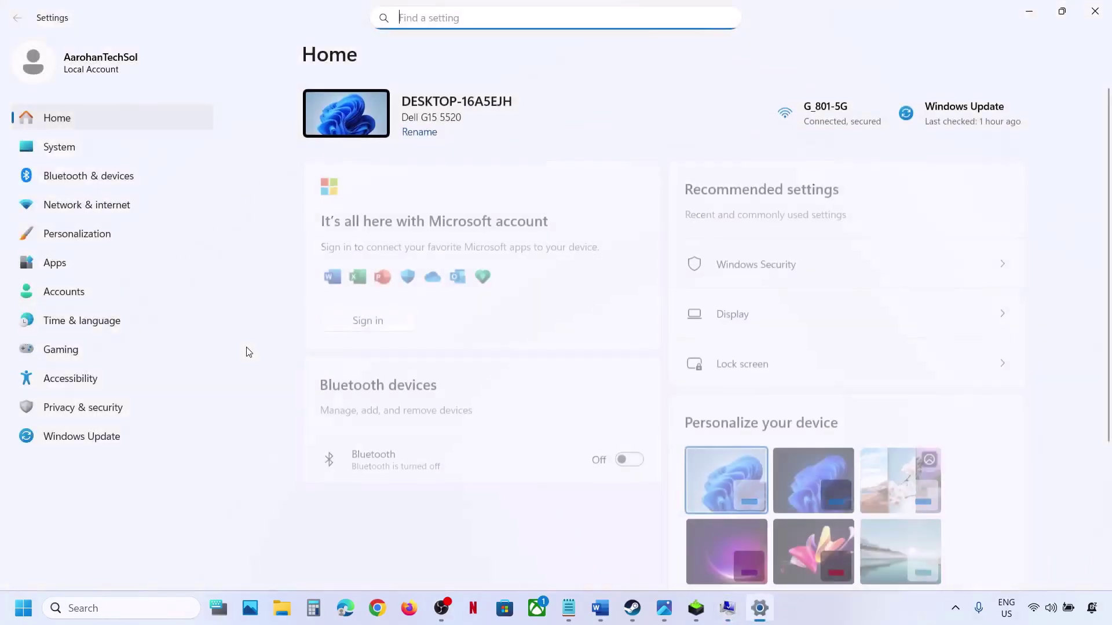
click(82, 155)
scroll(479, 471, down, 1)
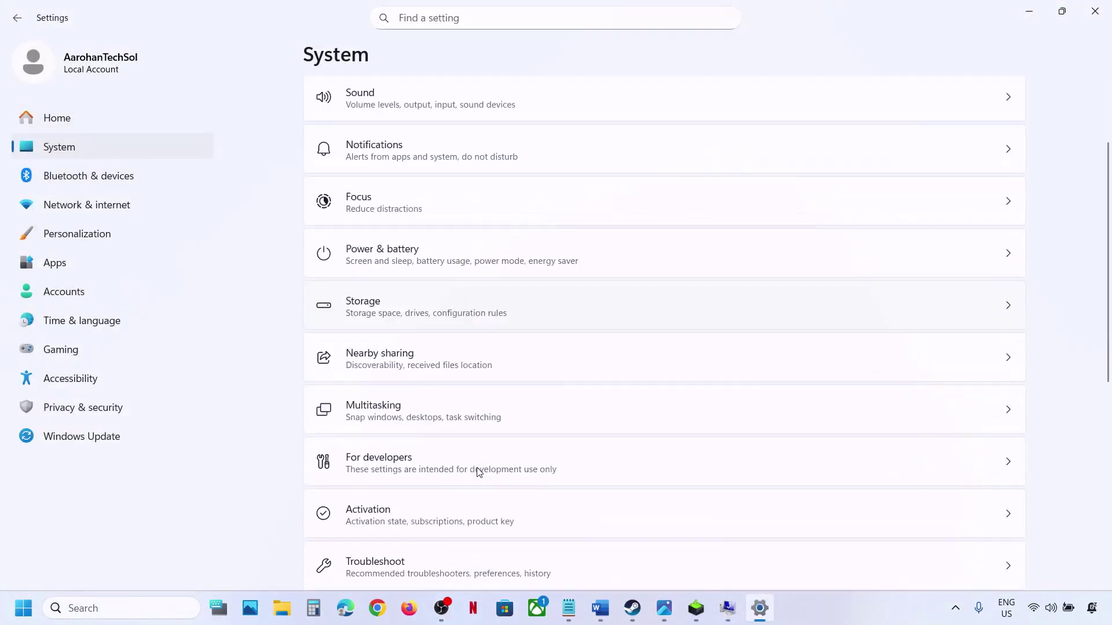
scroll(492, 546, down, 6)
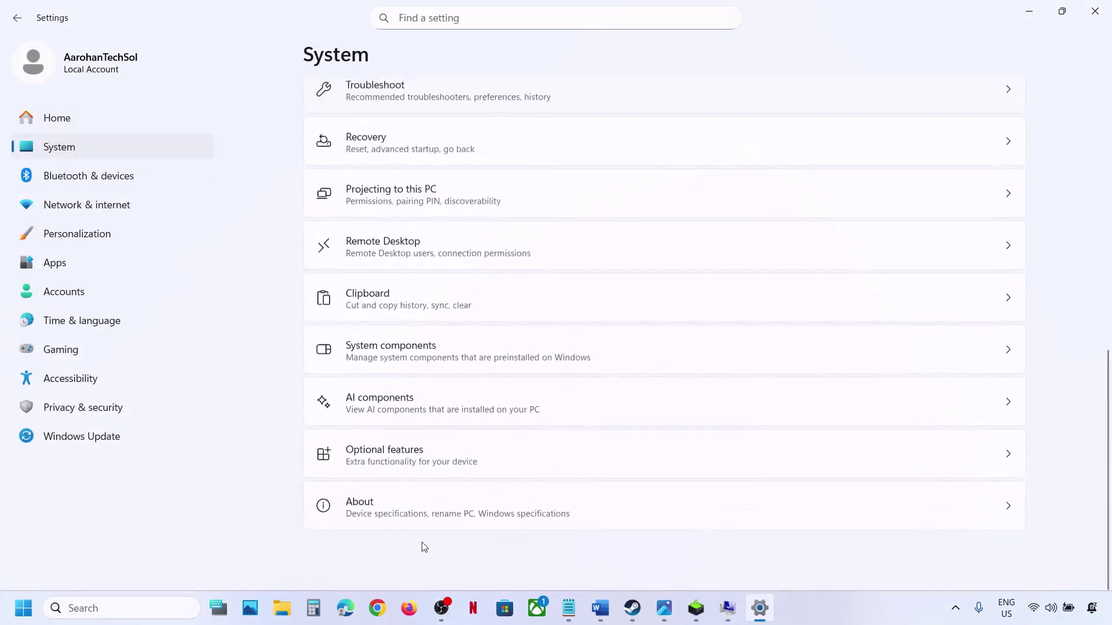
click(393, 509)
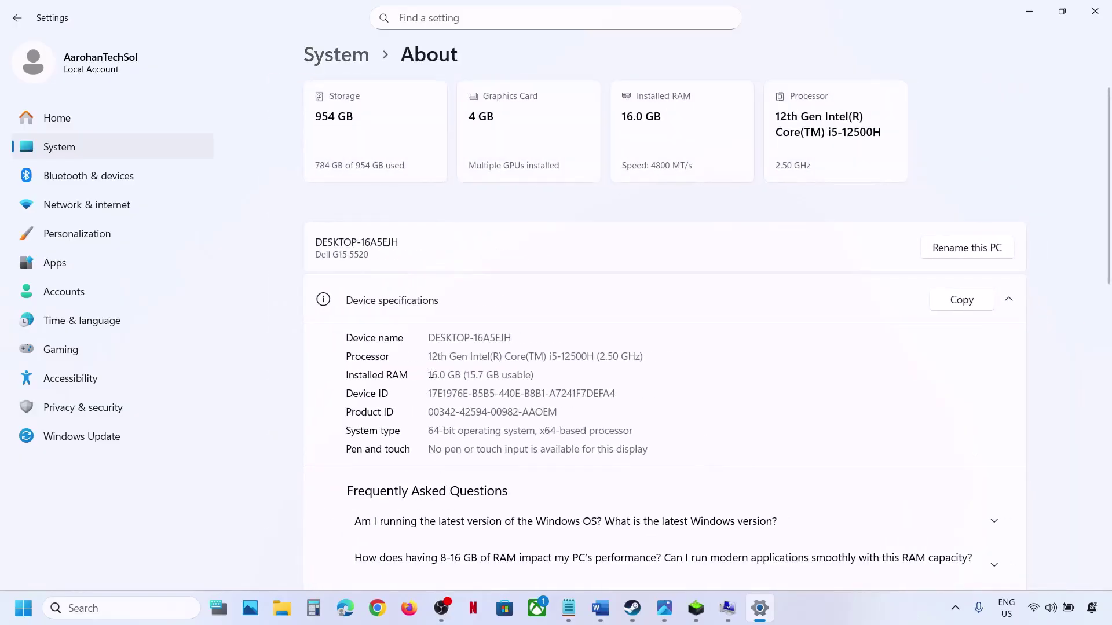
drag(428, 375, 461, 374)
click(1096, 16)
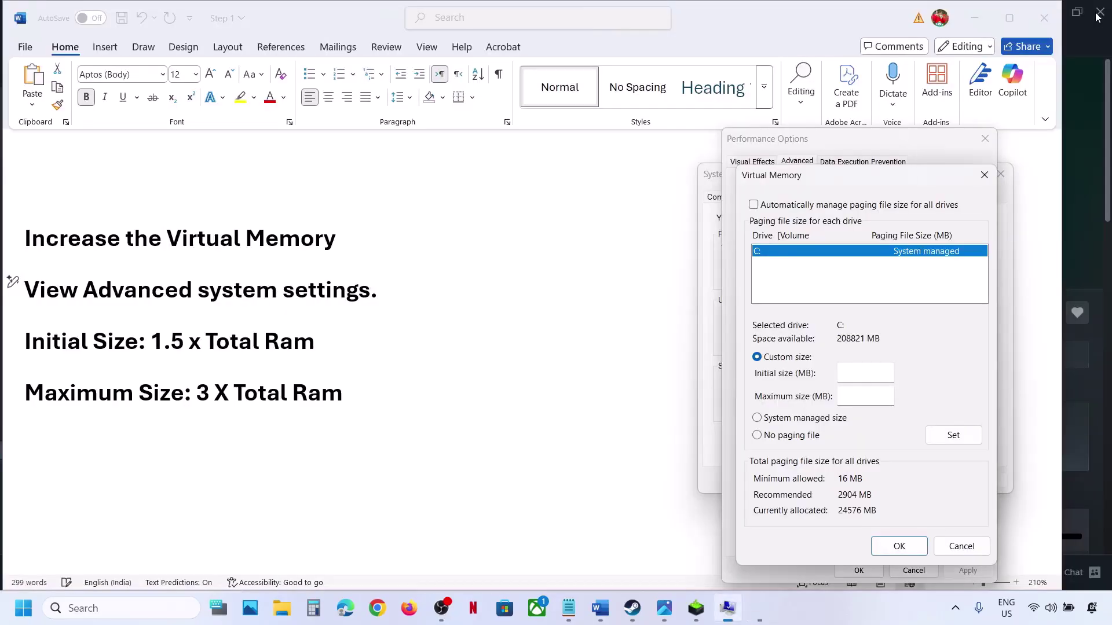
Calculate 16 × 1024 × 1.5 in Calculator and enter 24576 MB as the paging file's initial size
click(313, 608)
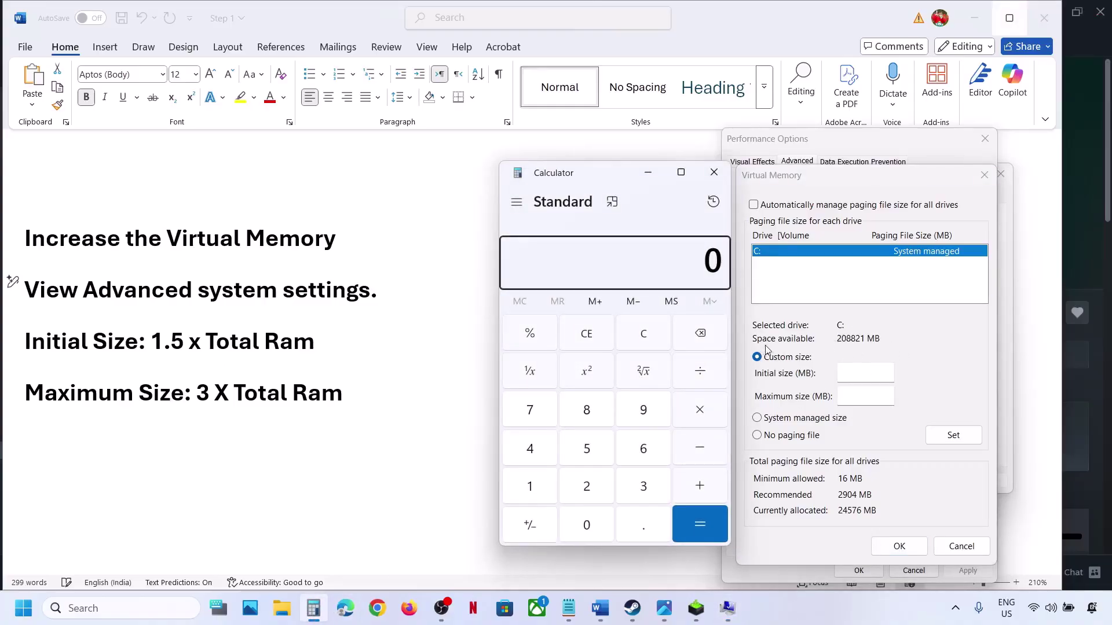
click(644, 339)
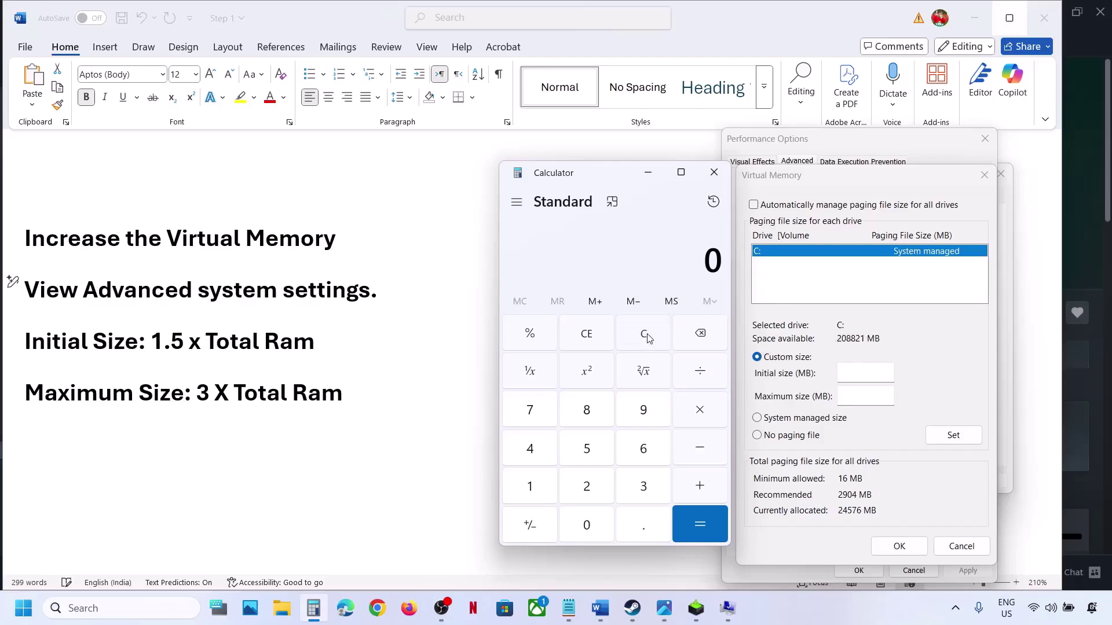
text(161024)
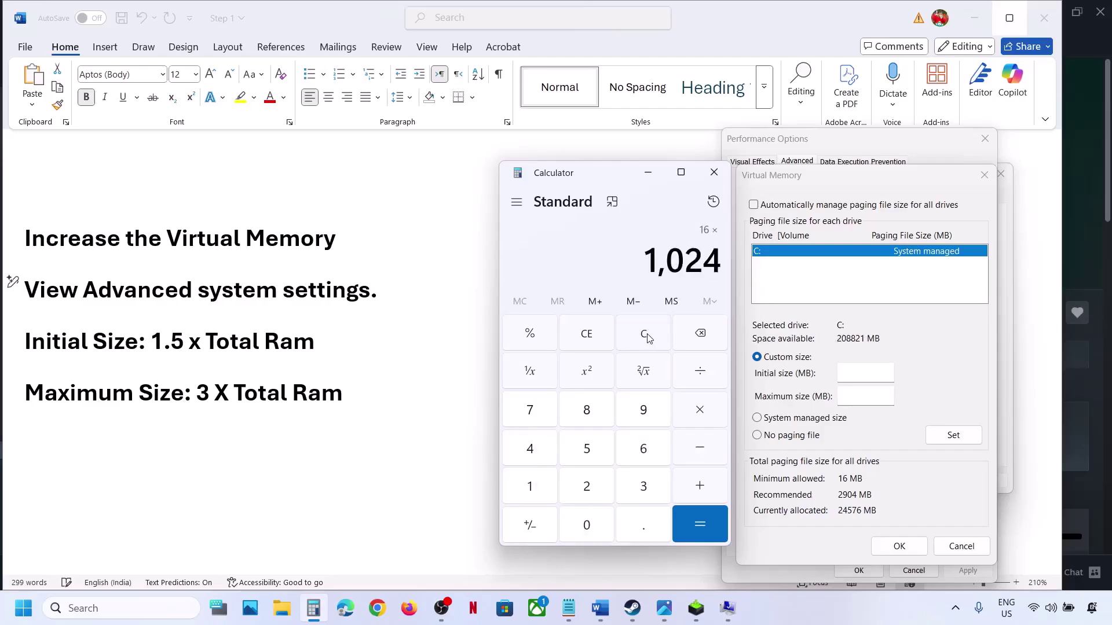
key(Return)
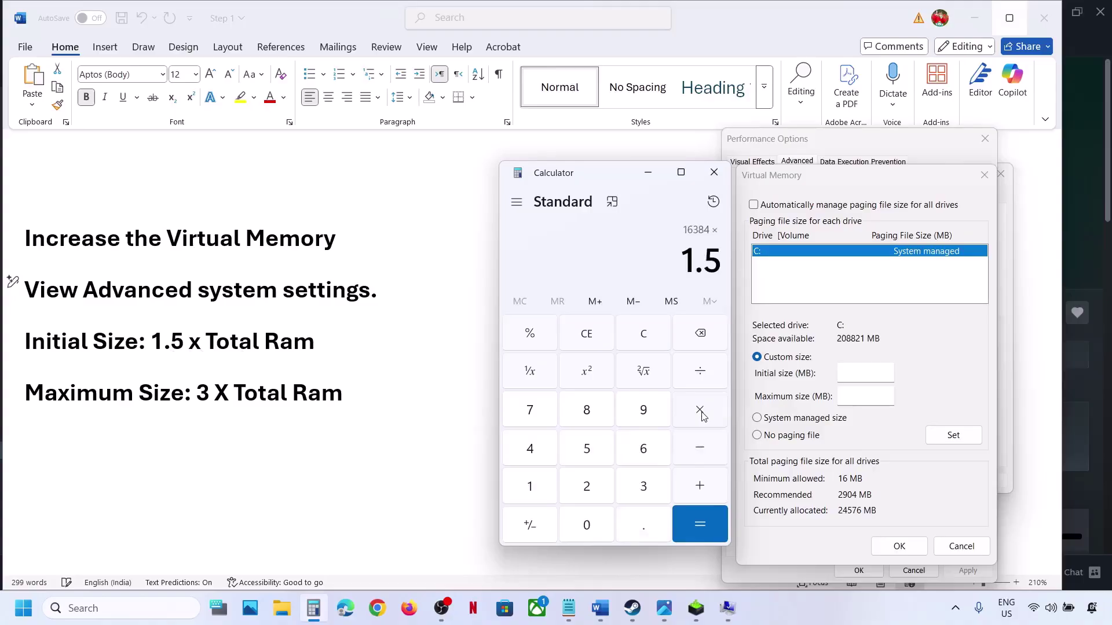
key(Return)
click(869, 375)
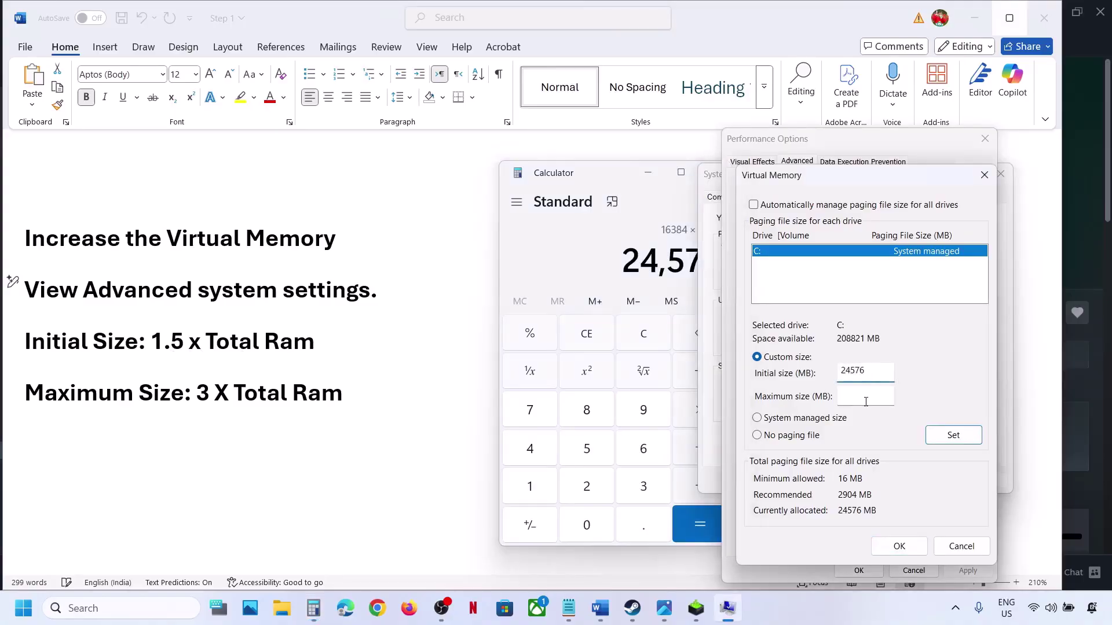
Calculate 16 × 1024 × 3 in Calculator and enter 49152 MB as the paging file's maximum size
click(644, 334)
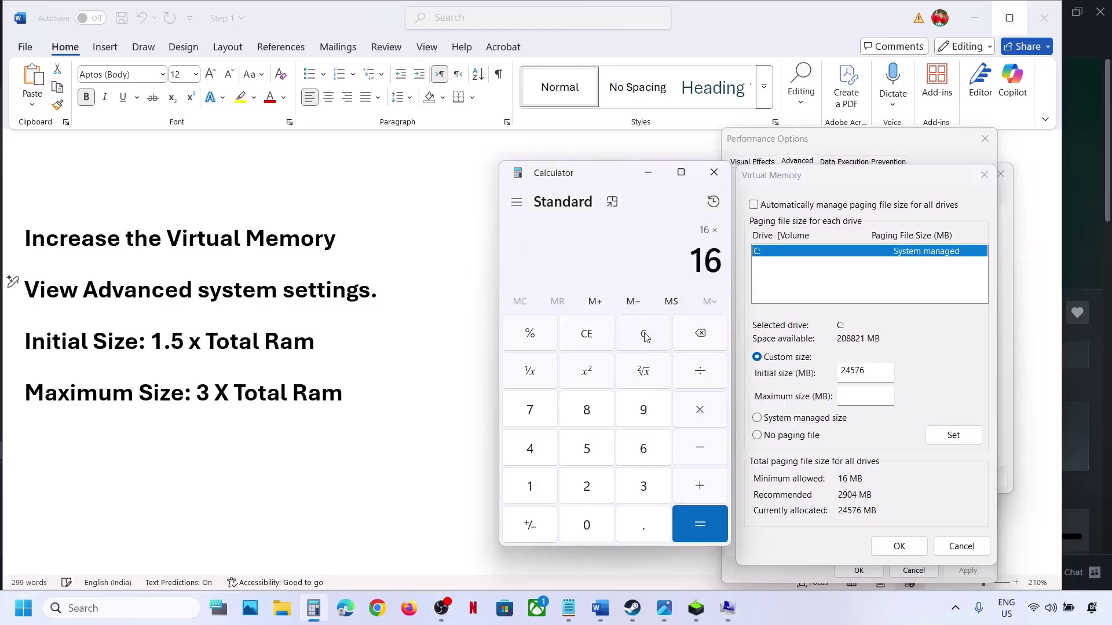
text(16*1024)
key(Return)
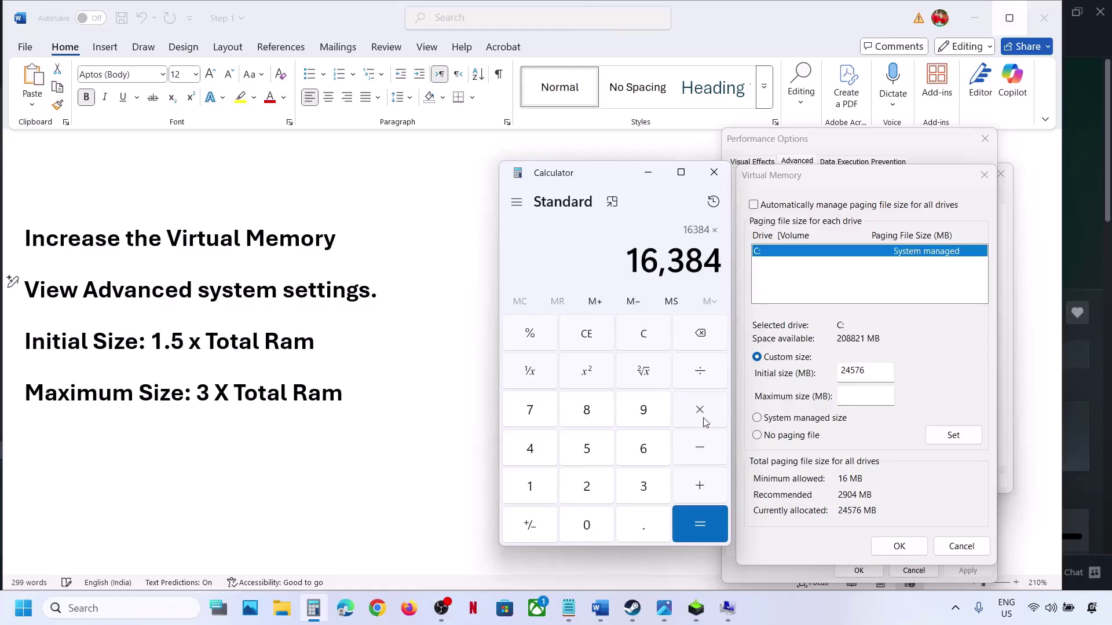
text(3)
key(Return)
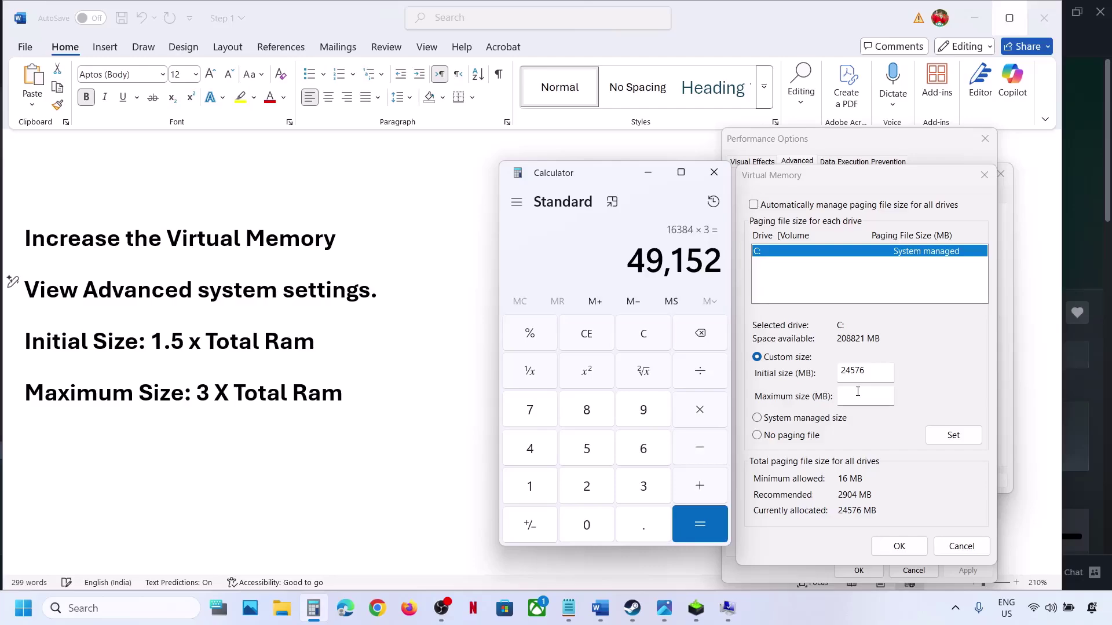
click(858, 392)
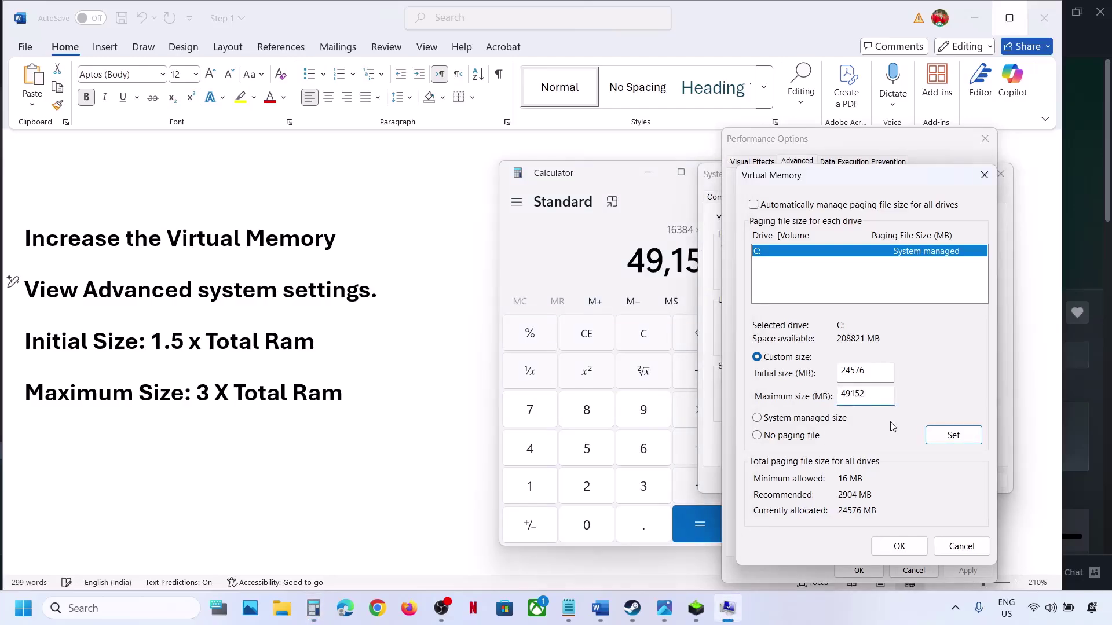
Apply the custom paging file size to drive C: and confirm the Virtual Memory and Performance Options dialogs
click(954, 438)
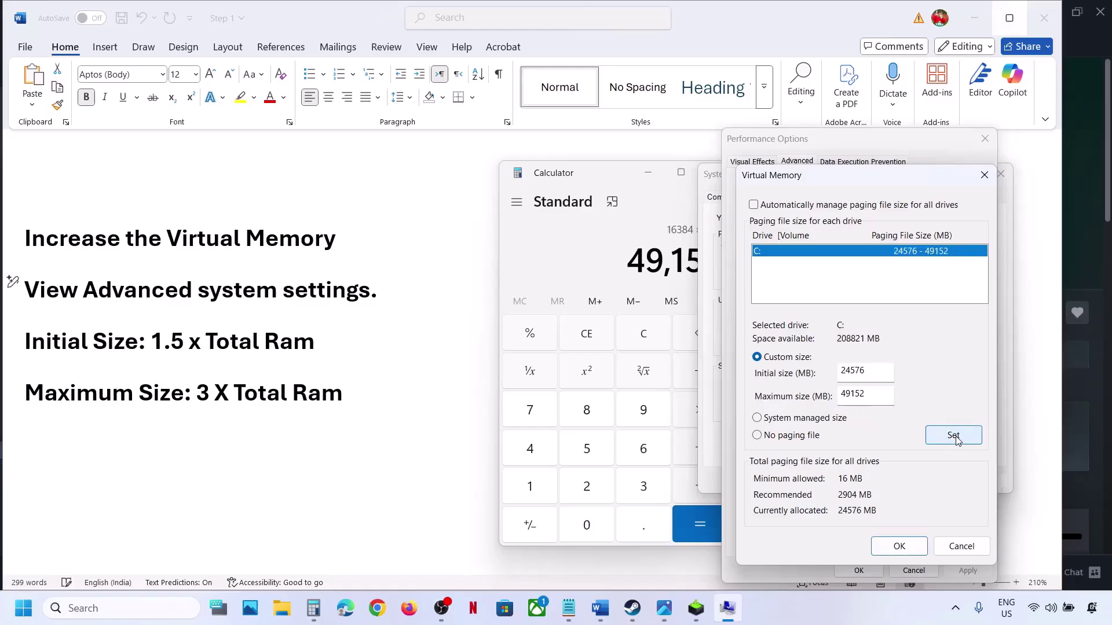
click(904, 546)
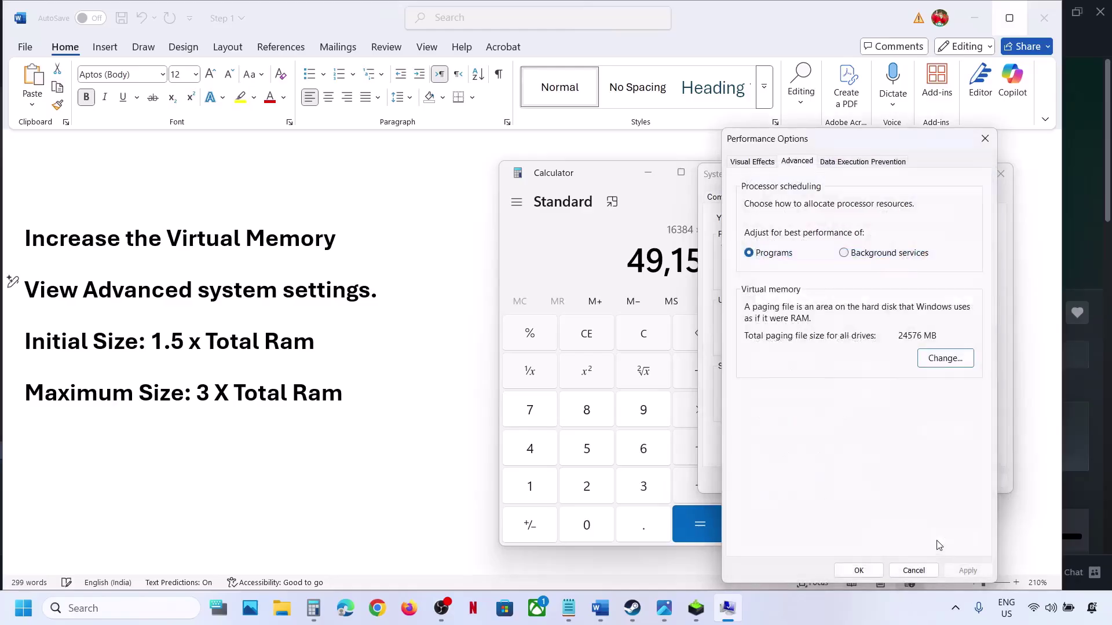
click(858, 571)
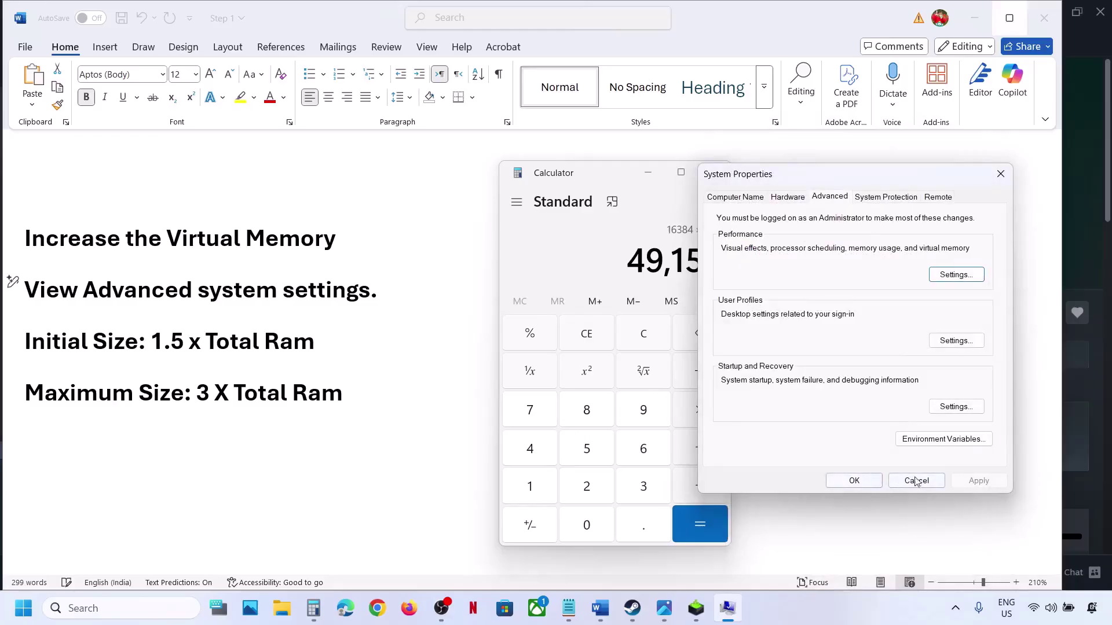
Confirm System Properties, search Windows for View Advanced system settings, and reopen the Virtual Memory dialog
click(863, 485)
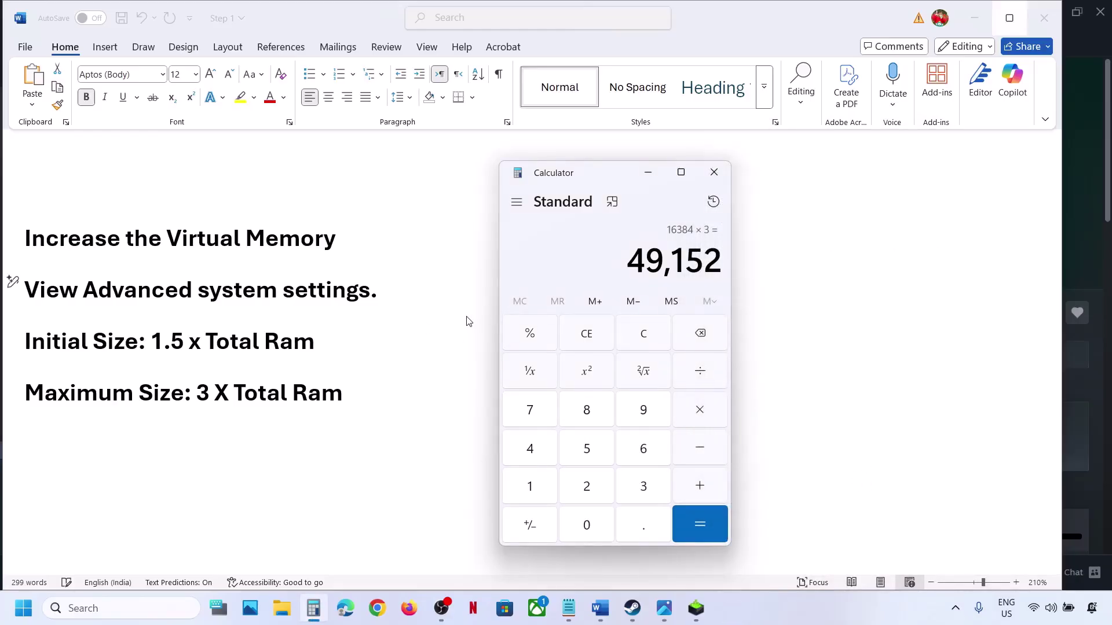
click(370, 290)
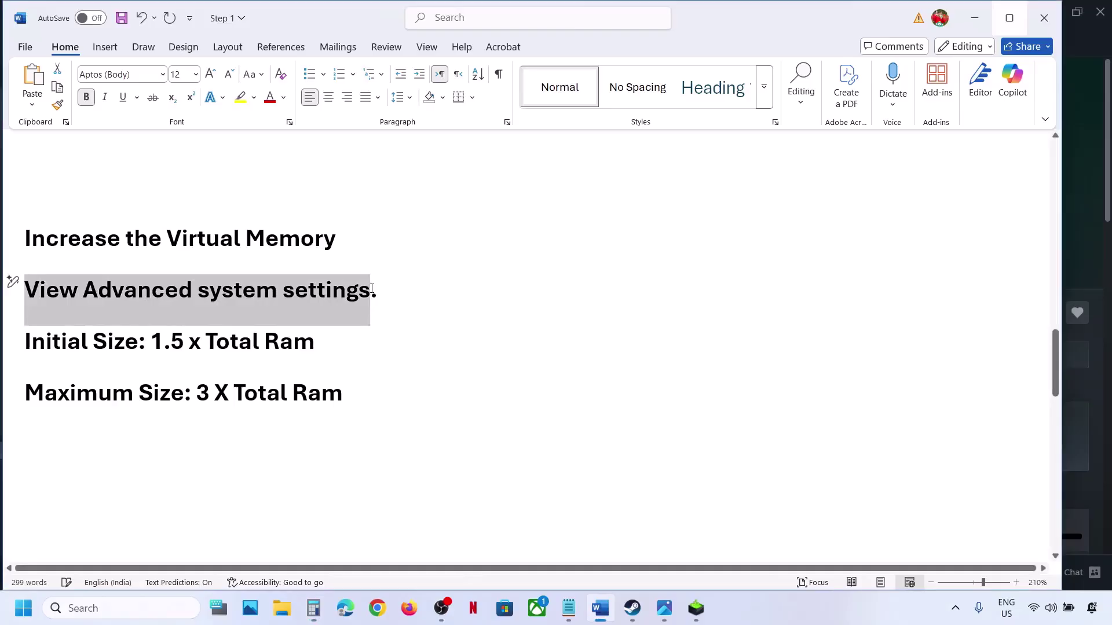
click(124, 608)
text(View Advanced system settings)
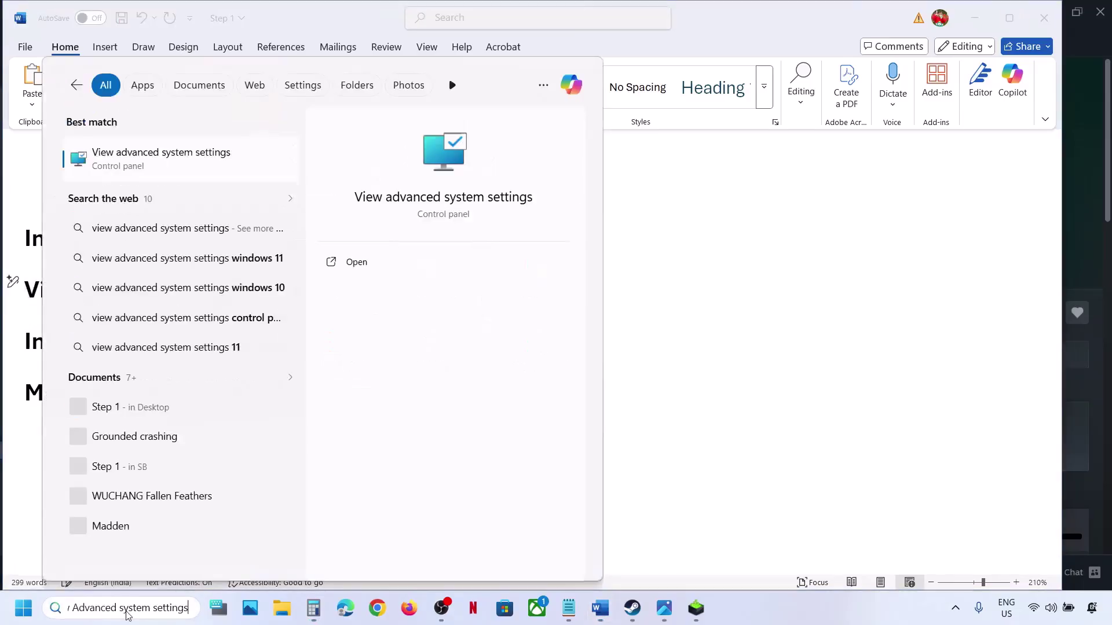
click(166, 166)
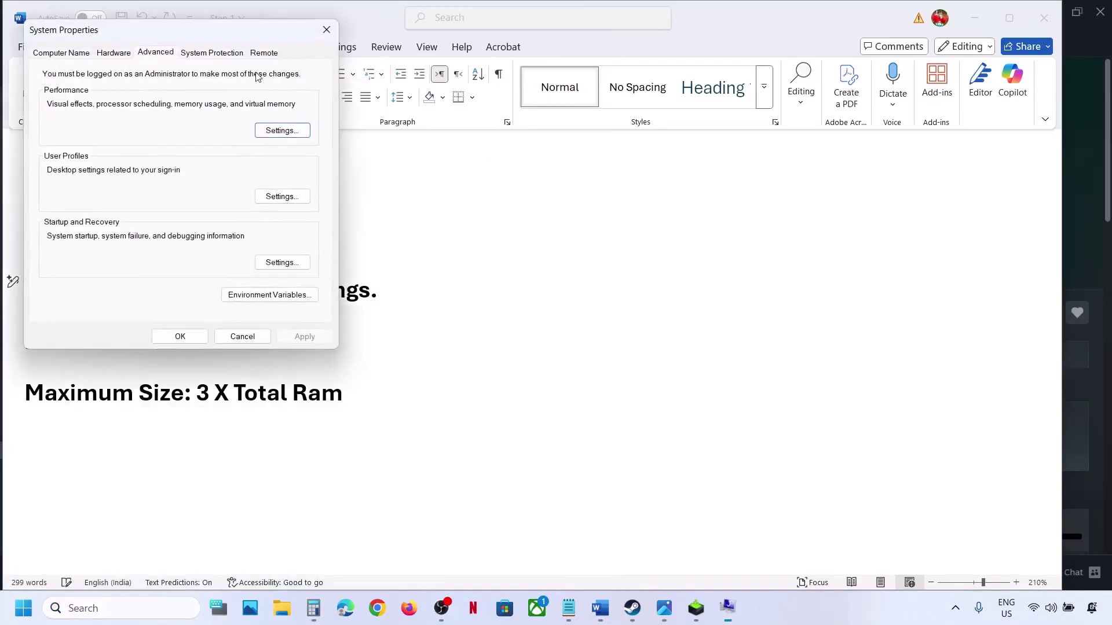
click(269, 129)
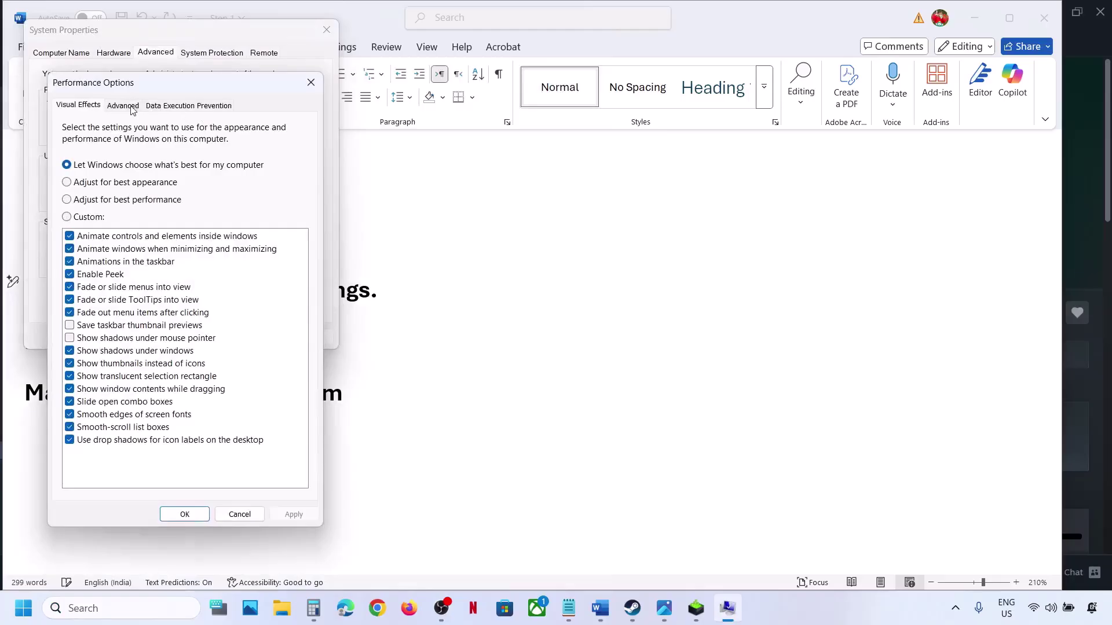
click(132, 110)
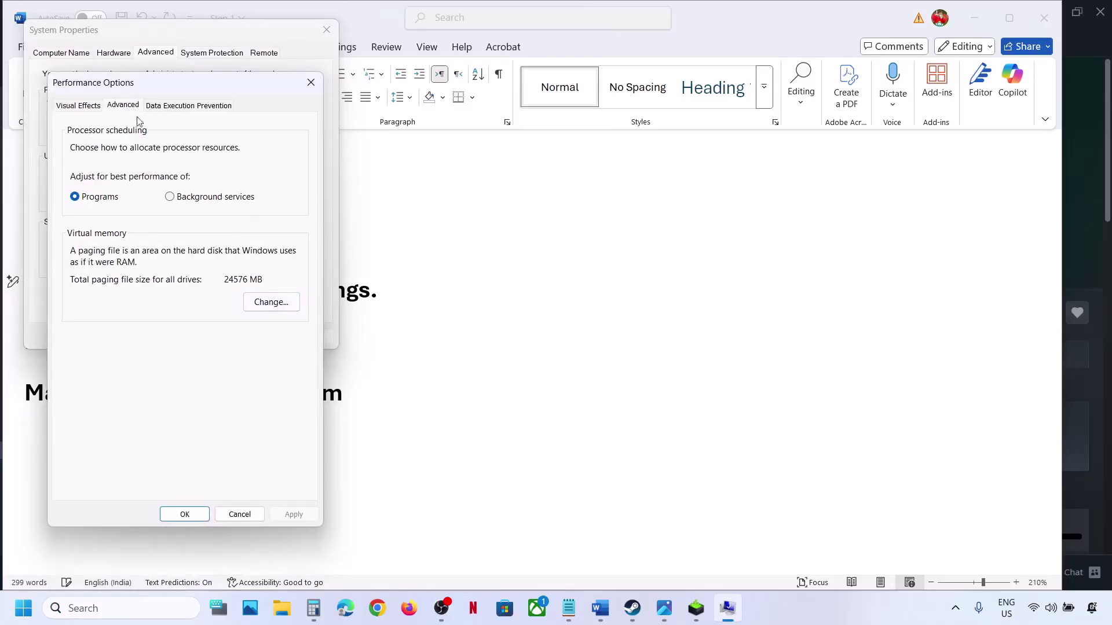
click(269, 303)
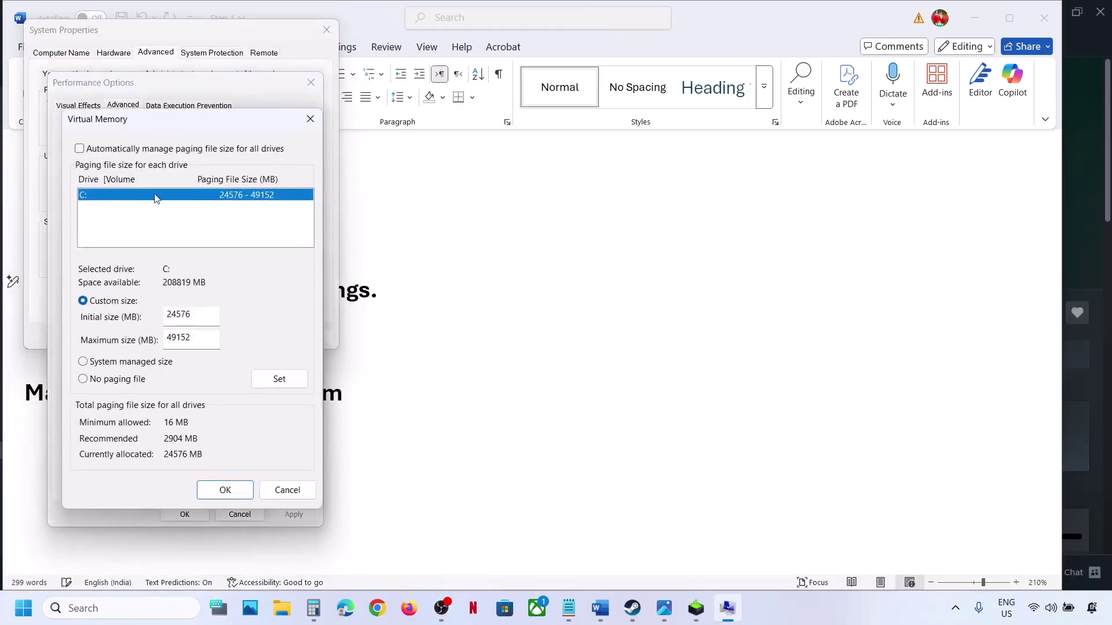
Set drive C:'s paging file to System managed size, confirm the dialogs, and dismiss the restart prompt
click(86, 362)
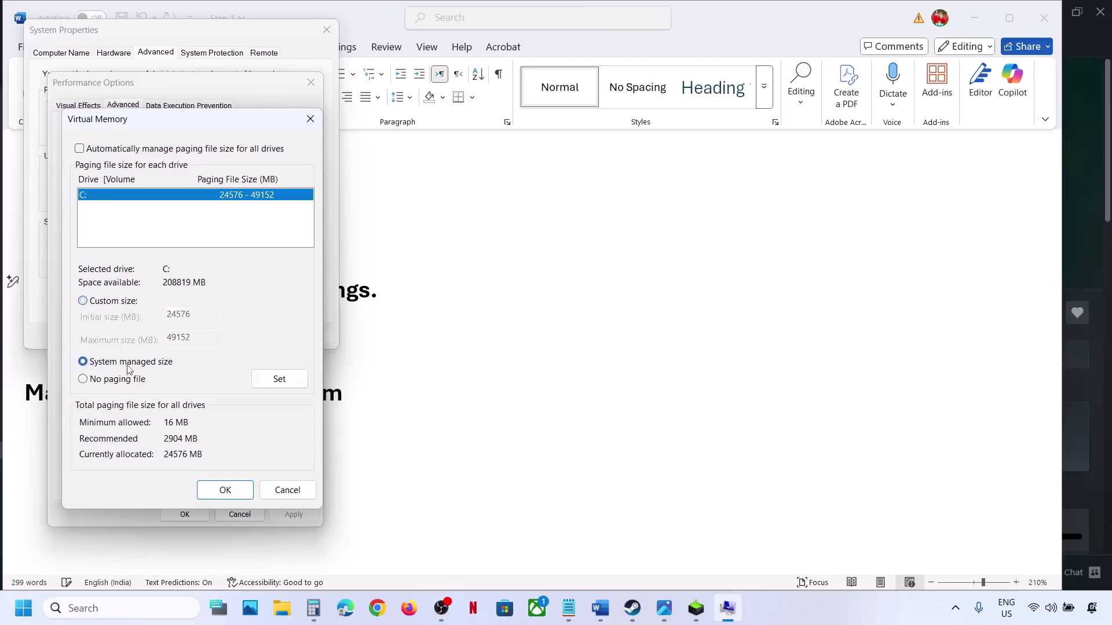
click(277, 382)
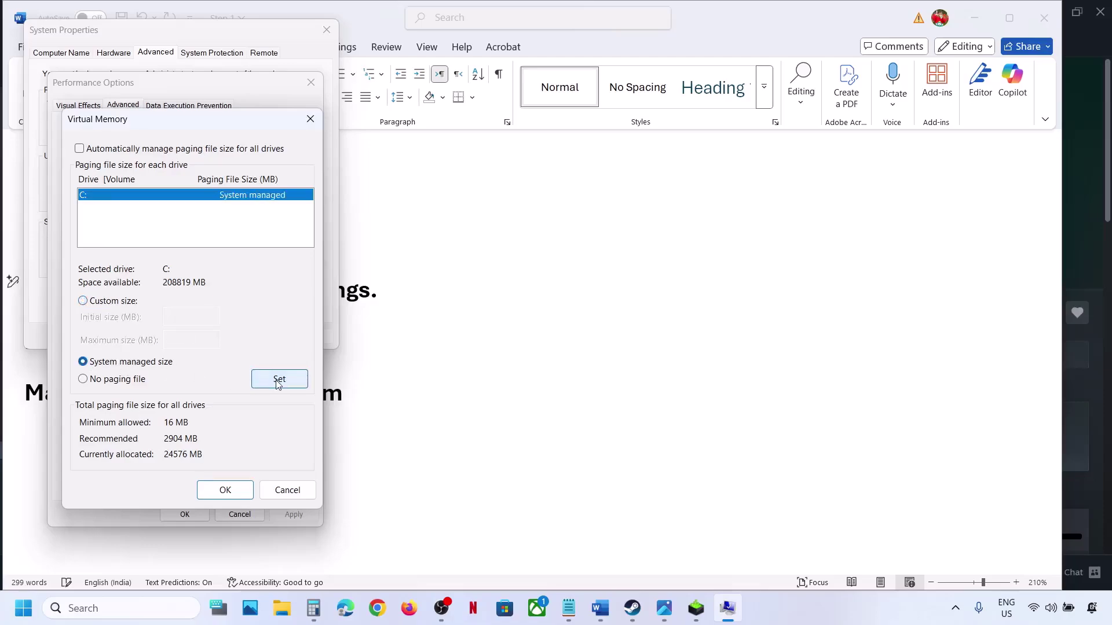
click(225, 490)
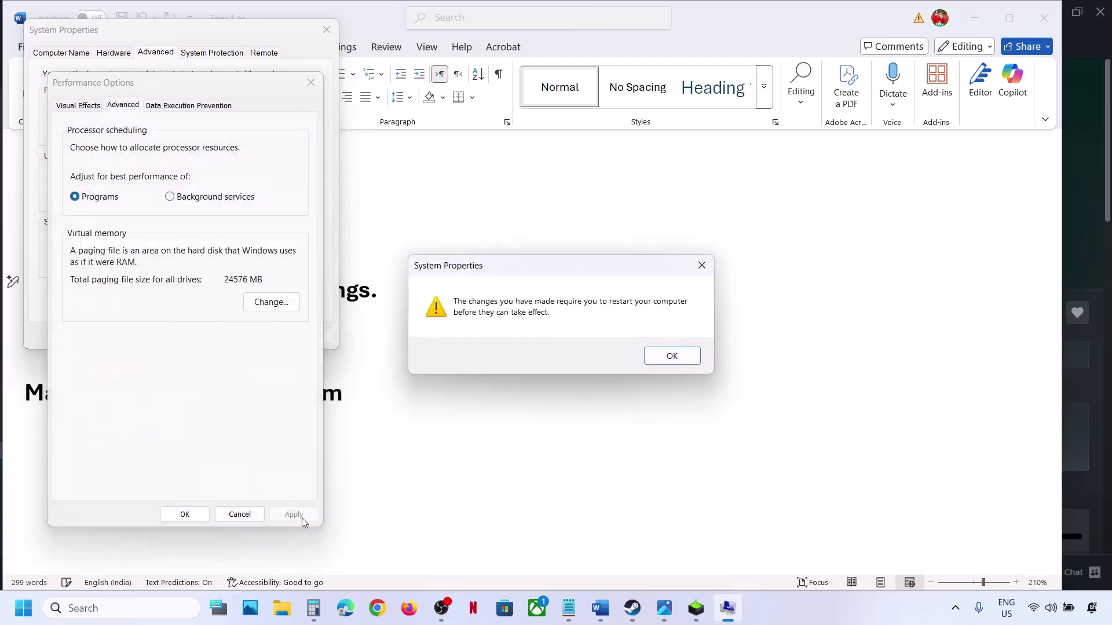
click(672, 356)
click(293, 514)
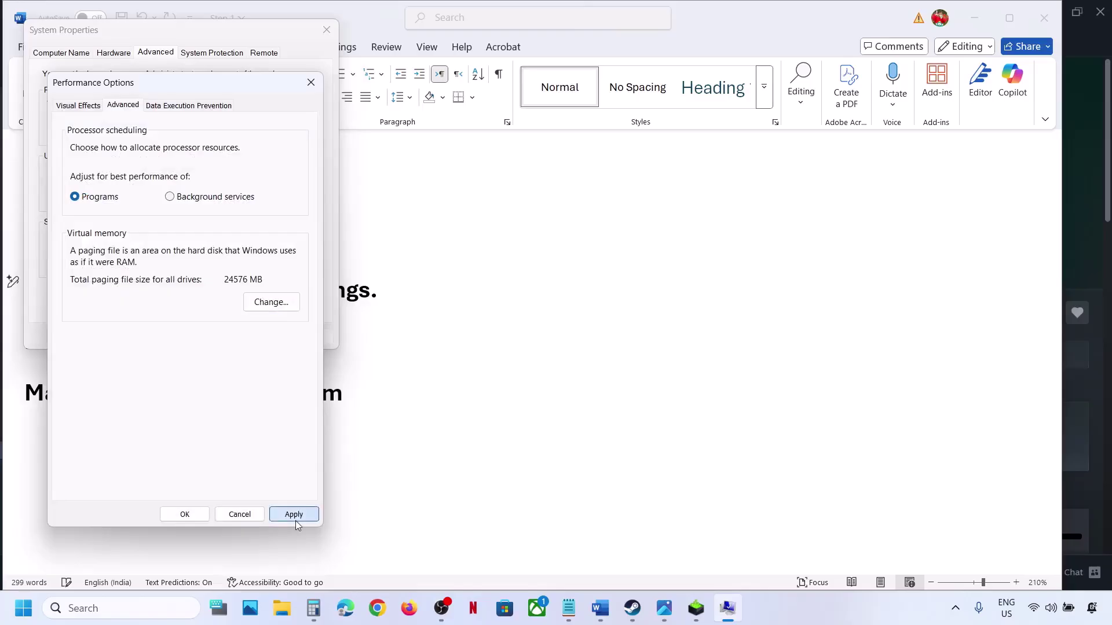
click(184, 514)
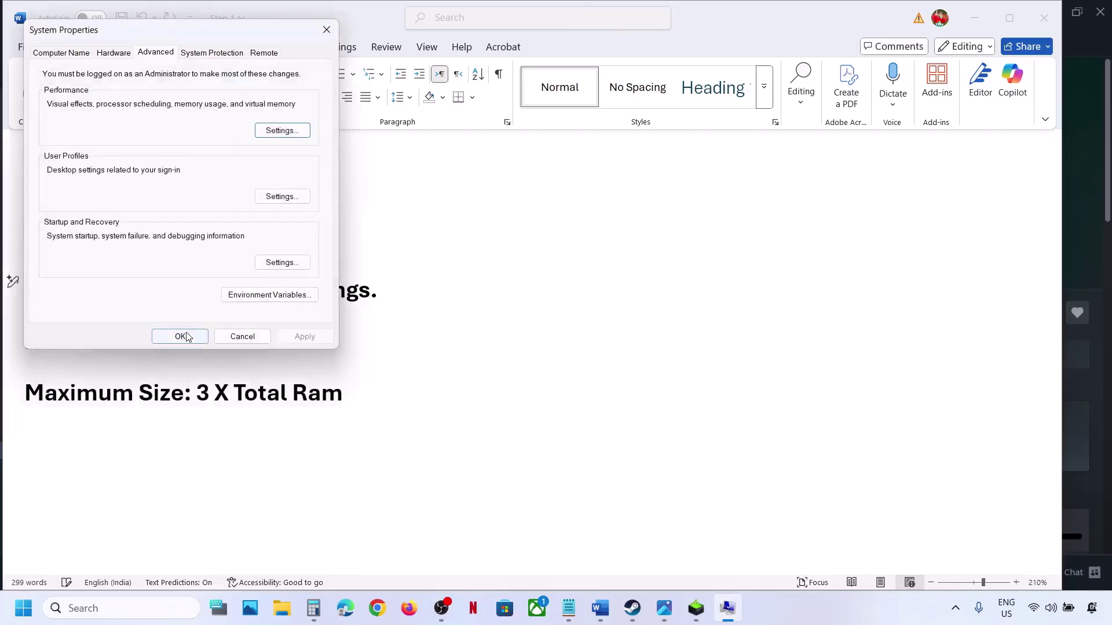
click(185, 336)
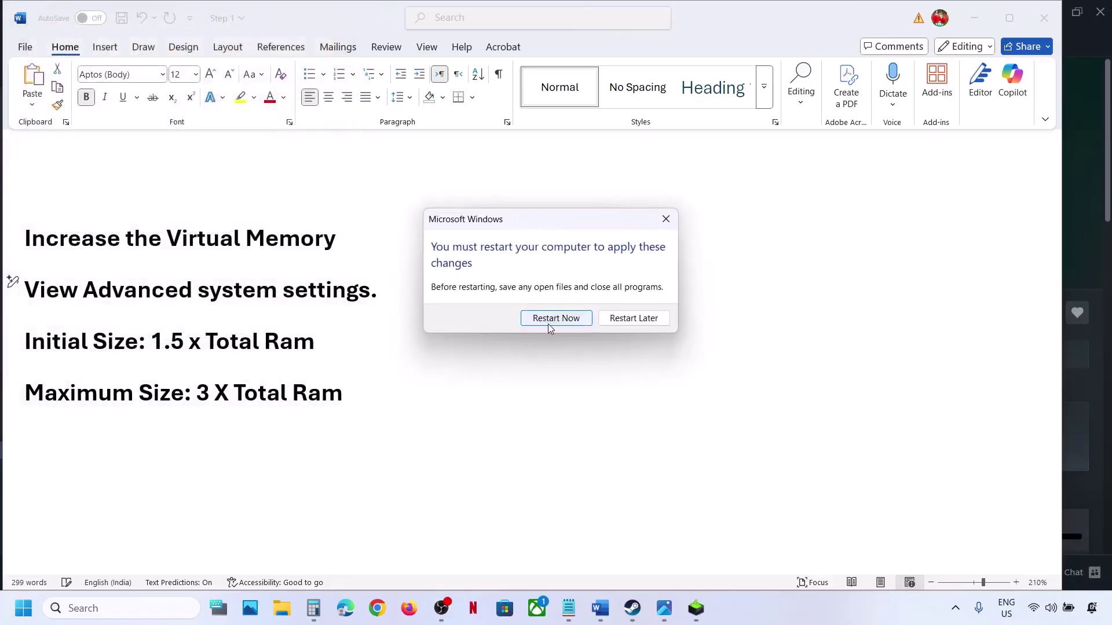
click(665, 219)
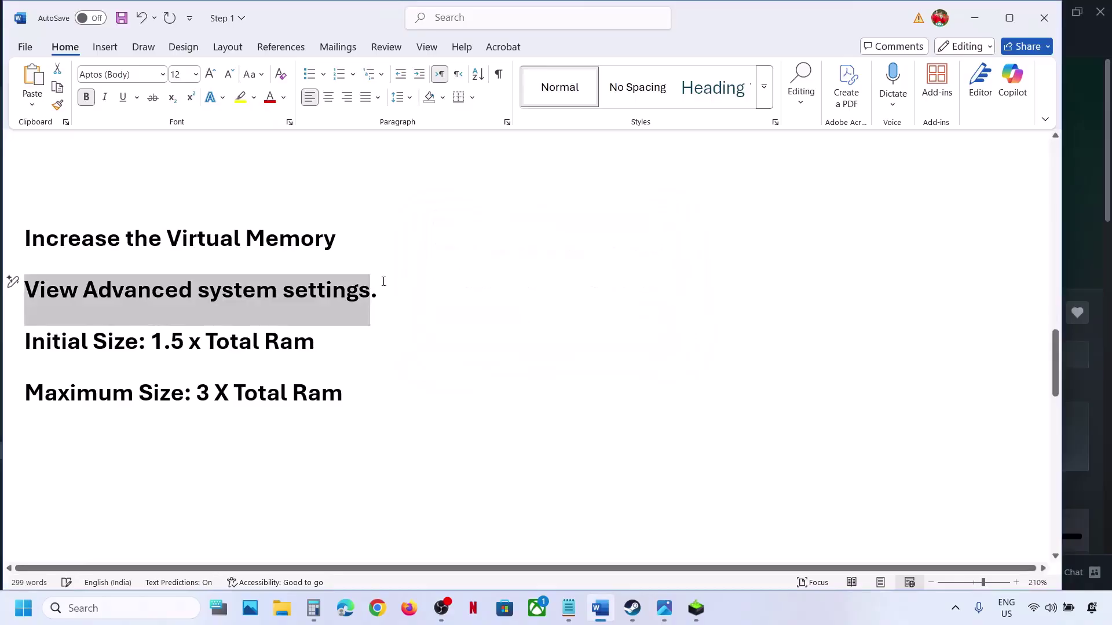
Reopen Virtual Memory through View advanced system settings, enable automatic paging file management for all drives, and confirm the dialogs
click(122, 608)
text(View Advanced system settings)
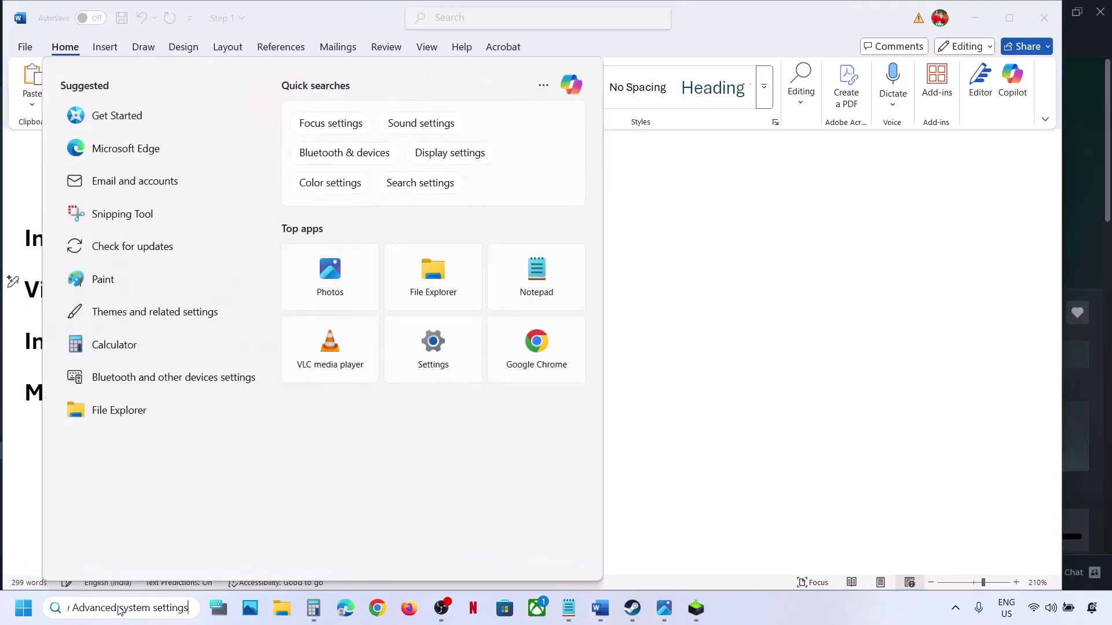
click(119, 157)
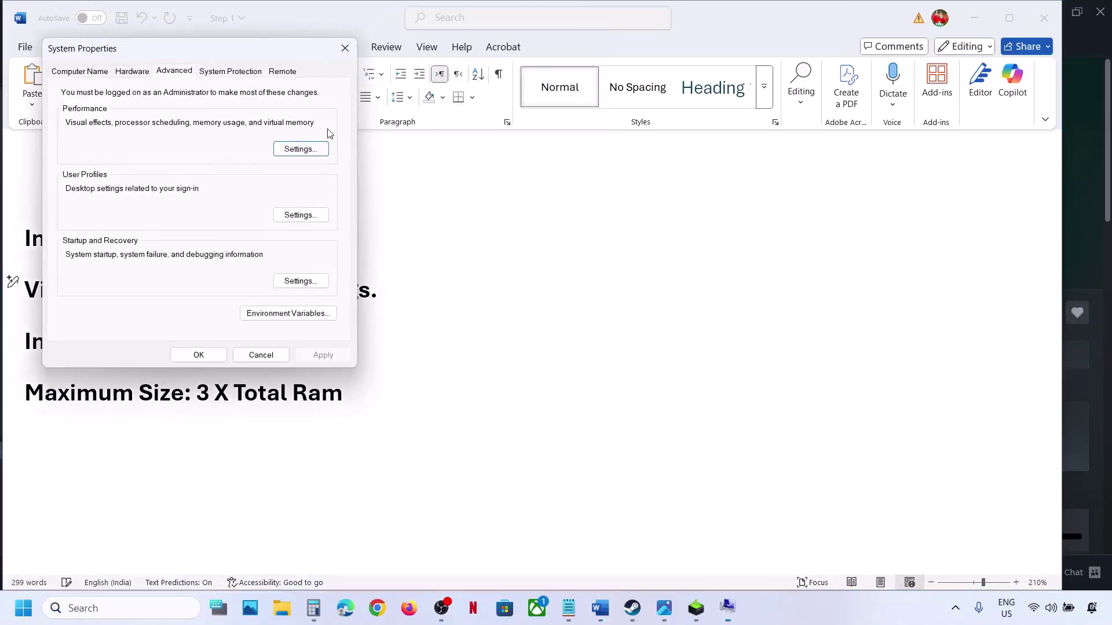
click(292, 149)
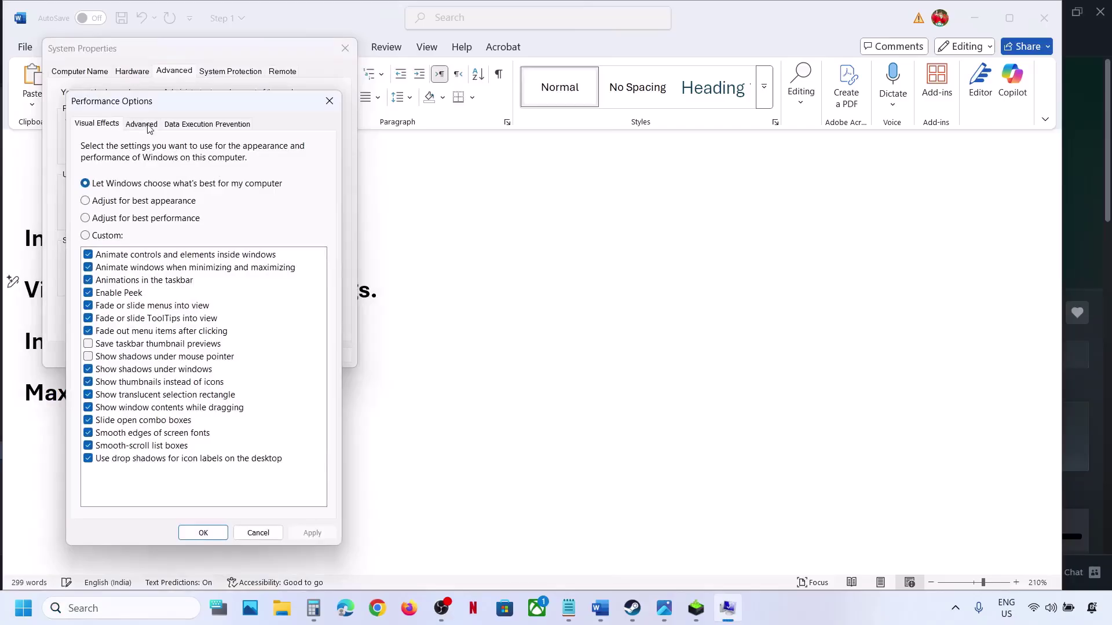
click(149, 125)
click(298, 323)
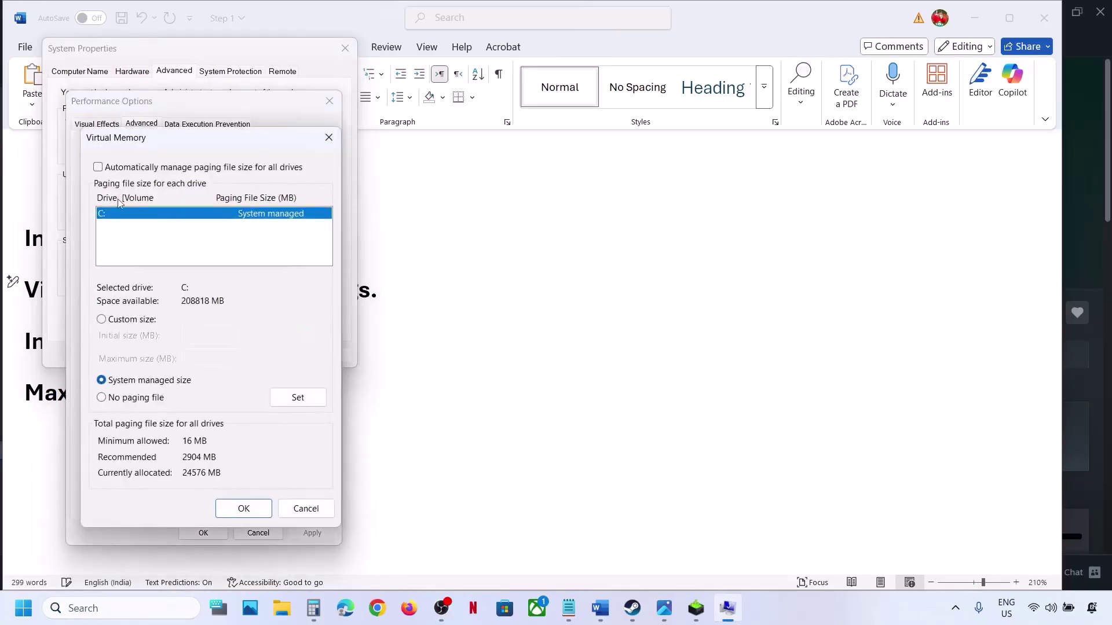
click(98, 167)
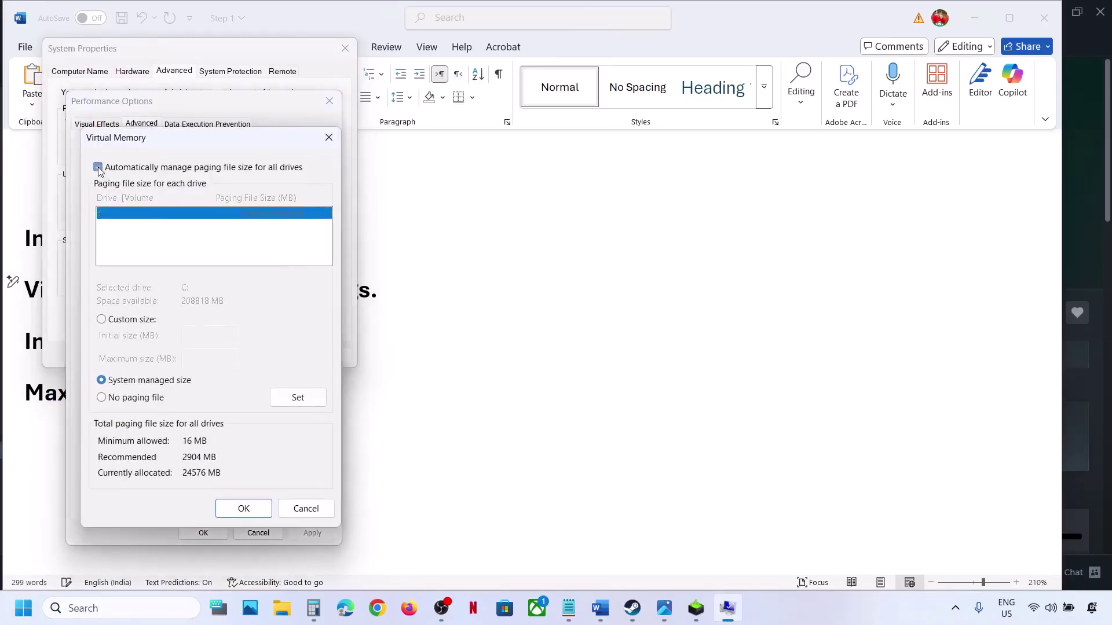
click(240, 504)
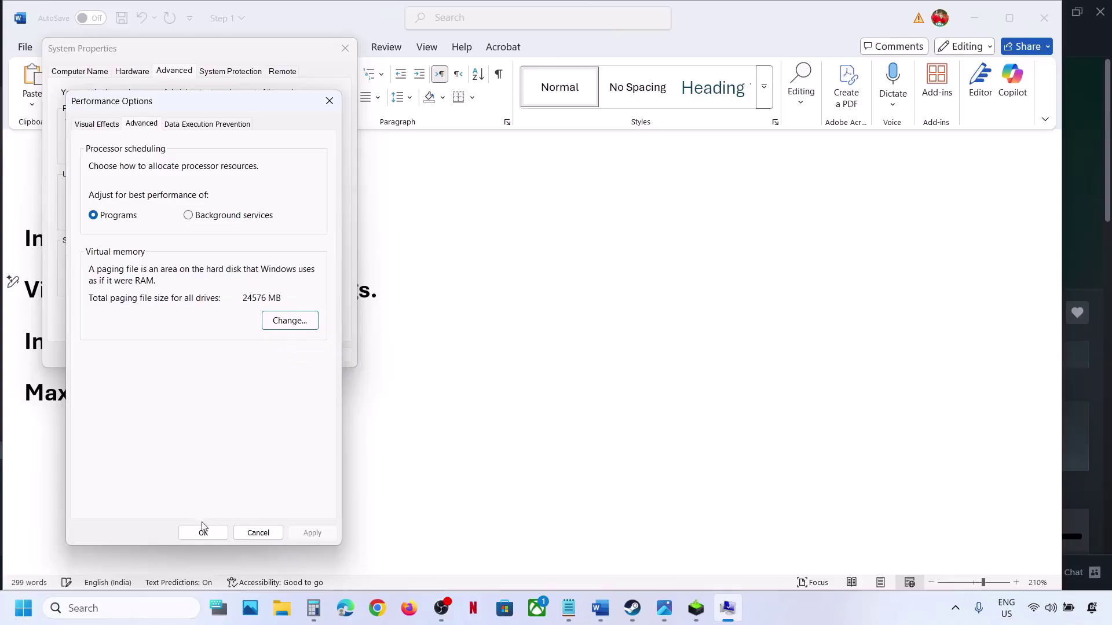
click(204, 532)
click(199, 355)
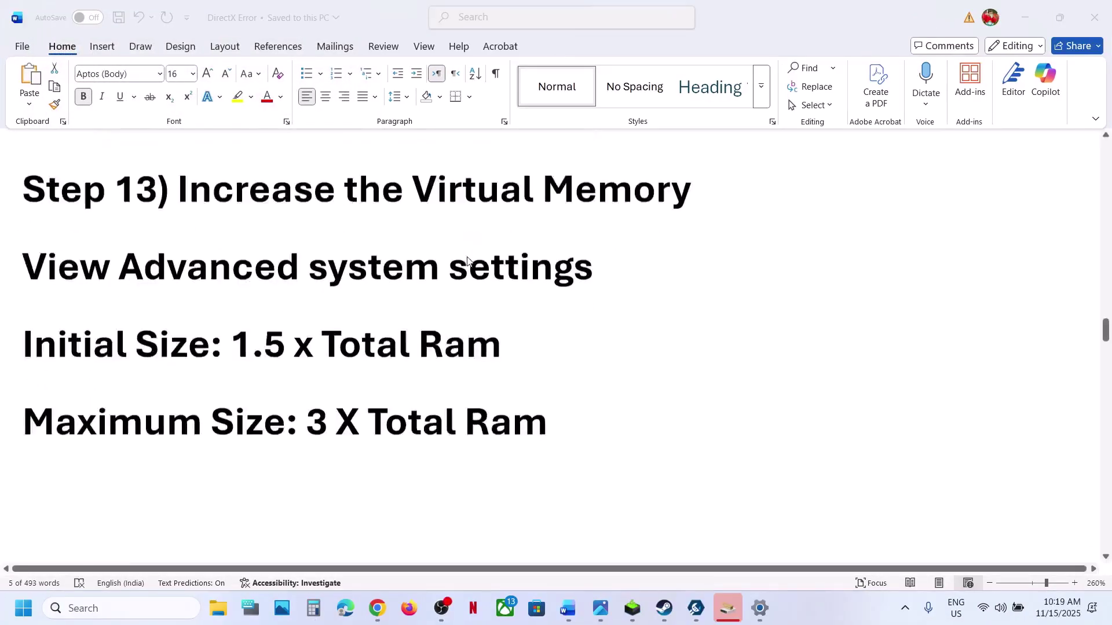
Check for updates on the Windows Update page of Windows Settings and bring up the computer's restart option
scroll(467, 260, down, 3)
scroll(467, 260, up, 2)
key(alt+Tab)
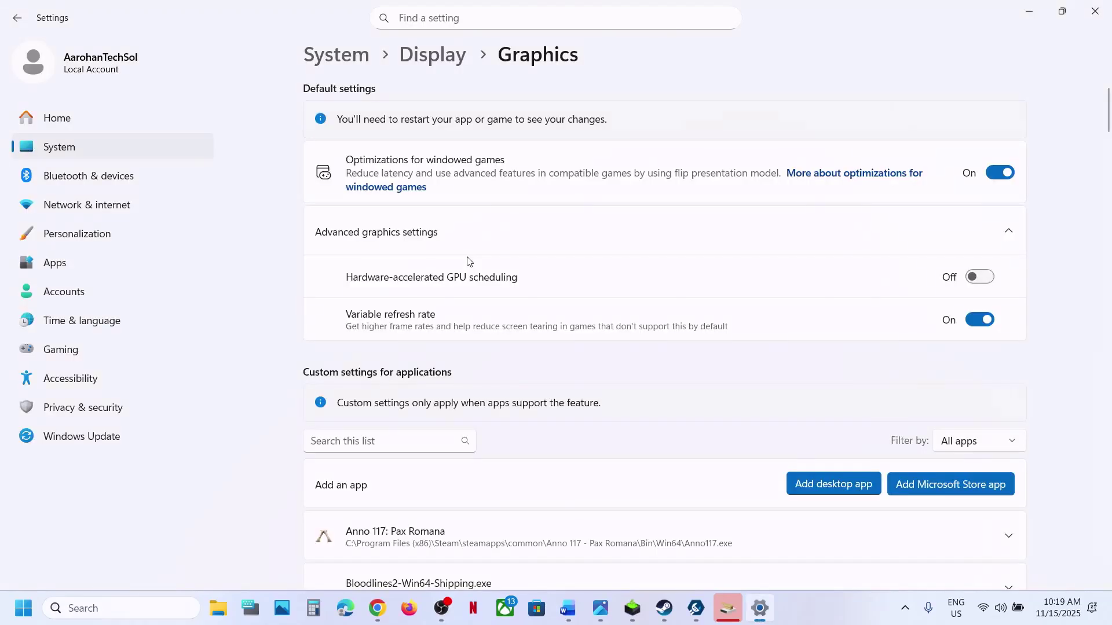
click(144, 431)
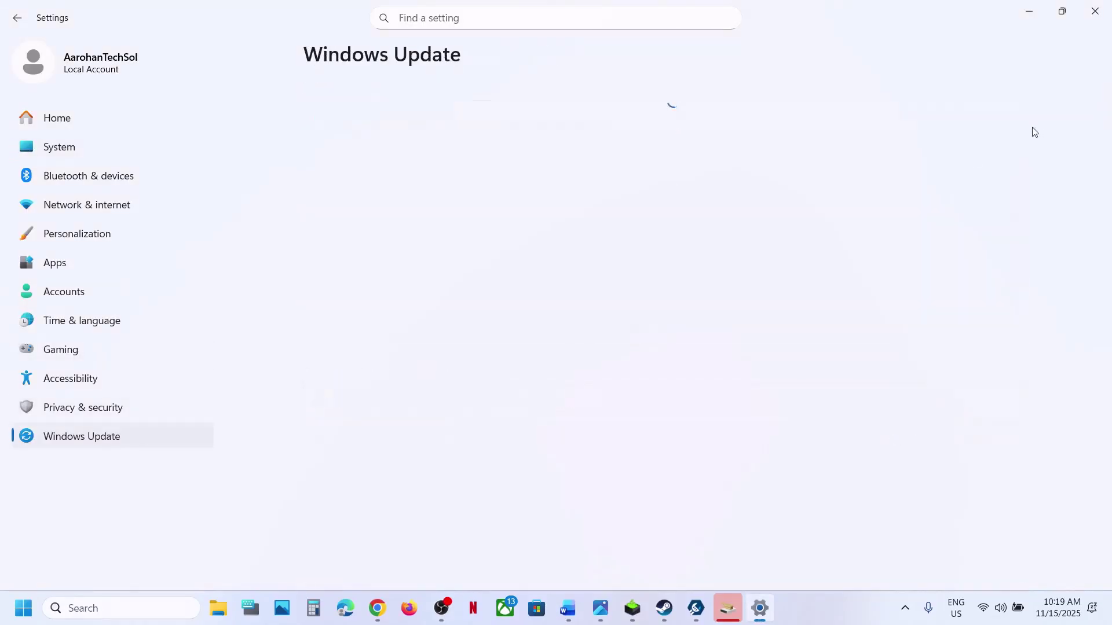
click(984, 120)
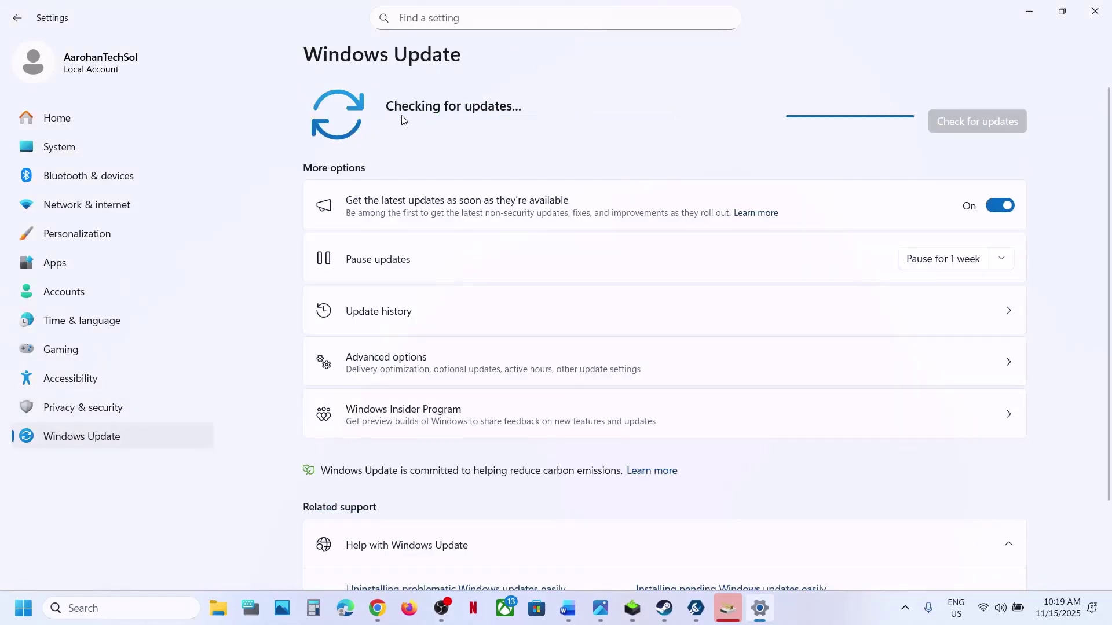
click(23, 608)
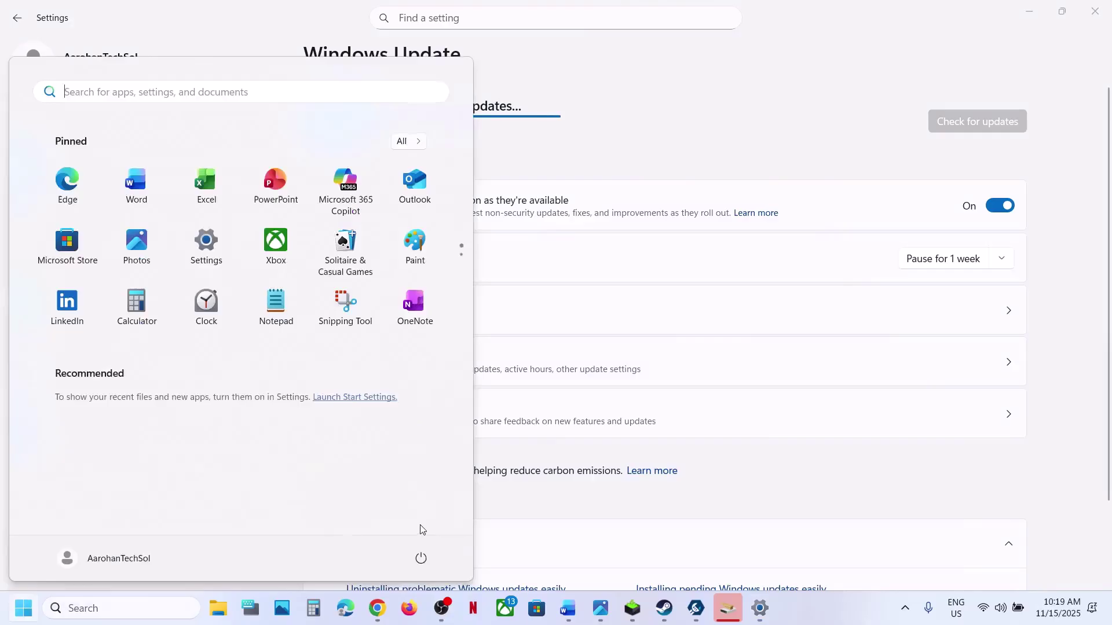
click(422, 558)
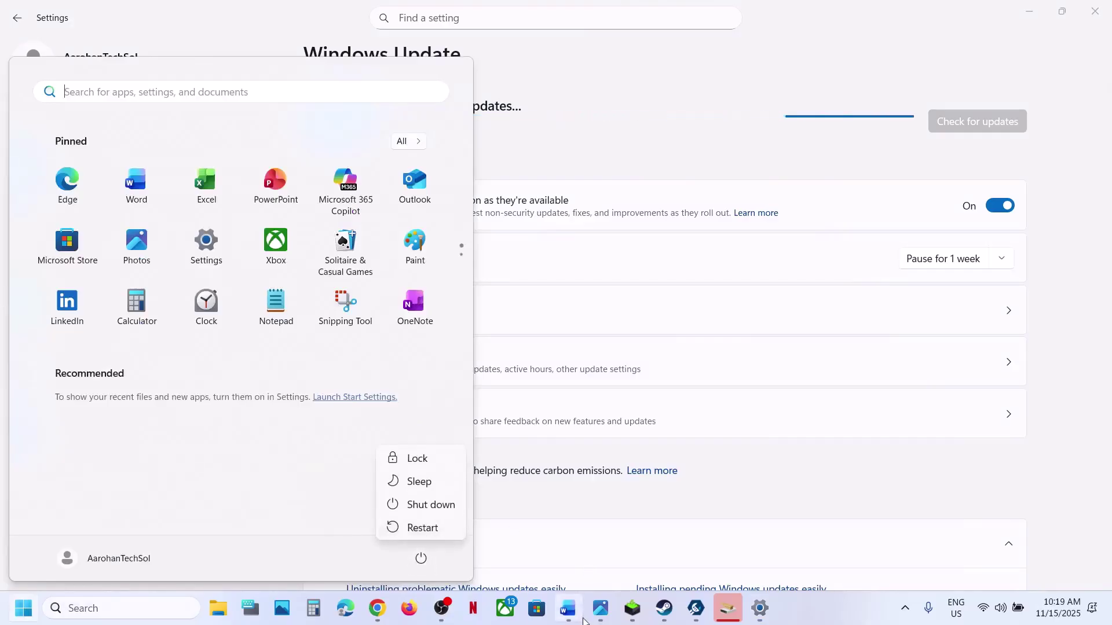
Return to the Word document and highlight Step 15's instruction on lowering the monitor refresh rate to 120hz/60Hz
click(568, 608)
scroll(534, 391, down, 1)
scroll(534, 391, down, 3)
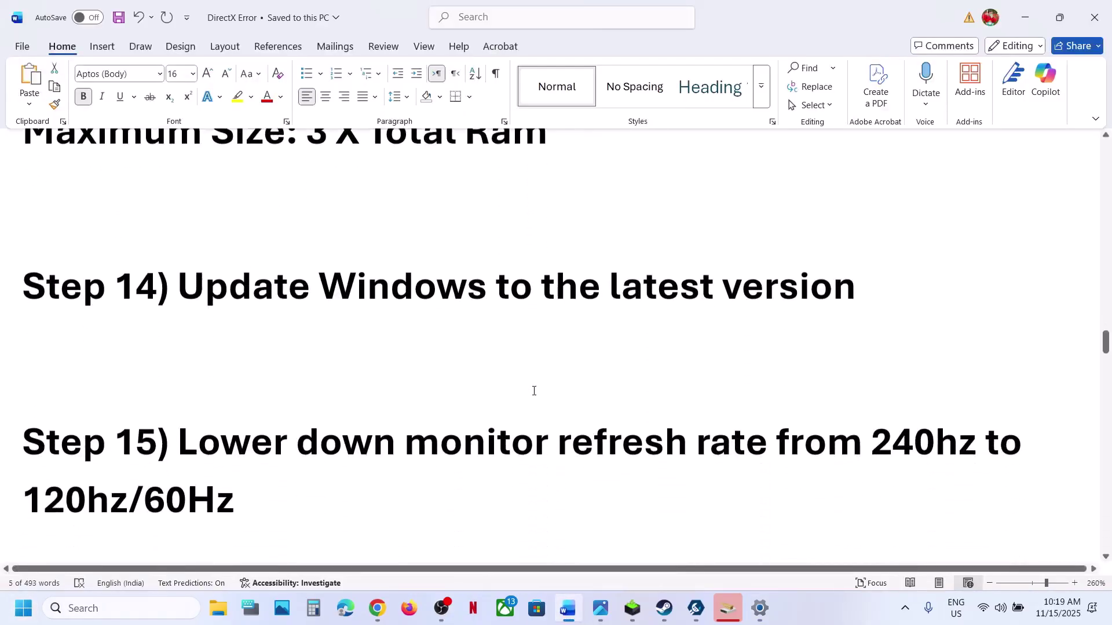
drag(297, 399, 983, 399)
click(828, 398)
drag(82, 450, 260, 450)
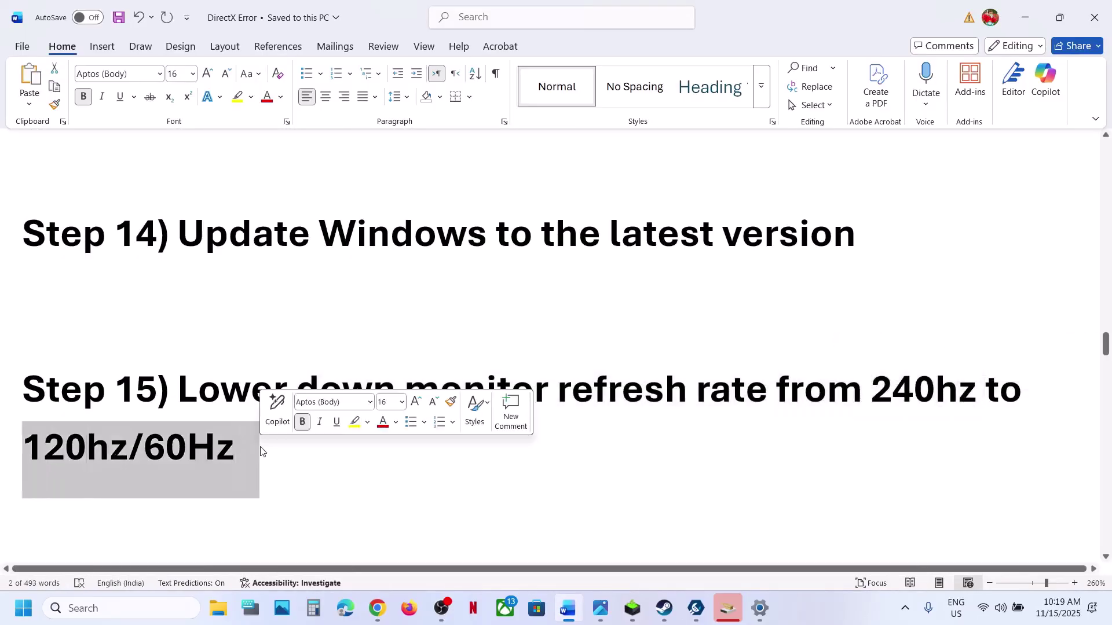
click(261, 449)
Review Step 16 in the document, search Windows for Battle.net, and run it as an administrator
scroll(260, 449, down, 4)
scroll(261, 447, up, 1)
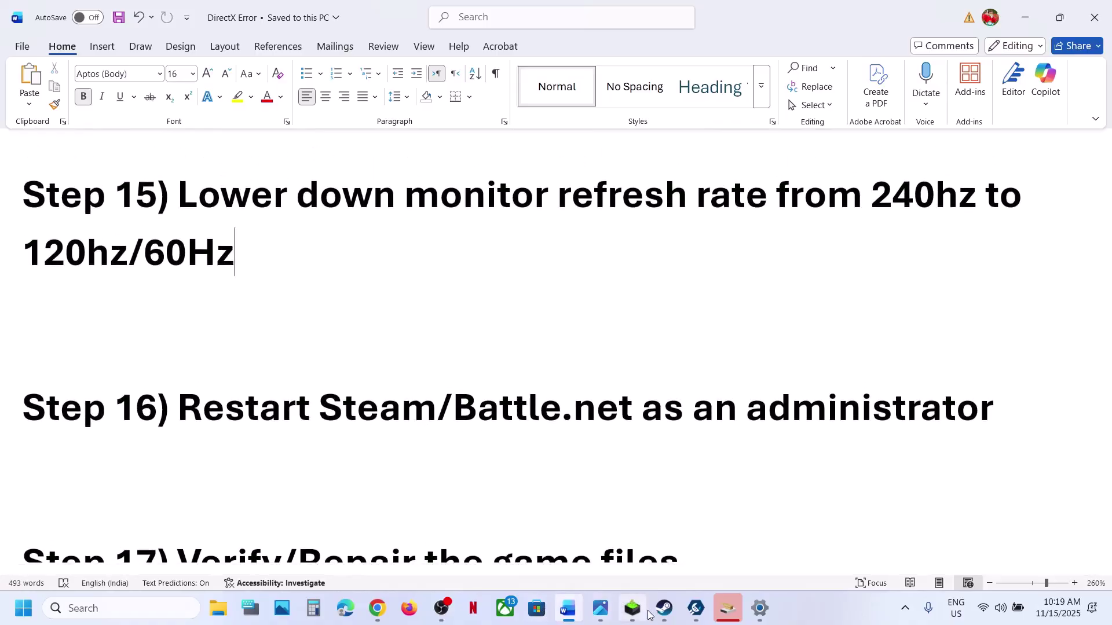
click(161, 608)
text(battle.net)
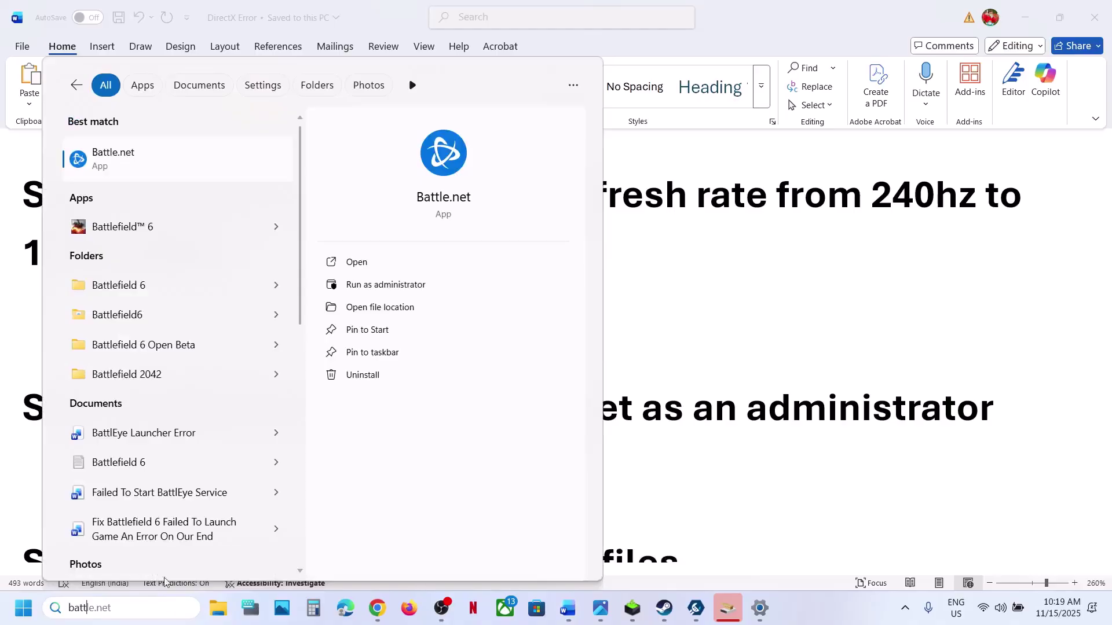
right_click(113, 157)
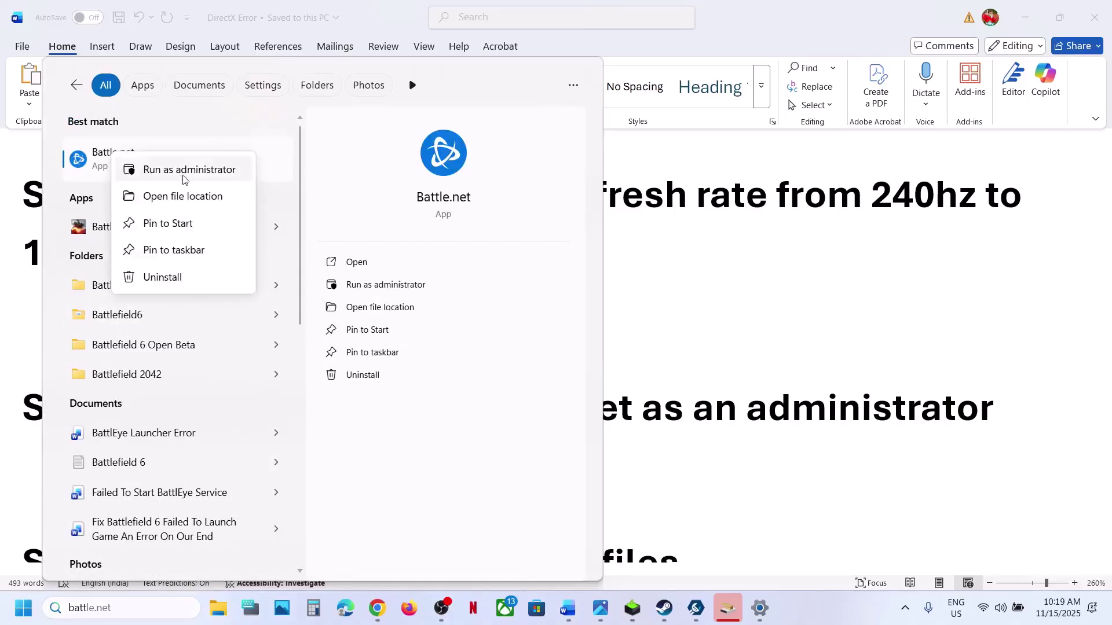
click(183, 170)
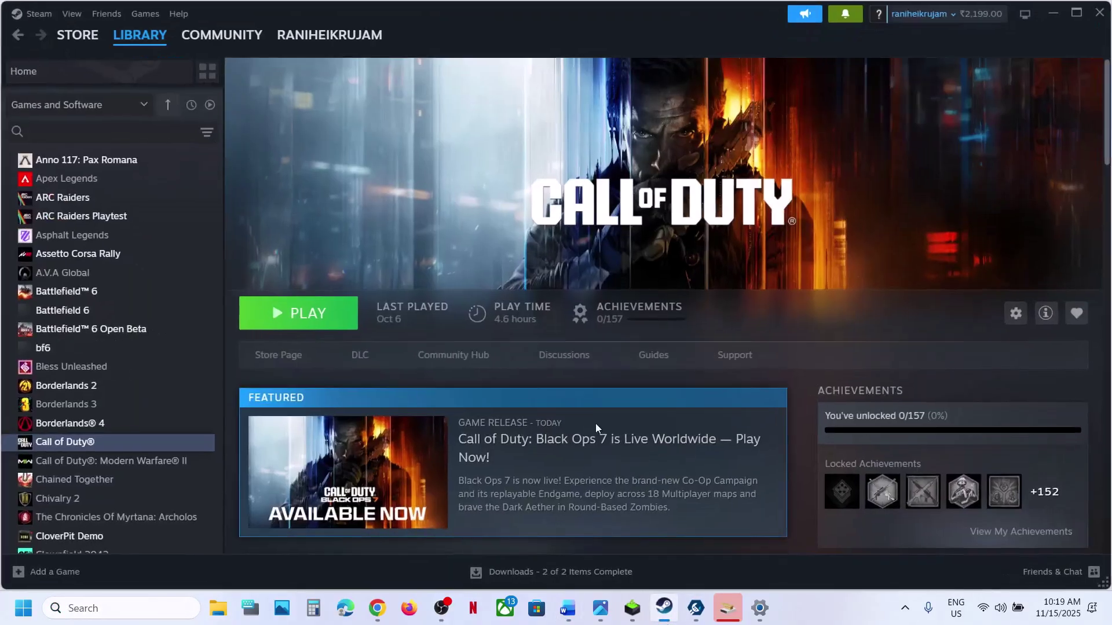
Look at Steam's exit option, then search Windows for Steam and bring up its option to run as administrator
click(35, 14)
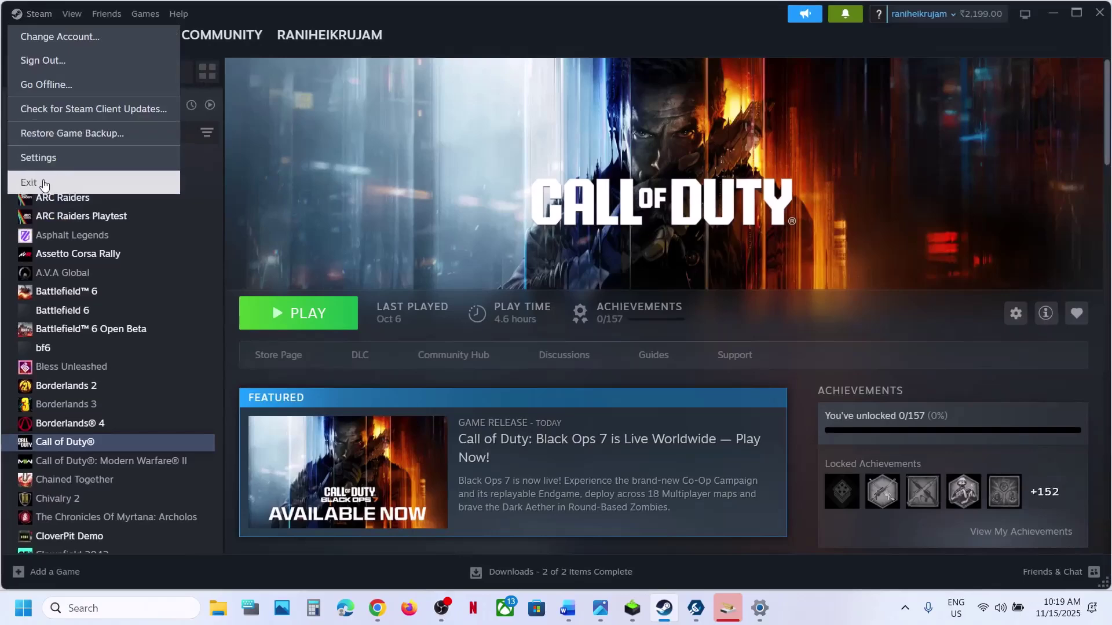
click(145, 608)
text(steam)
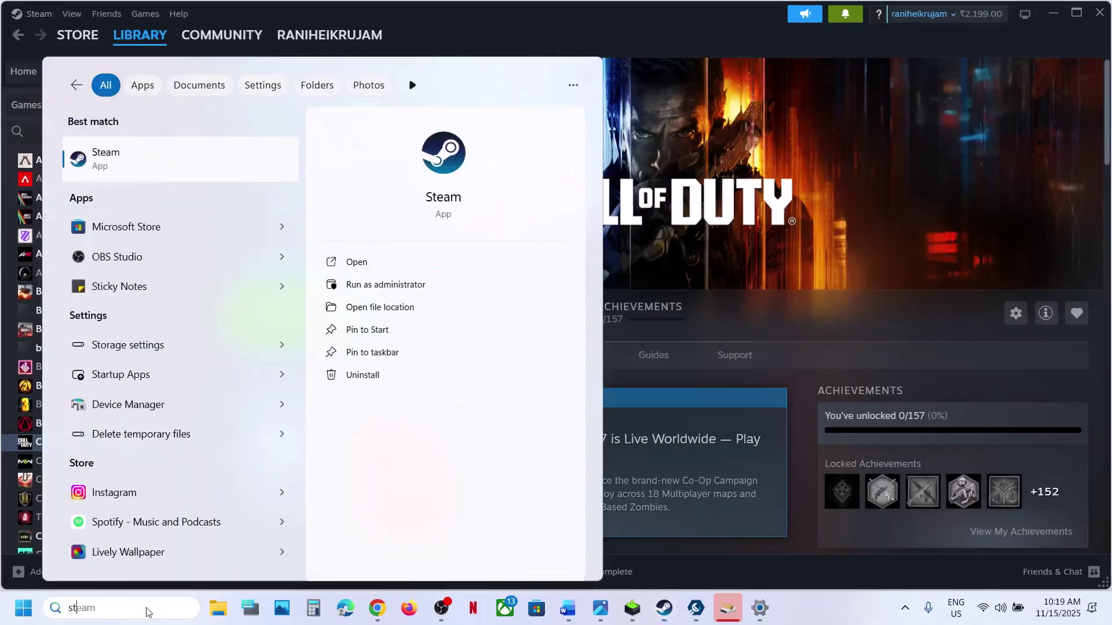
right_click(108, 165)
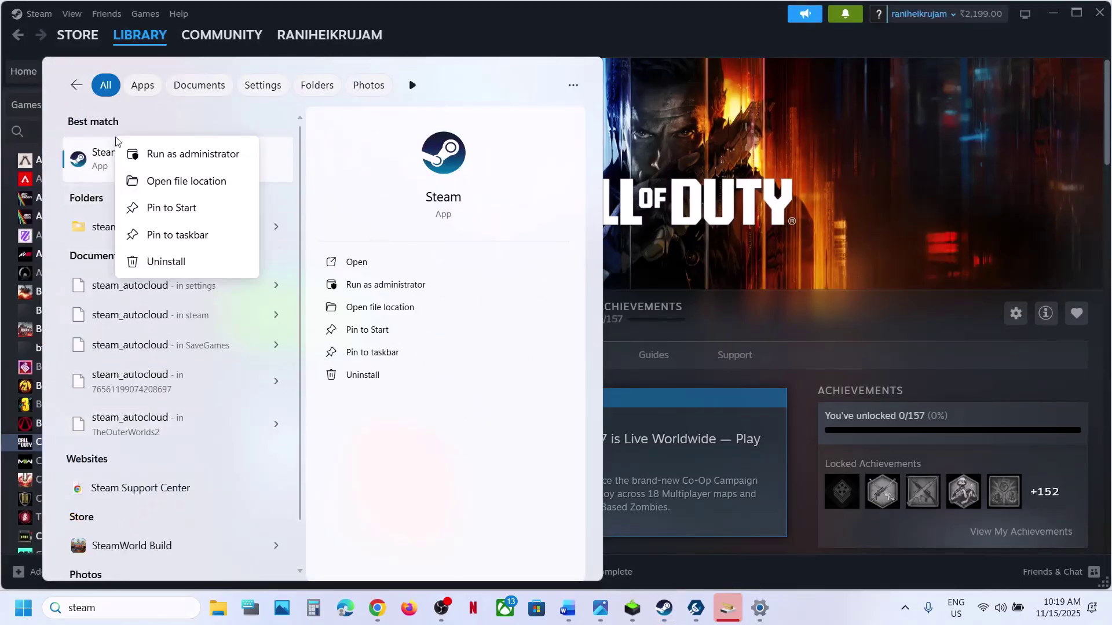
Review Step 17 in the Word document, then open the properties of Call of Duty in the Steam library
click(579, 616)
scroll(496, 365, down, 3)
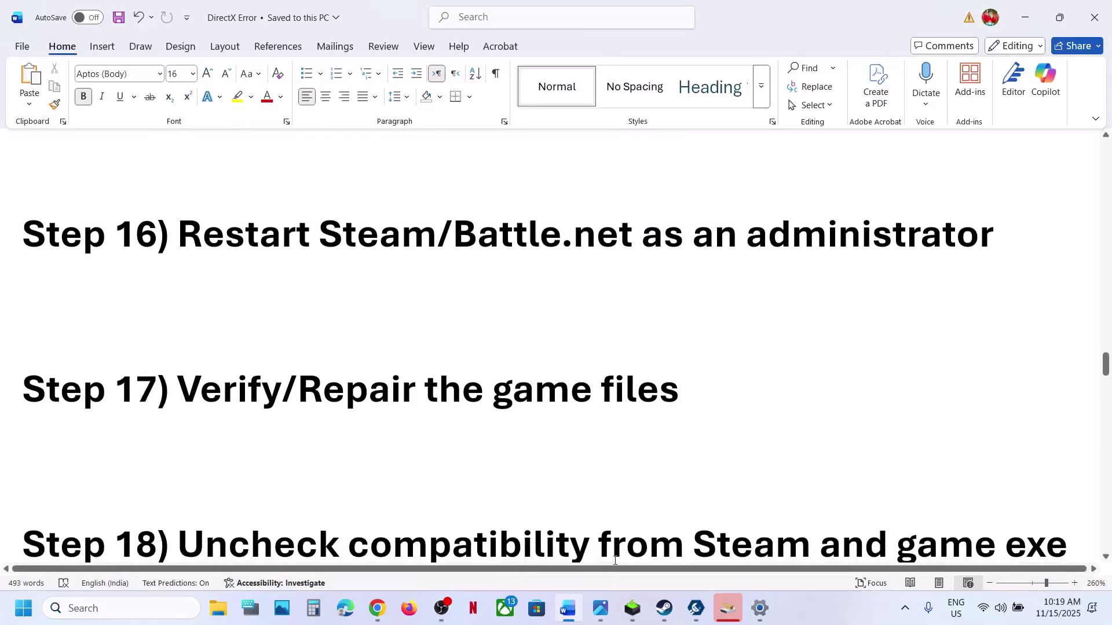
click(664, 608)
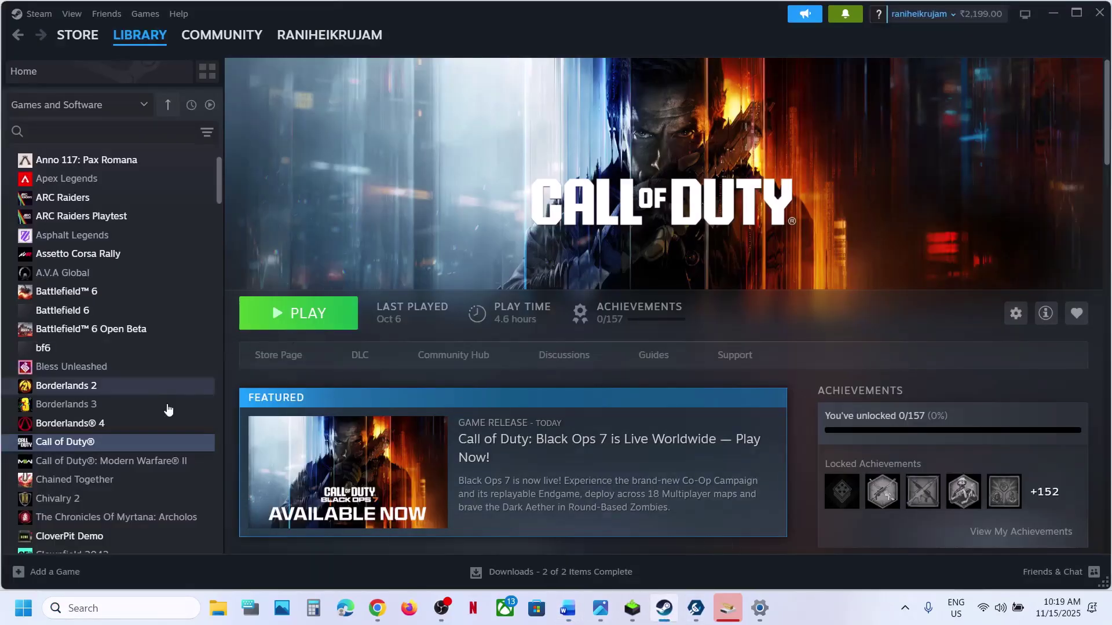
right_click(115, 446)
click(153, 557)
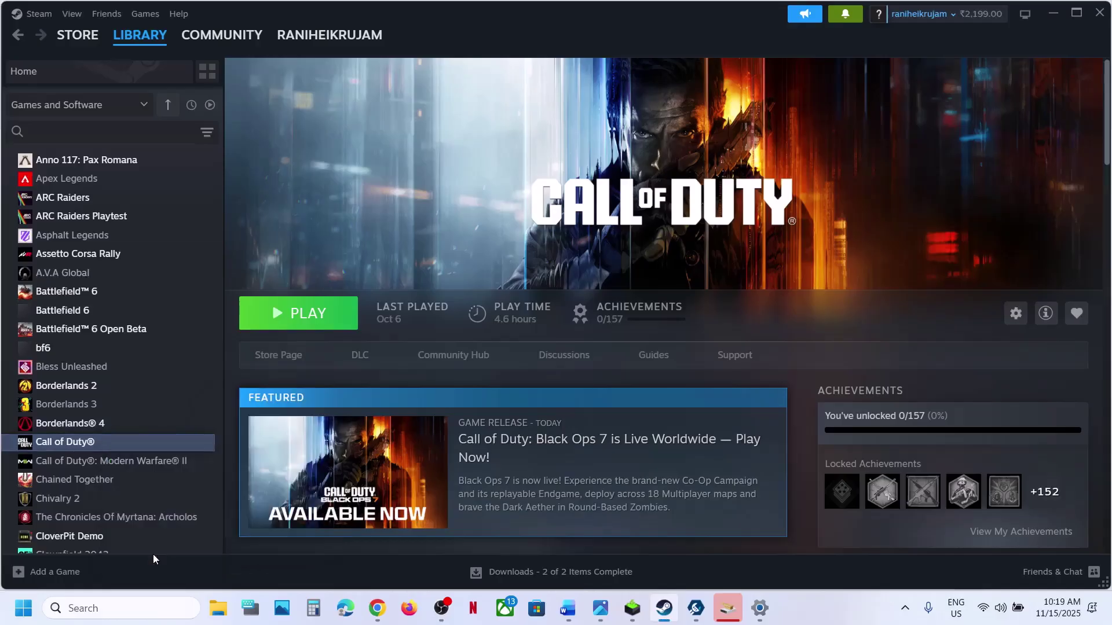
Search Windows for Battle.net and launch it
click(115, 609)
text(baa)
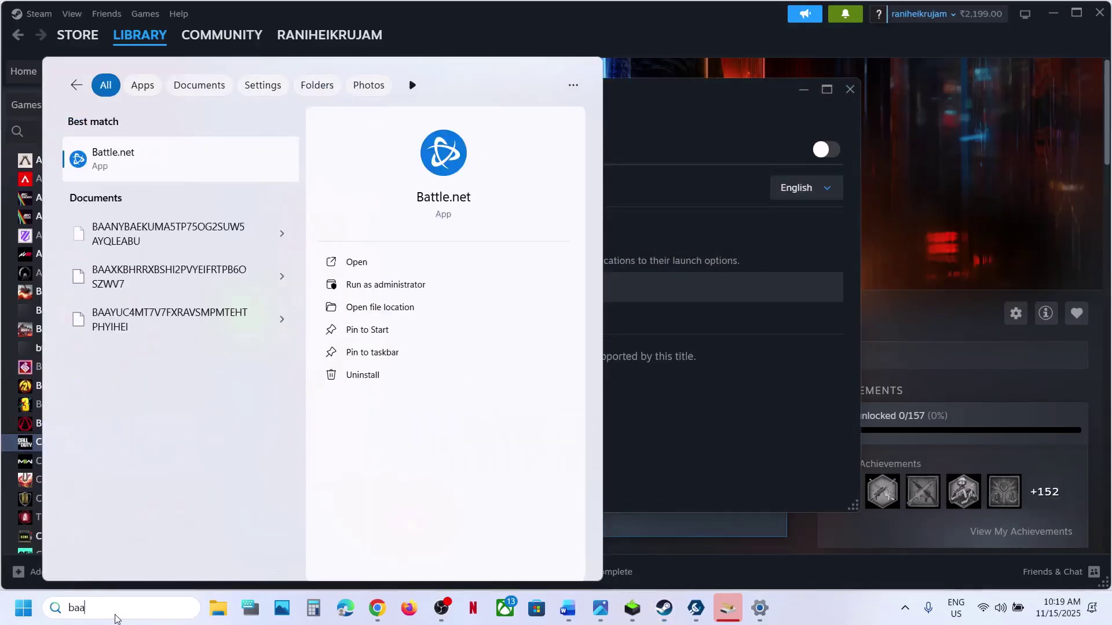
key(Escape)
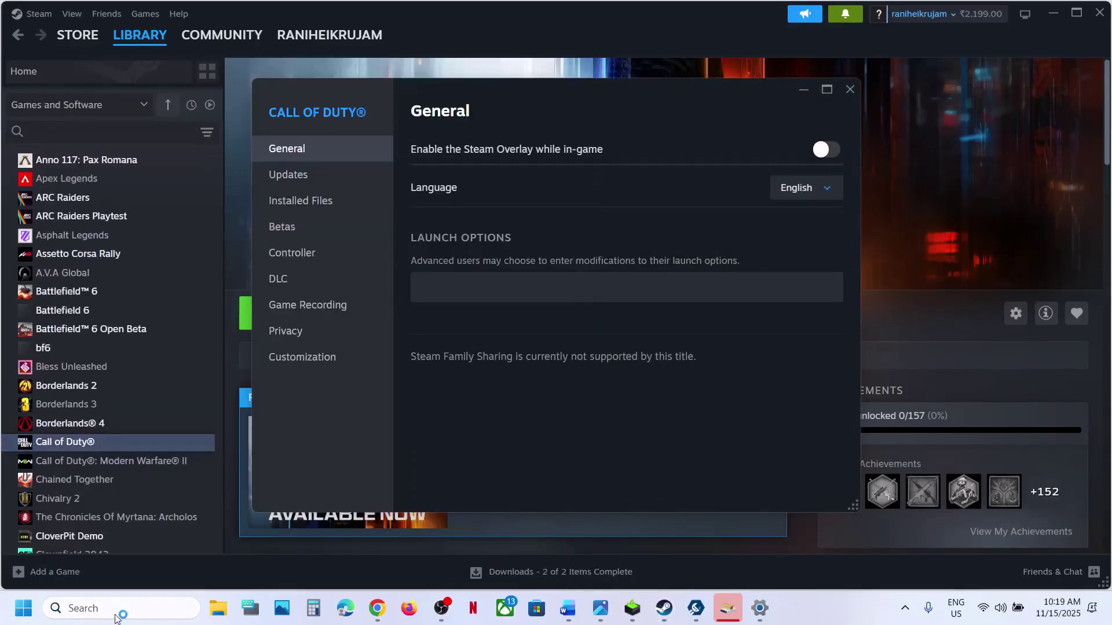
Show the option to verify the integrity of Call of Duty's installed files, then close the game's properties
click(331, 193)
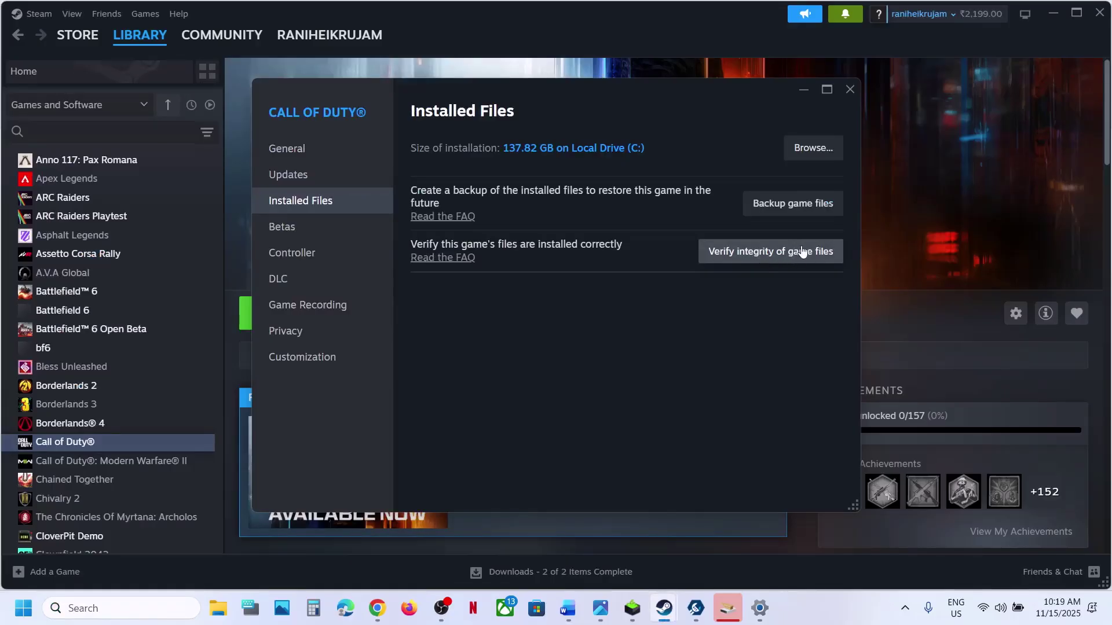
click(848, 90)
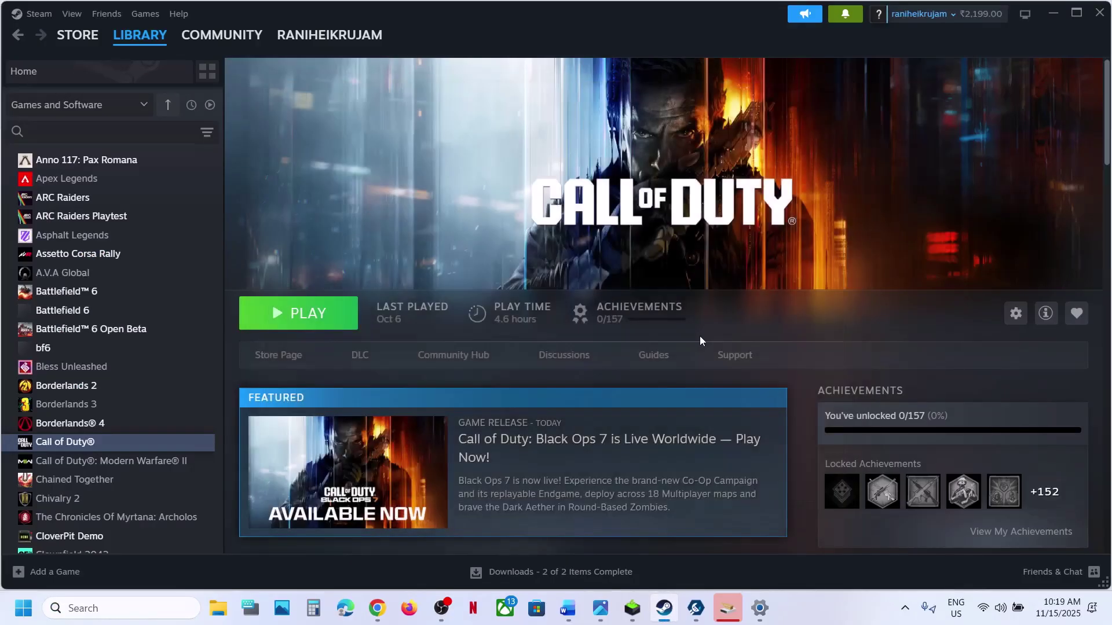
Switch to Battle.net, go to the Call of Duty page, and bring up the game options containing Scan and Repair
mouse_move(766, 612)
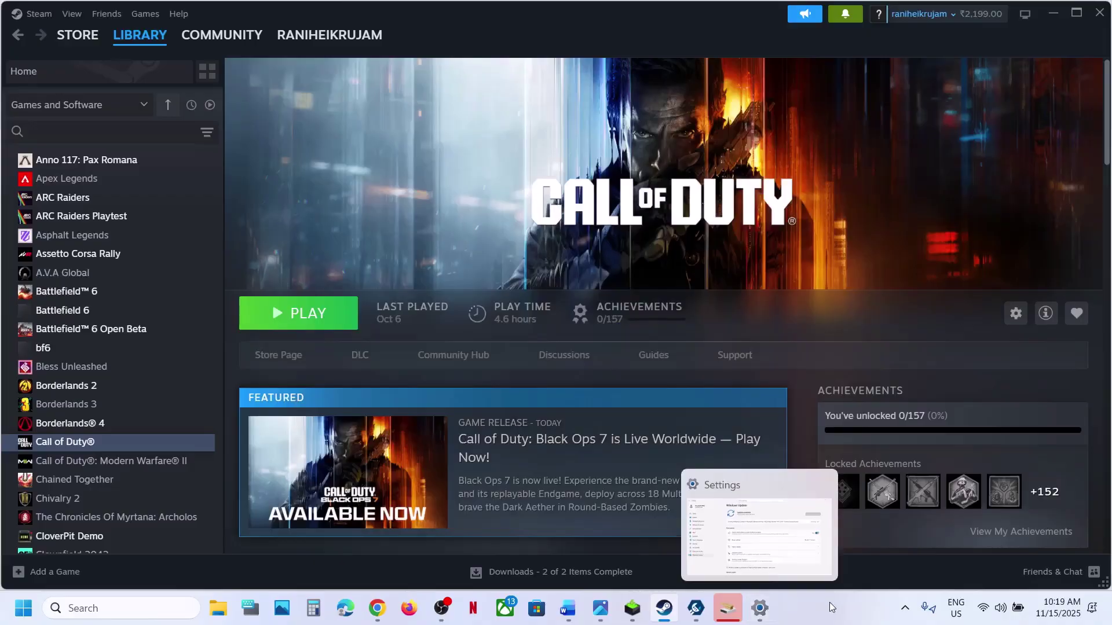
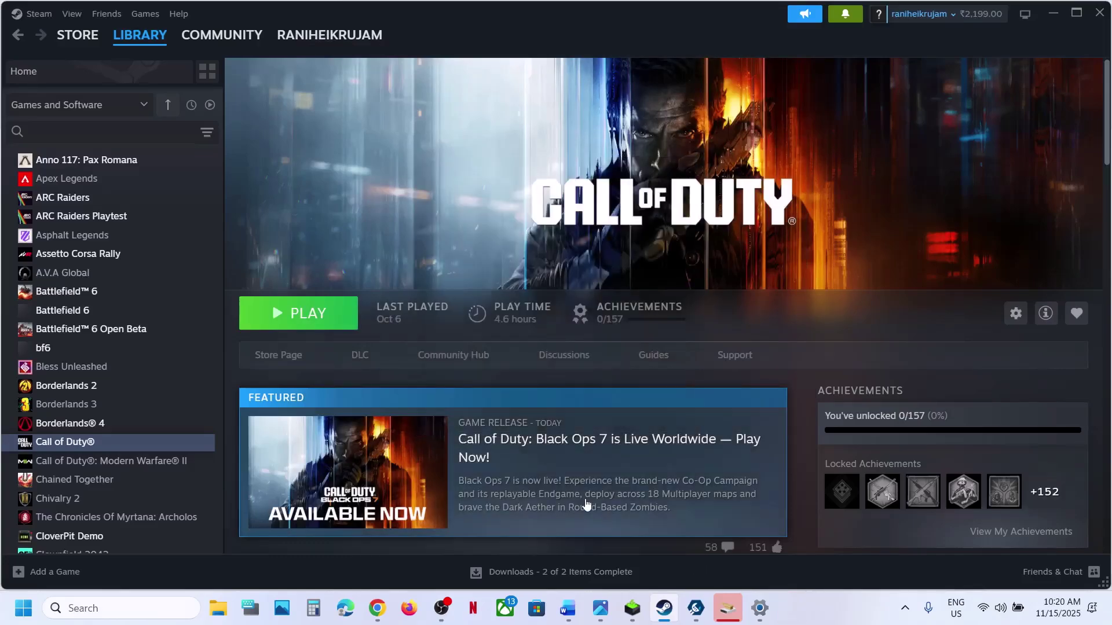
mouse_move(568, 613)
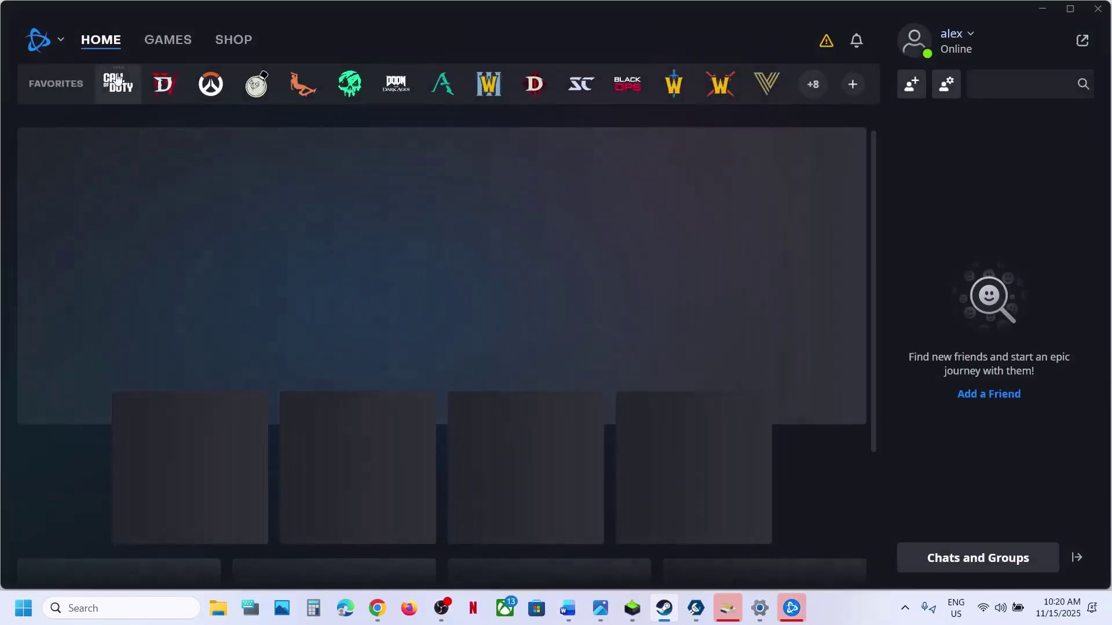
click(117, 80)
click(202, 513)
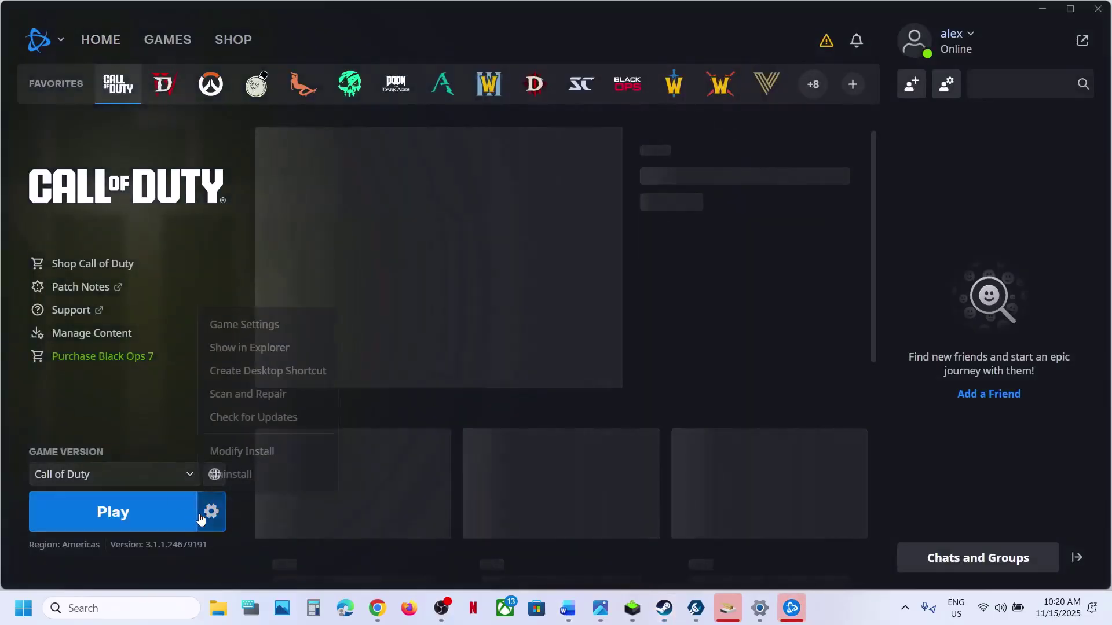
Return to the Word document and highlight the word "compatibility" in Step 18
click(575, 621)
scroll(470, 359, down, 3)
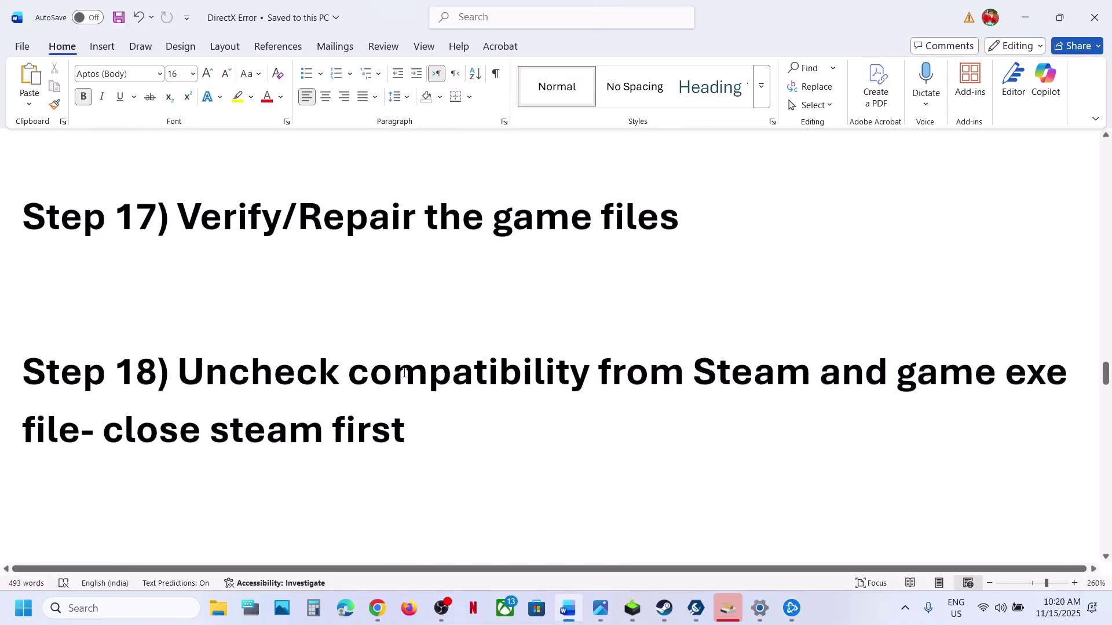
drag(359, 376, 611, 378)
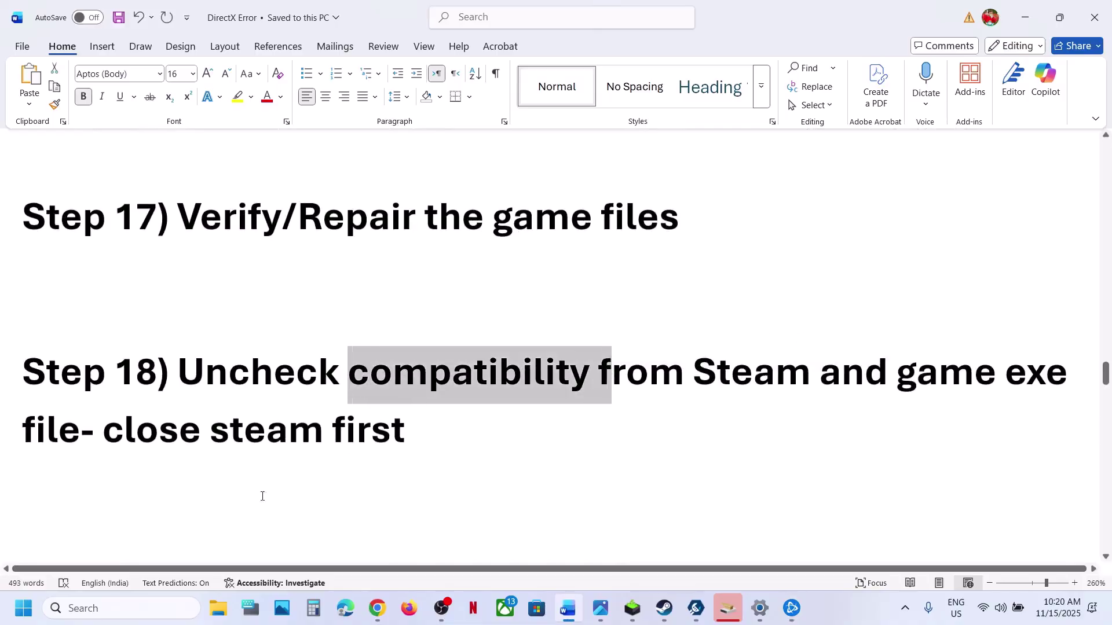
Search Windows for Steam, open its file location, and find the Steam shortcut in the folder
click(144, 603)
text(steam)
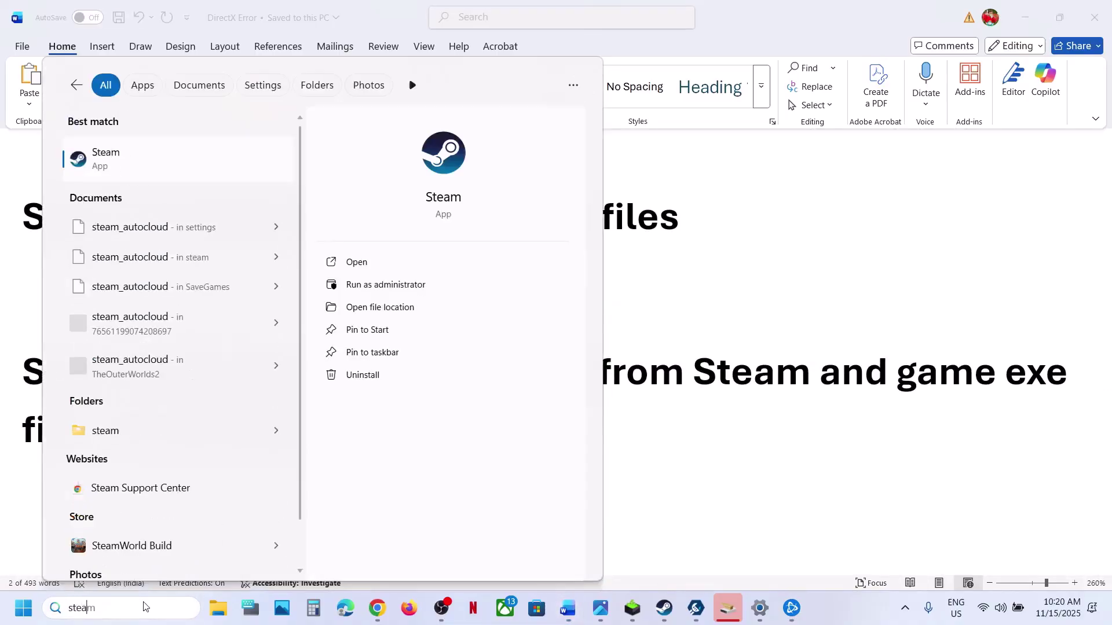
right_click(124, 167)
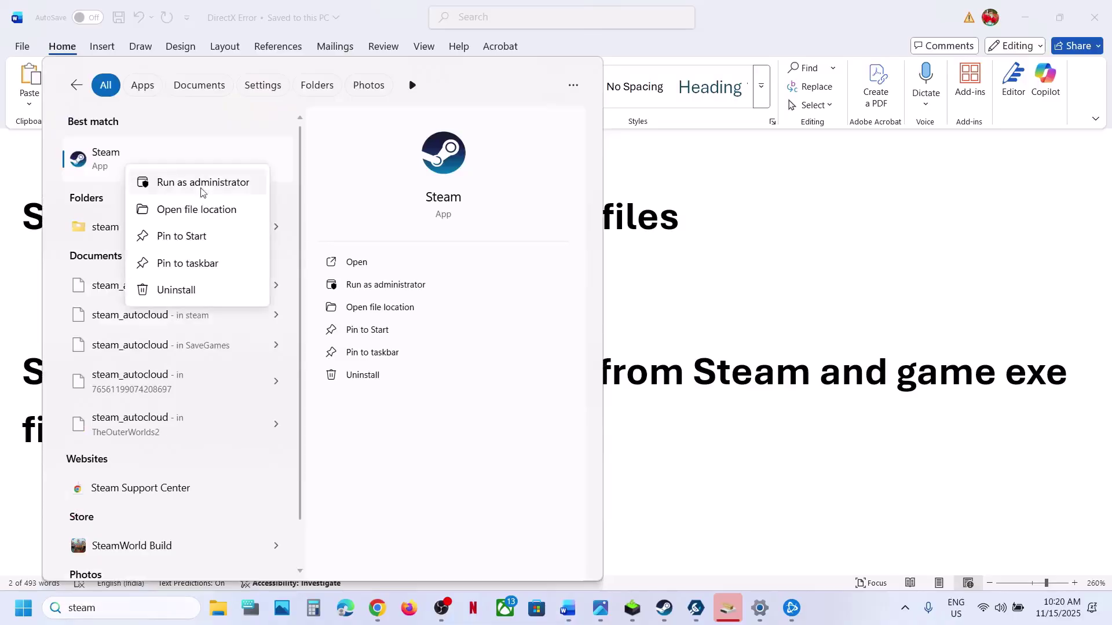
click(197, 211)
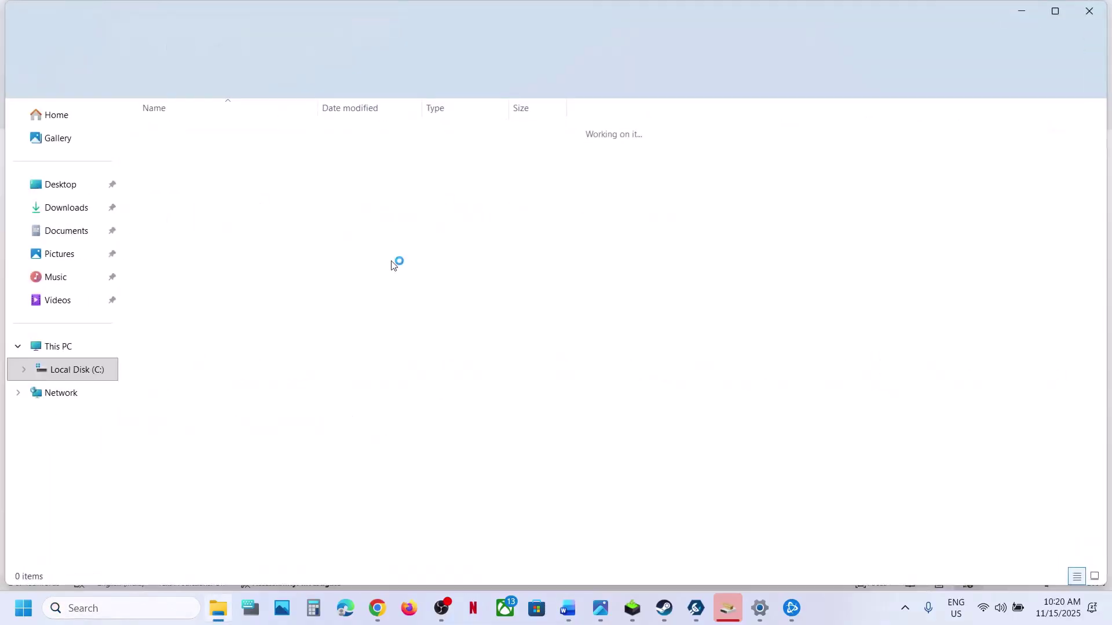
scroll(214, 452, down, 6)
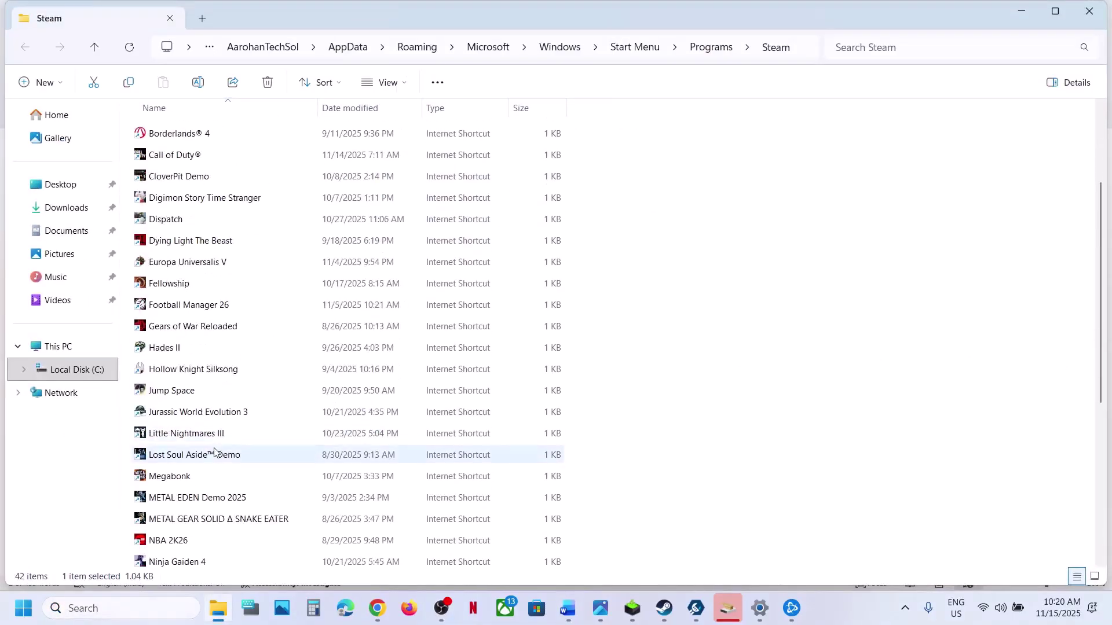
scroll(214, 447, up, 6)
scroll(199, 449, down, 4)
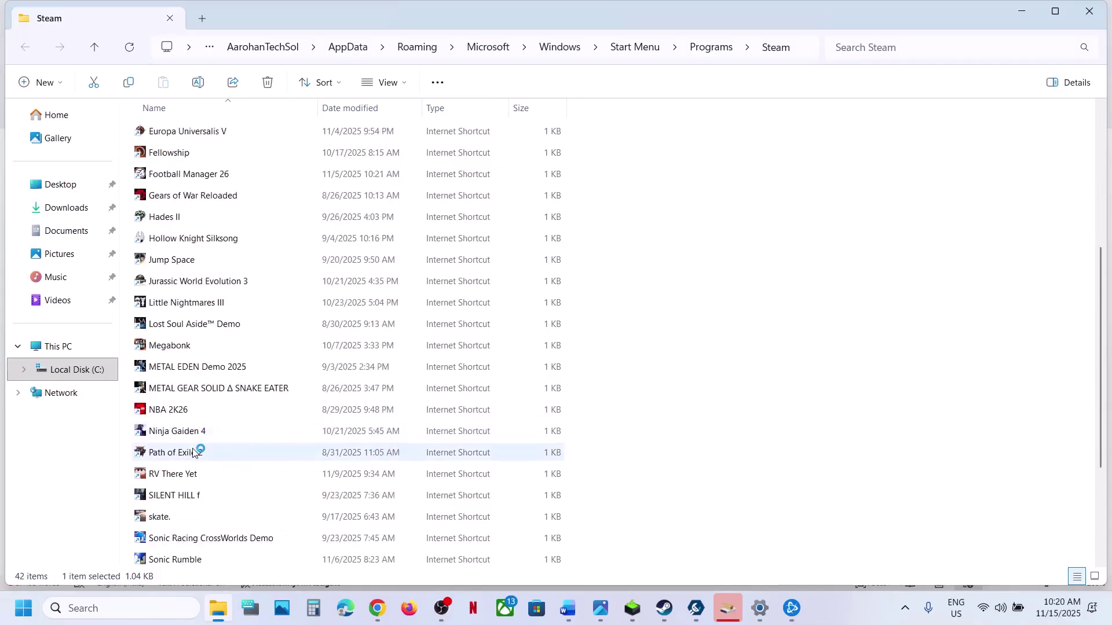
scroll(221, 472, down, 2)
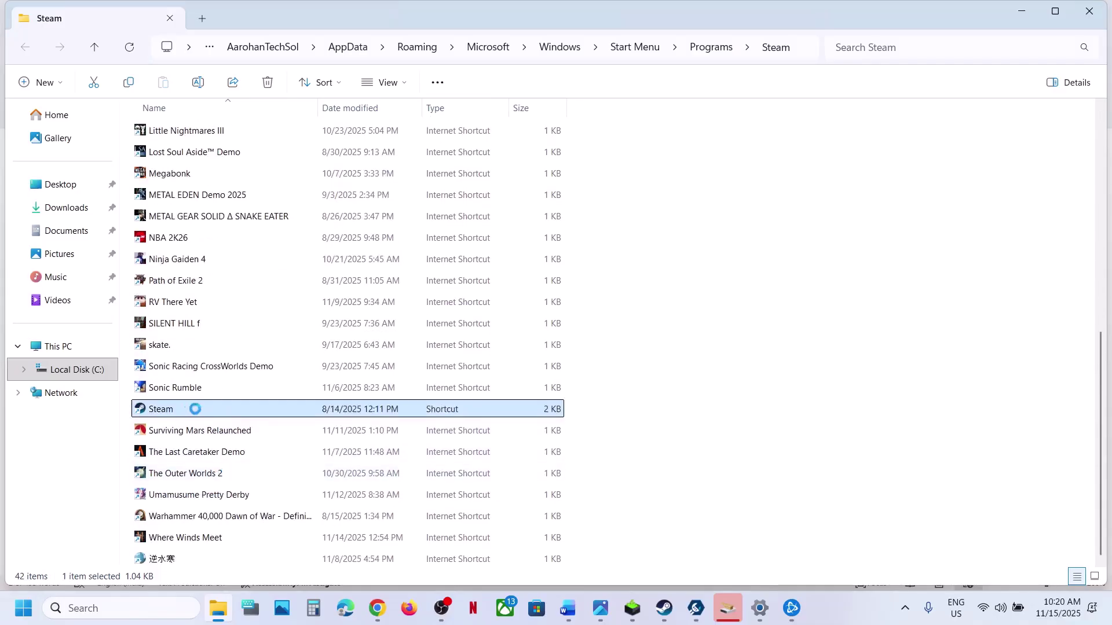
Open the Steam shortcut's compatibility properties, keep every compatibility option unchecked, and confirm the dialog
right_click(330, 419)
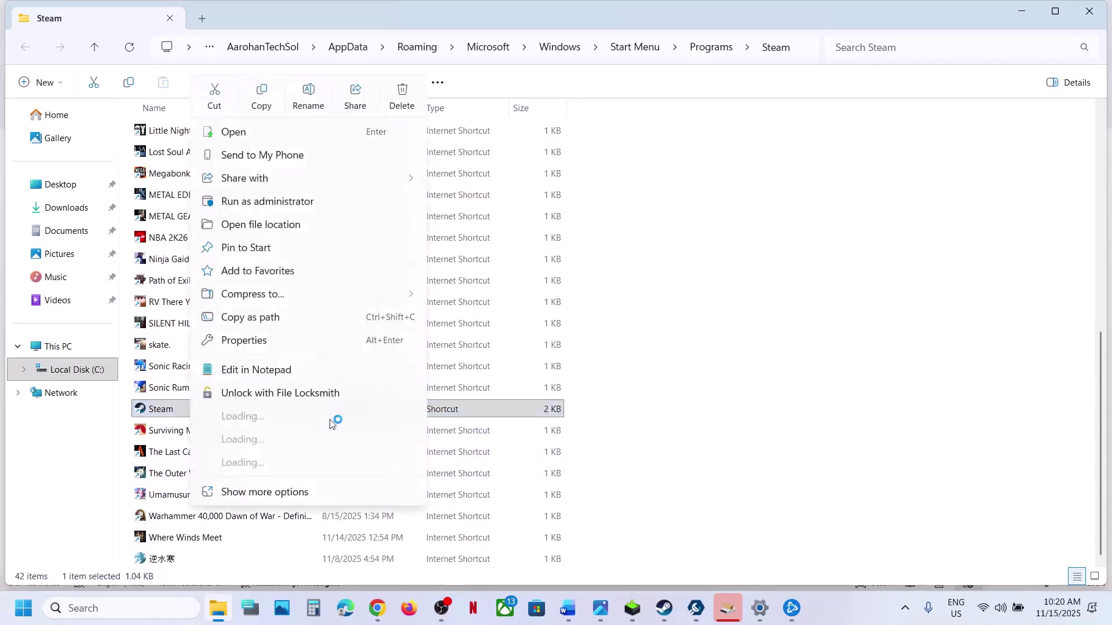
click(258, 341)
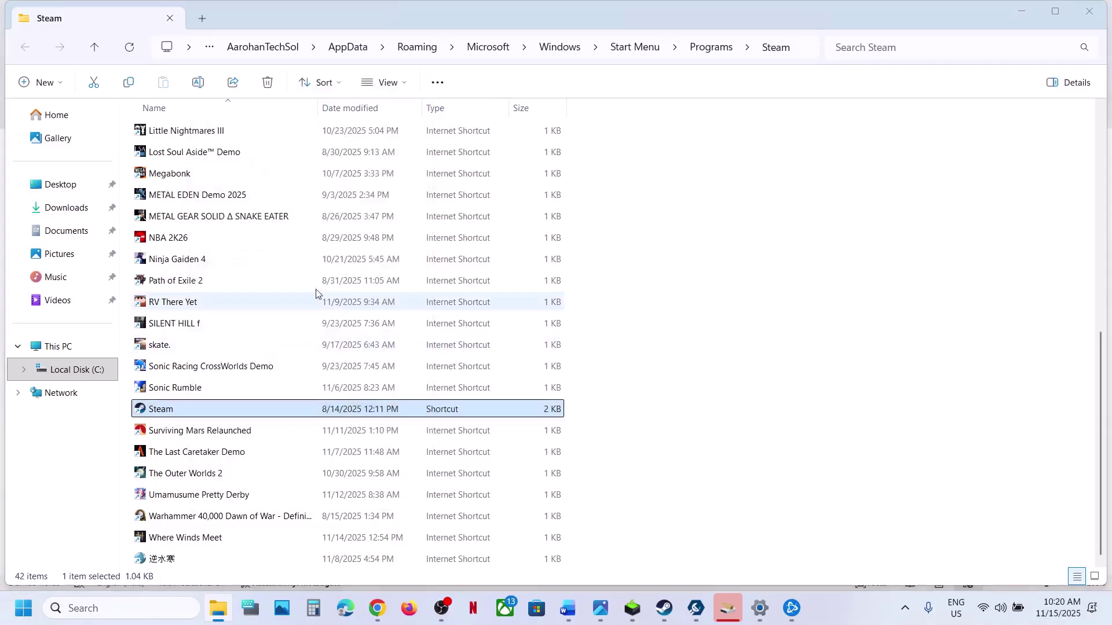
click(352, 230)
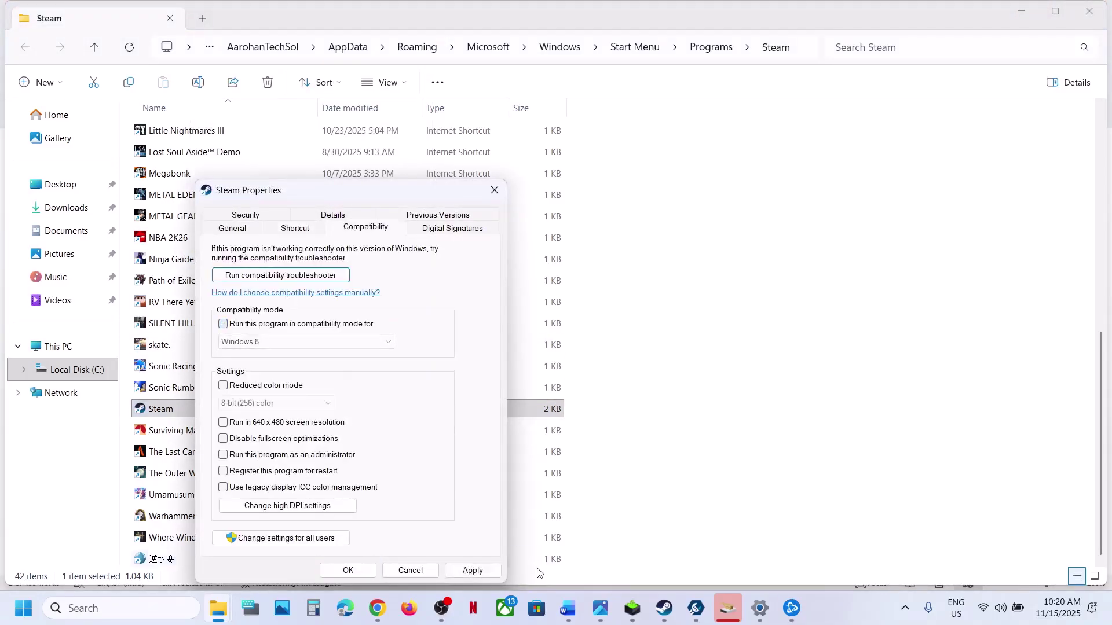
click(362, 571)
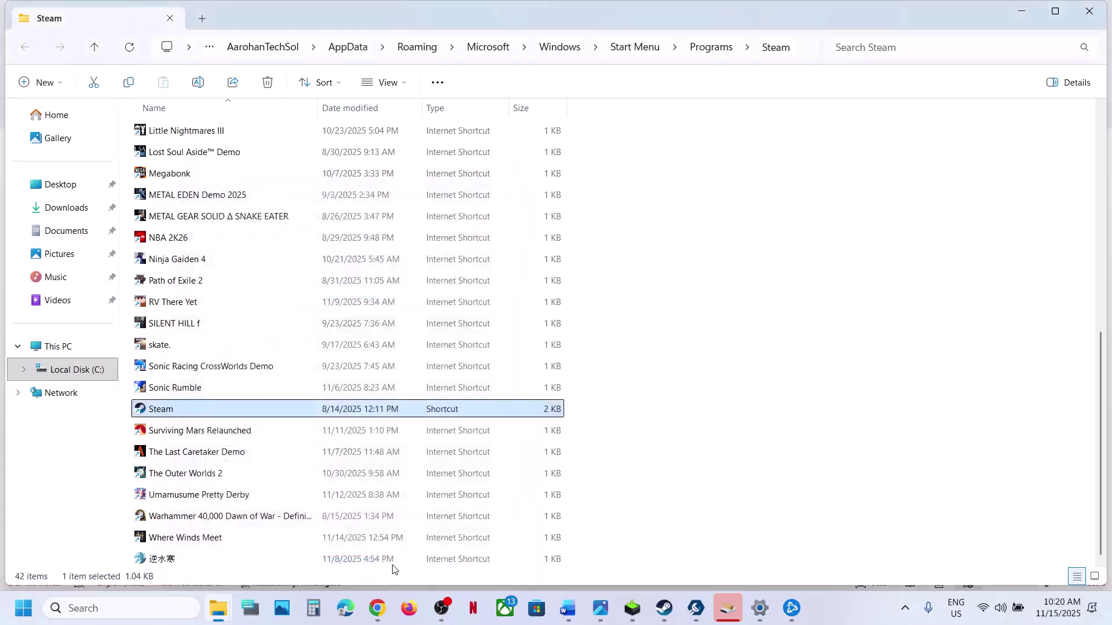
Browse Call of Duty's local files from the Steam library and select the cod application in the Call of Duty HQ folder
click(665, 608)
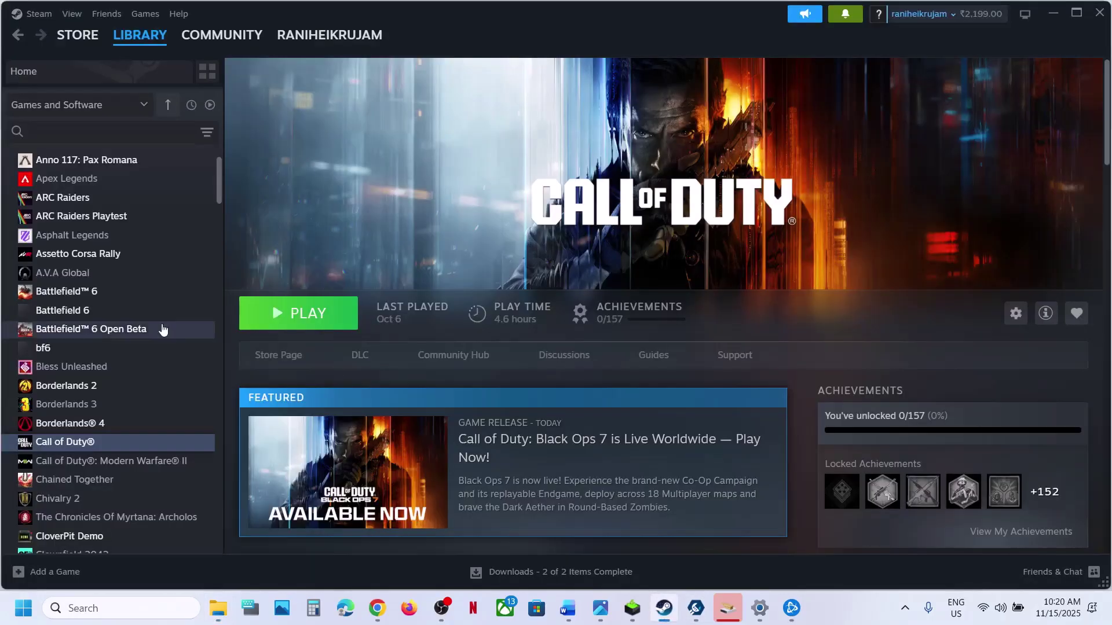
right_click(76, 450)
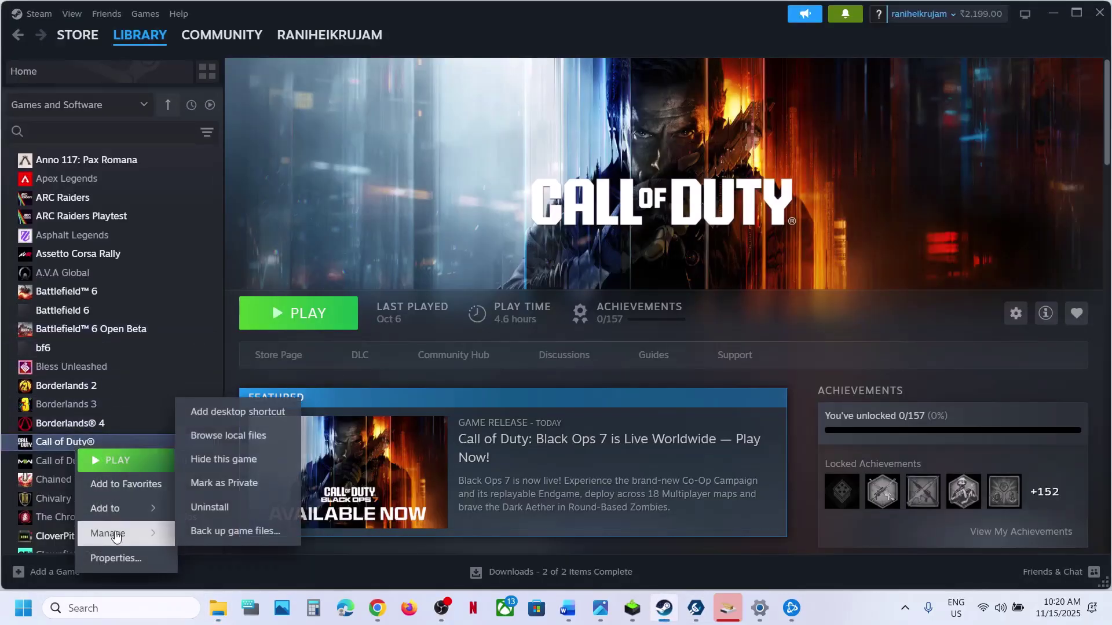
mouse_move(156, 532)
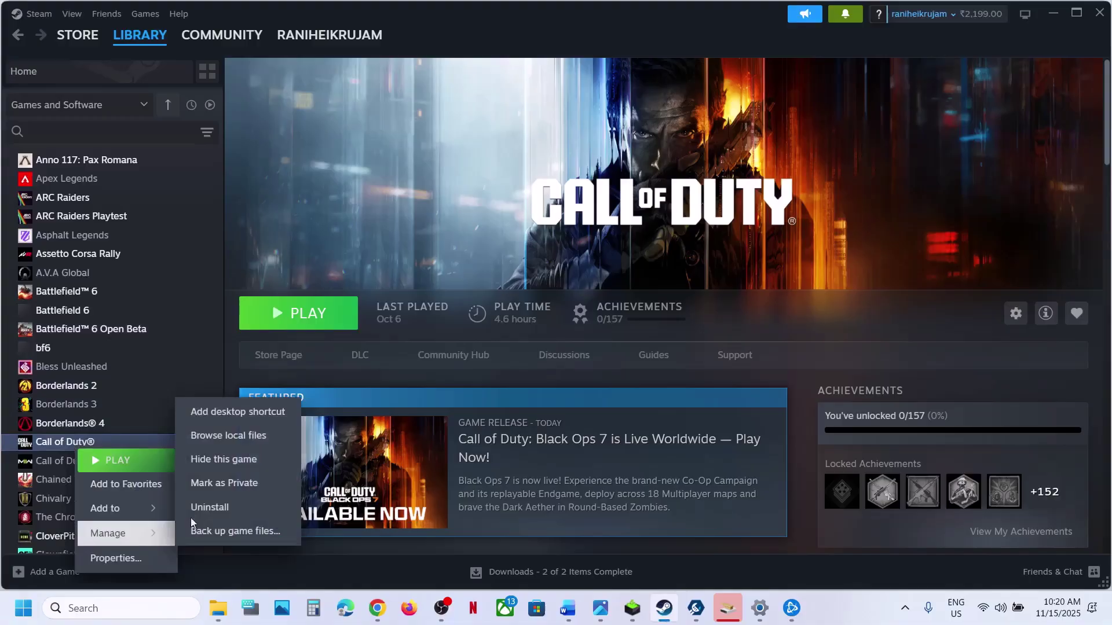
click(220, 444)
scroll(238, 371, down, 7)
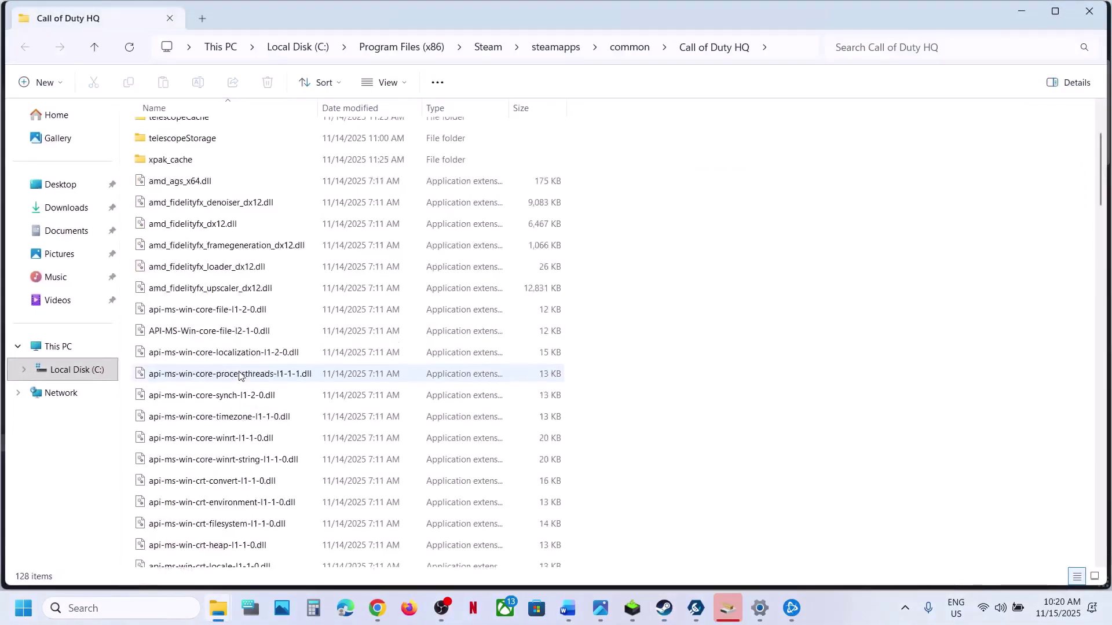
scroll(239, 370, down, 2)
double_click(244, 431)
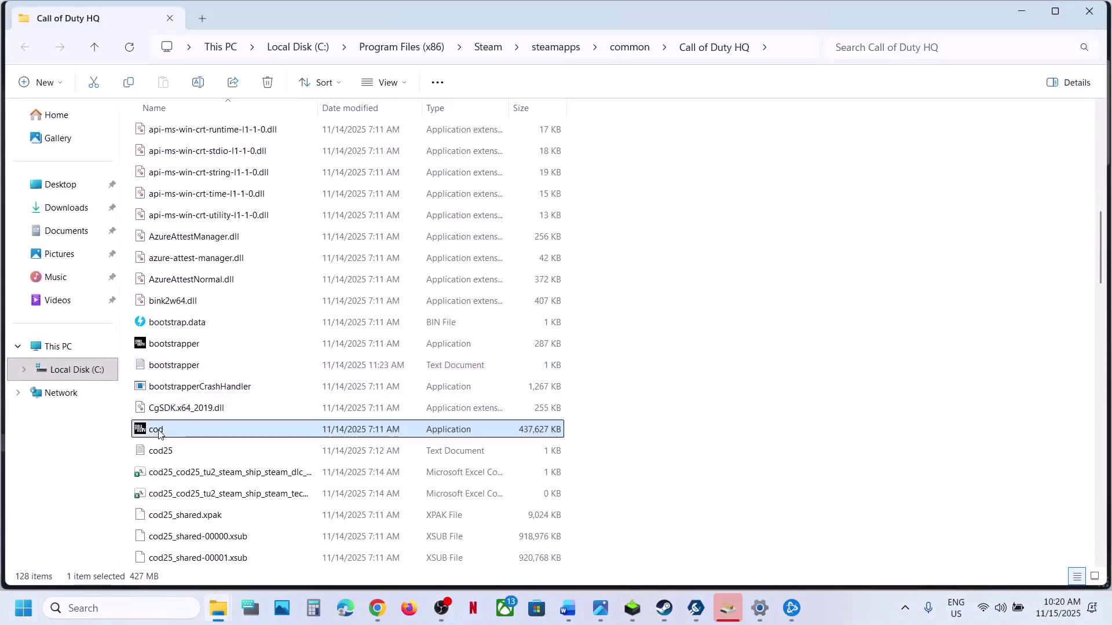
Open the cod application's compatibility properties, keep every compatibility option unchecked, and apply and confirm the settings
right_click(275, 439)
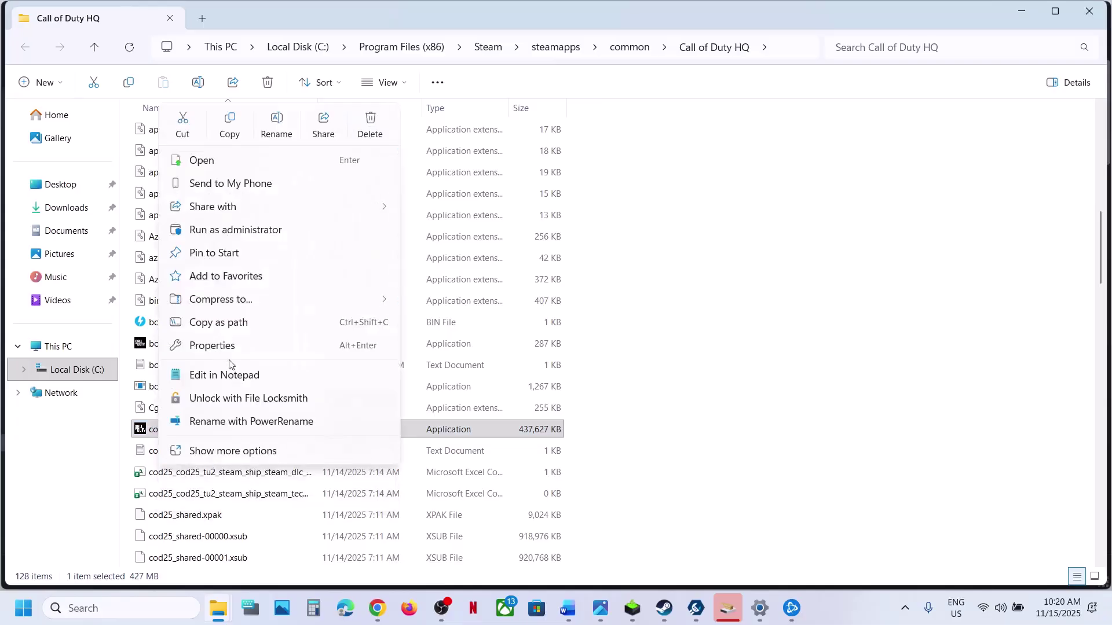
click(220, 346)
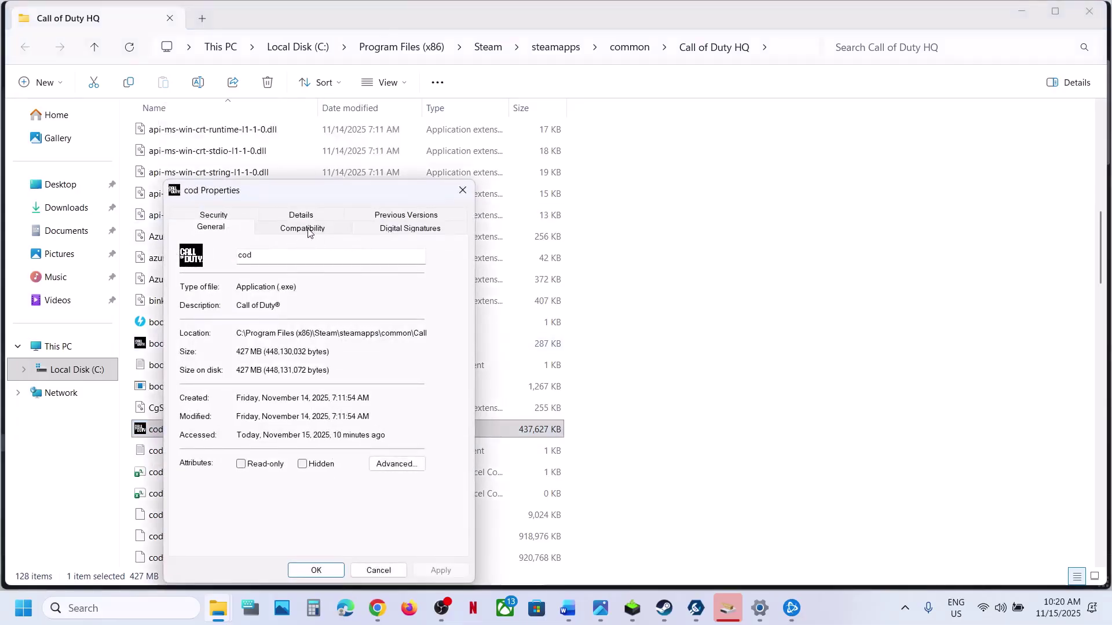
click(309, 230)
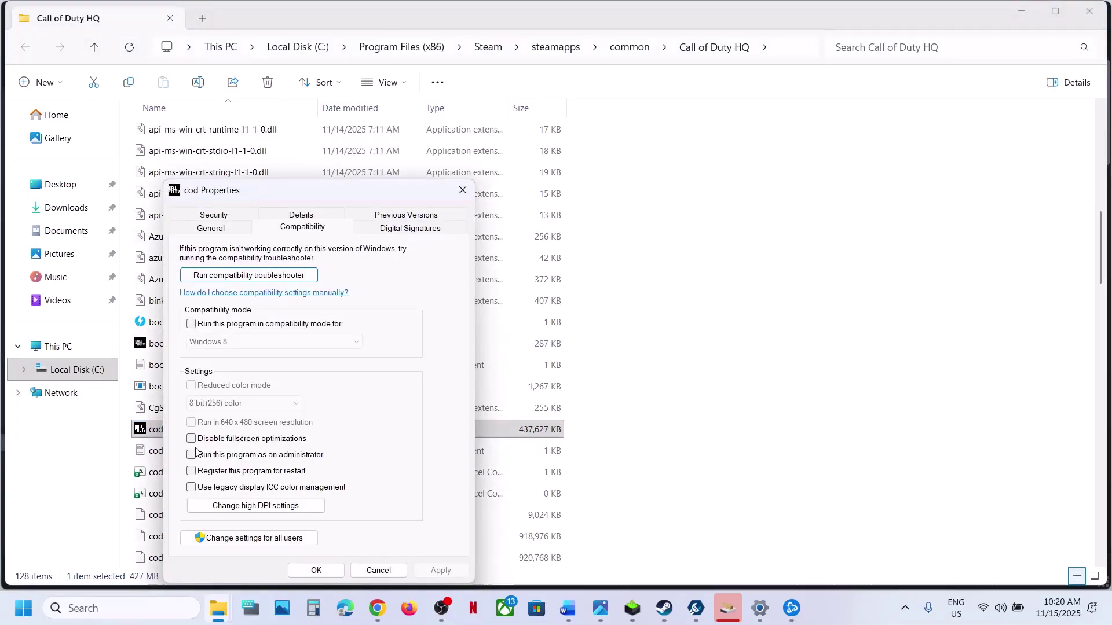
click(192, 325)
click(441, 570)
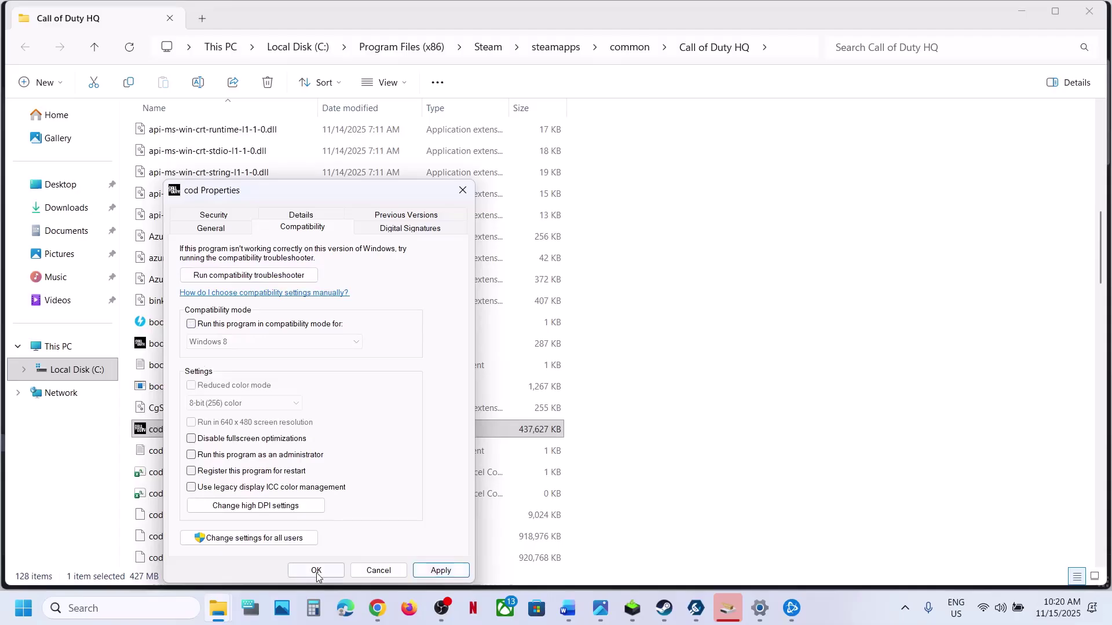
click(317, 574)
Search Windows for Battle.net and view the app's available actions, including its file location option
mouse_move(745, 602)
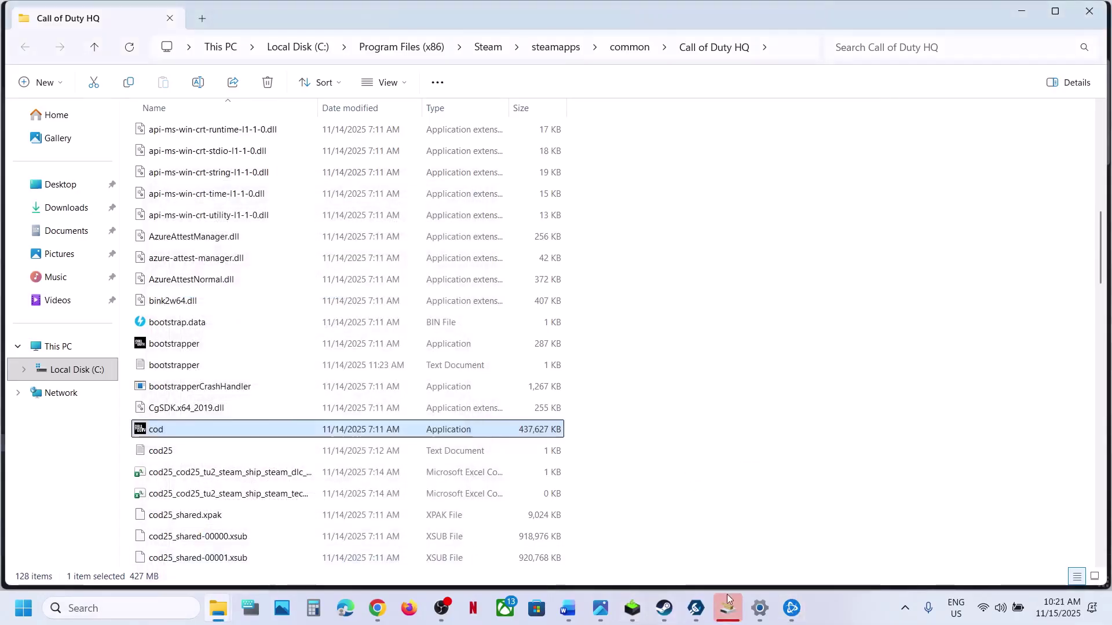
click(162, 605)
text(bb)
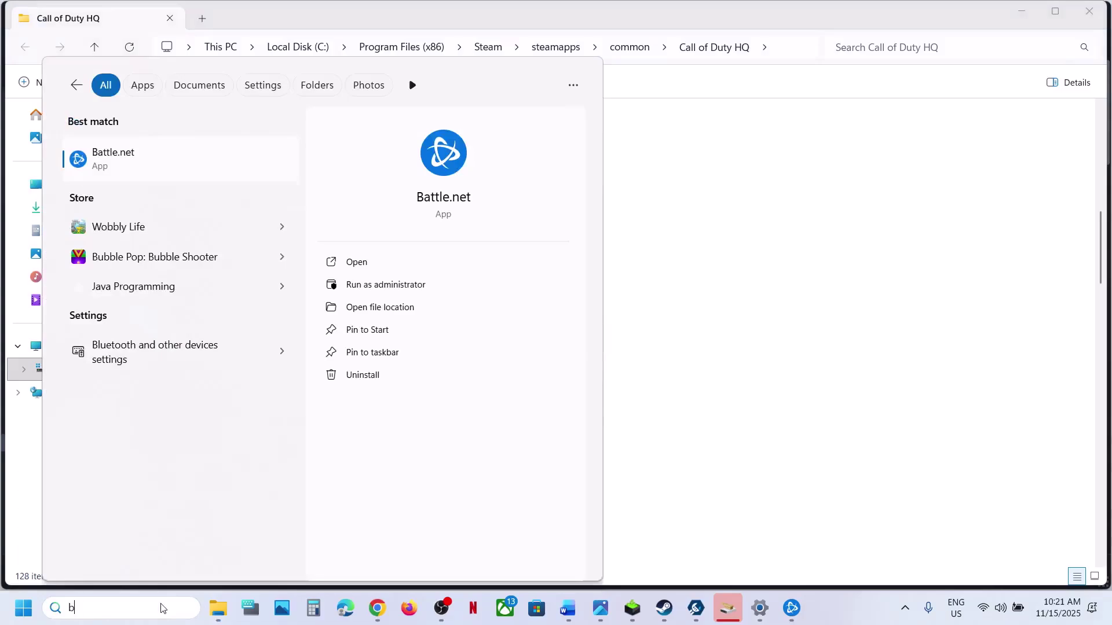
right_click(96, 163)
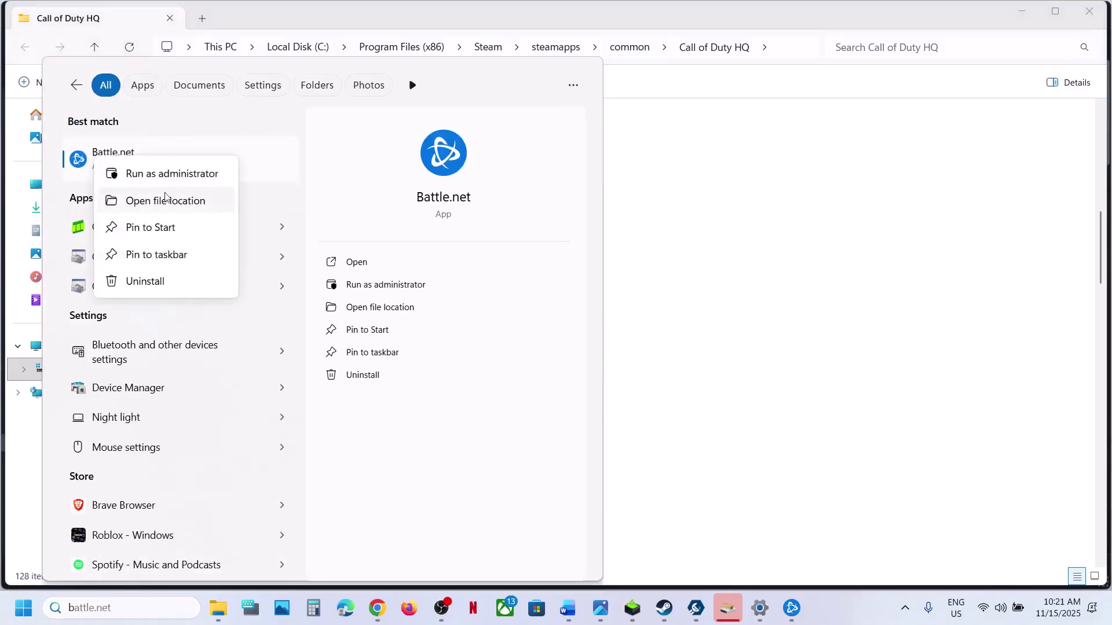
click(732, 278)
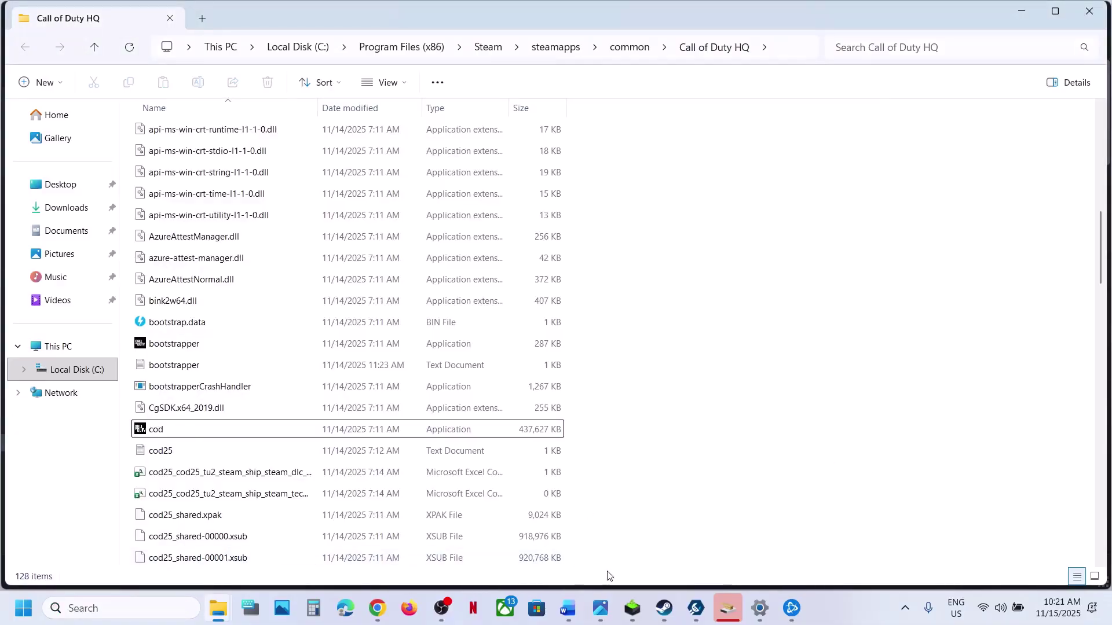
Return to the Word document, highlight the shader preloading instruction in Step 20, and continue to Step 21
click(580, 619)
scroll(377, 383, down, 3)
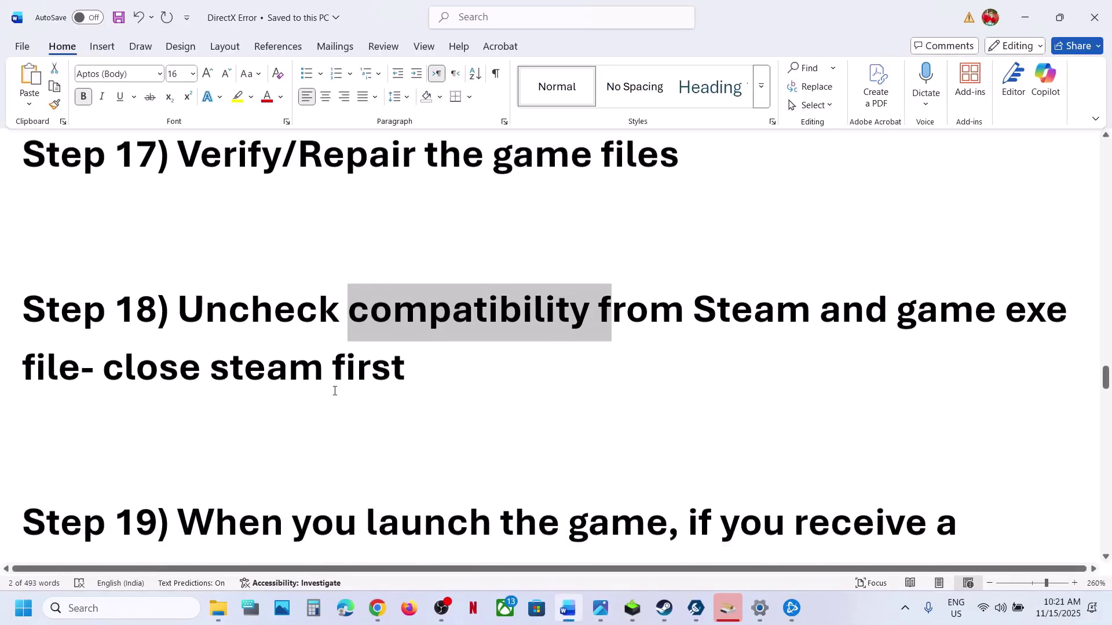
drag(284, 388, 702, 440)
click(702, 440)
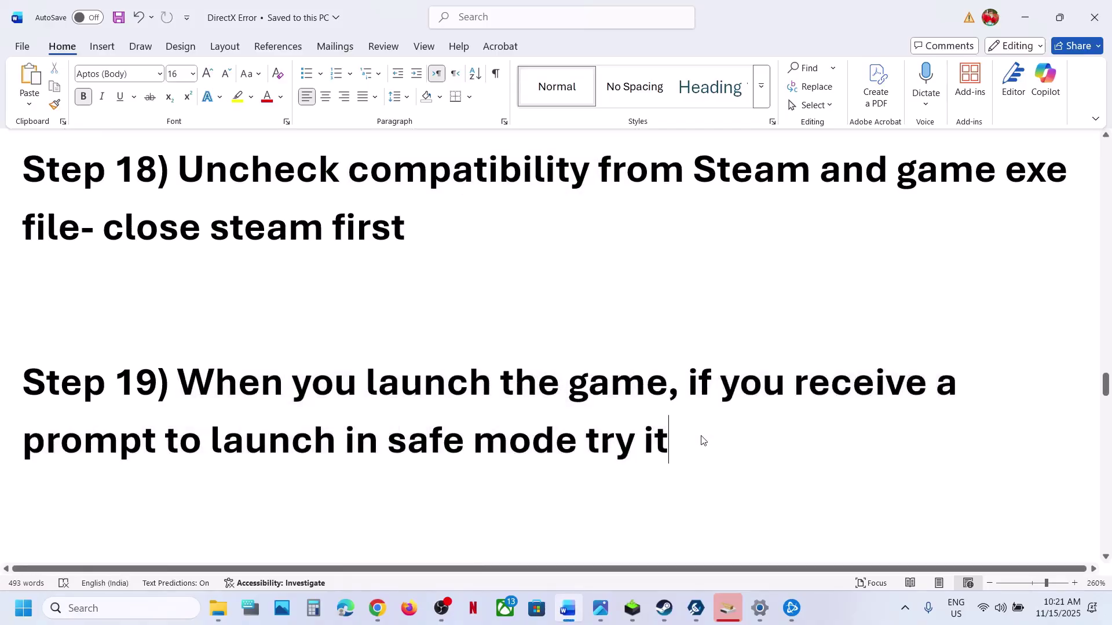
scroll(701, 438, down, 3)
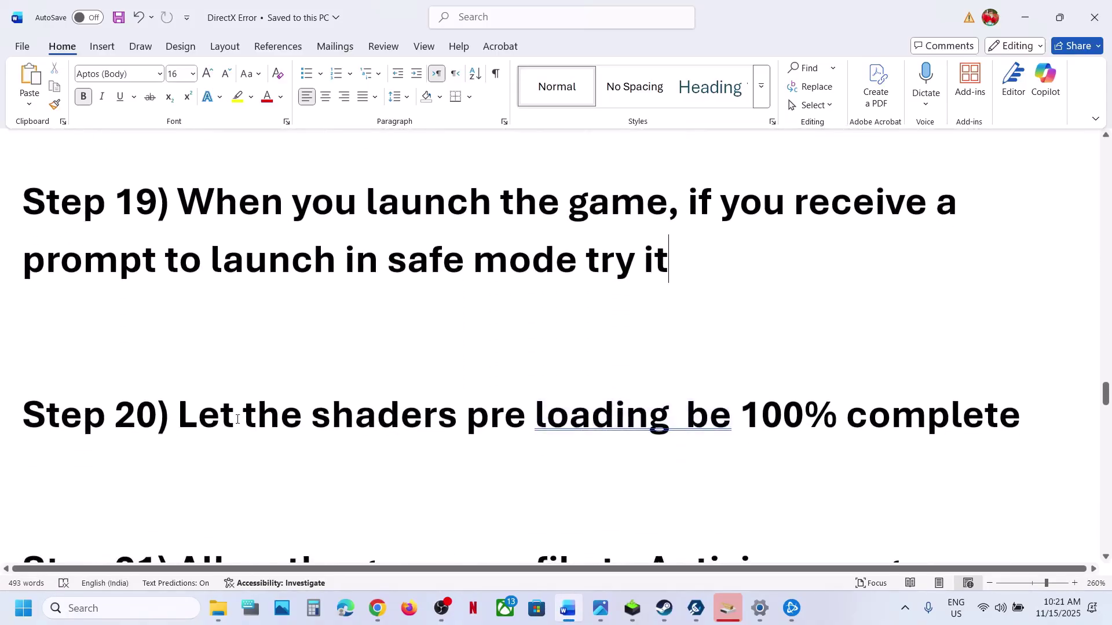
drag(237, 419, 866, 416)
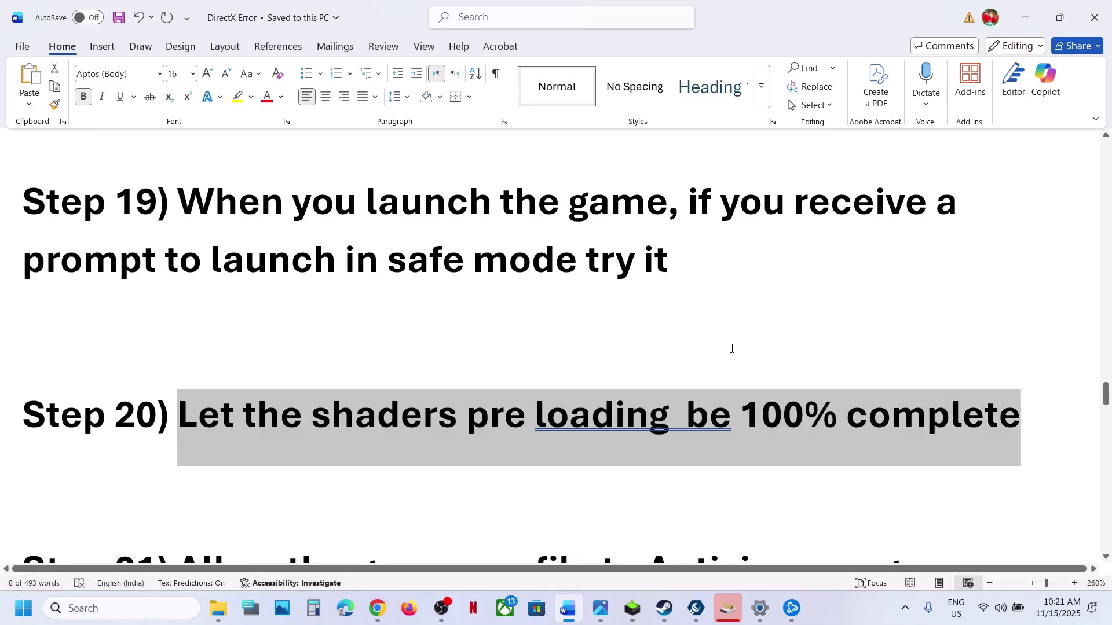
scroll(315, 425, down, 3)
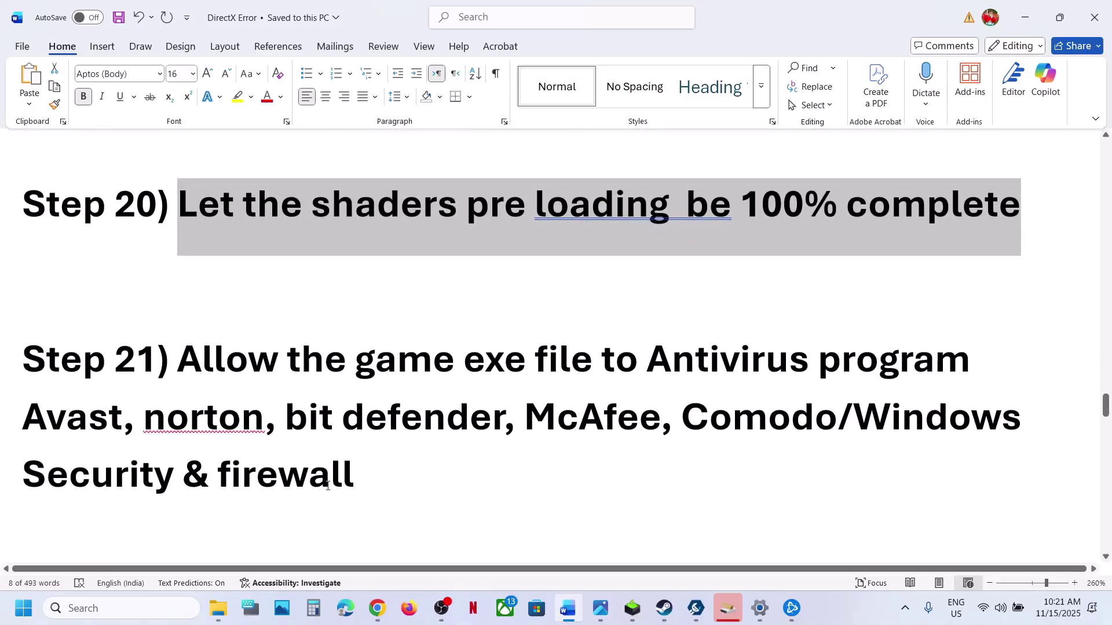
Switch to Settings and open the Windows Security page for allowing apps through Controlled folder access, granting the administrator permission
key(alt+Tab)
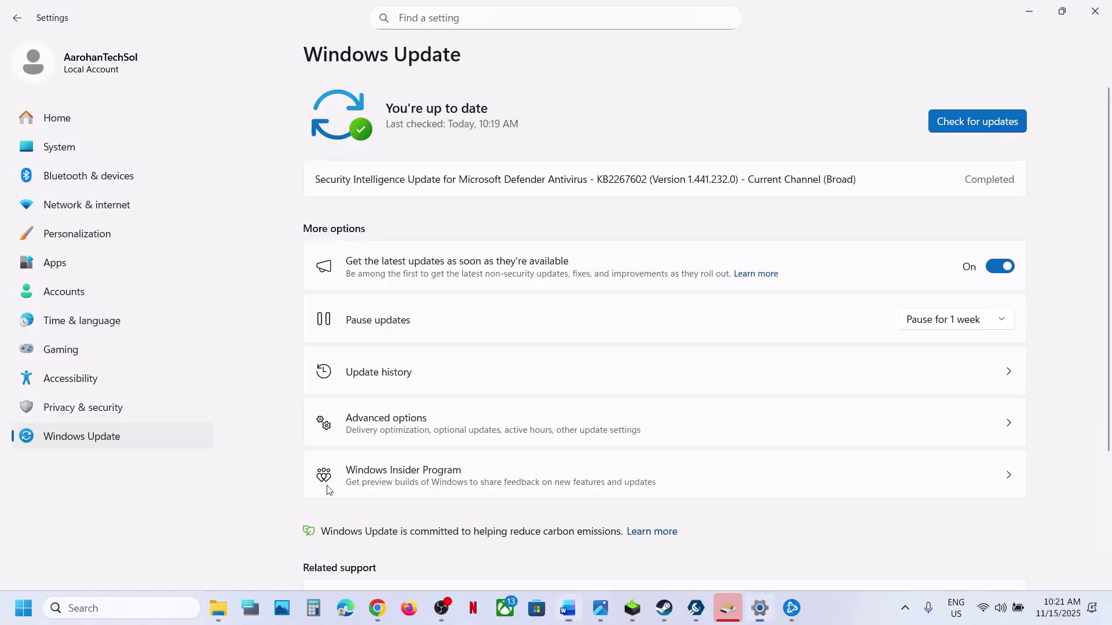
click(101, 407)
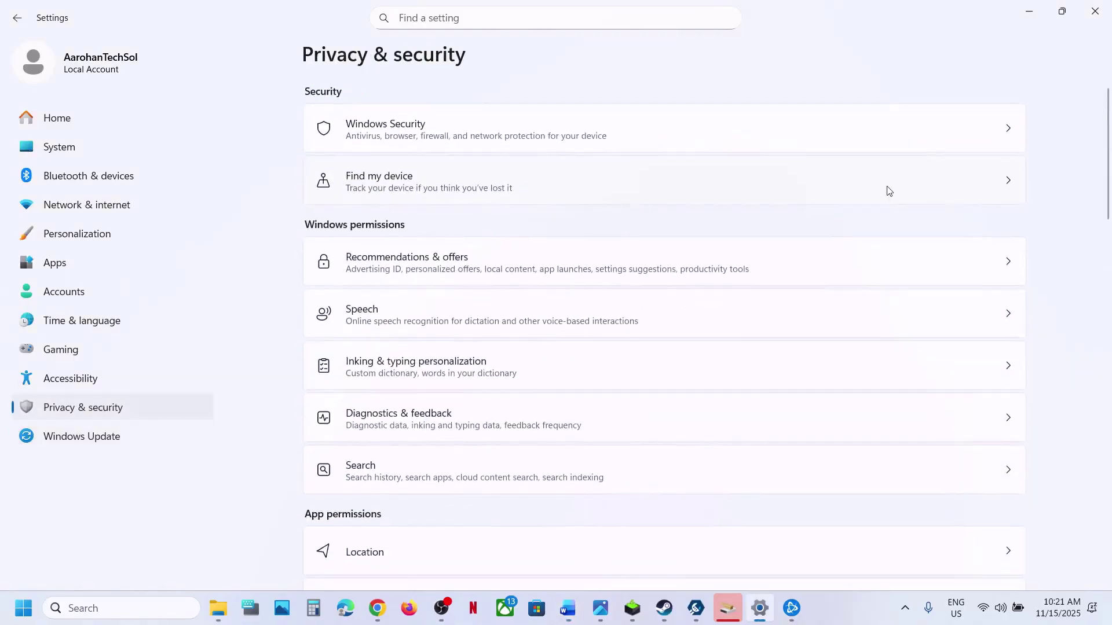
click(504, 144)
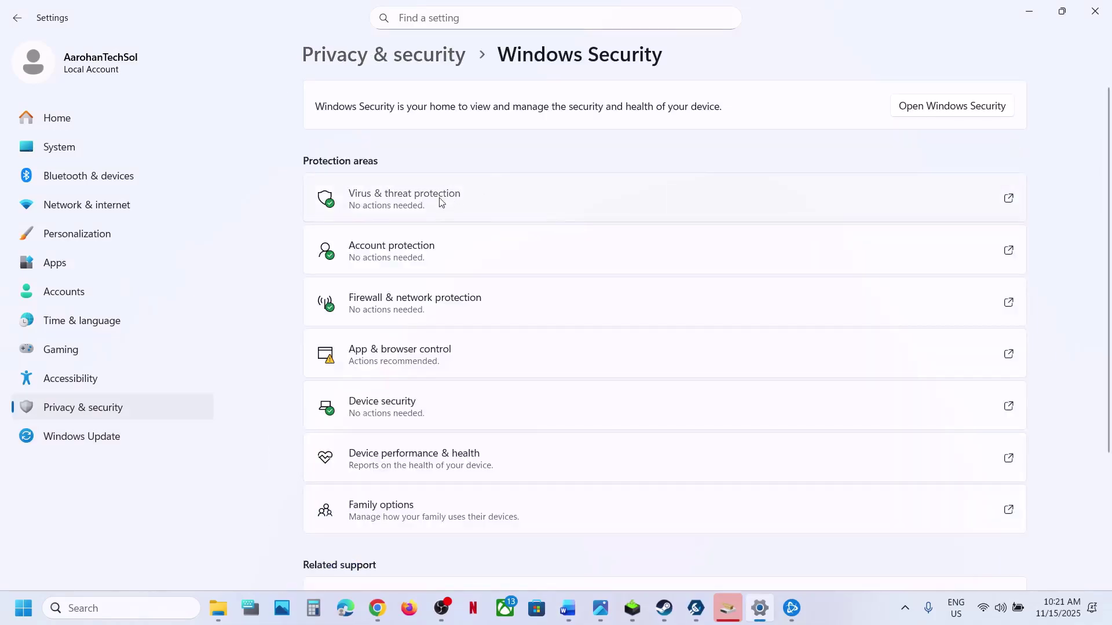
click(440, 201)
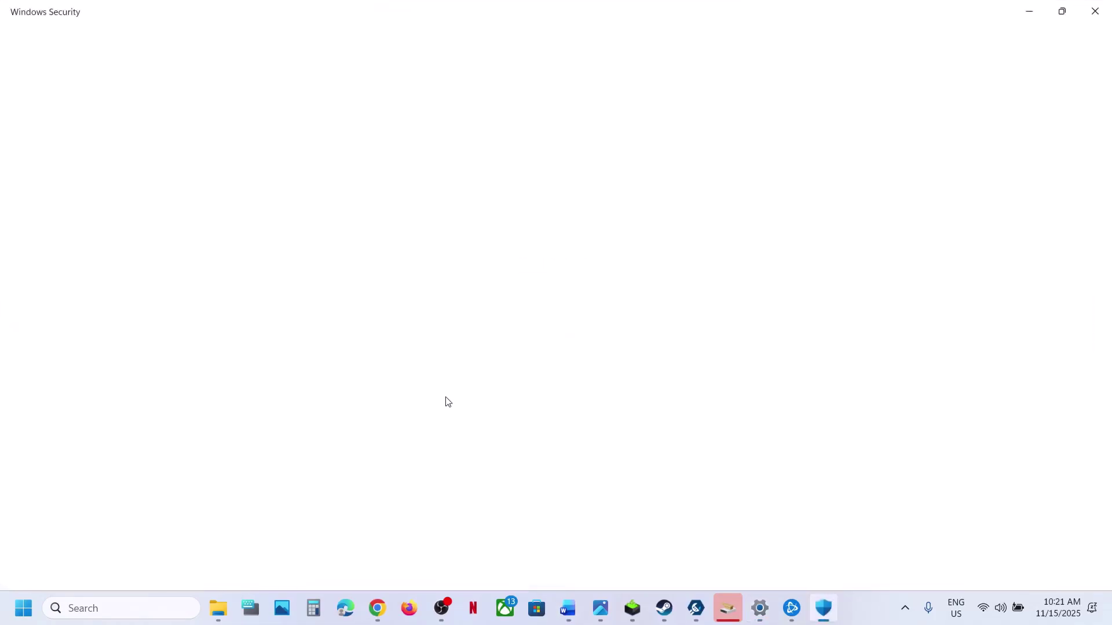
scroll(447, 399, down, 3)
click(331, 524)
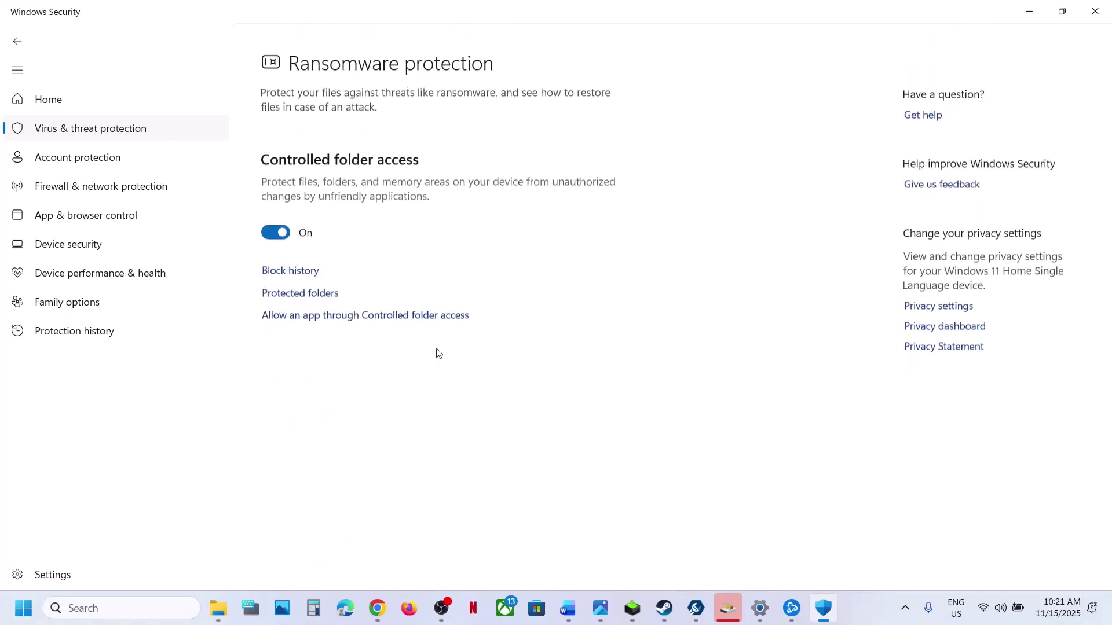
click(356, 306)
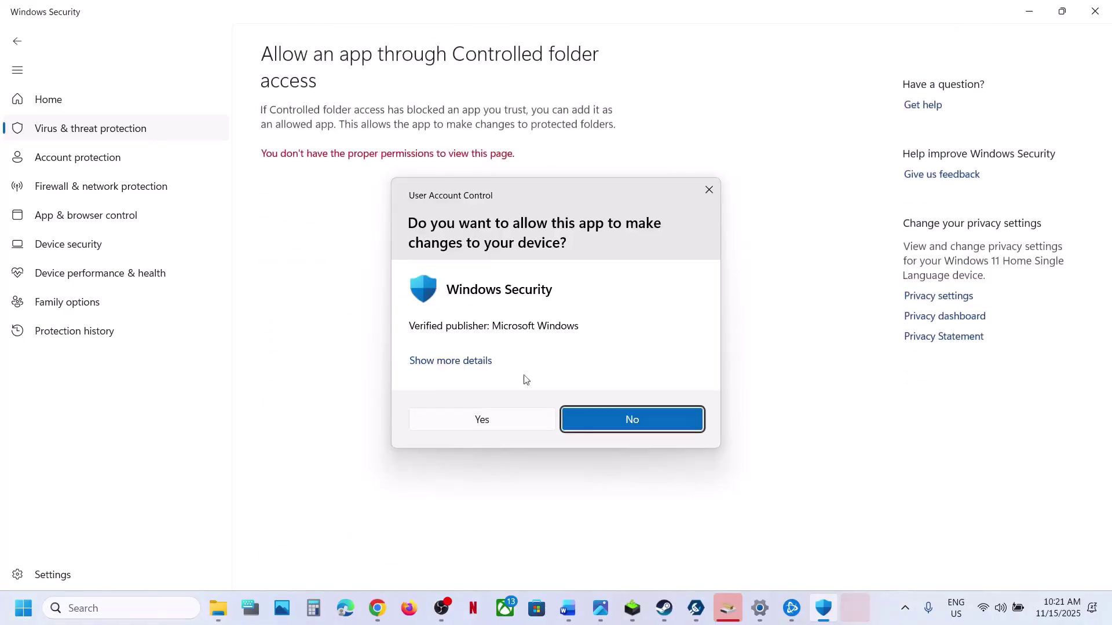
click(479, 430)
Add the cod application from the Call of Duty HQ folder as an allowed app and close Windows Security
click(356, 155)
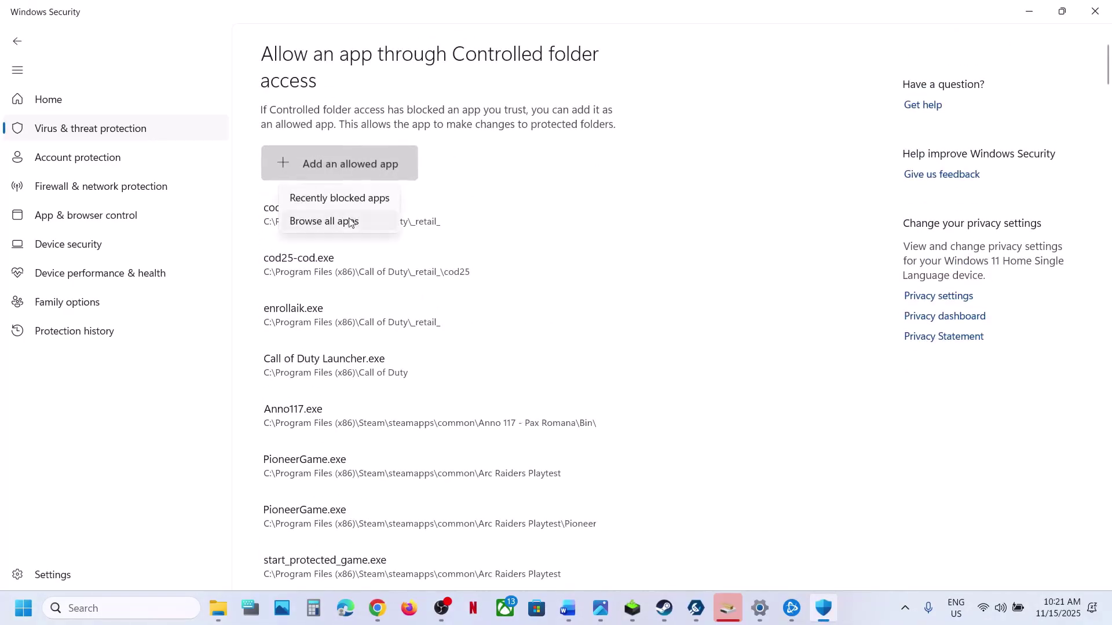
click(351, 221)
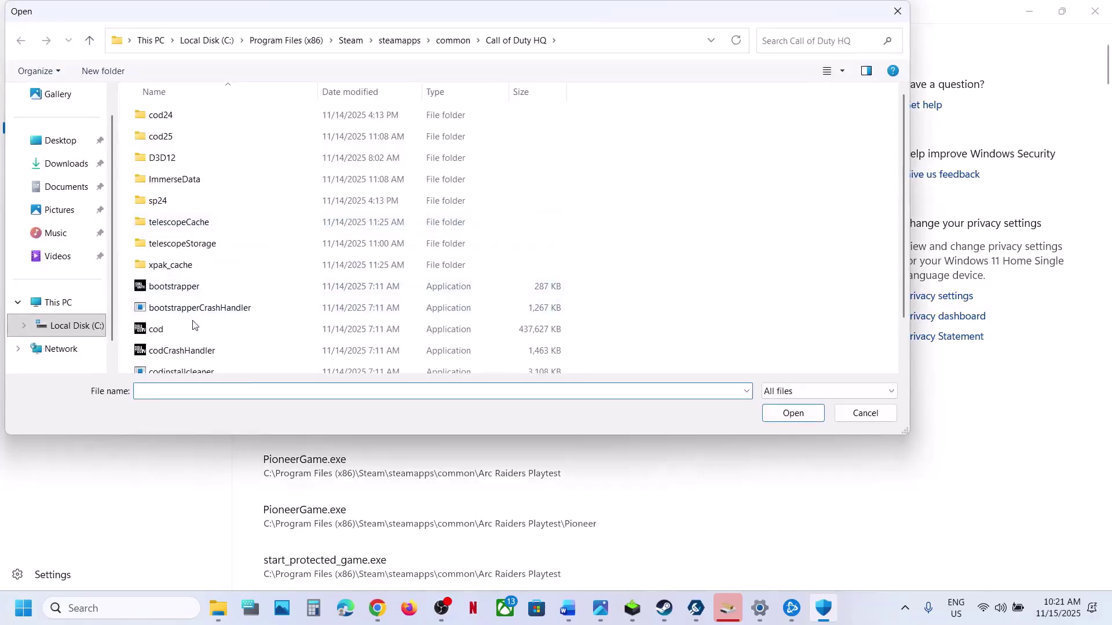
click(186, 329)
click(793, 413)
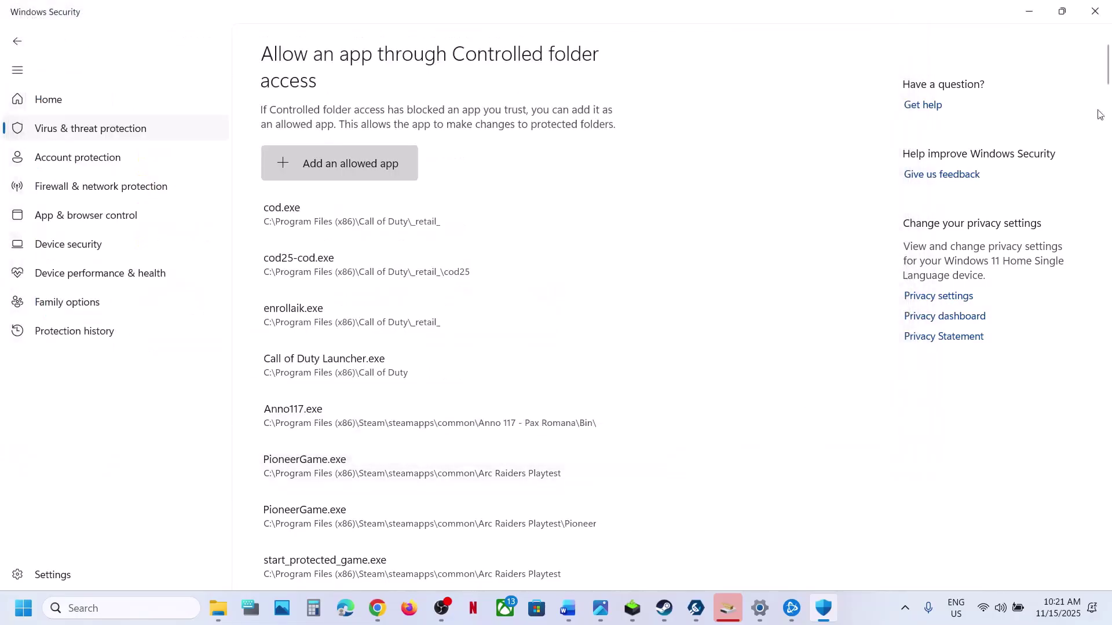
click(1094, 11)
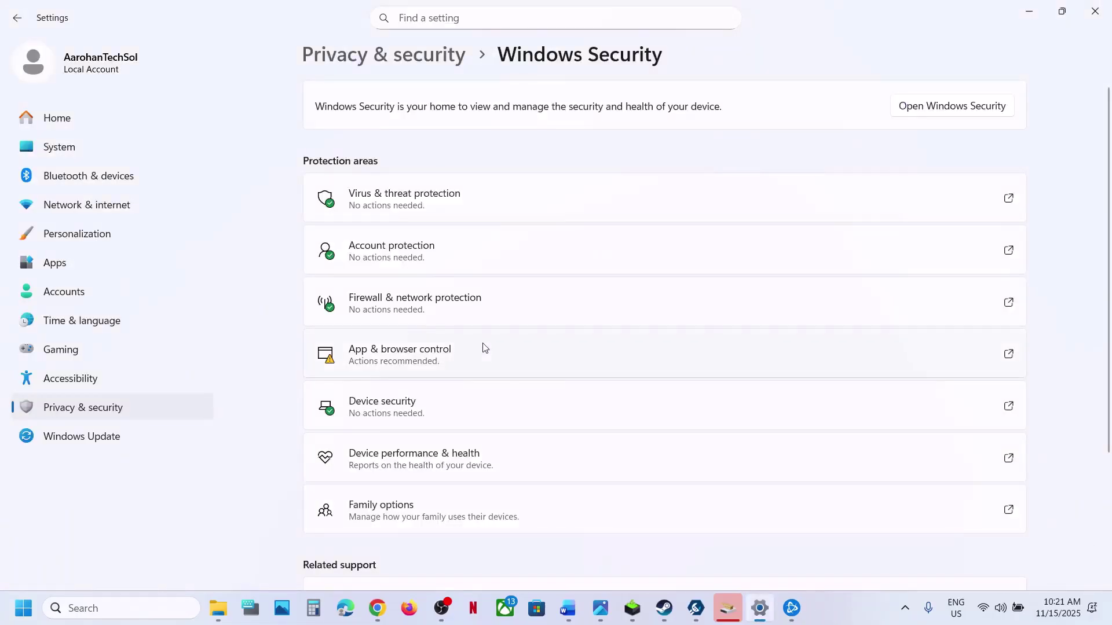
Close Settings, highlight the antivirus programs in Step 21 of the Word document, and read Step 22
click(1094, 10)
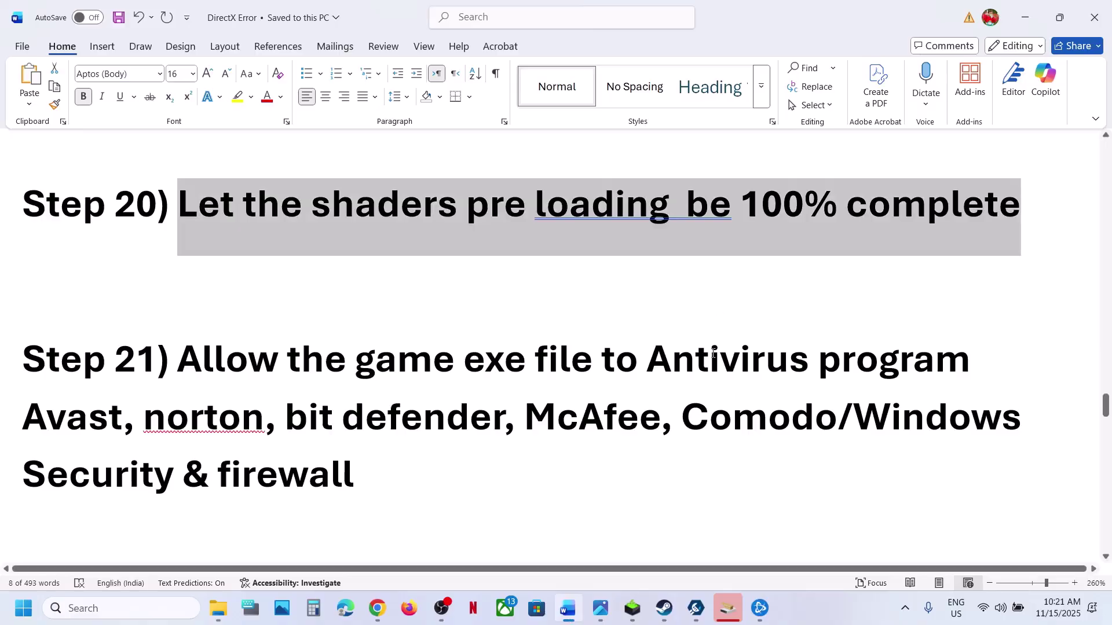
drag(649, 371, 649, 439)
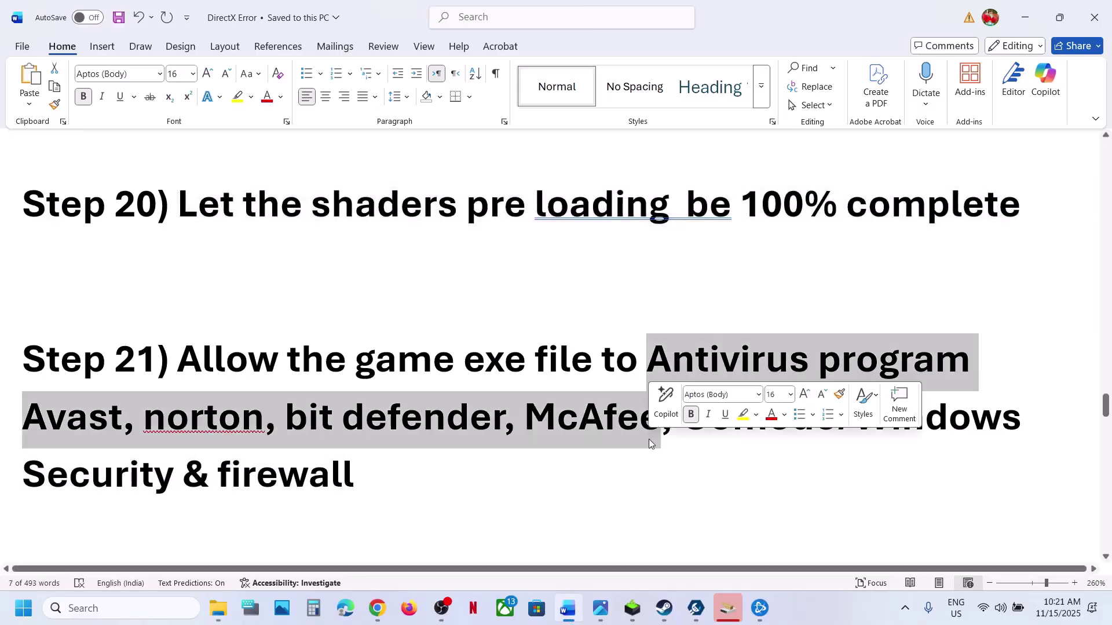
scroll(358, 460, down, 5)
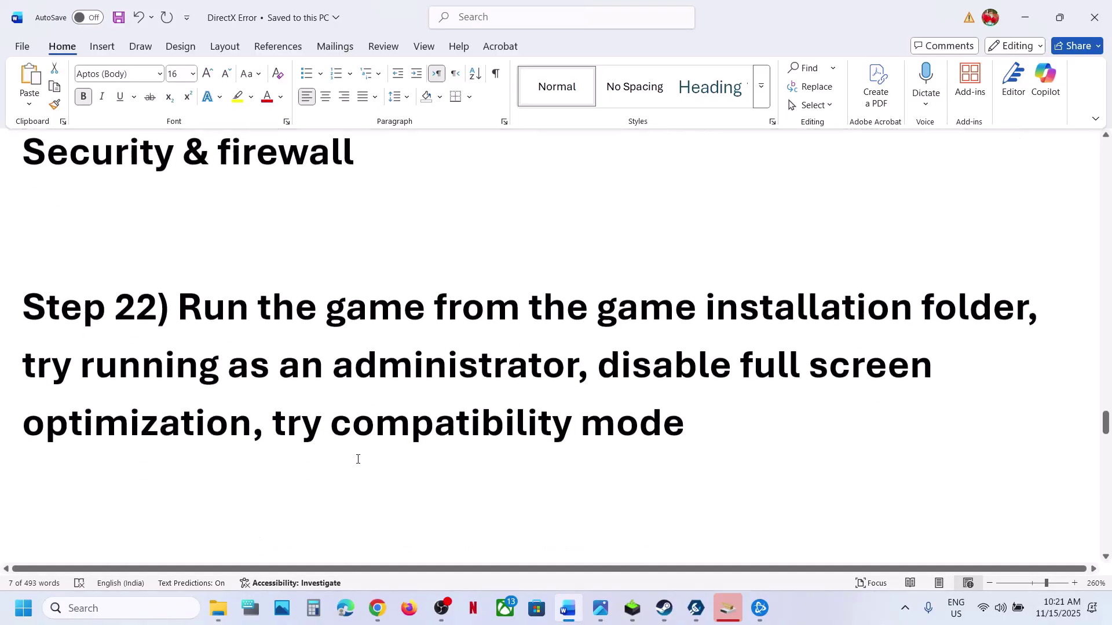
Switch to Steam and browse Call of Duty's local files from the library
click(664, 608)
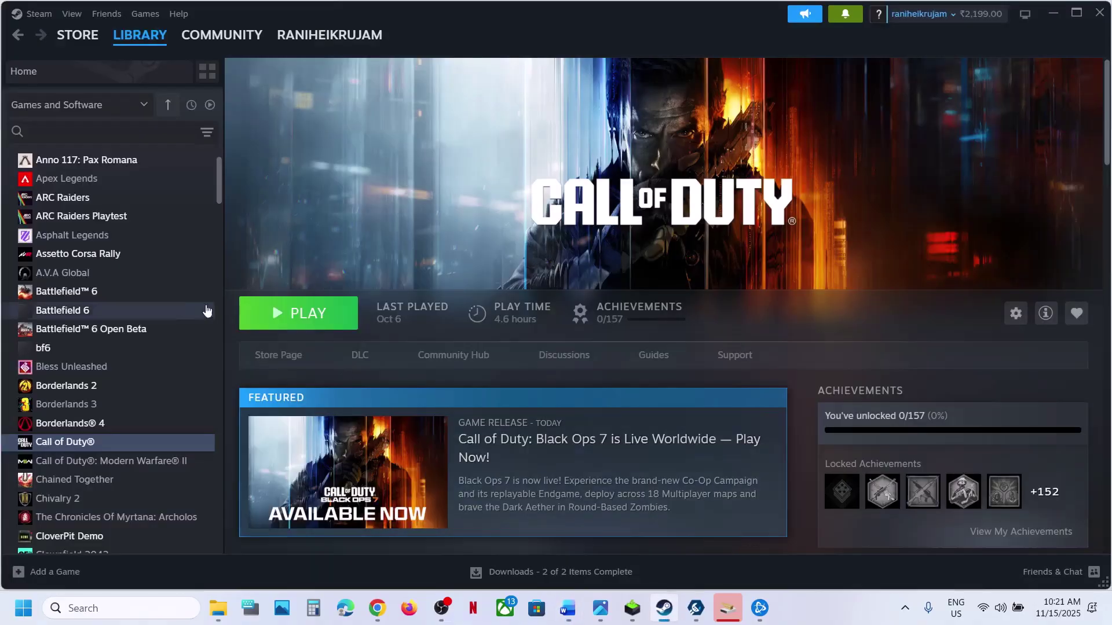
right_click(113, 442)
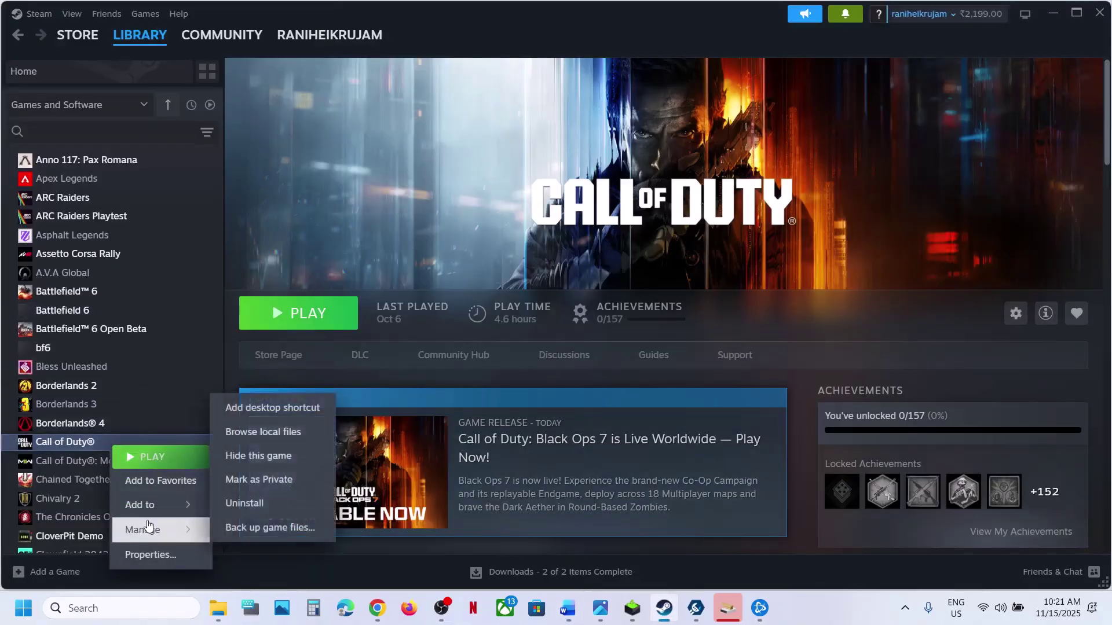
mouse_move(186, 505)
mouse_move(162, 530)
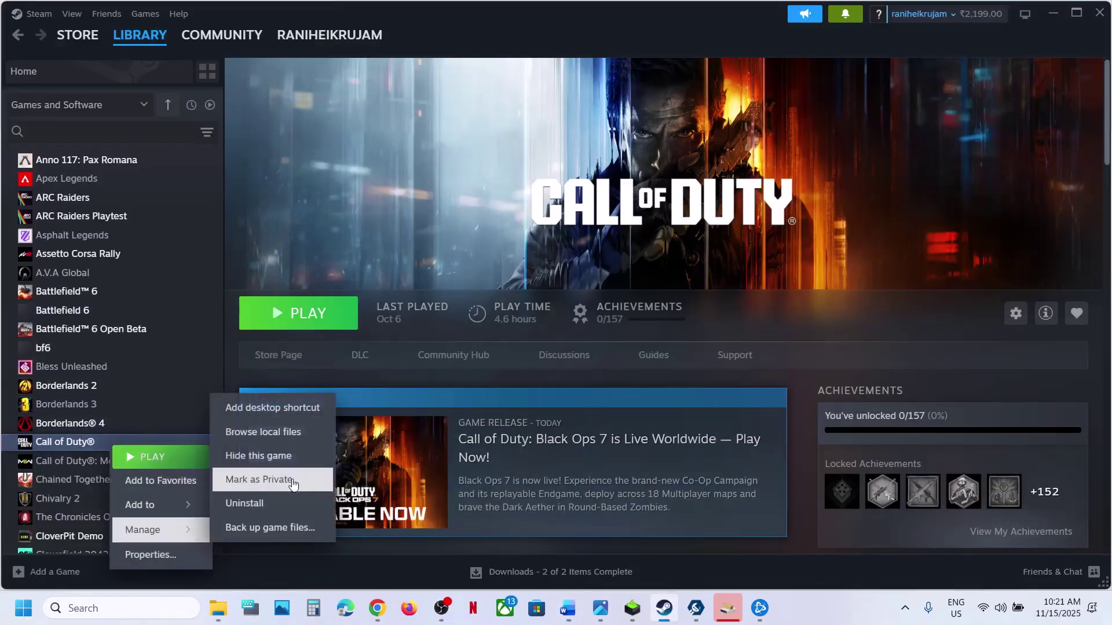
click(272, 435)
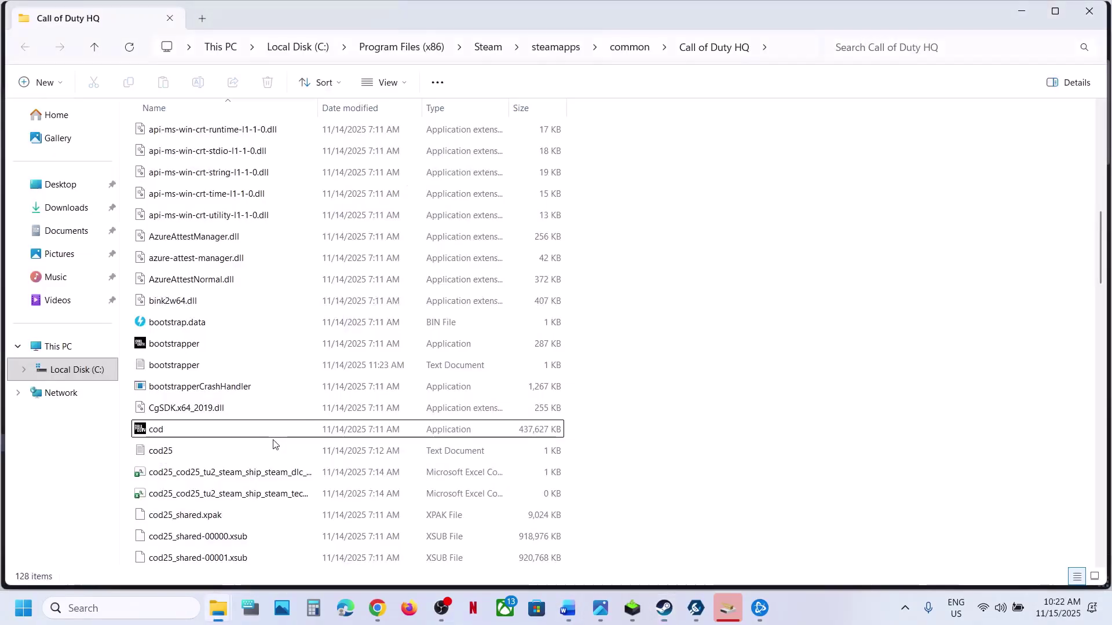
Try running cod as an administrator and disabling fullscreen optimizations in its compatibility properties, clear both options, and confirm the dialog
right_click(169, 429)
click(252, 347)
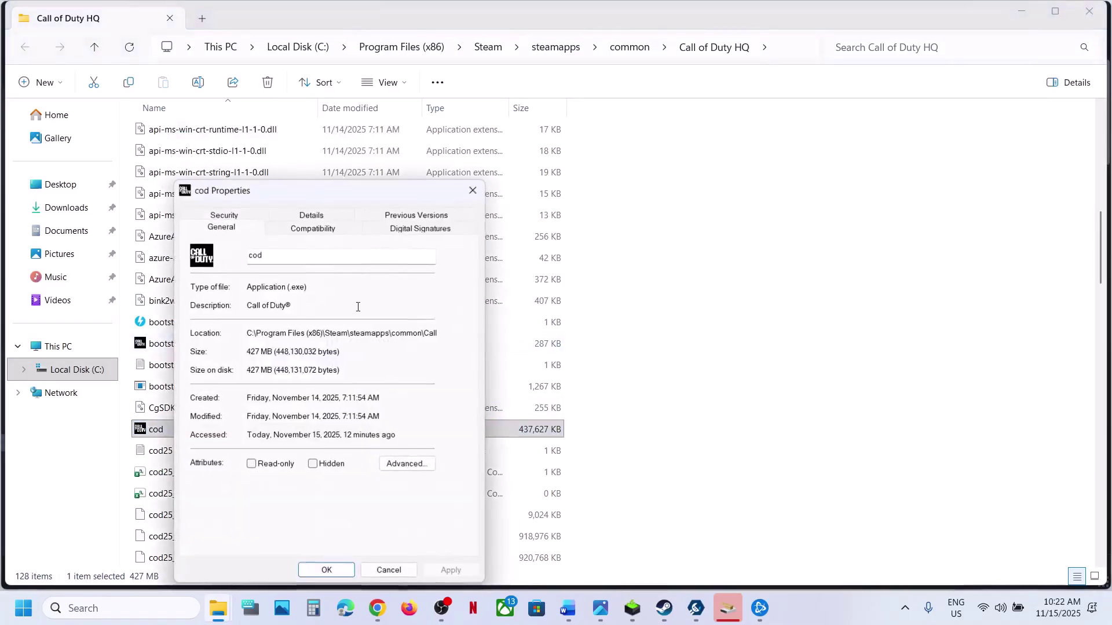
click(313, 229)
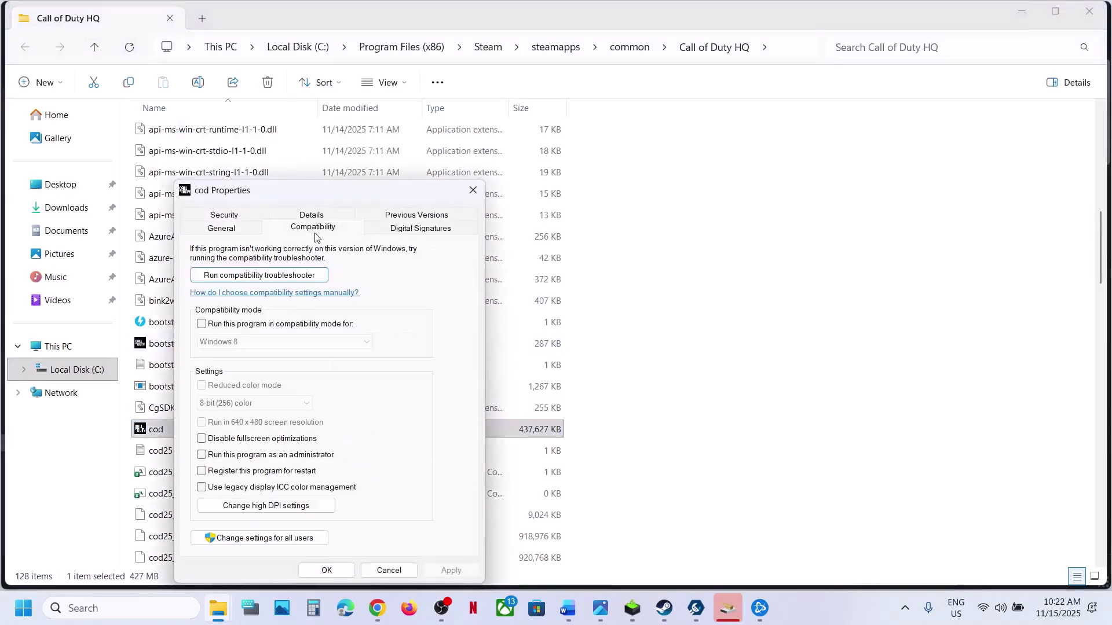
click(202, 455)
click(451, 570)
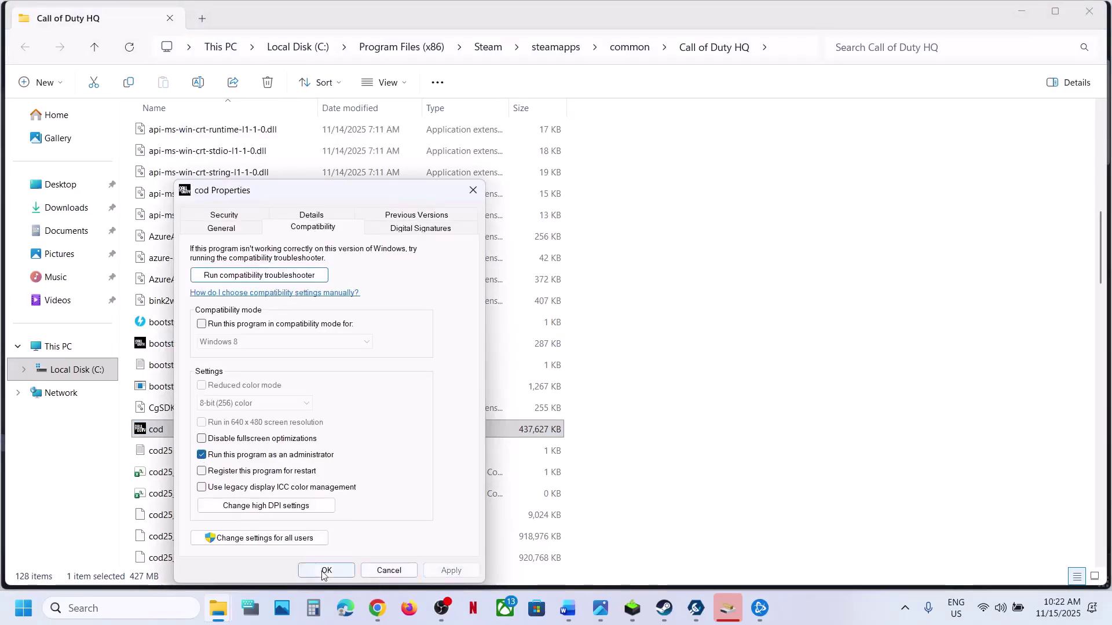
click(241, 439)
click(451, 571)
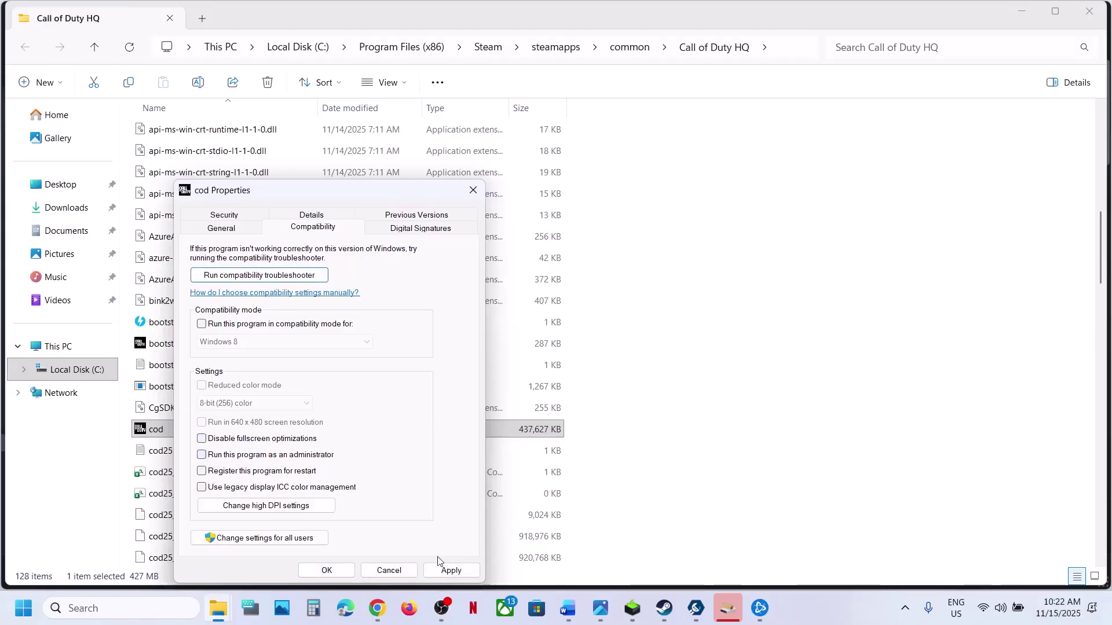
click(324, 571)
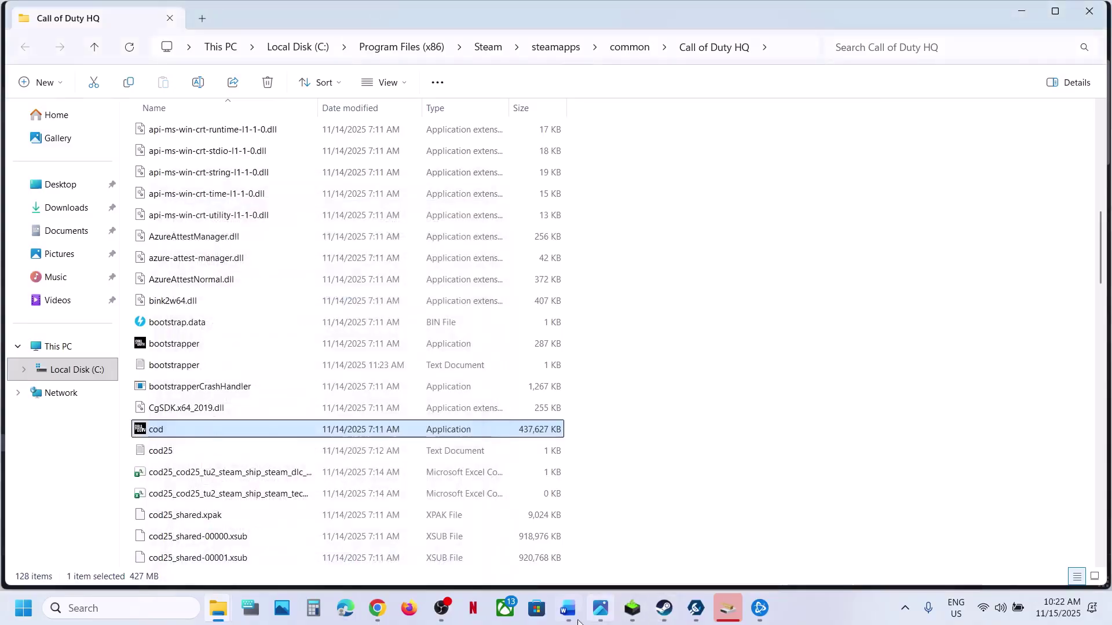
Switch to the Word document and highlight the Steam overlay instruction in Step 23
click(569, 611)
scroll(473, 434, down, 4)
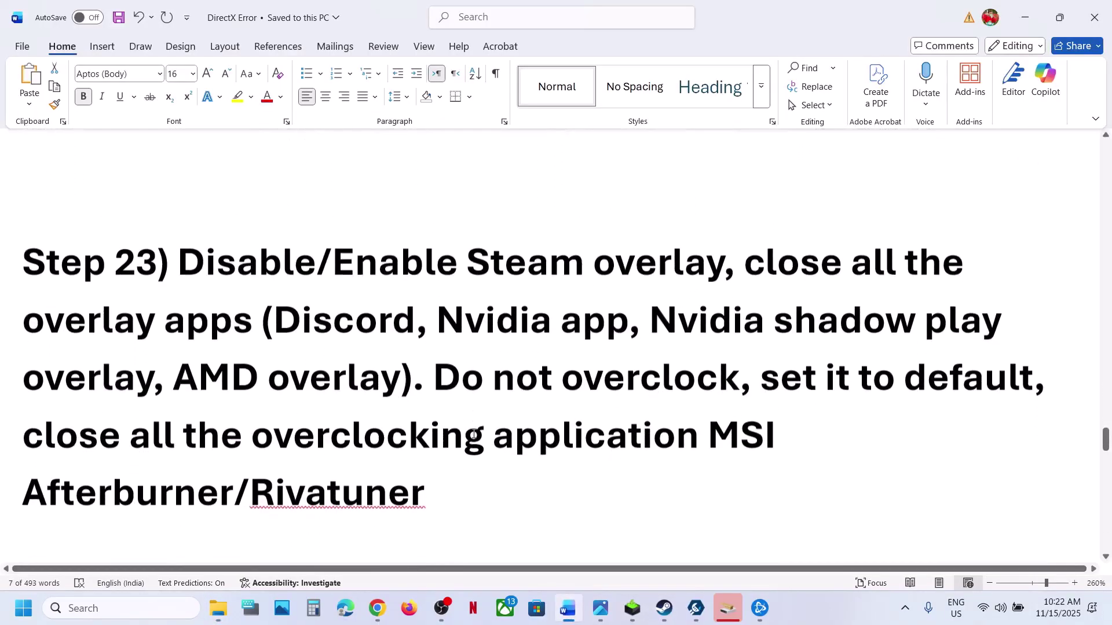
drag(180, 263, 591, 264)
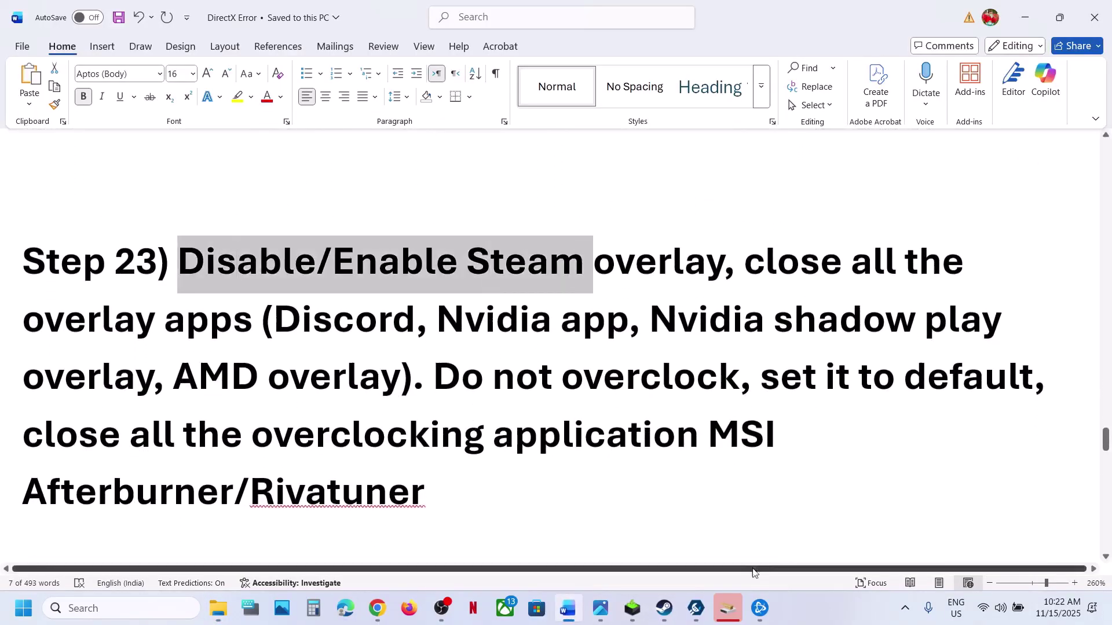
Switch to Steam, view the Steam Overlay setting in Call of Duty's properties, and close the properties window
click(634, 609)
click(664, 609)
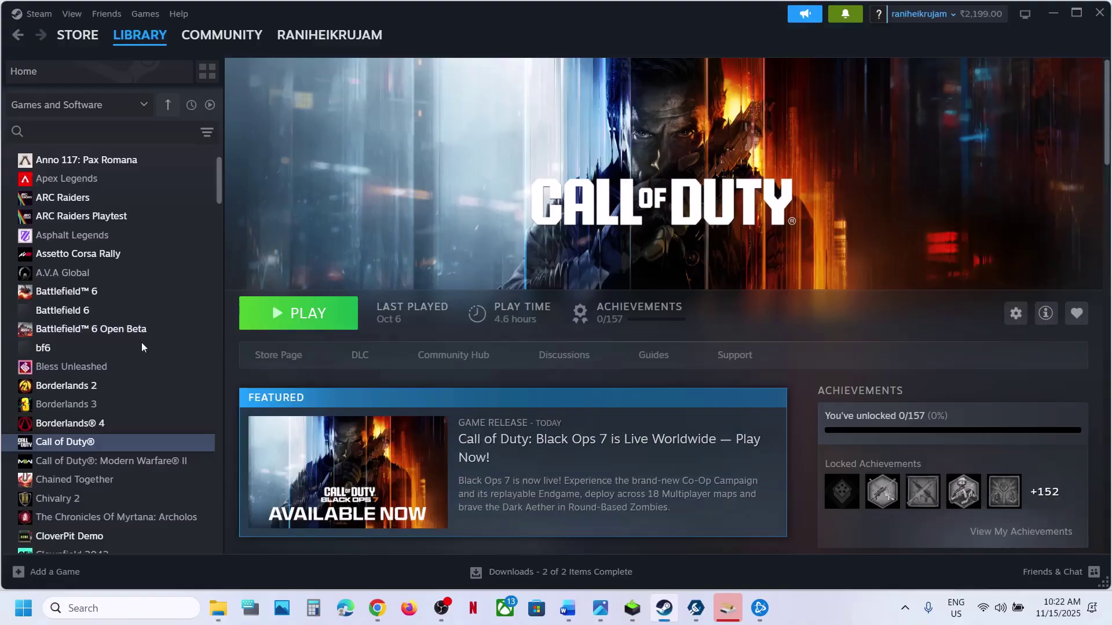
right_click(96, 451)
mouse_move(128, 547)
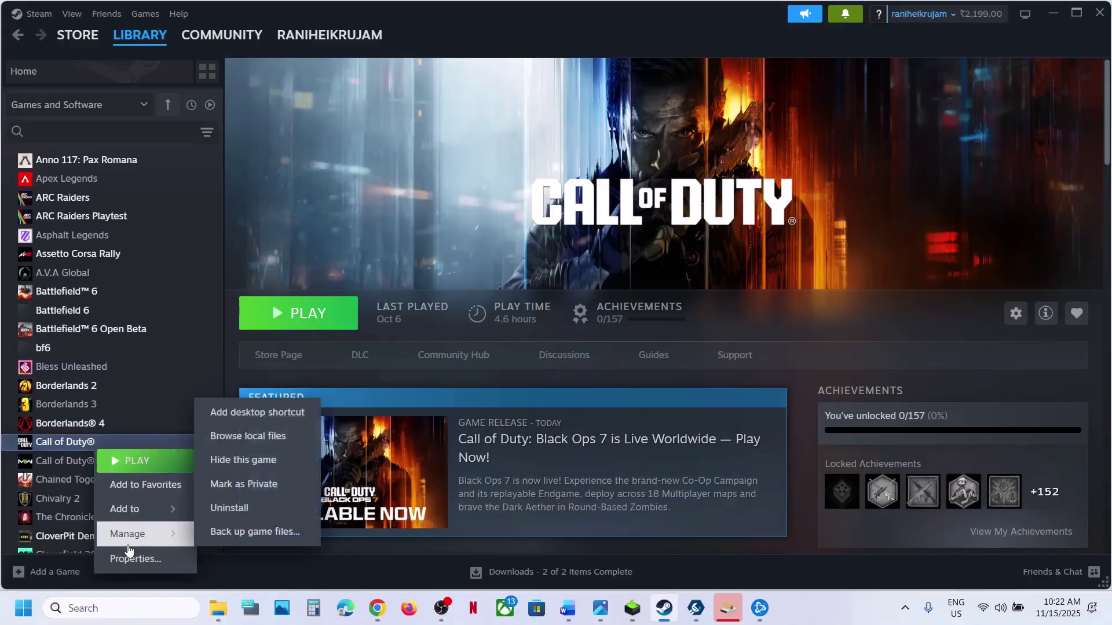
click(129, 557)
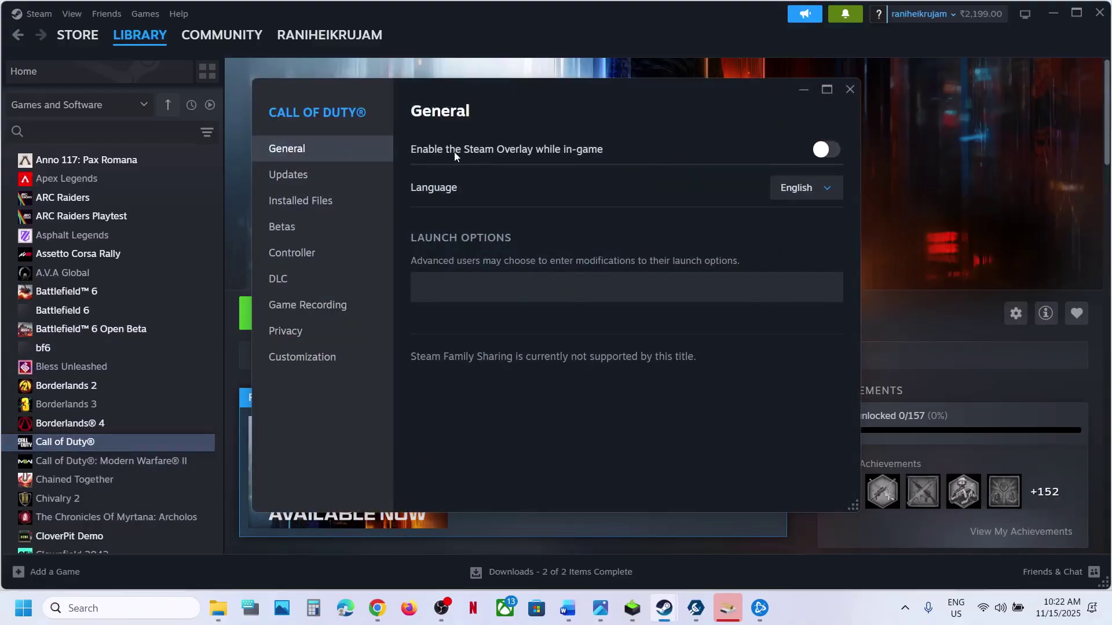
click(855, 92)
Return to the Word document and highlight Step 23's instructions on closing overlay apps and overclocking applications
click(578, 608)
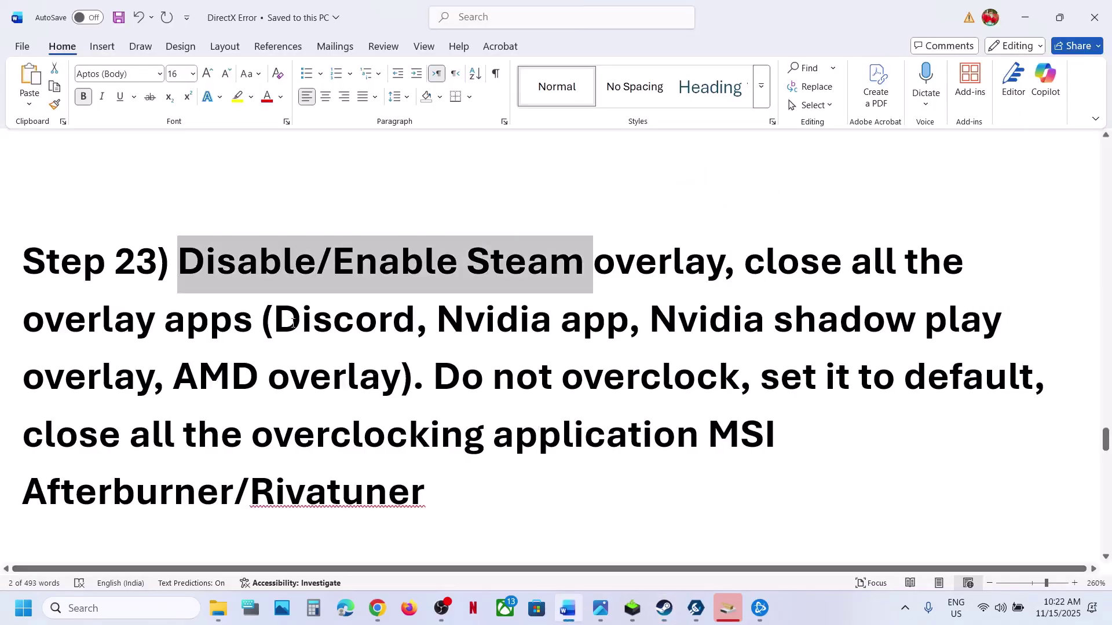
drag(776, 272, 968, 269)
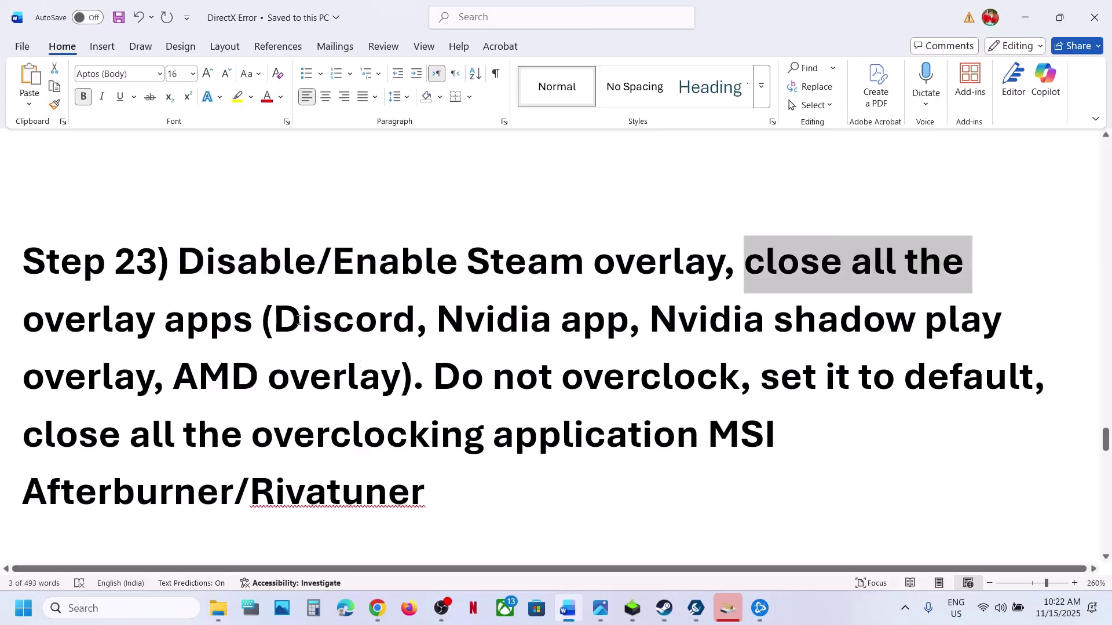
click(297, 321)
double_click(324, 322)
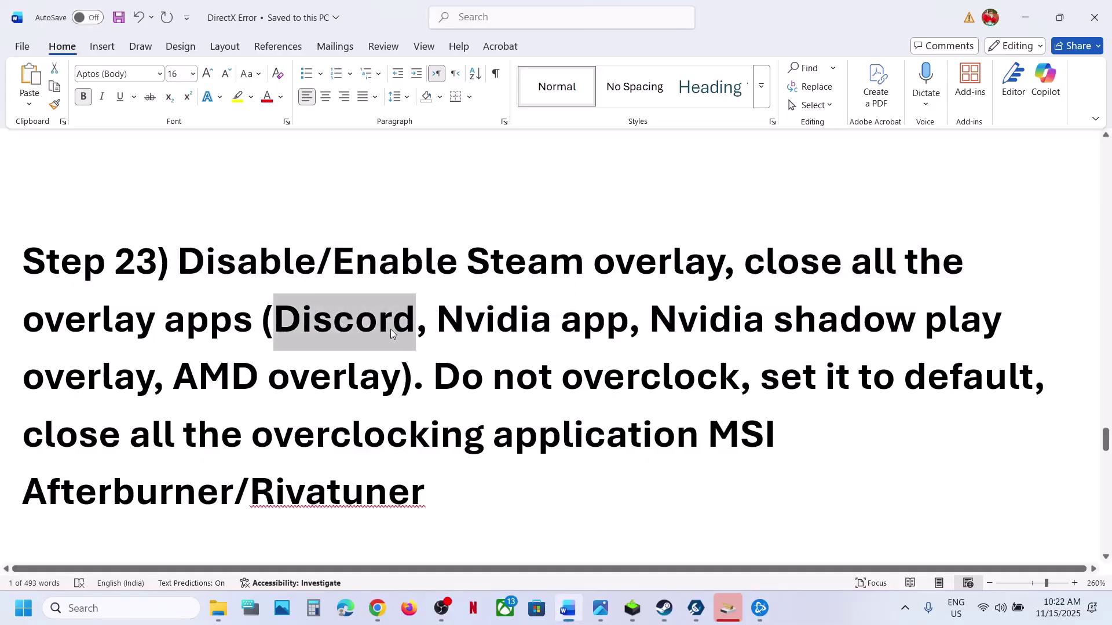
drag(436, 320, 627, 322)
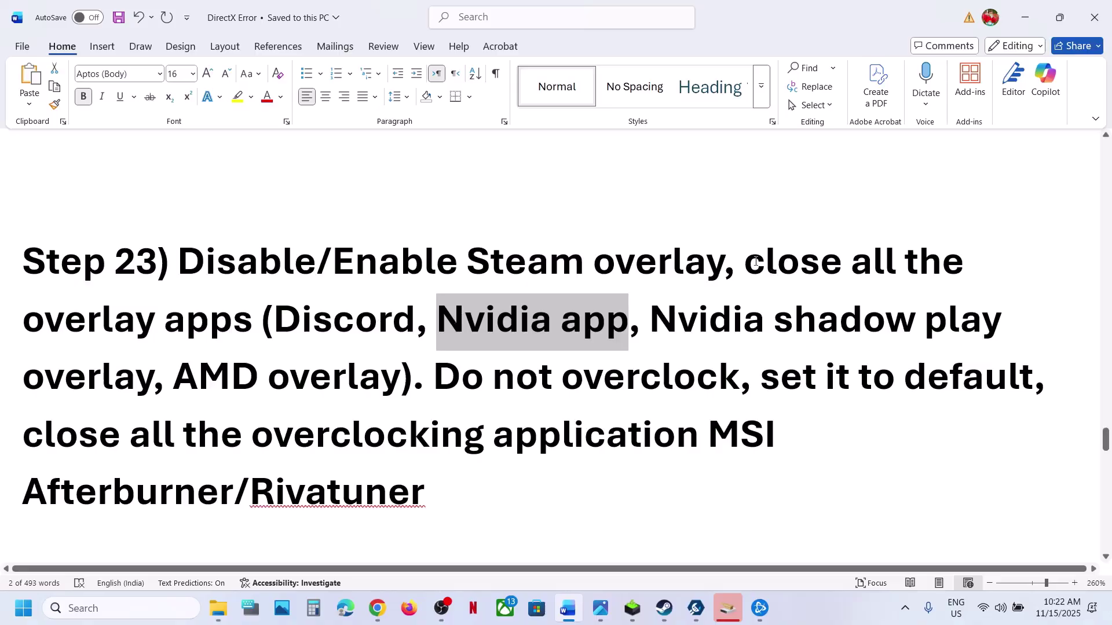
drag(755, 262, 670, 385)
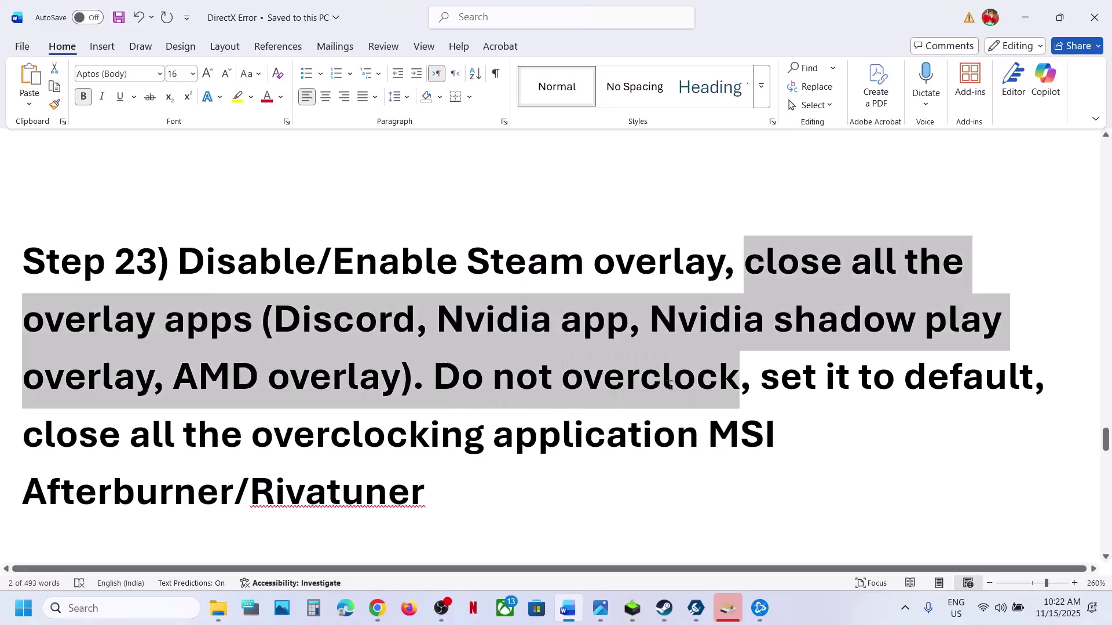
click(697, 382)
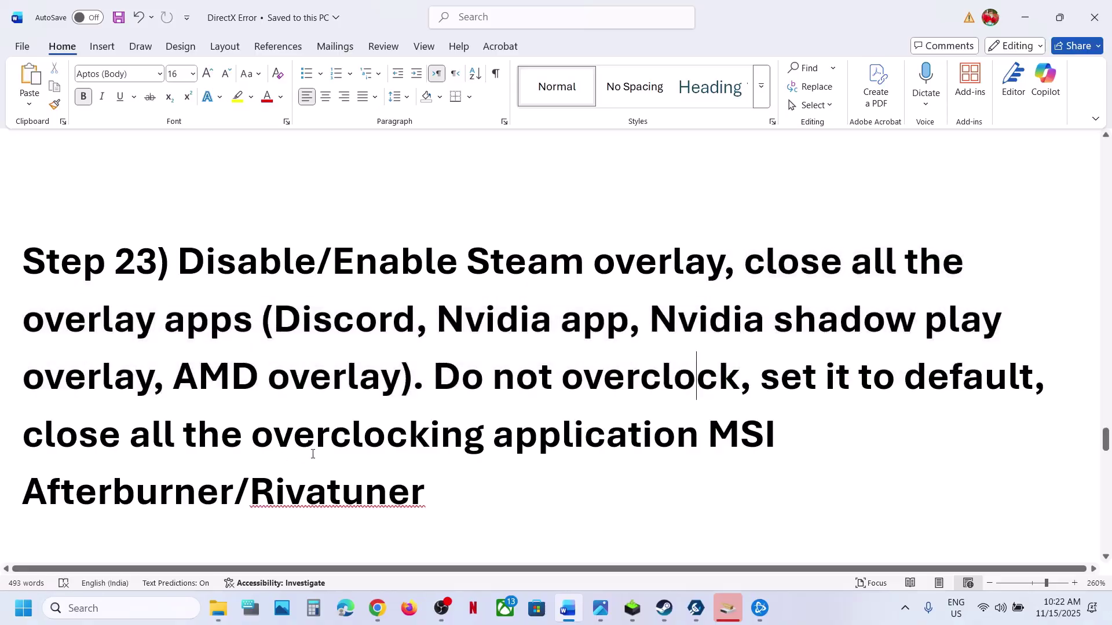
drag(312, 454, 359, 491)
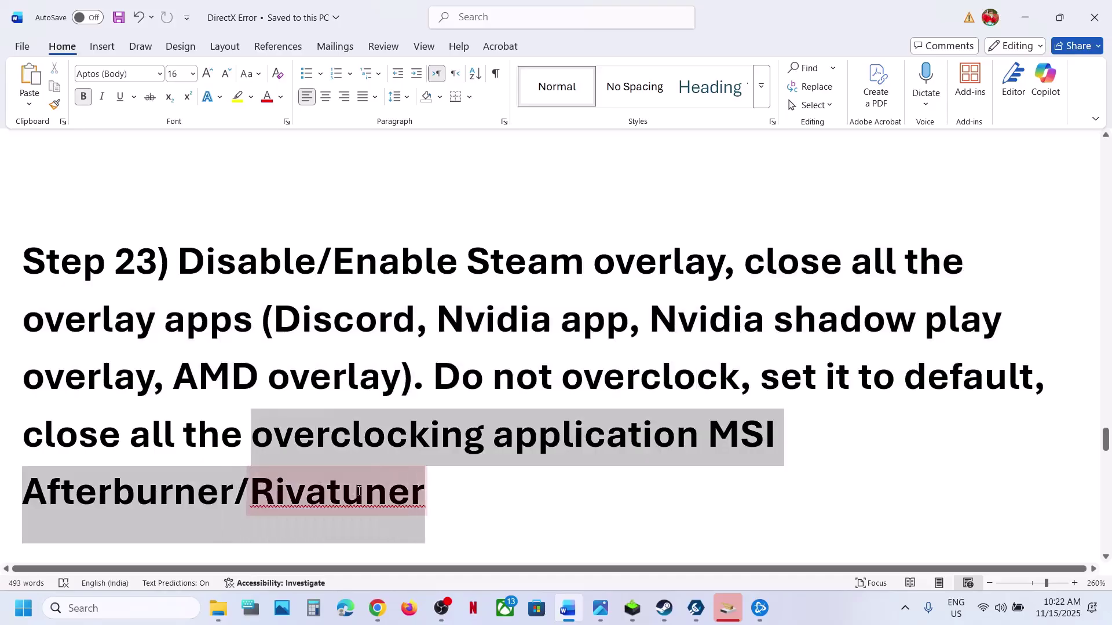
click(359, 491)
Open the Visual C++ link in Step 24 and download the latest supported x86 redistributable
scroll(359, 492, down, 5)
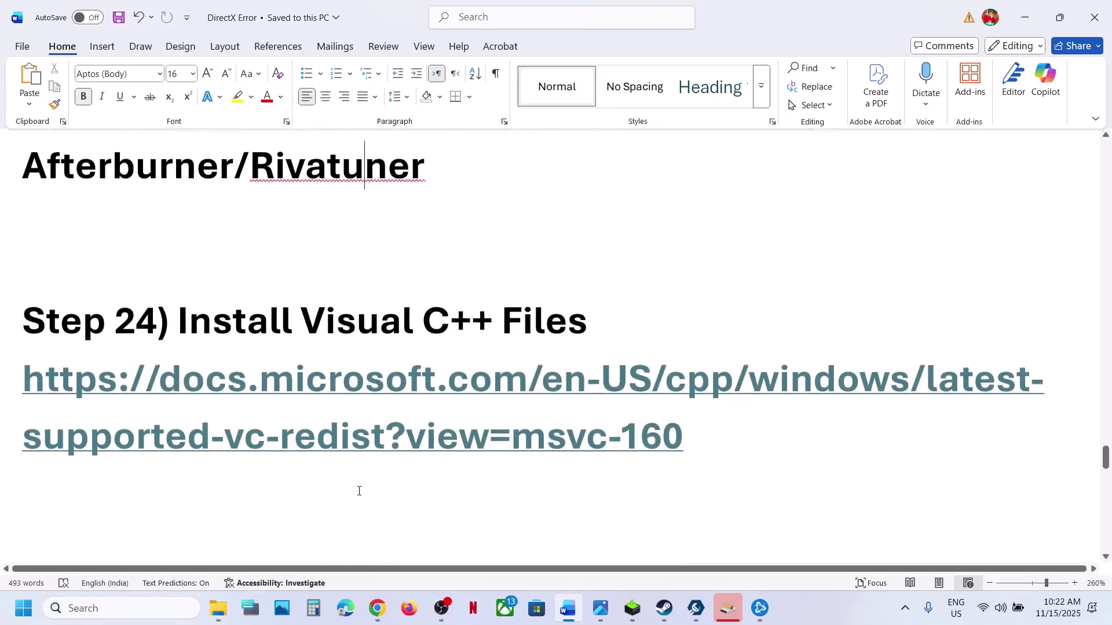
ctrl+click(405, 400)
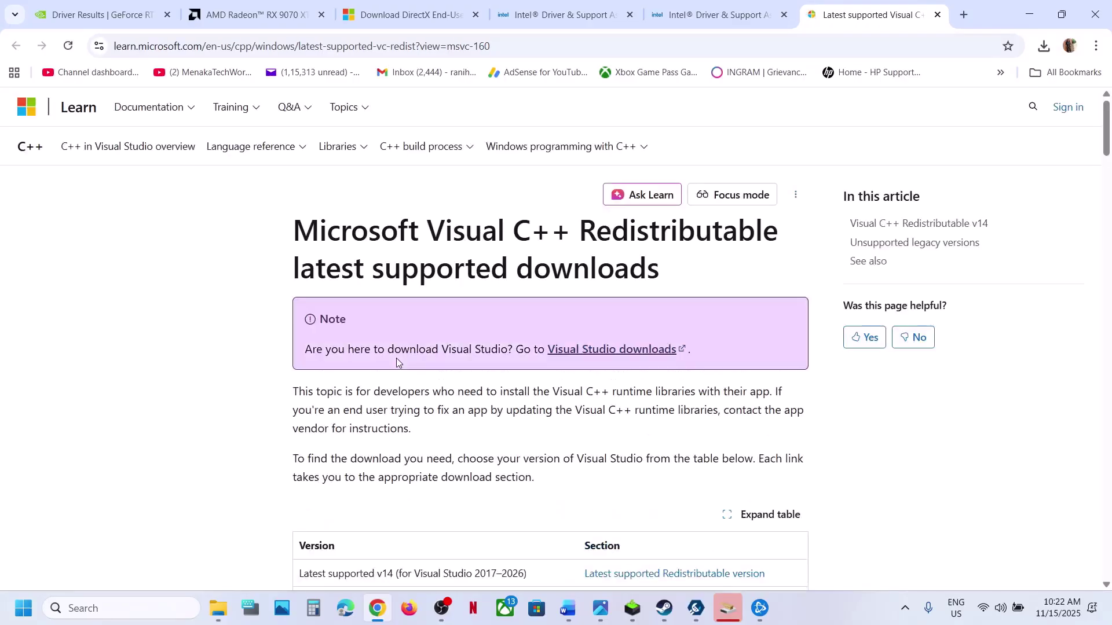
scroll(397, 363, down, 15)
scroll(397, 363, down, 3)
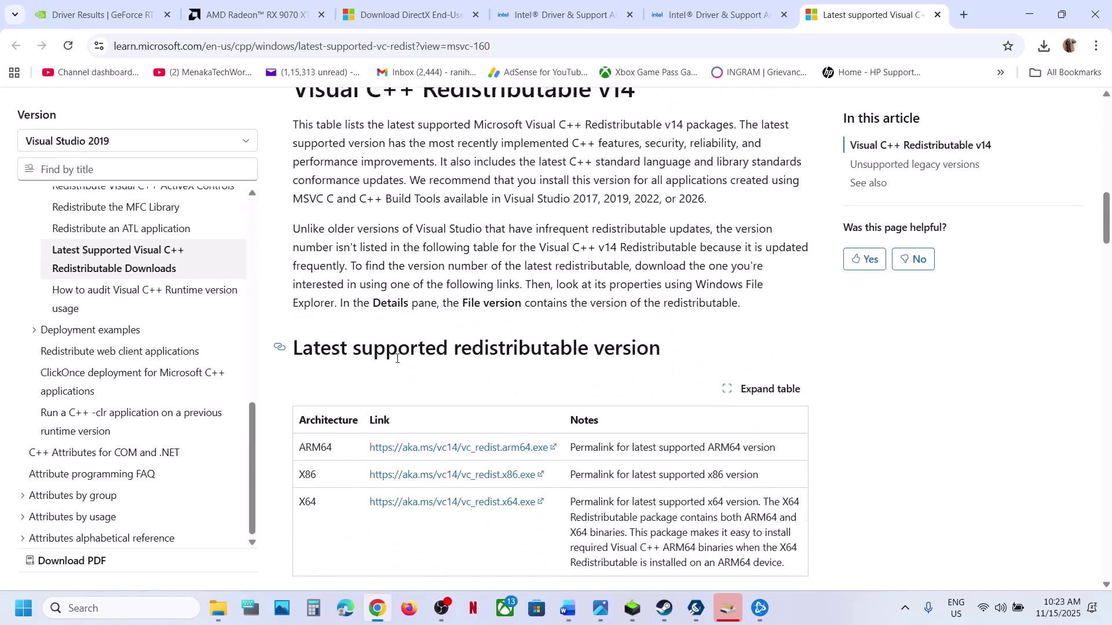
drag(301, 404, 500, 394)
click(500, 399)
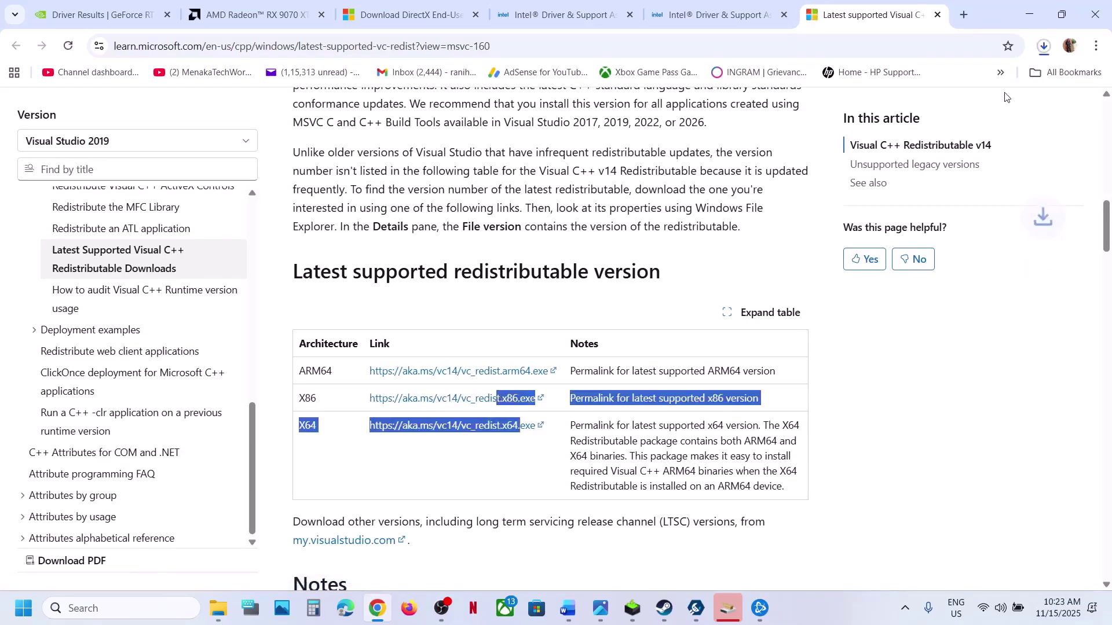
Run the downloaded VC_redist.x86.exe, repair the x86 redistributable, and allow it to make changes to the device
click(1044, 45)
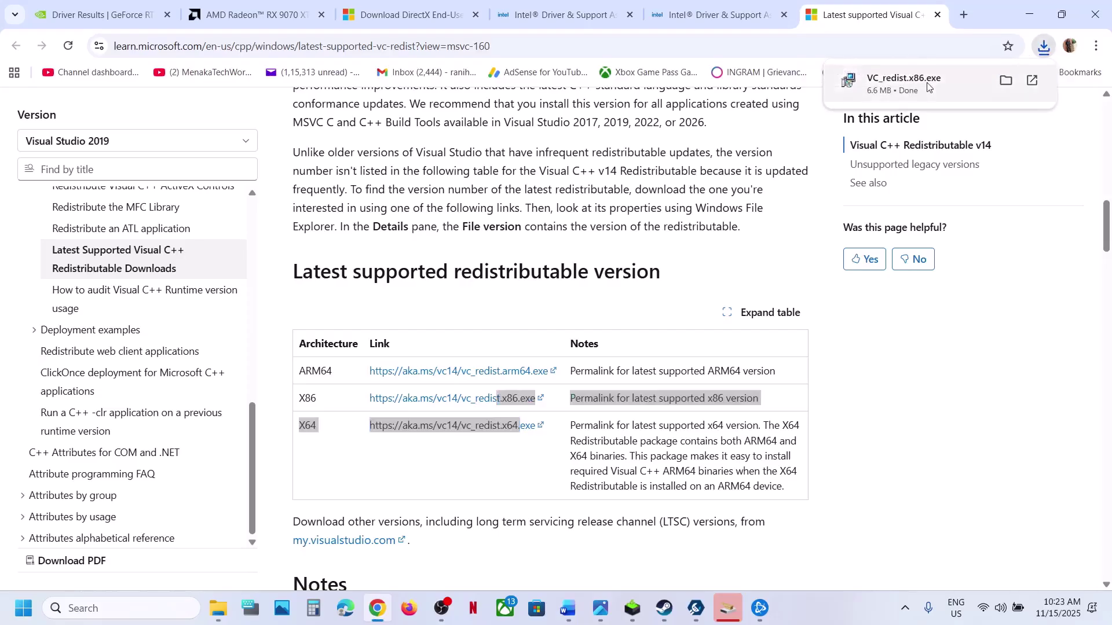
click(904, 78)
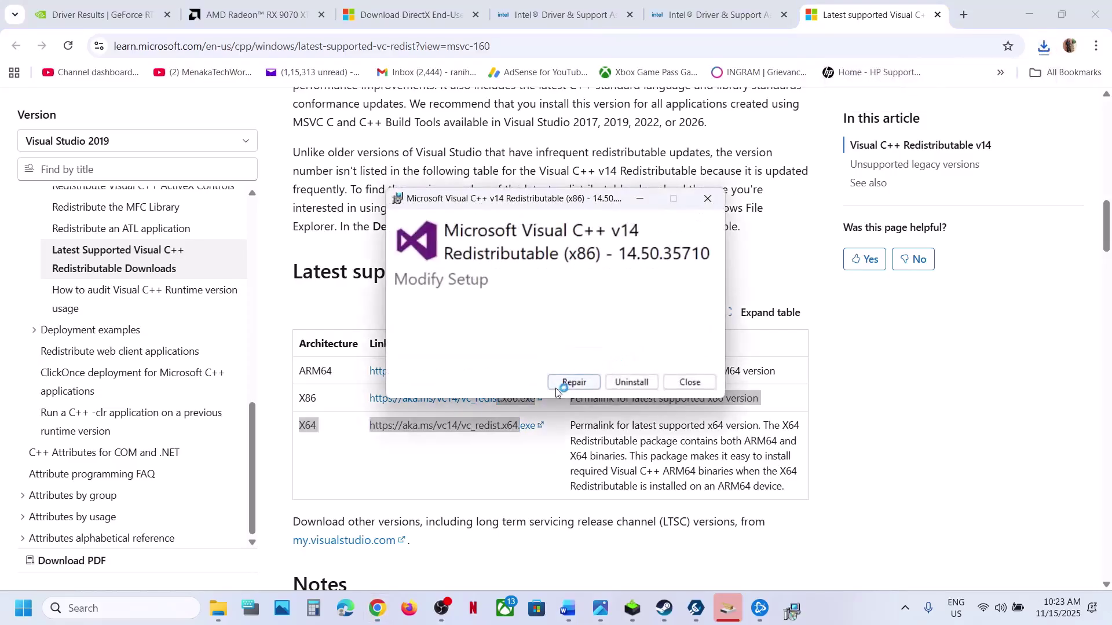
click(558, 384)
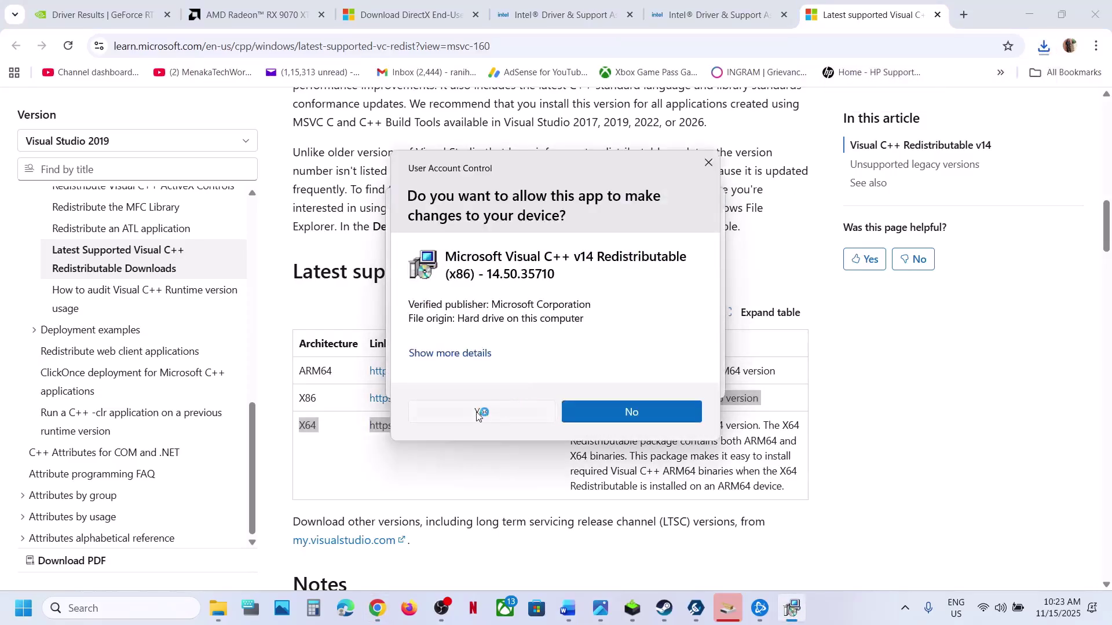
click(532, 423)
Download VC_redist.x64.exe, run it, and repair the x64 redistributable, allowing it to make changes to the device
click(390, 431)
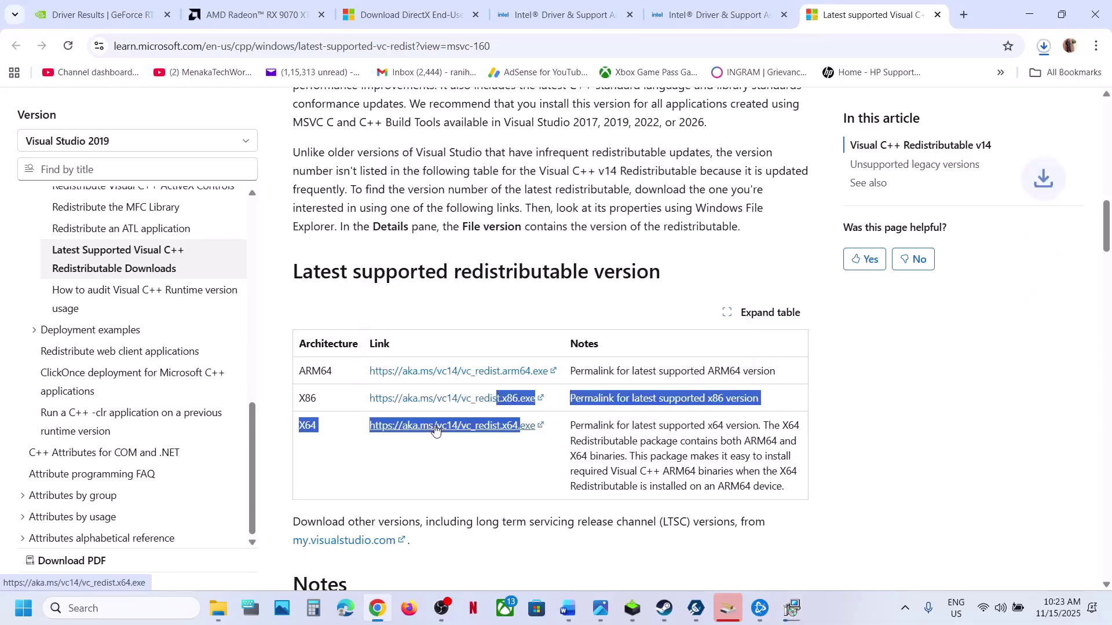
click(1045, 48)
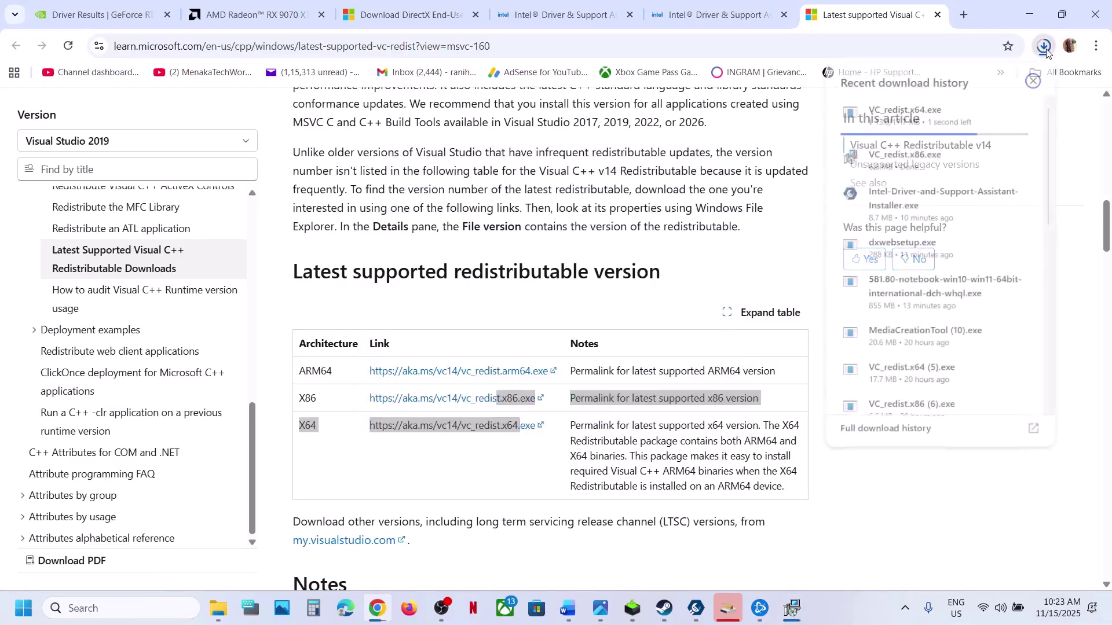
click(917, 119)
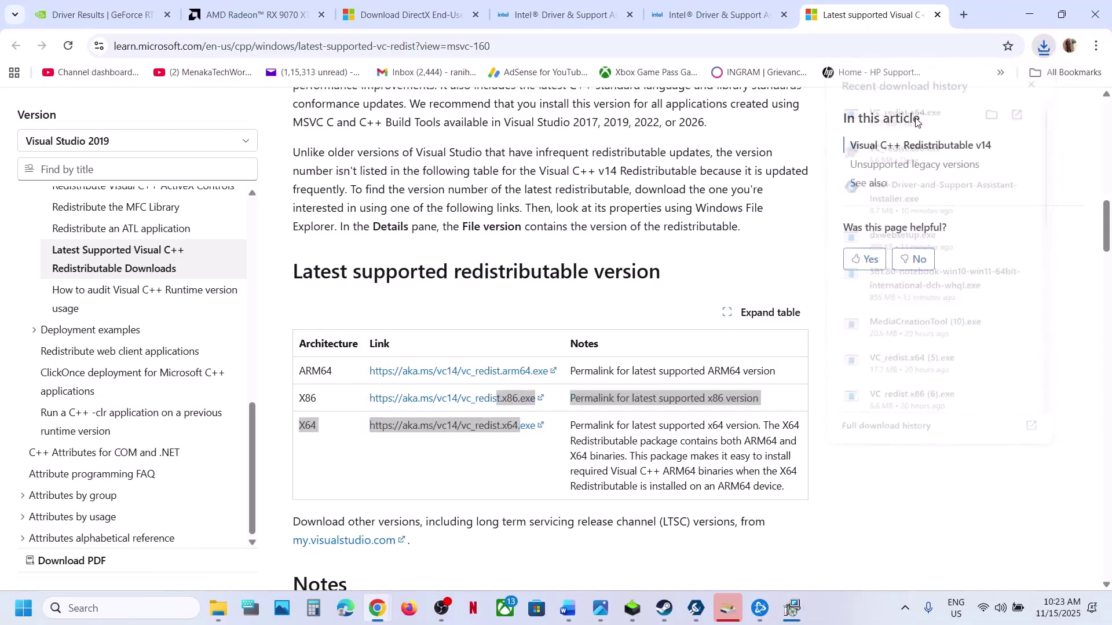
click(575, 381)
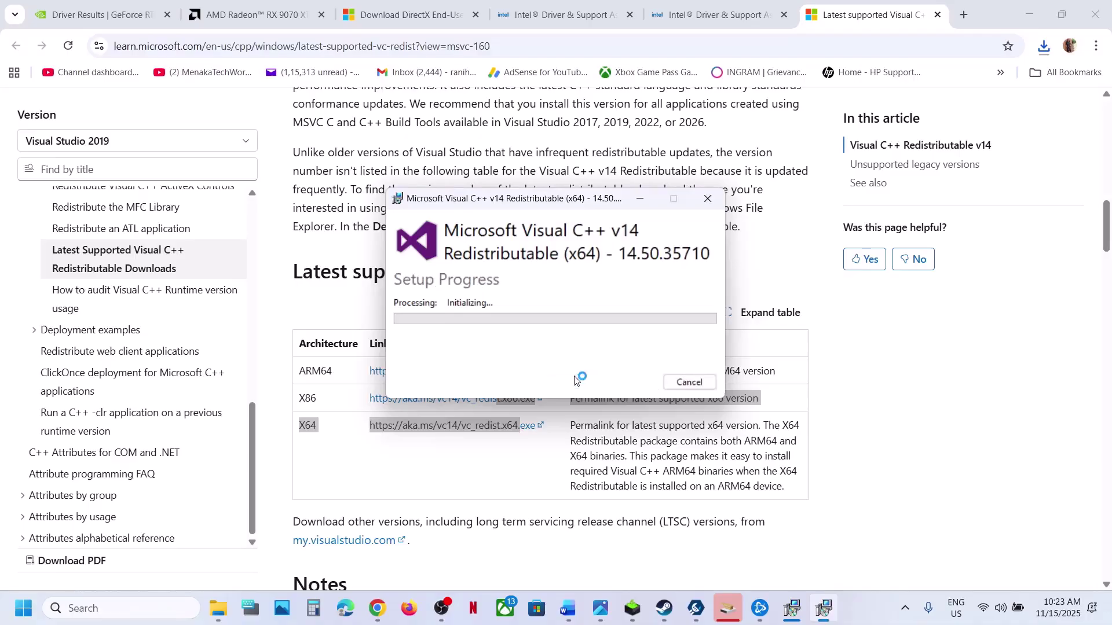
click(496, 414)
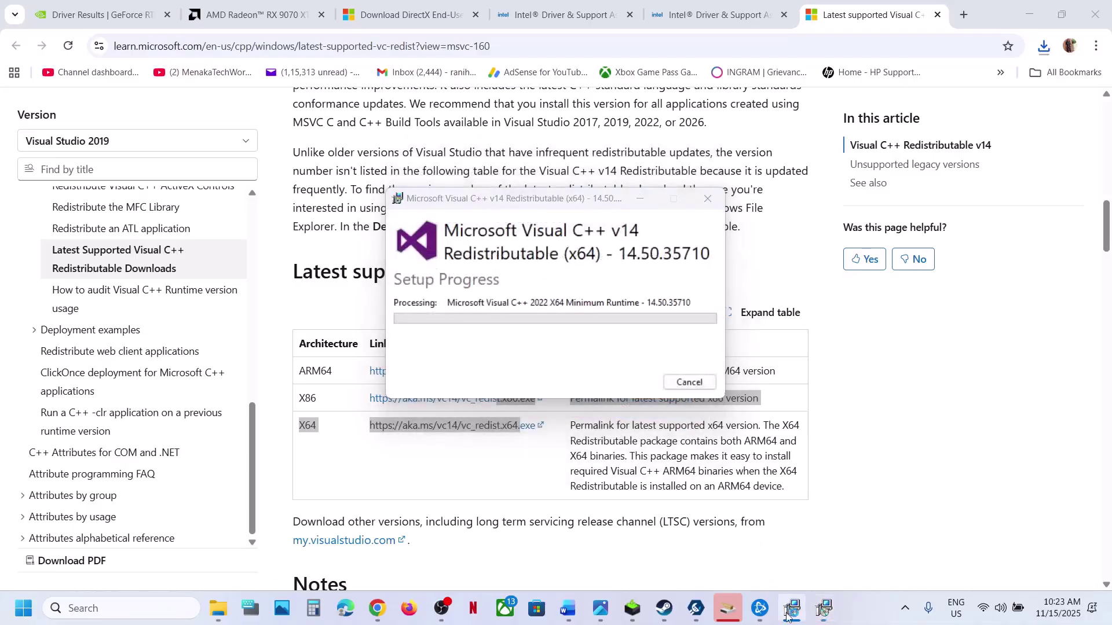
Close both Visual C++ Redistributable setup windows and display the Windows power options for restarting
drag(577, 197, 251, 265)
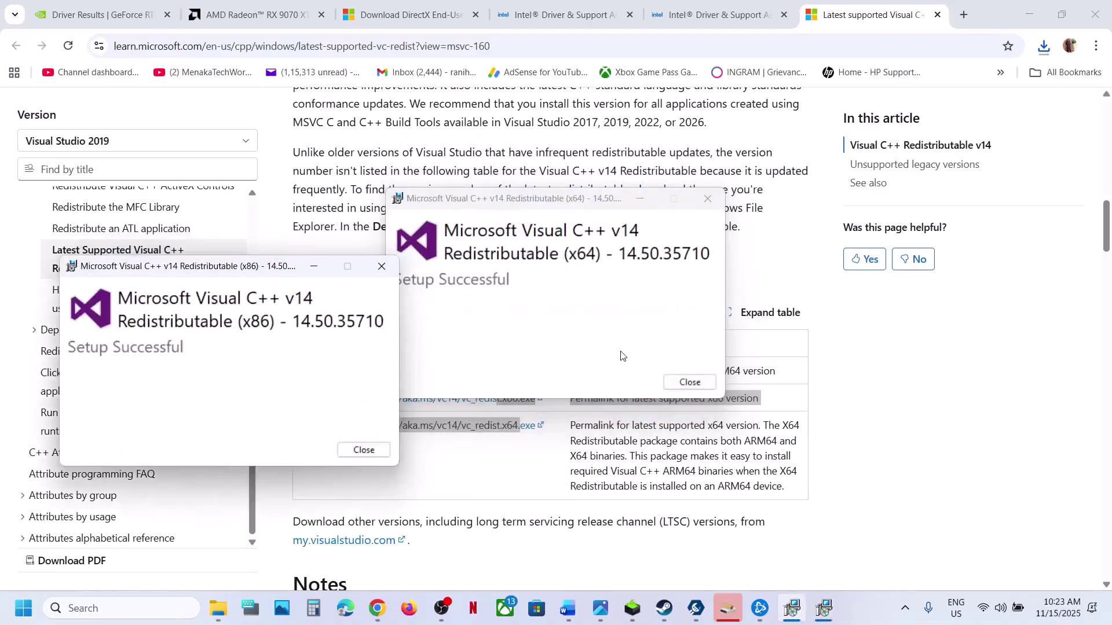
click(670, 380)
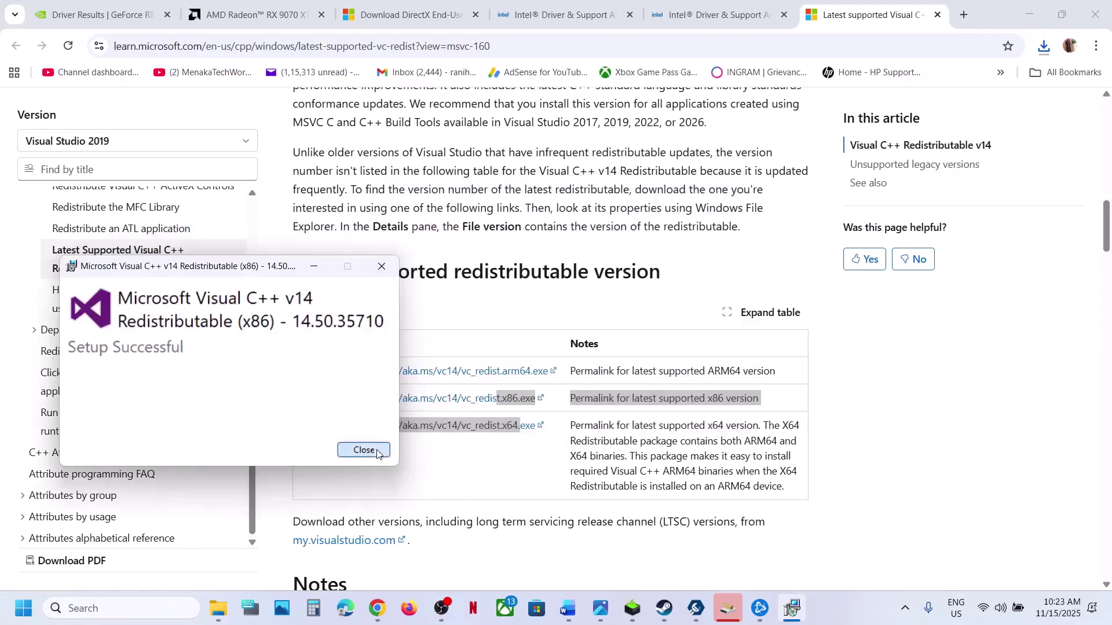
click(363, 451)
click(14, 608)
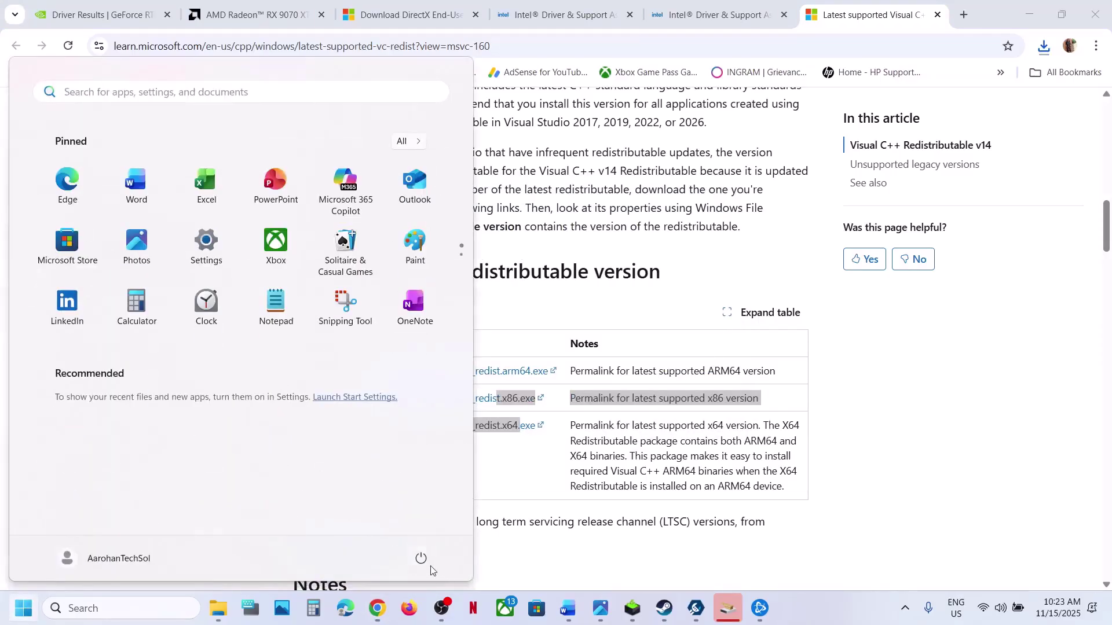
click(421, 560)
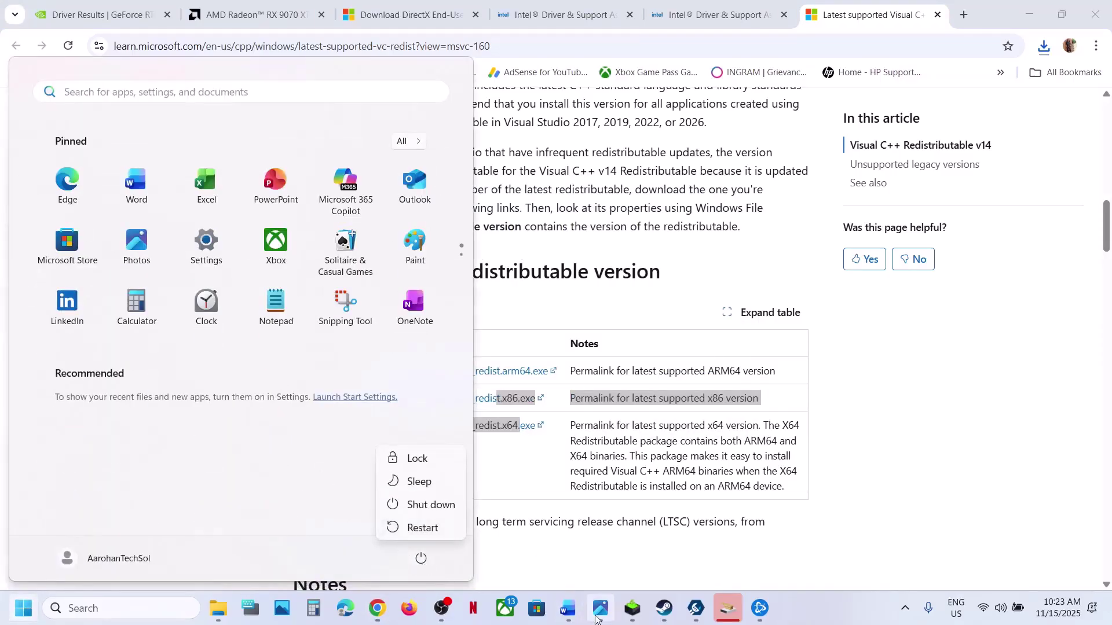
Return to the Word document and highlight Step 25's instructions on keyboard, mouse, and unplugging additional USB devices
click(568, 607)
scroll(464, 410, down, 6)
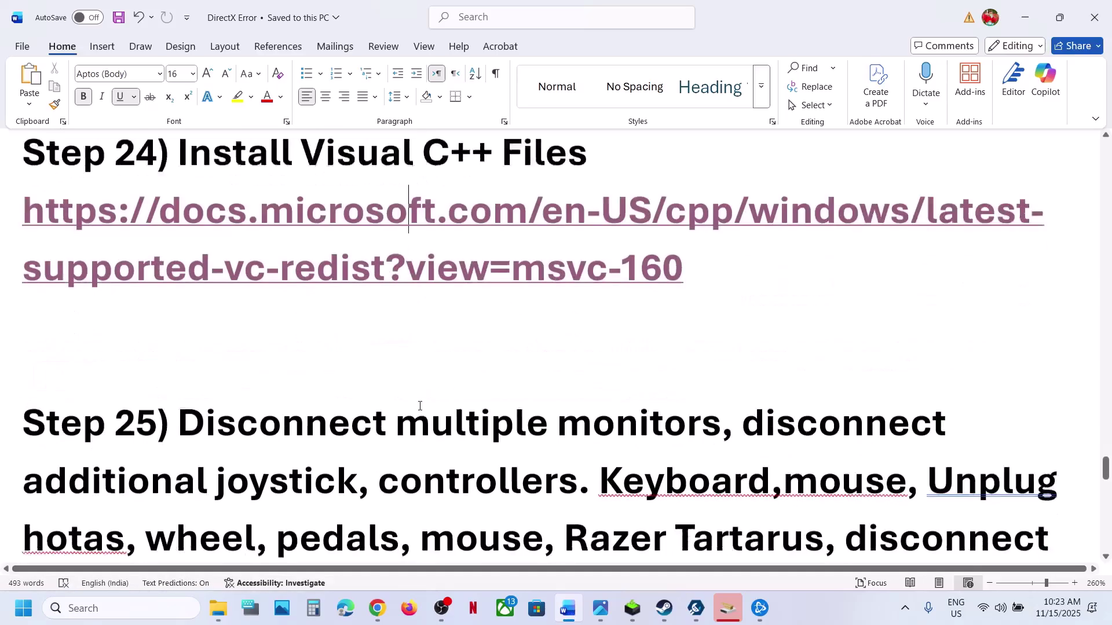
drag(261, 278, 816, 333)
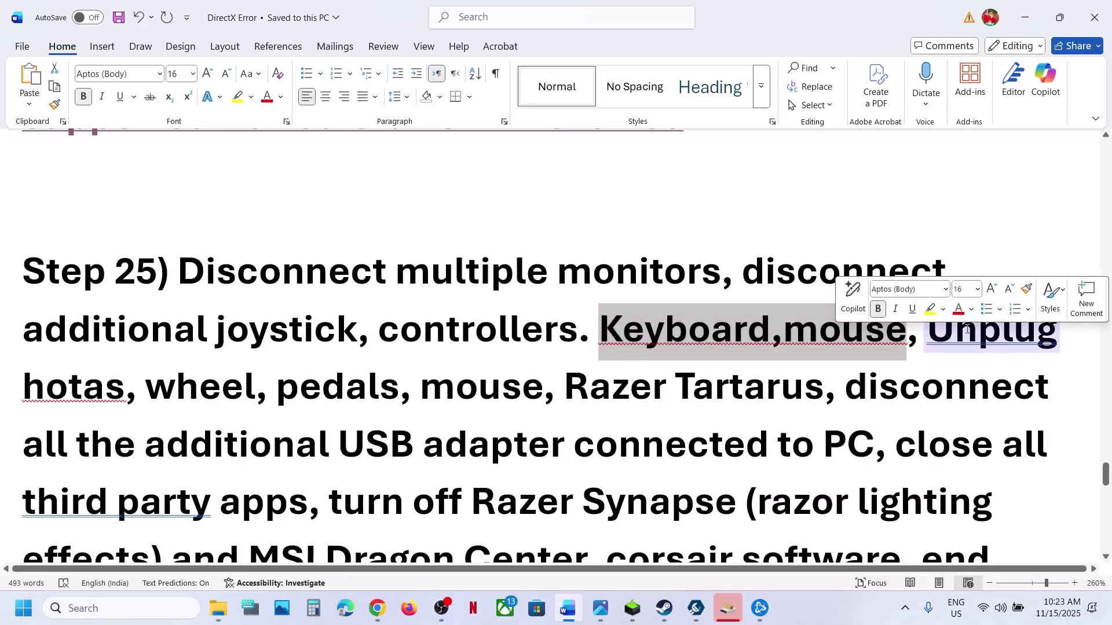
drag(929, 333, 744, 444)
scroll(745, 444, down, 1)
scroll(745, 445, down, 2)
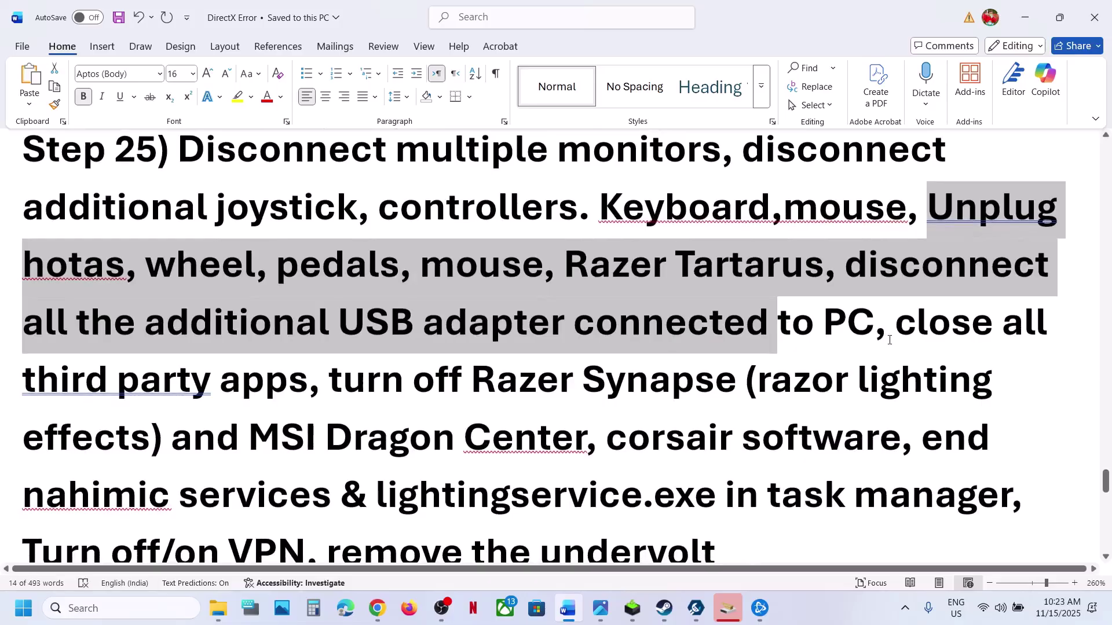
Highlight Step 25's instructions on third-party apps, VPN, and undervolting, and read Step 26
drag(888, 331, 931, 472)
scroll(500, 417, down, 3)
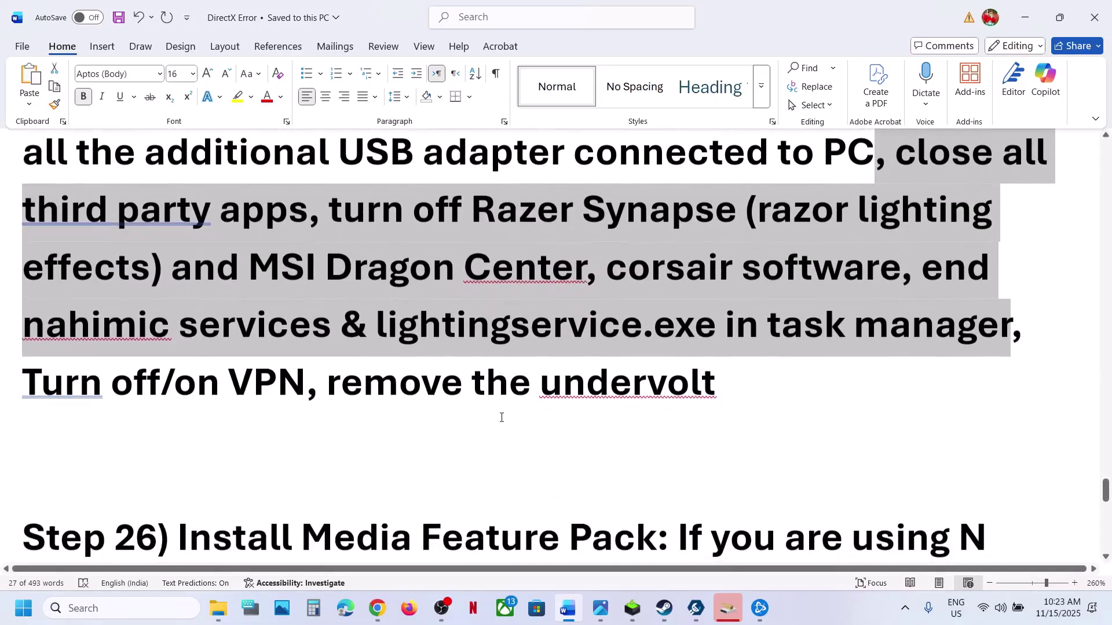
shift+click(51, 388)
drag(49, 388, 270, 386)
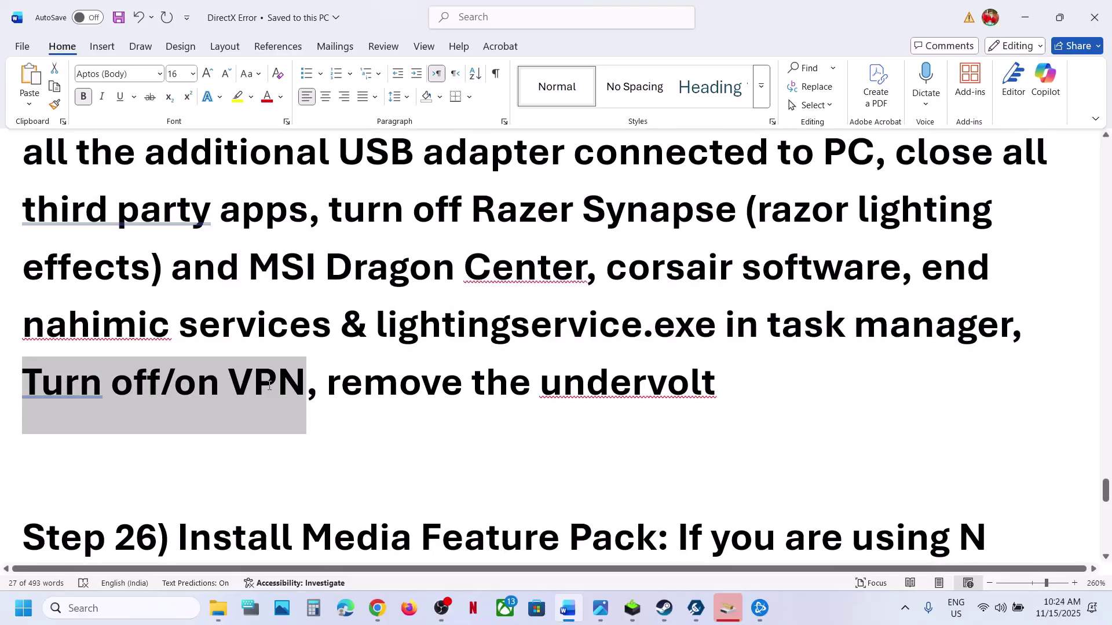
drag(328, 385, 701, 385)
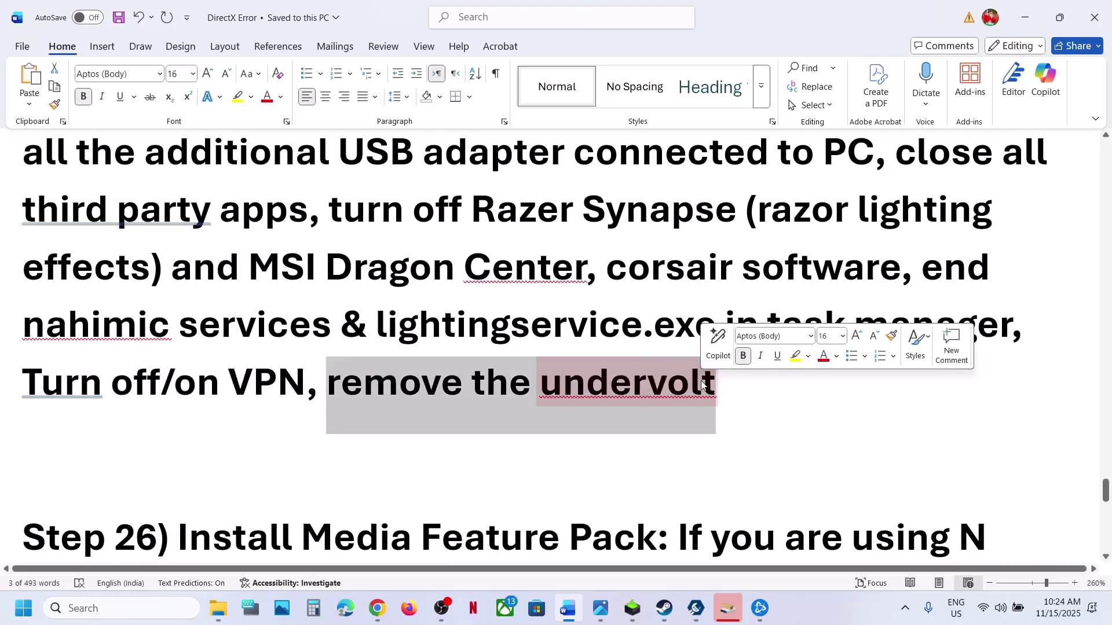
scroll(267, 467, down, 5)
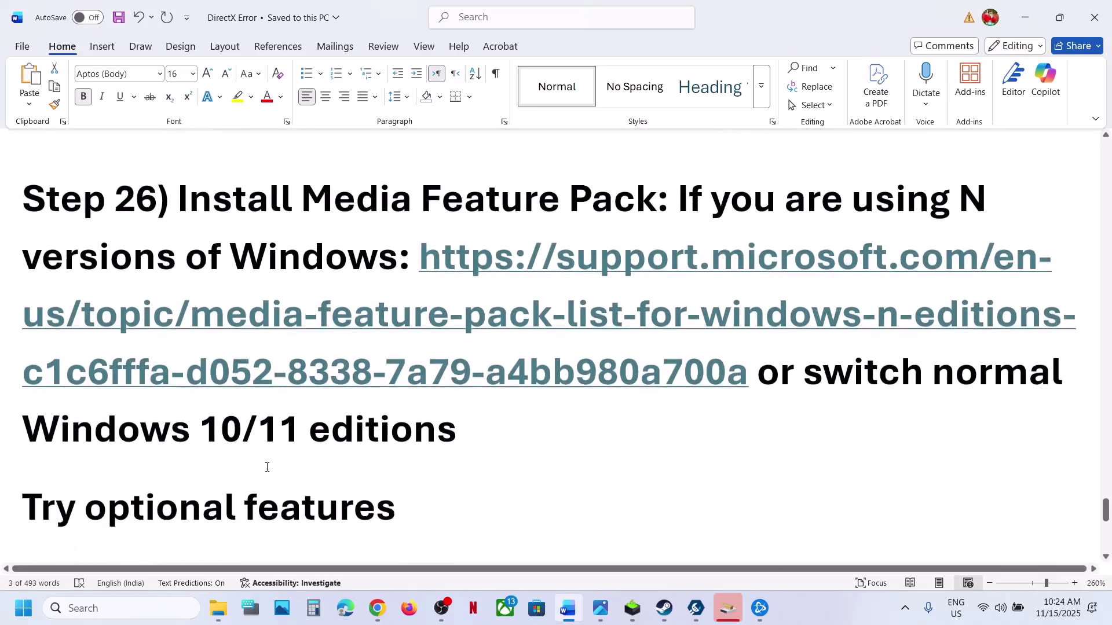
Highlight Step 26's condition about using N versions of Windows and read the optional features suggestion
scroll(894, 207, up, 2)
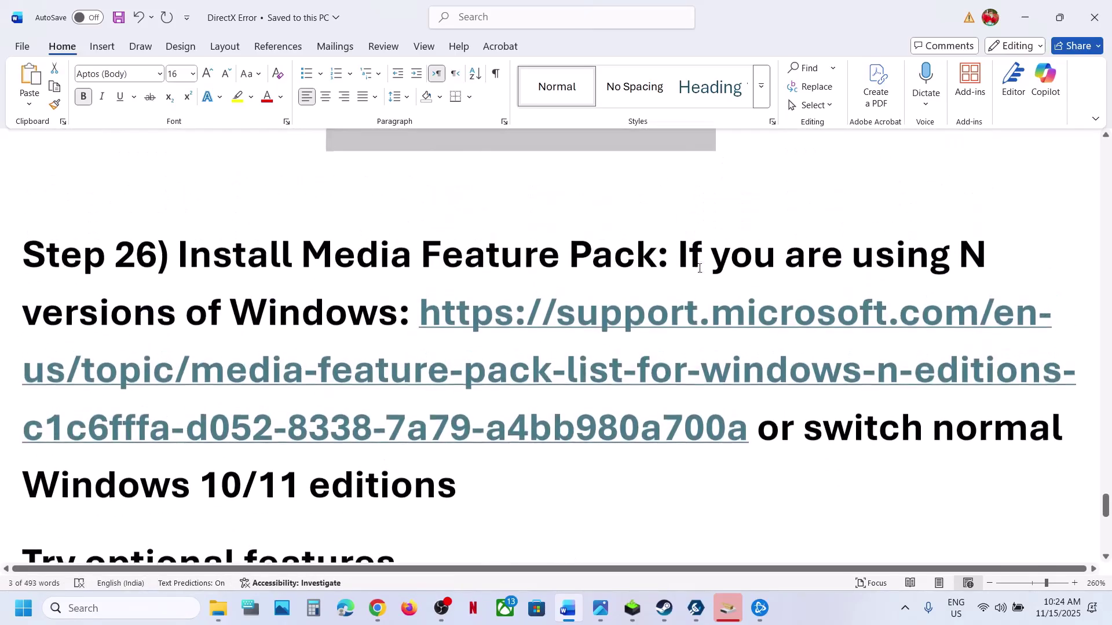
drag(168, 360, 405, 316)
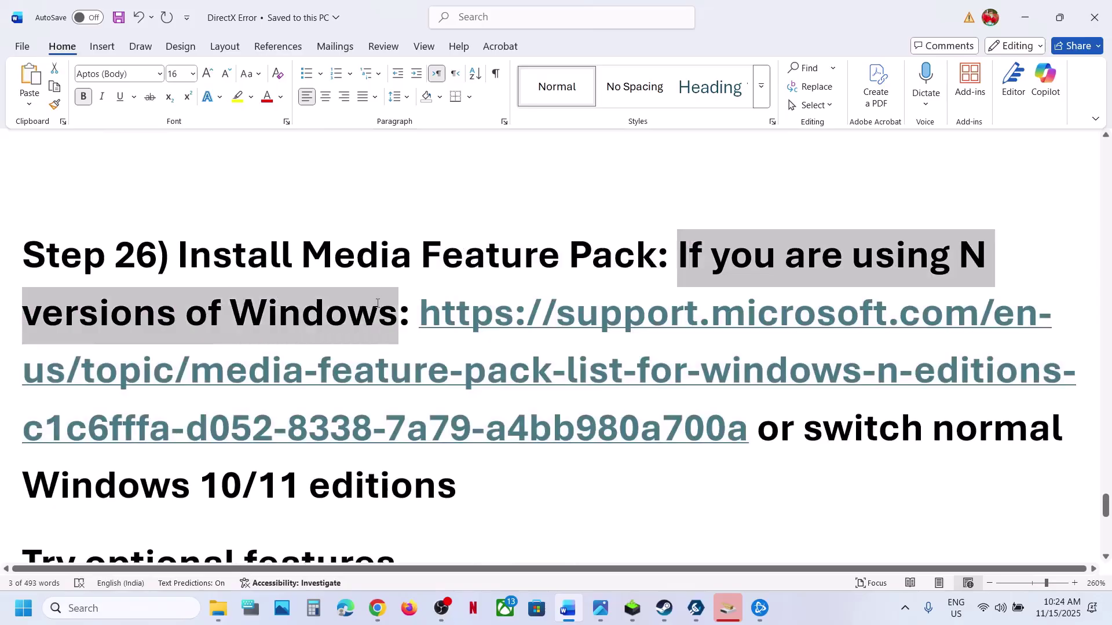
scroll(377, 304, down, 3)
Open the optional features list in the Windows system settings and allow Settings to make changes to the device
key(super+i)
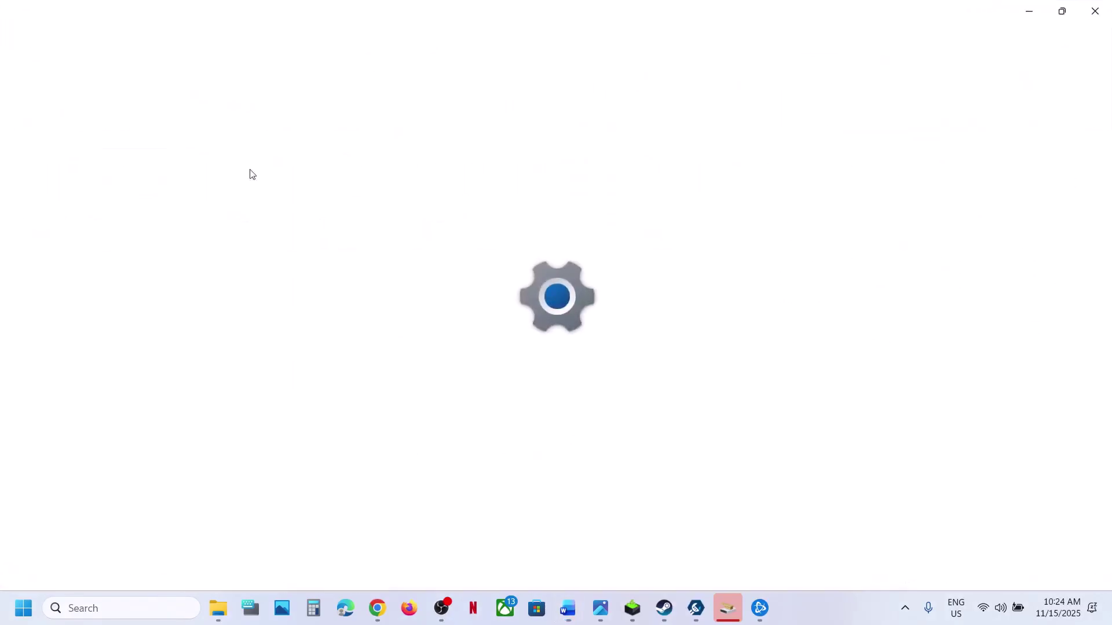
click(51, 136)
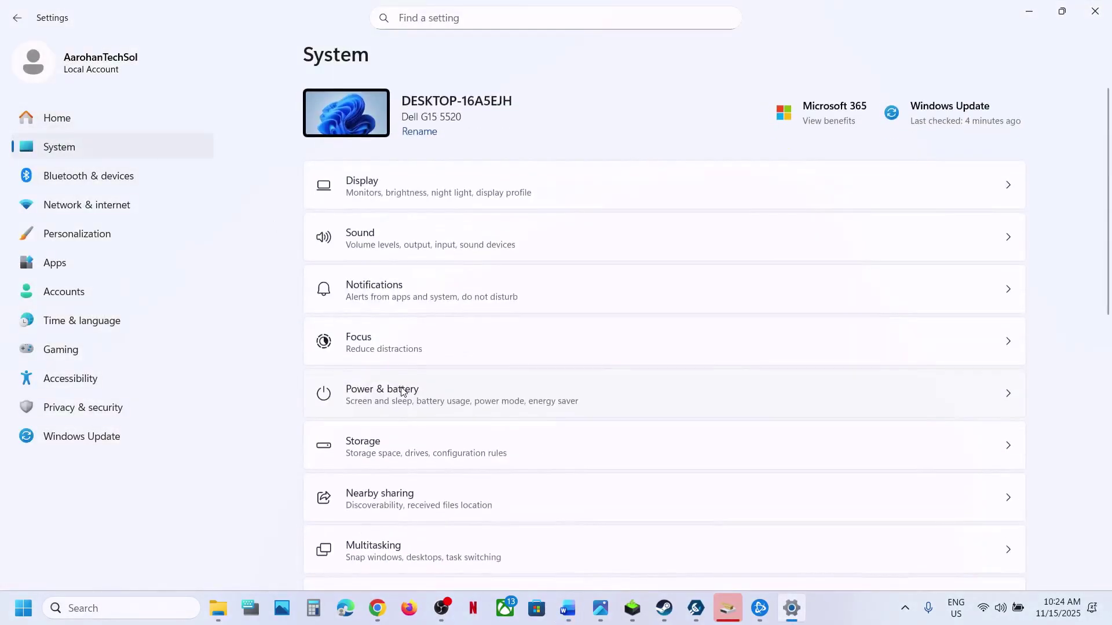
scroll(402, 390, down, 10)
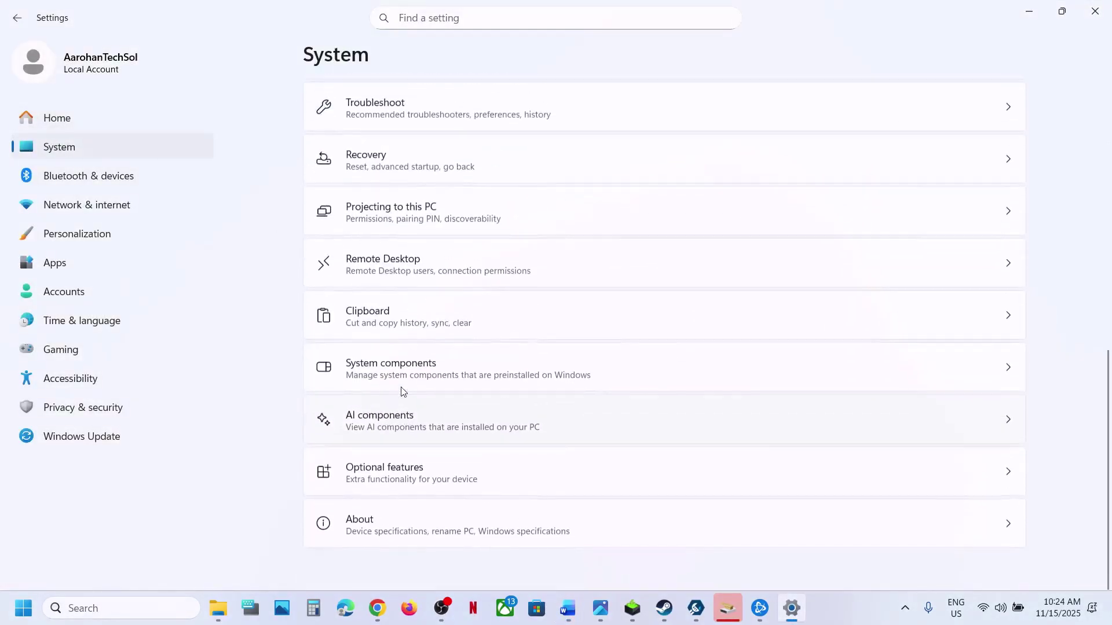
click(379, 489)
click(952, 107)
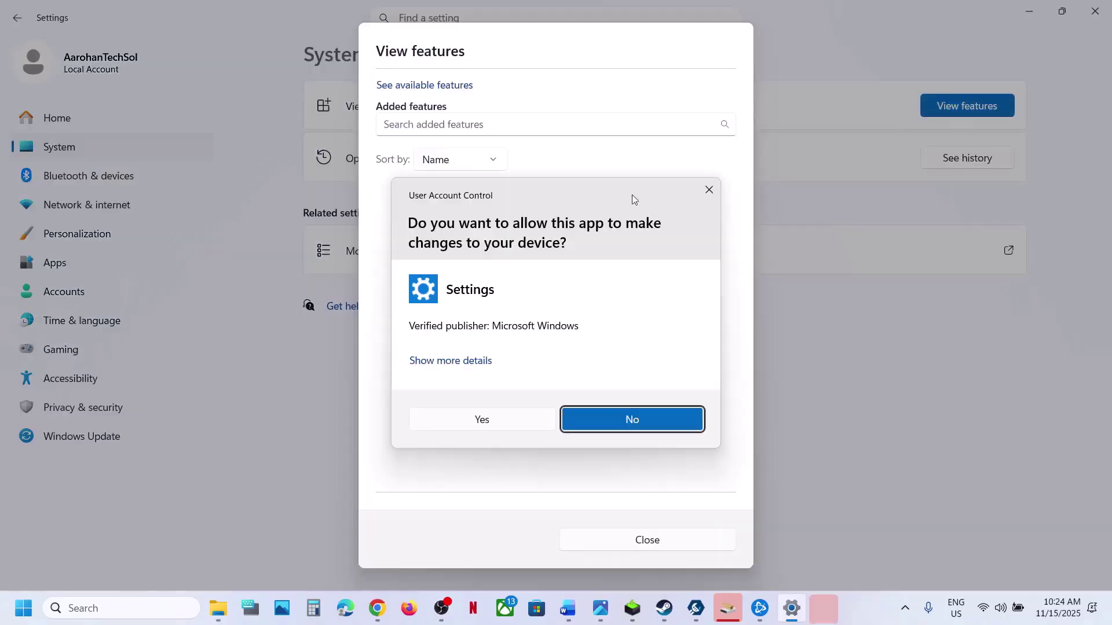
click(506, 422)
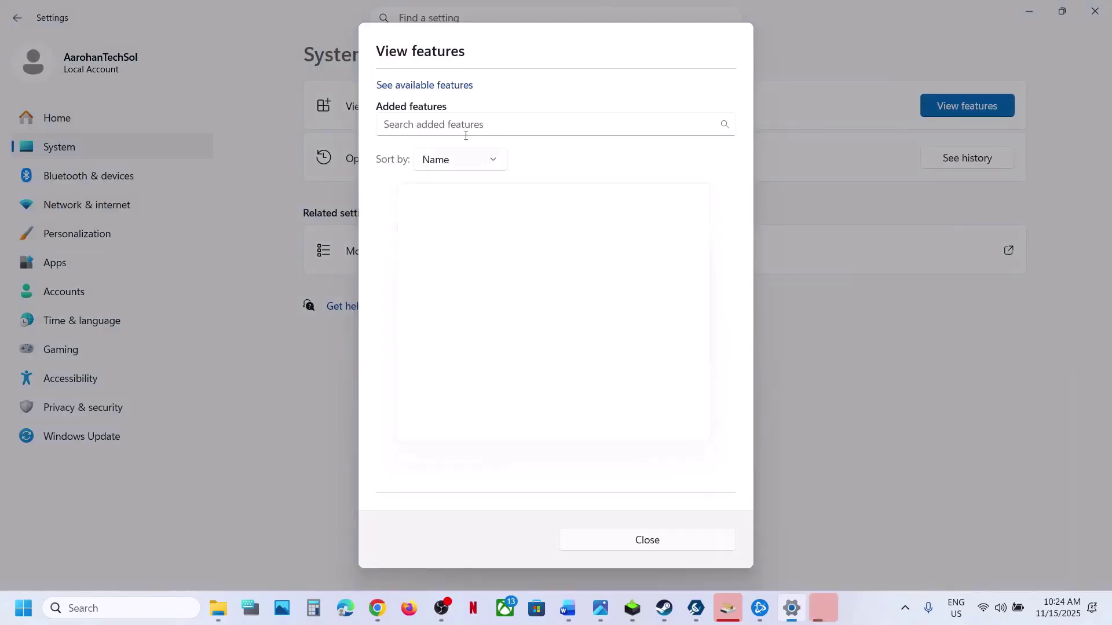
Search the added optional features for "media feature" and close the features list
click(428, 118)
text(media feature)
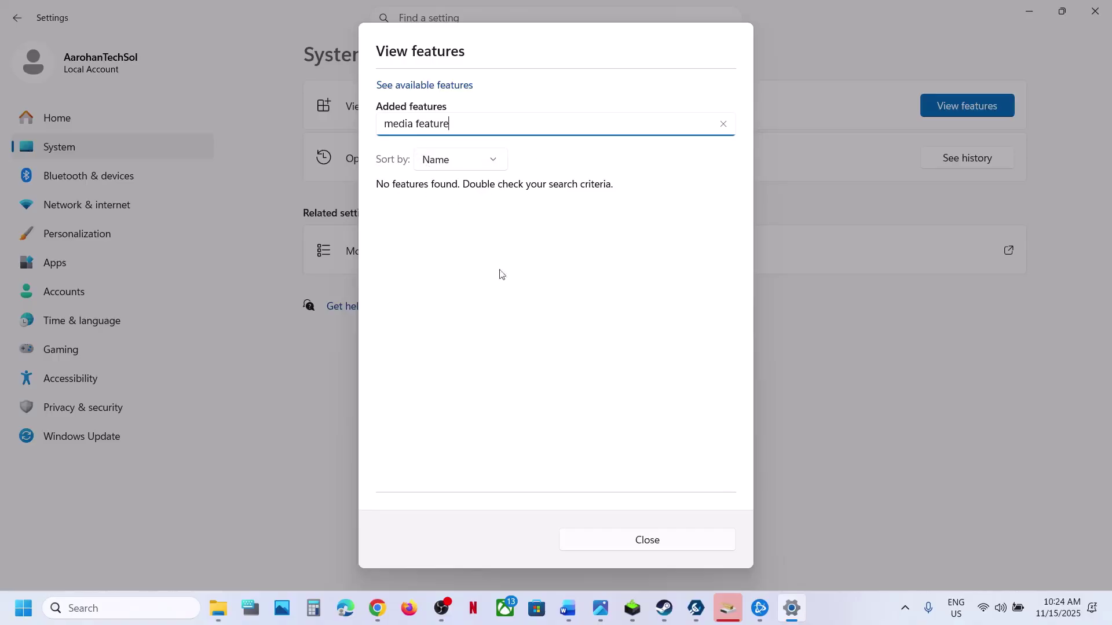
click(652, 545)
Return to Word, search Windows for "turn windows features on or off", open it, toggle Media Features, and confirm the dialog
click(569, 620)
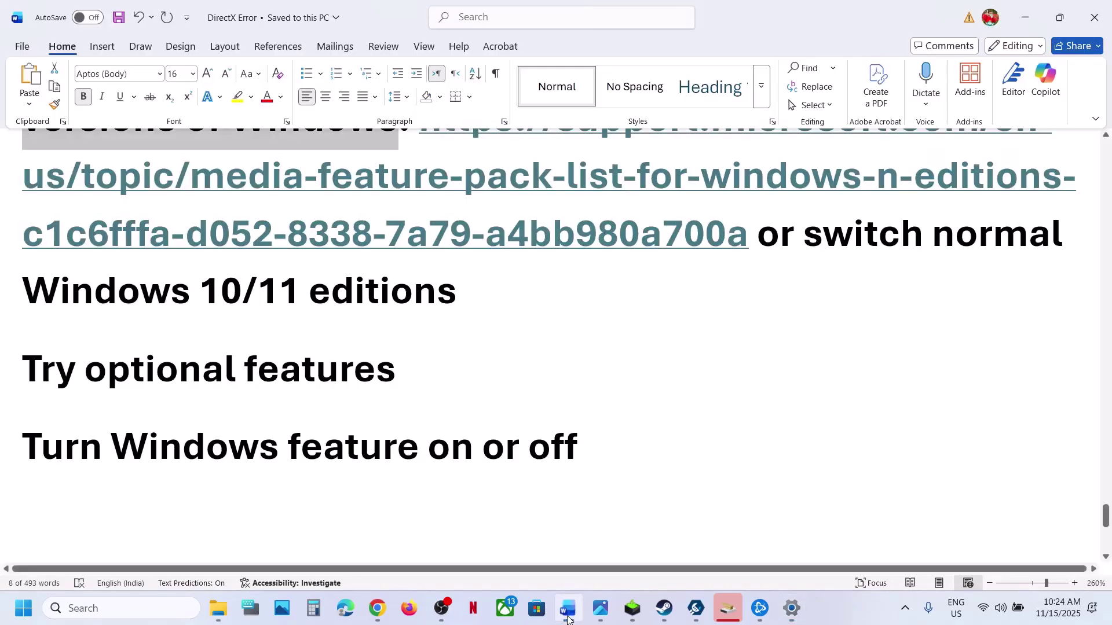
click(117, 609)
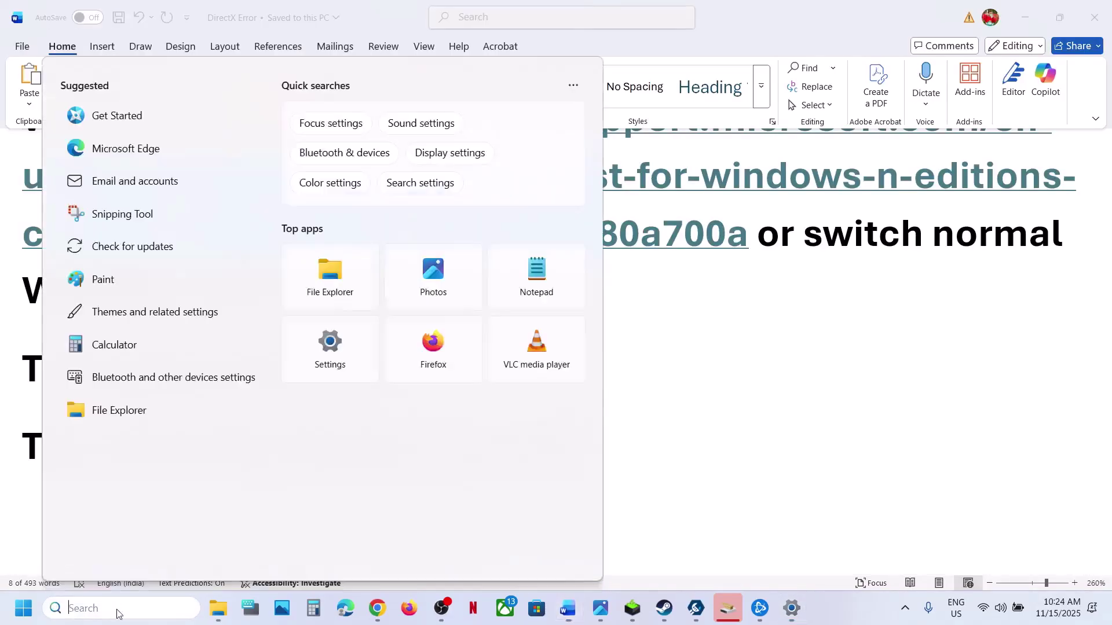
text(turn windows features on or off)
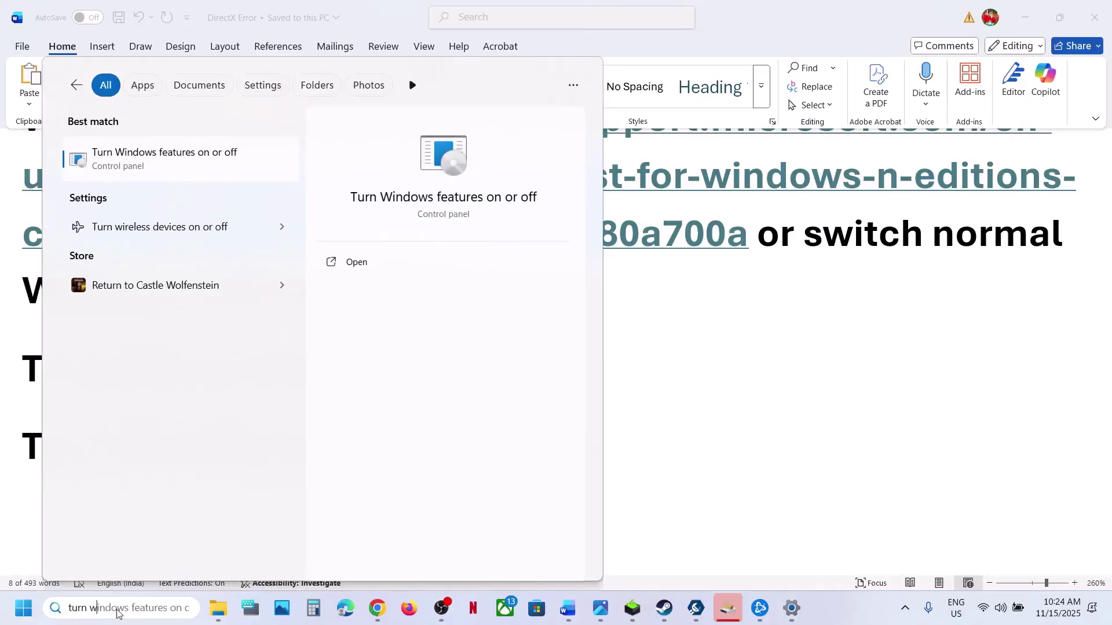
click(147, 155)
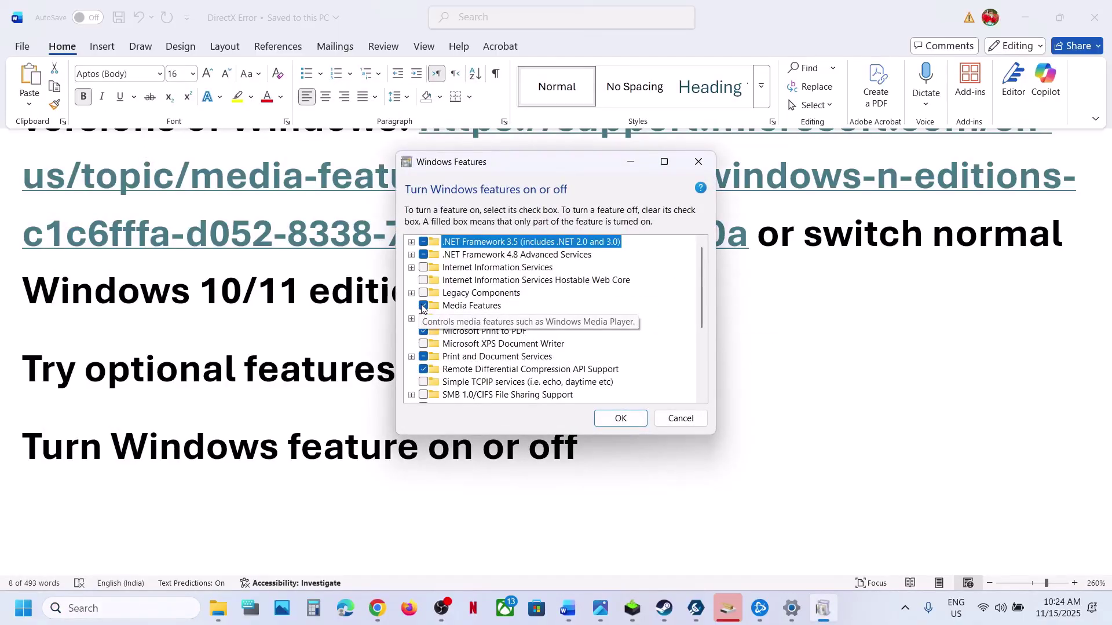
click(424, 306)
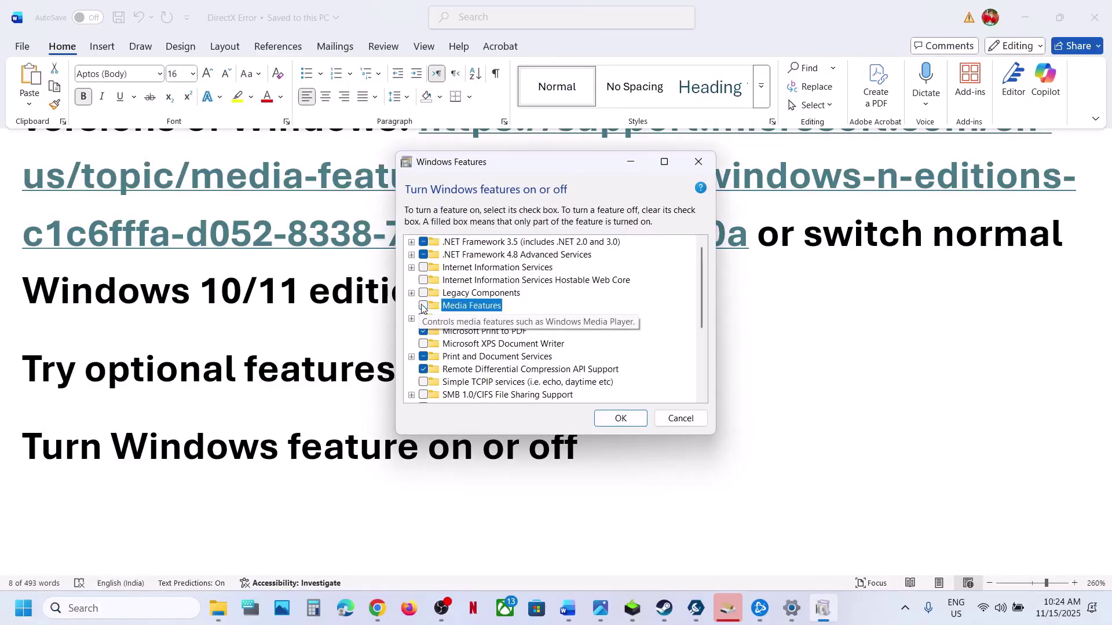
click(620, 418)
Highlight Step 27's Update System BIOS instruction in the document and check the laptop's battery charge level
scroll(419, 454, down, 5)
scroll(418, 454, up, 2)
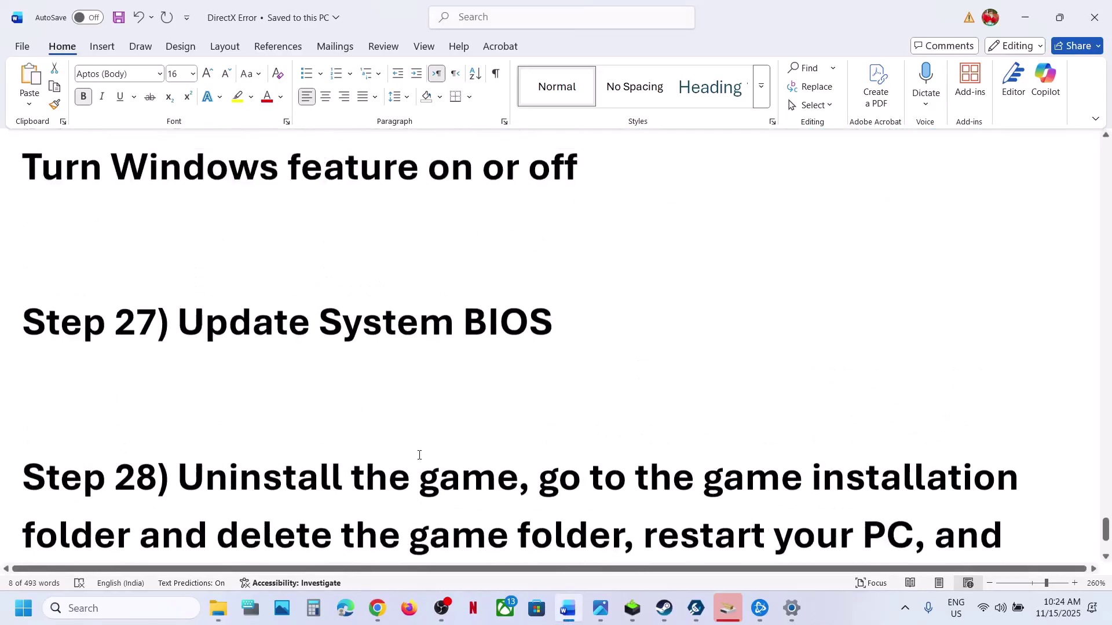
drag(179, 375, 558, 347)
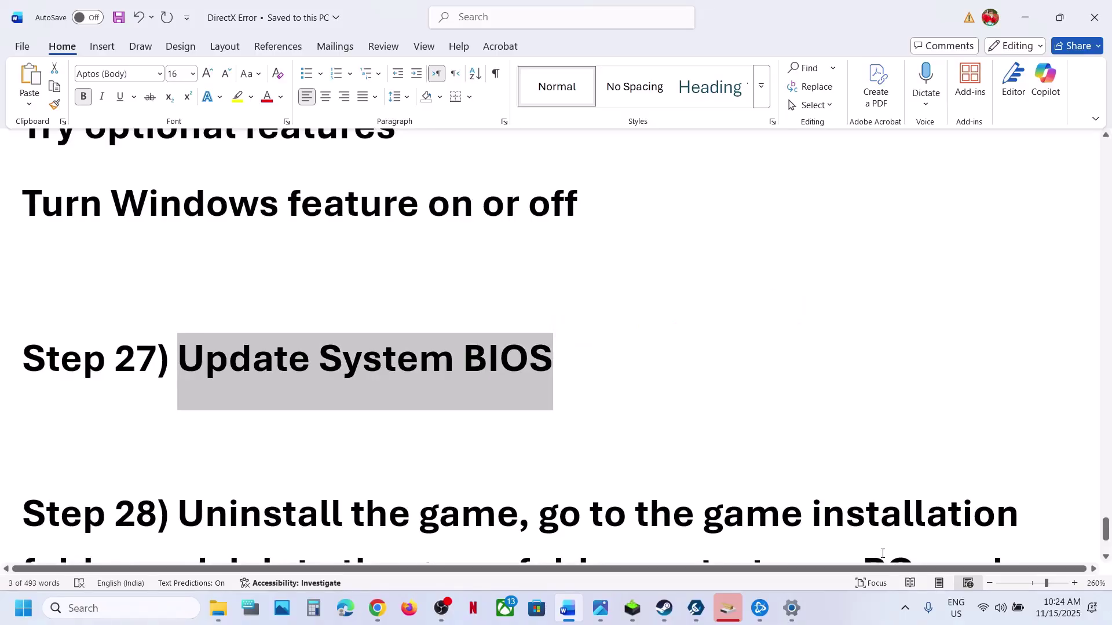
click(1028, 614)
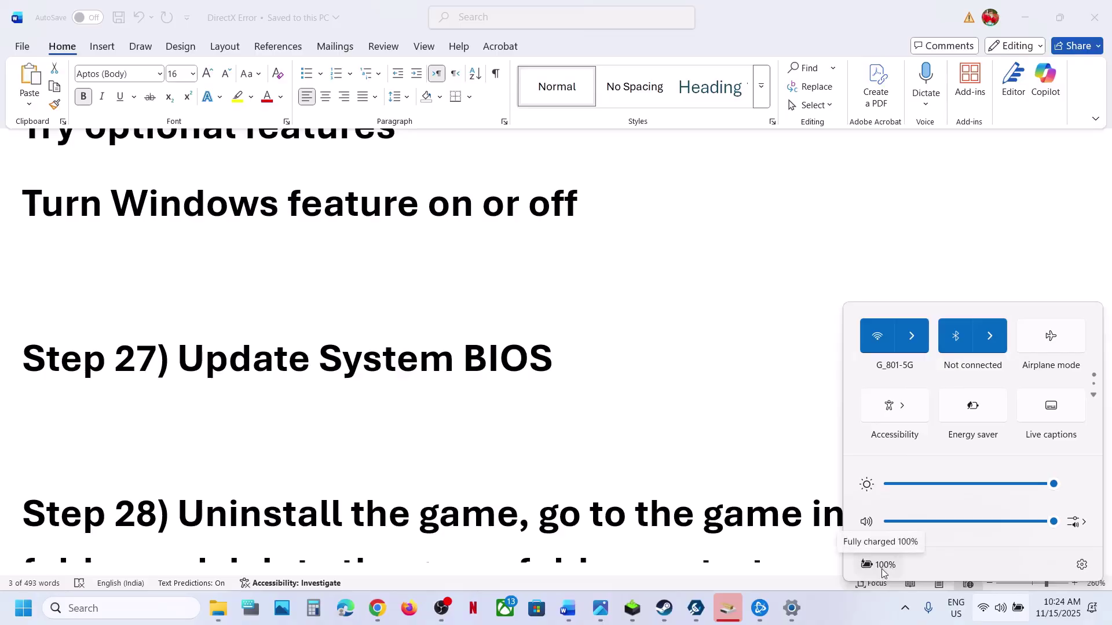
click(409, 414)
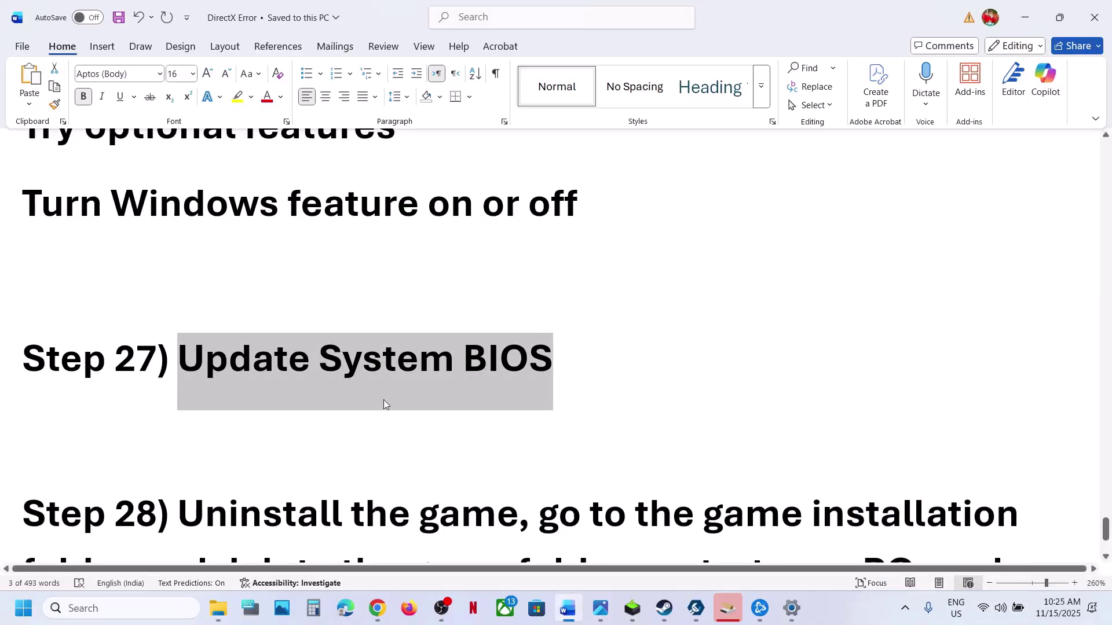
Highlight Step 28's uninstall and reinstall instructions, and view the Manage options containing Uninstall for Call of Duty in Steam
scroll(460, 423, down, 3)
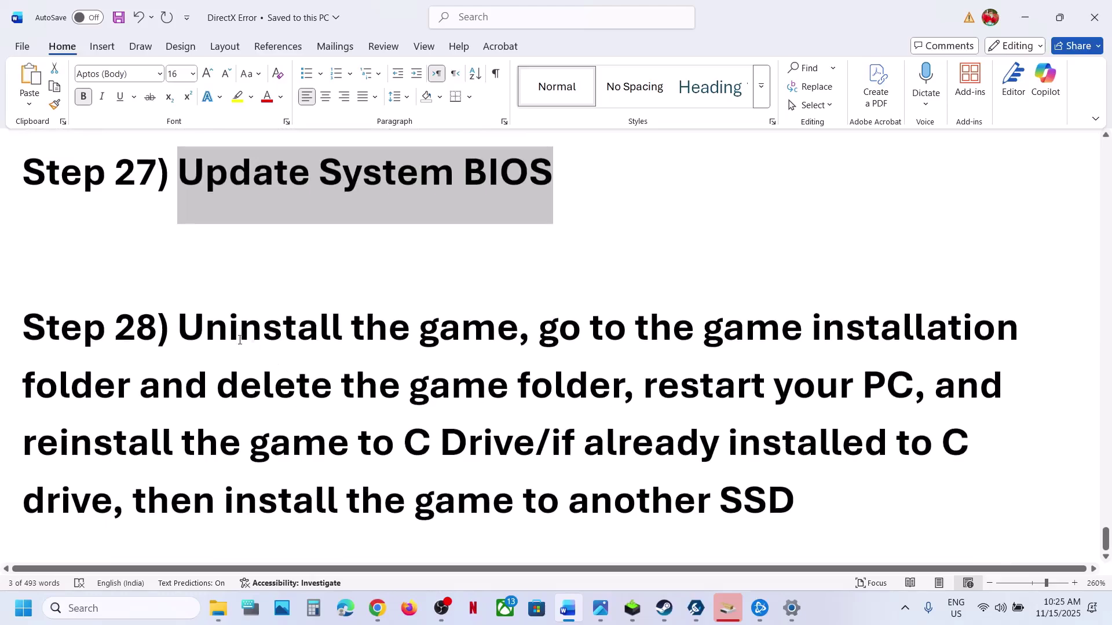
drag(240, 340, 794, 501)
click(666, 613)
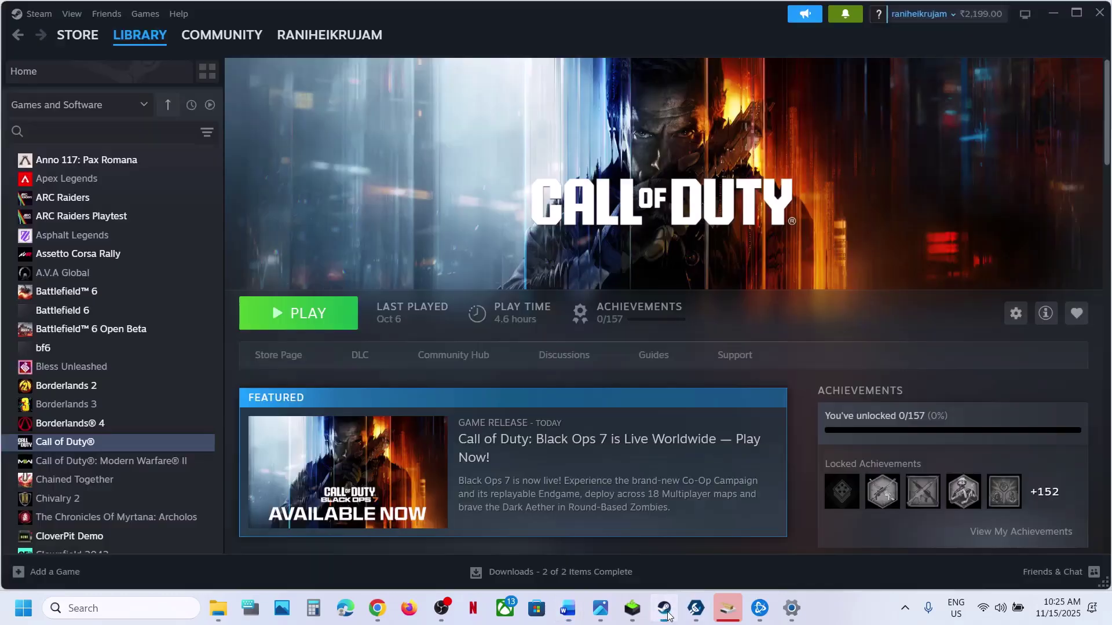
right_click(94, 440)
mouse_move(149, 528)
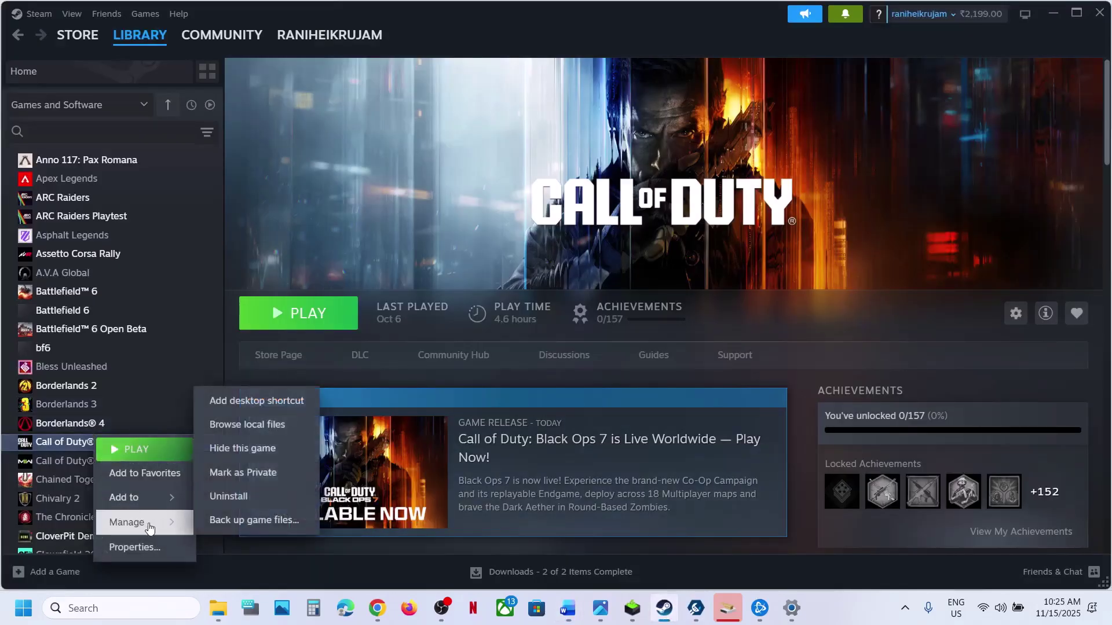
key(Escape)
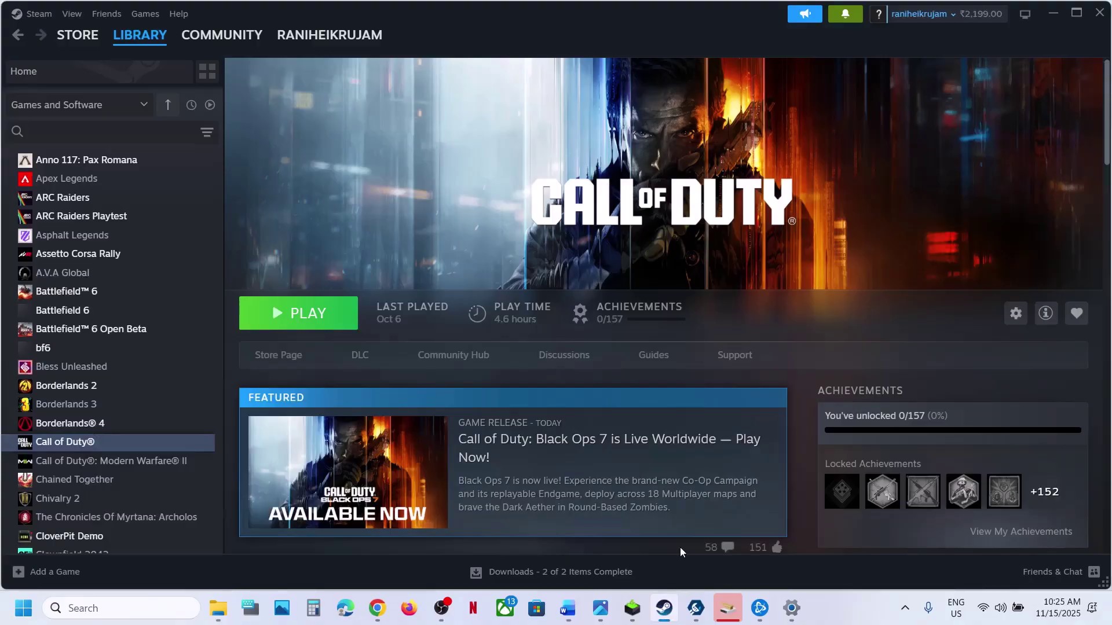
Return to the Word document, highlight Step 28's parts on reinstalling to C Drive and another SSD, and switch back to Steam
click(568, 609)
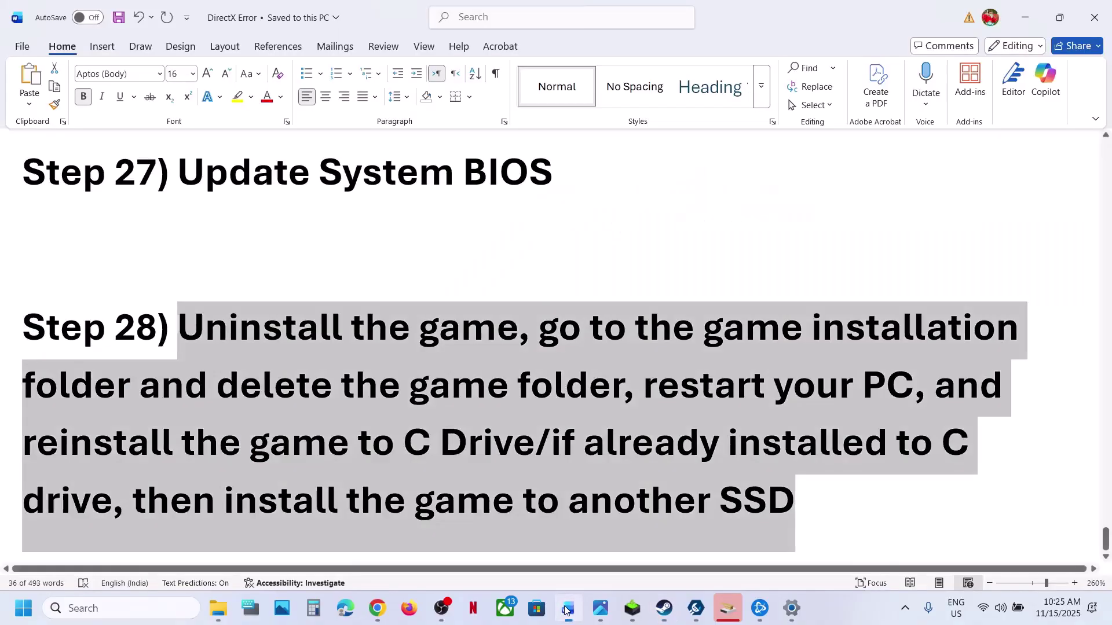
click(328, 455)
drag(60, 447, 487, 456)
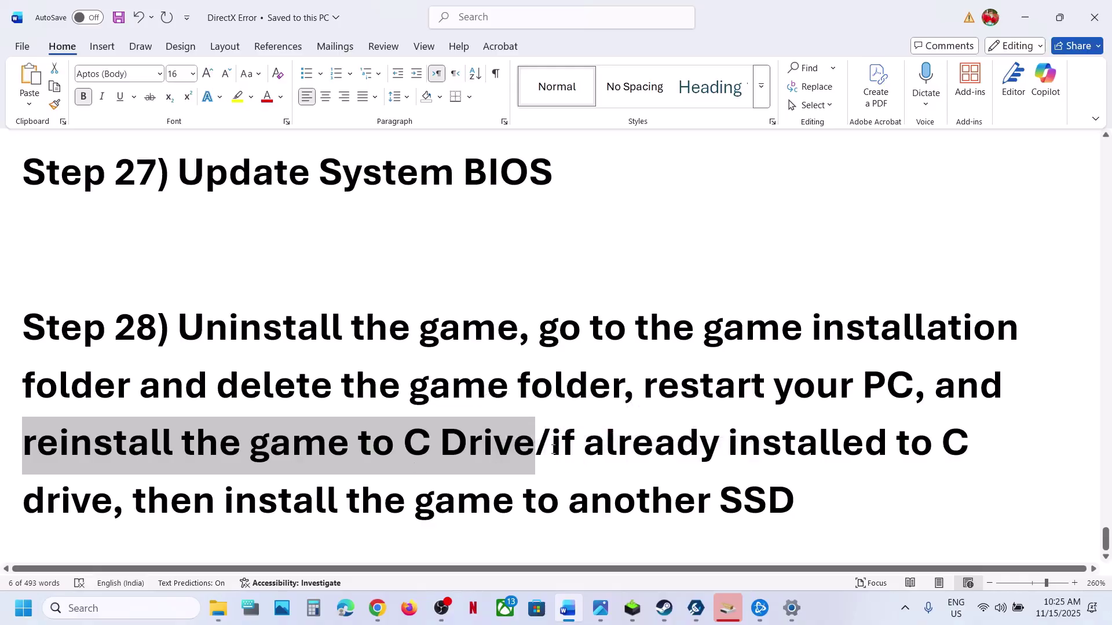
drag(555, 448, 747, 488)
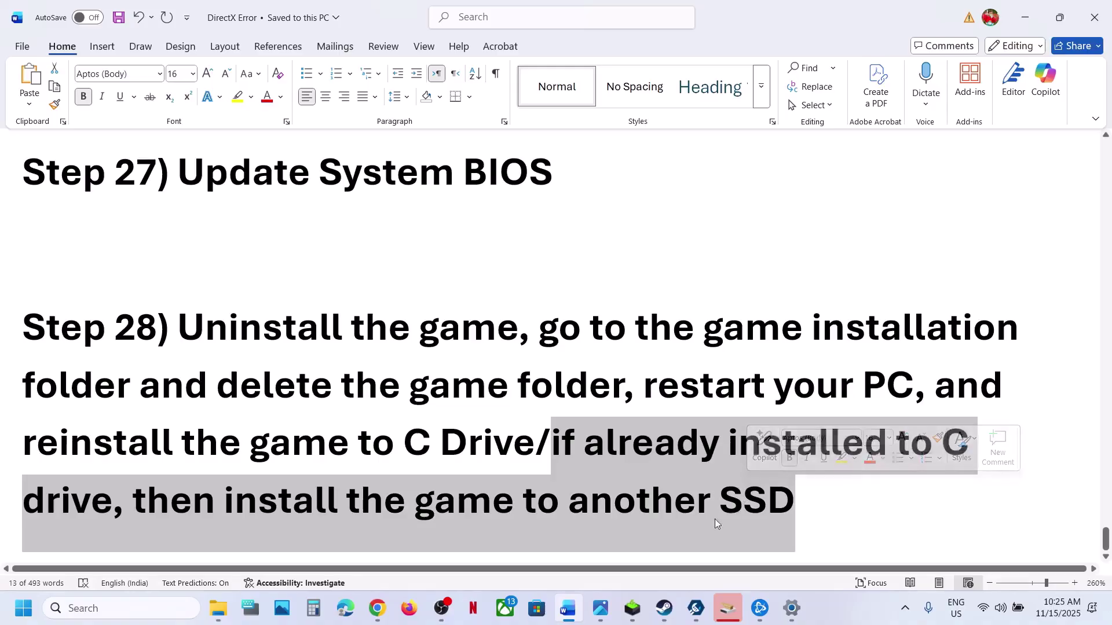
click(669, 618)
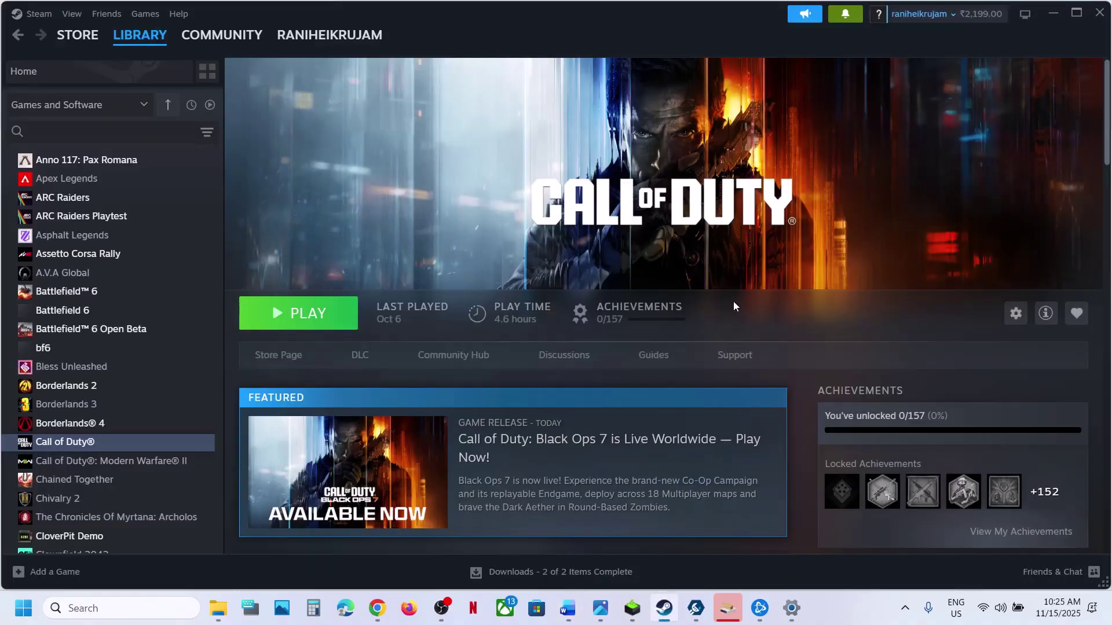